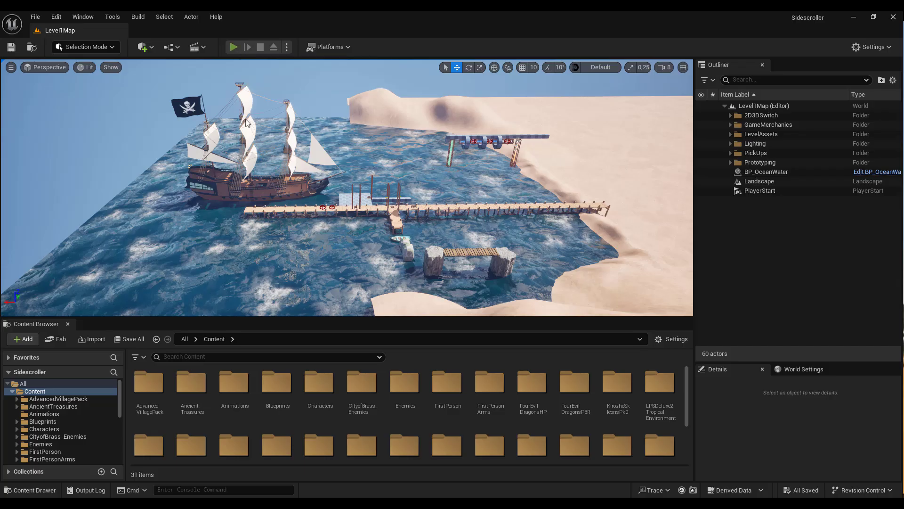
Play-test the level, running and jumping the character over the dock and rocks into the water.
{"action": "key", "text": "alt+p"}
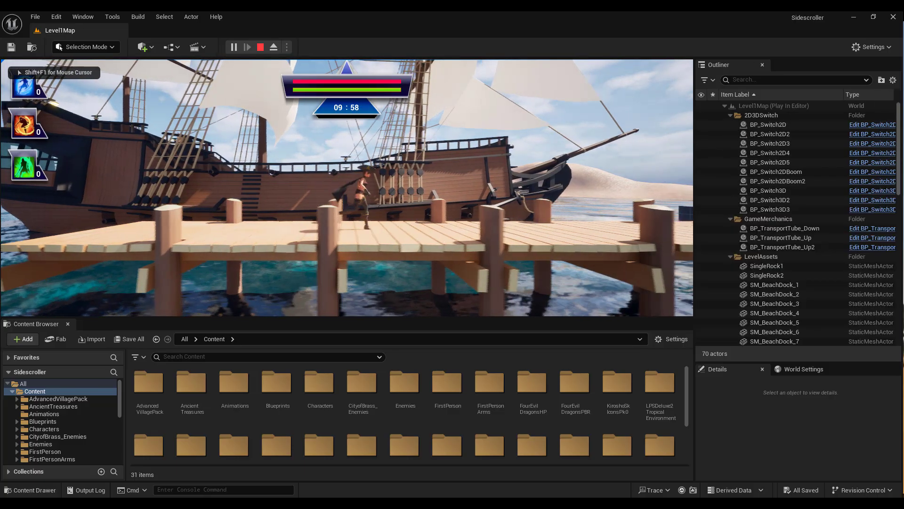
{"action": "key", "text": "d"}
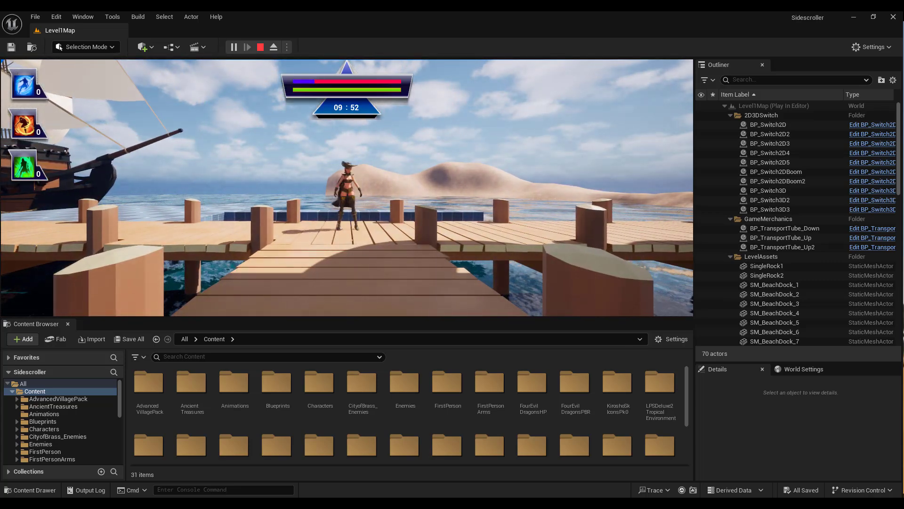
{"action": "key", "text": "w"}
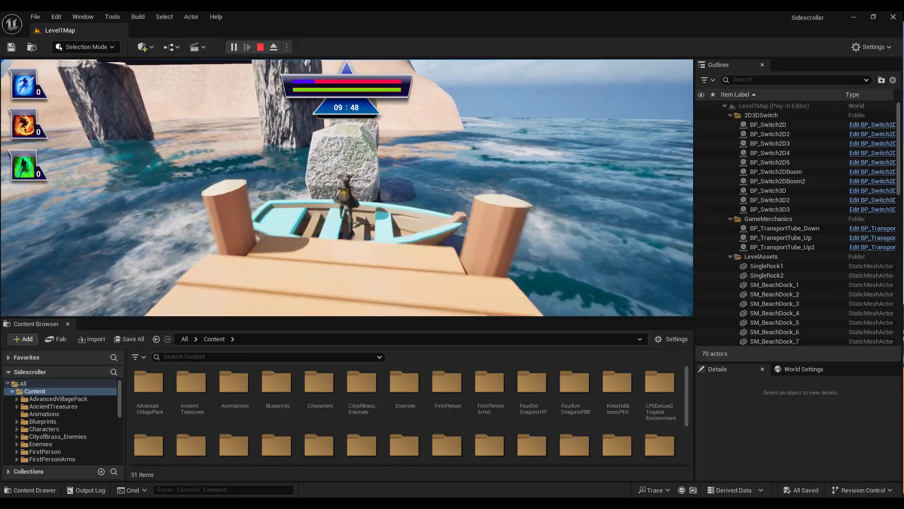
{"action": "key", "text": "space"}
{"action": "key", "text": "space"}
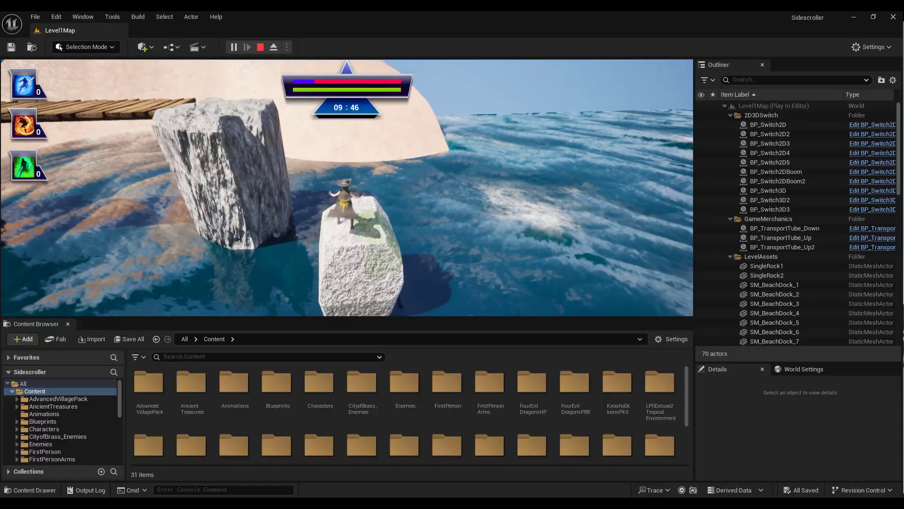
{"action": "key", "text": "space"}
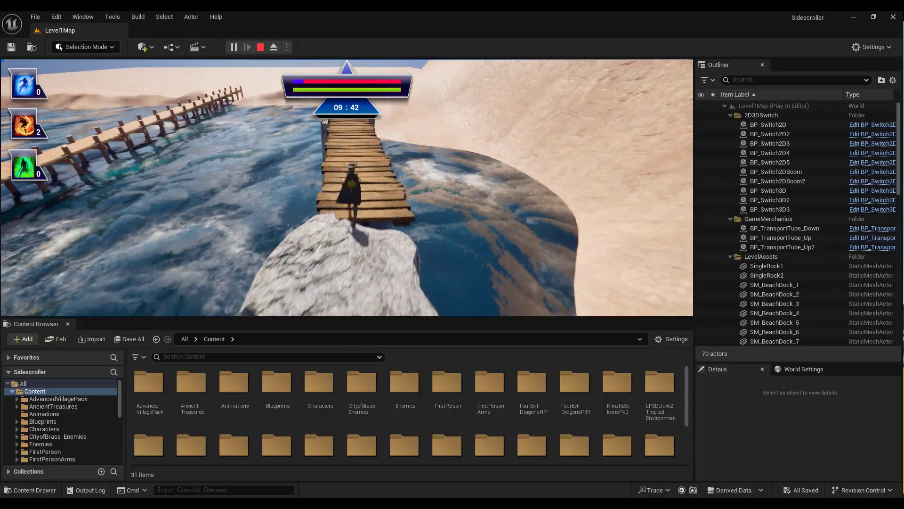
{"action": "key", "text": "space"}
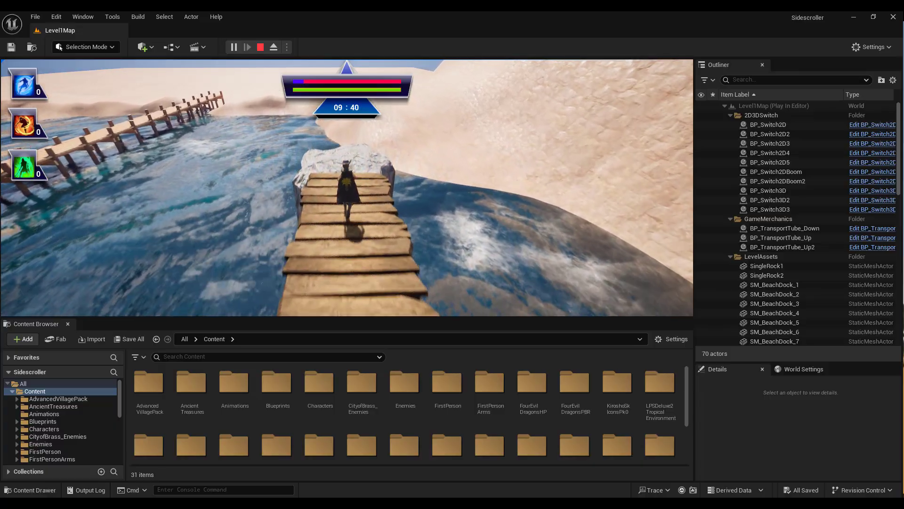
{"action": "key", "text": "w"}
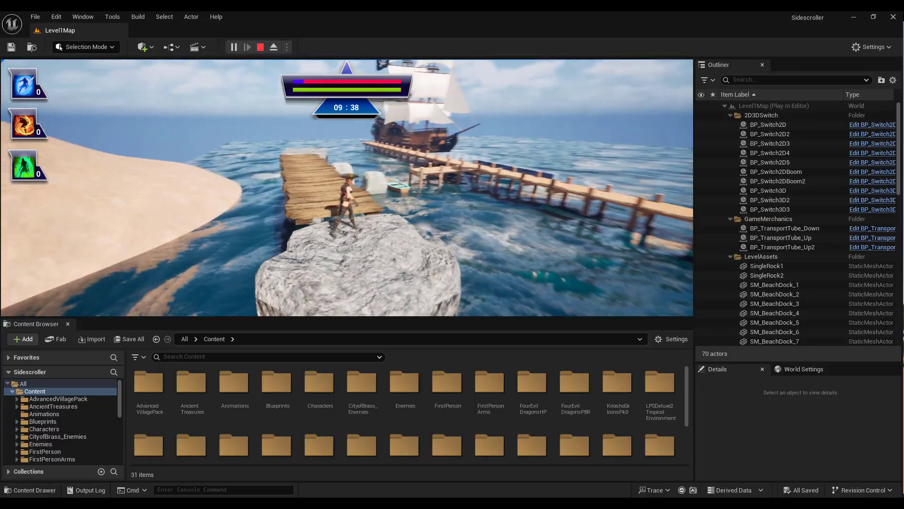
{"action": "key", "text": "w"}
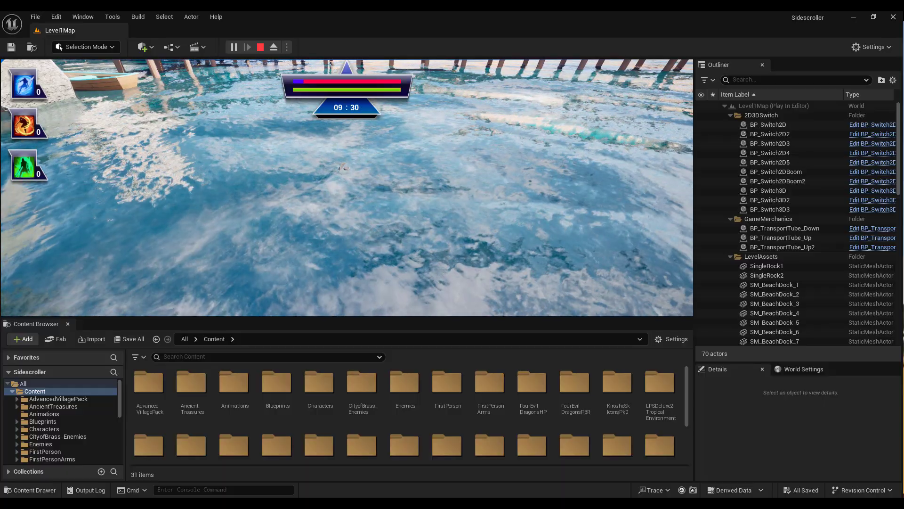
{"action": "key", "text": "Escape"}
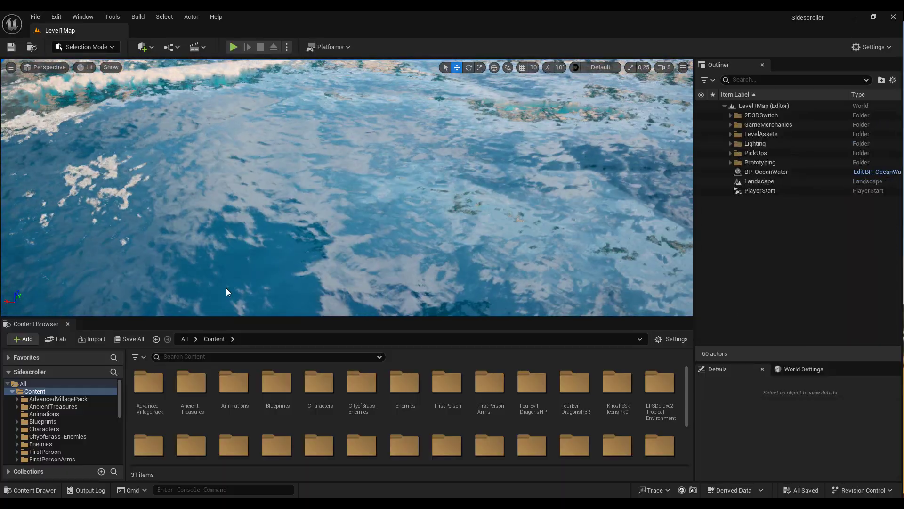
Open BP_ThirdPersonCharacter from ThirdPerson > Blueprints and frame its Event Graph node groups.
{"action": "scroll", "coordinate": [192, 424], "scroll_direction": "down", "scroll_amount": 3}
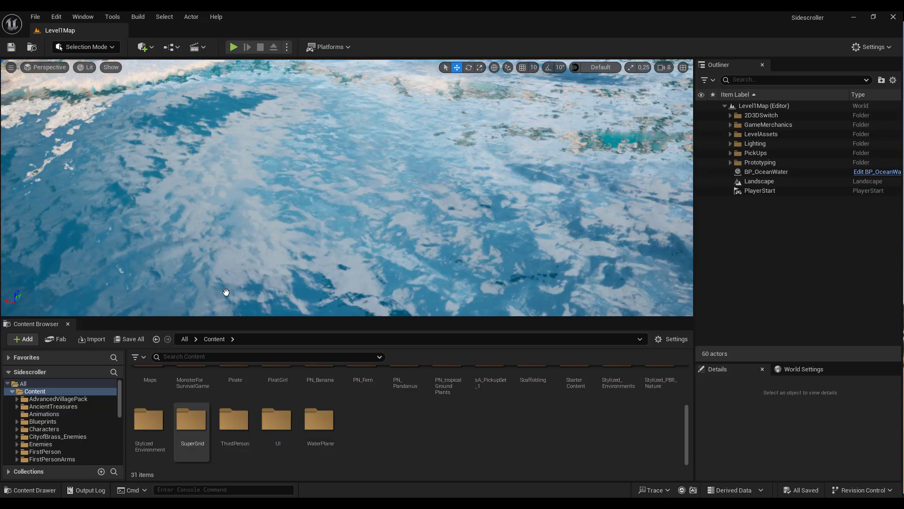
{"action": "double_click", "coordinate": [234, 419]}
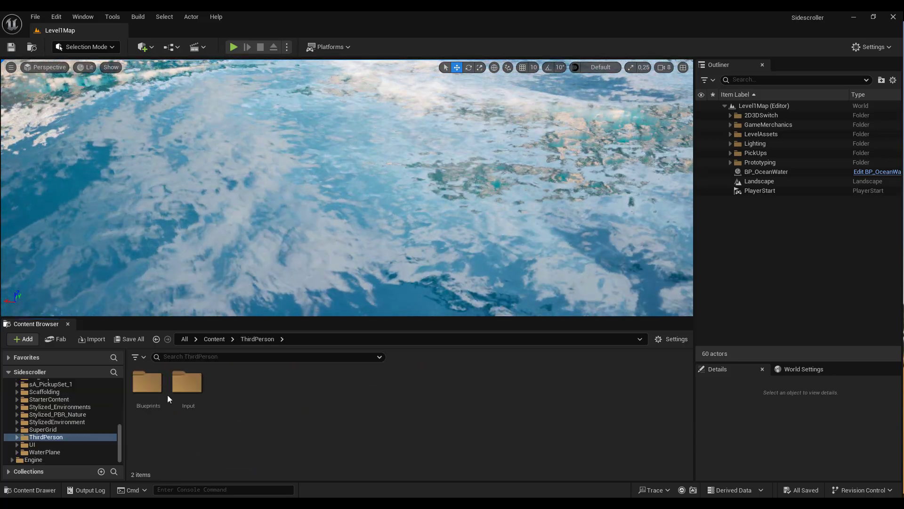
{"action": "double_click", "coordinate": [148, 384]}
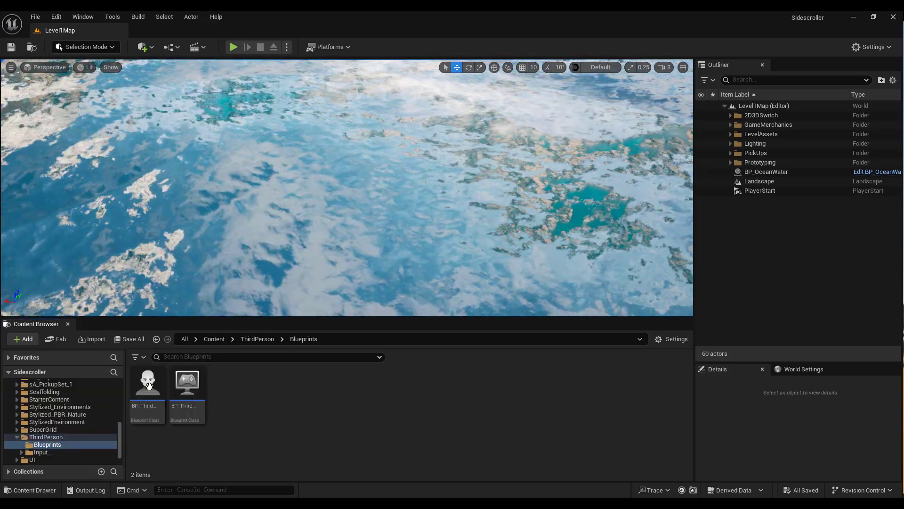
{"action": "double_click", "coordinate": [149, 386]}
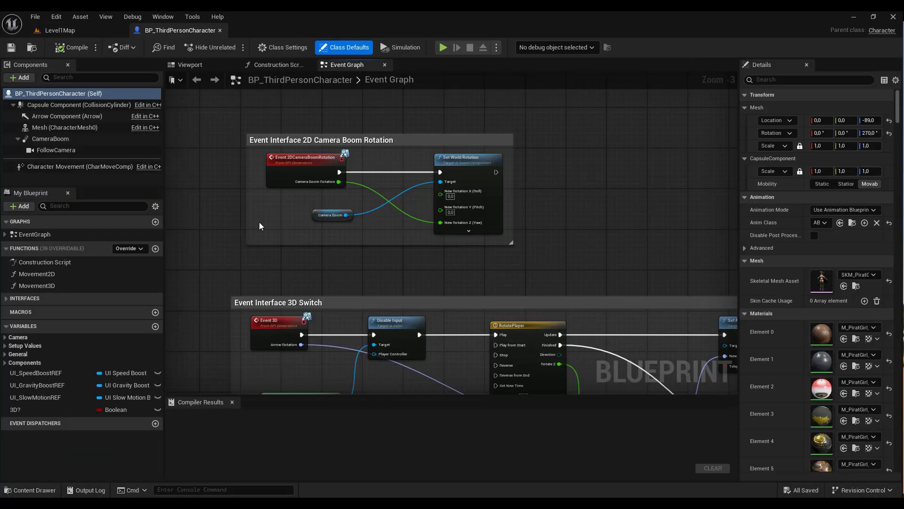
{"action": "right_click_drag", "start_coordinate": [259, 222], "coordinate": [260, 172]}
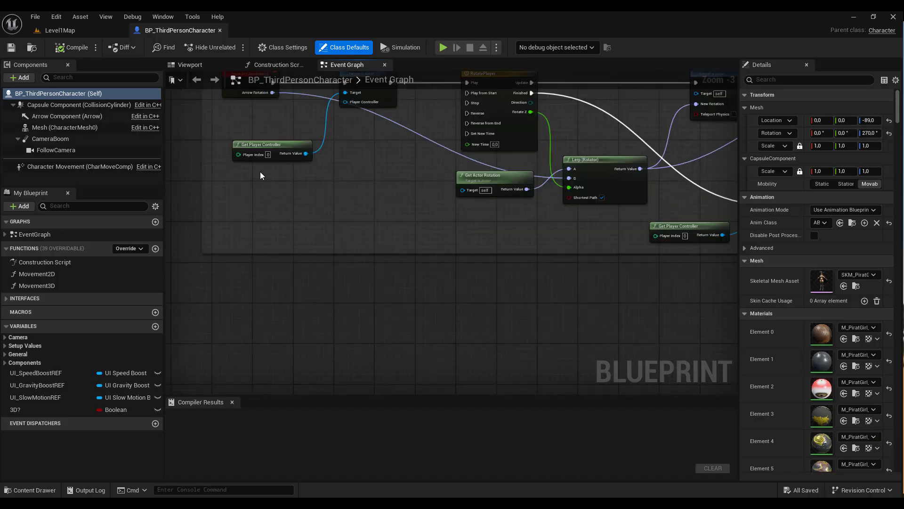
{"action": "scroll", "coordinate": [273, 282], "scroll_direction": "down", "scroll_amount": 1}
{"action": "scroll", "coordinate": [272, 282], "scroll_direction": "down", "scroll_amount": 1}
{"action": "scroll", "coordinate": [273, 281], "scroll_direction": "down", "scroll_amount": 1}
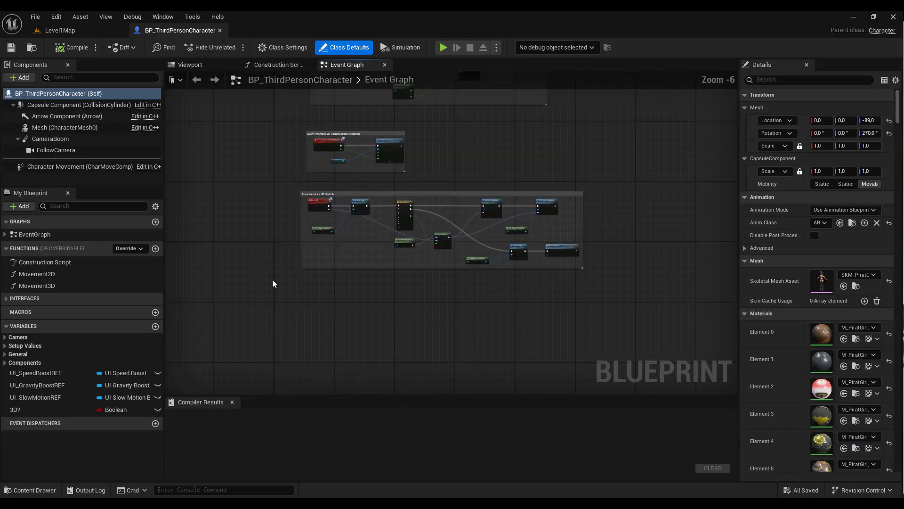
{"action": "right_click_drag", "start_coordinate": [336, 310], "coordinate": [321, 268]}
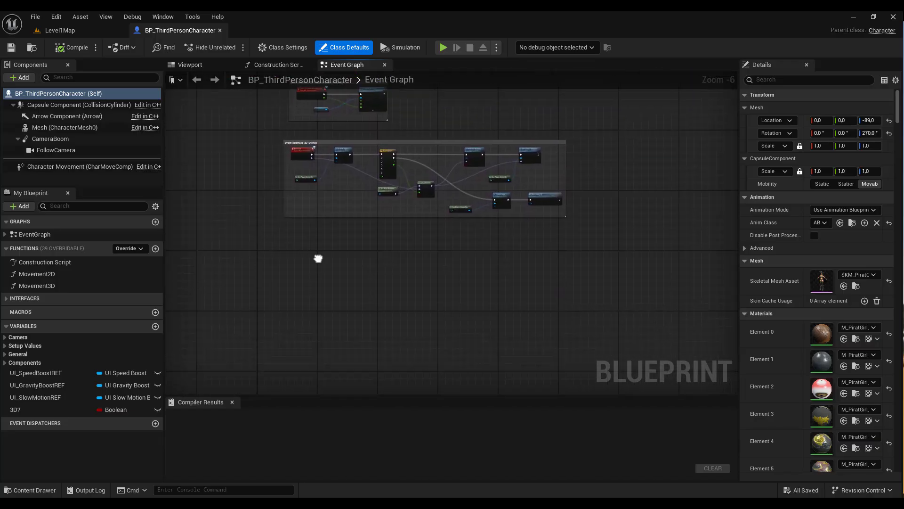
Create the SaveLocation variable, change its type from Boolean to Vector, and compile.
{"action": "left_click", "coordinate": [156, 327]}
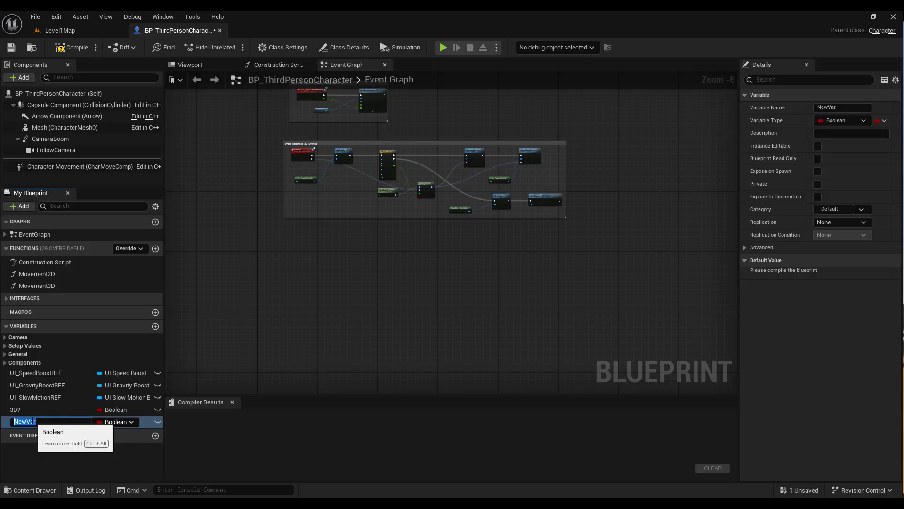
{"action": "type", "text": "Save"}
{"action": "type", "text": "Locatio"}
{"action": "type", "text": "n"}
{"action": "key", "text": "Return"}
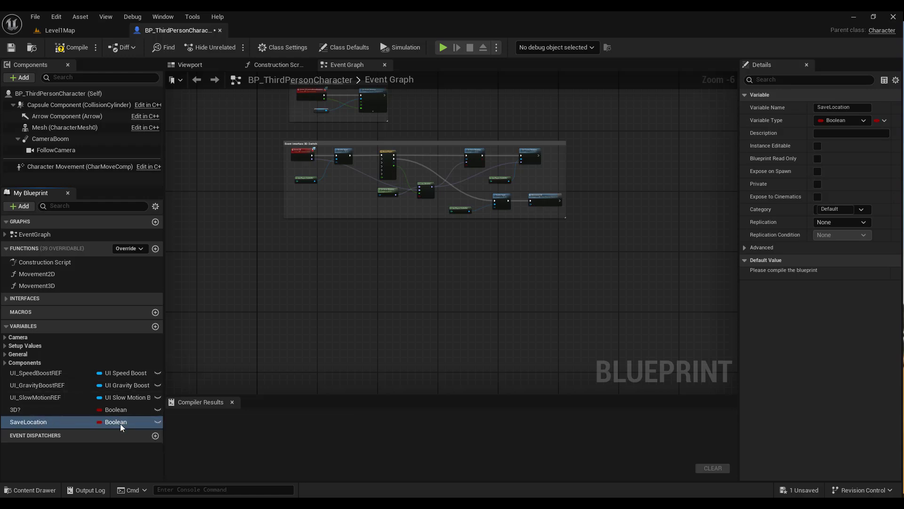
{"action": "left_click", "coordinate": [121, 425]}
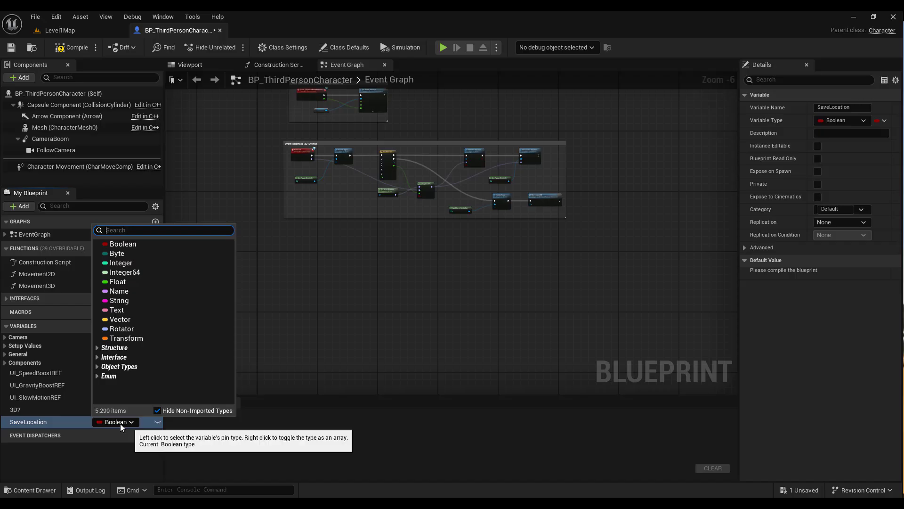
{"action": "left_click", "coordinate": [133, 319]}
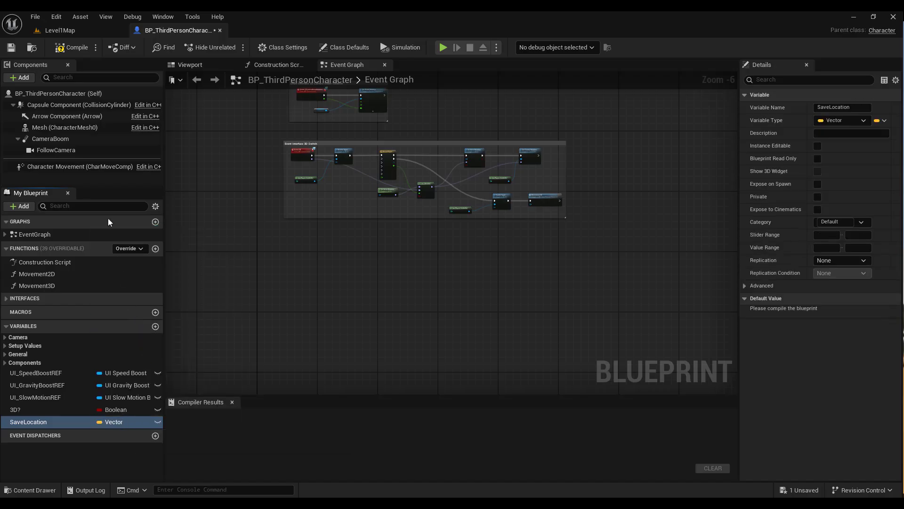
{"action": "left_click", "coordinate": [66, 49]}
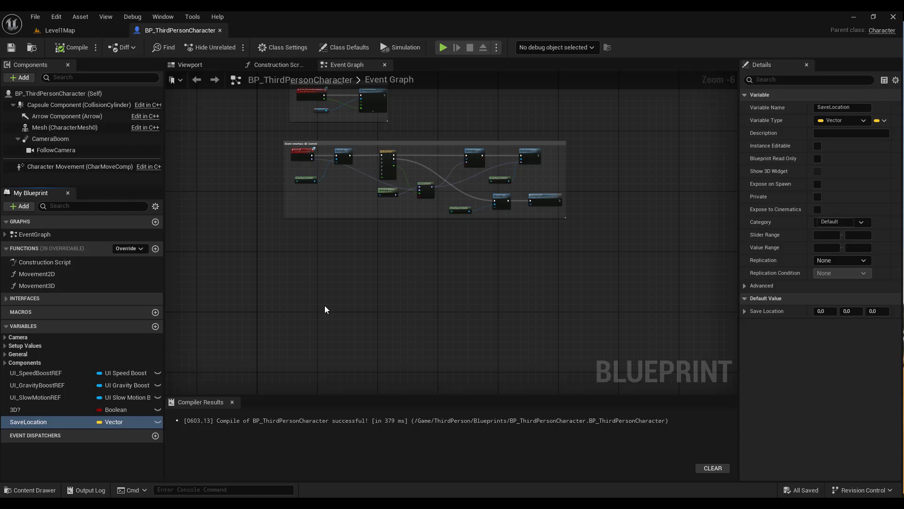
Place a custom event named SavePlayerLocation in empty graph space below the existing nodes.
{"action": "scroll", "coordinate": [324, 306], "scroll_direction": "up", "scroll_amount": 2}
{"action": "scroll", "coordinate": [334, 288], "scroll_direction": "up", "scroll_amount": 2}
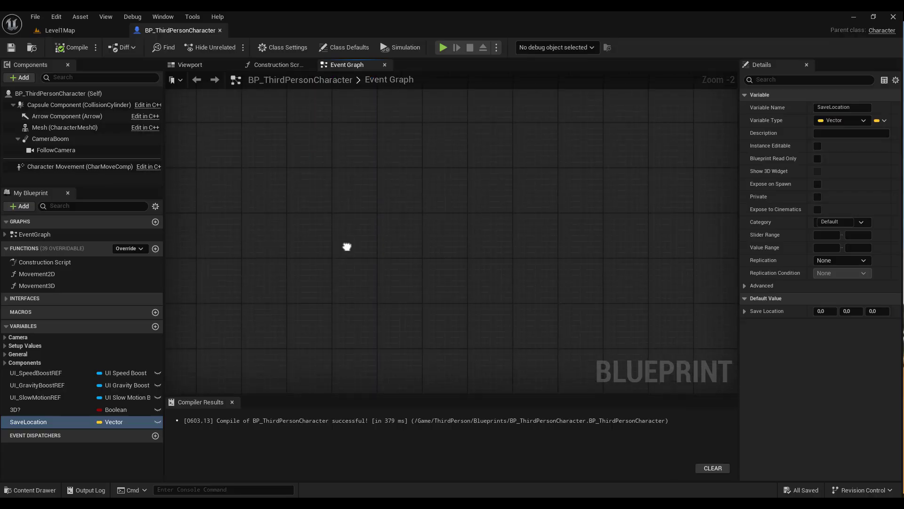
{"action": "right_click_drag", "start_coordinate": [347, 246], "coordinate": [391, 333]}
{"action": "scroll", "coordinate": [391, 332], "scroll_direction": "down", "scroll_amount": 1}
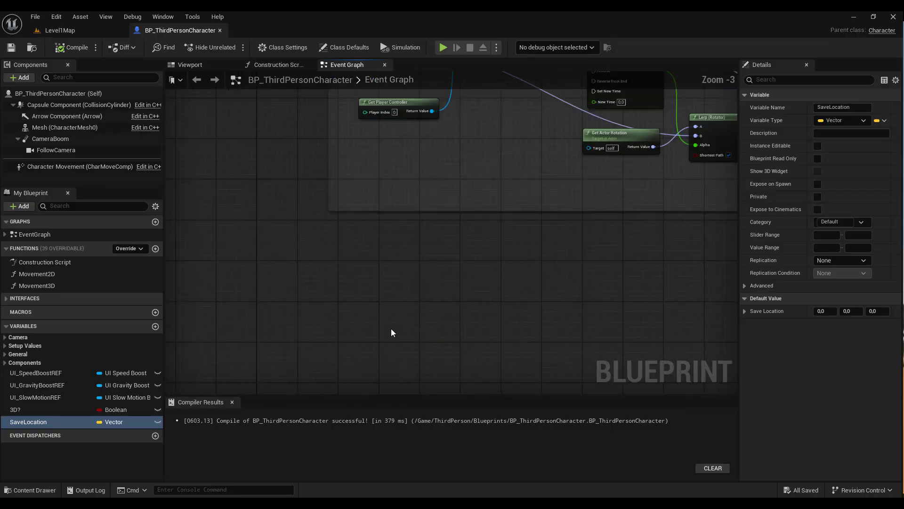
{"action": "right_click", "coordinate": [355, 301]}
{"action": "type", "text": "custo"}
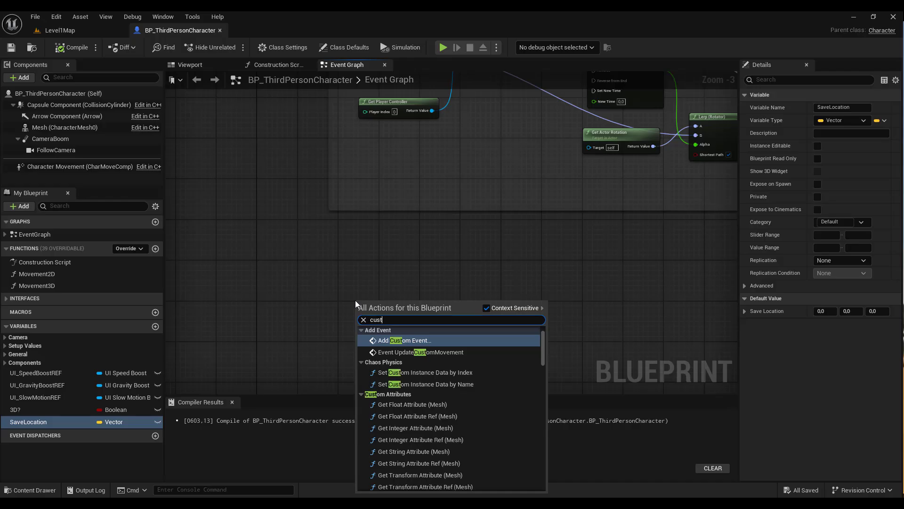
{"action": "type", "text": "m ev"}
{"action": "left_click", "coordinate": [436, 340]}
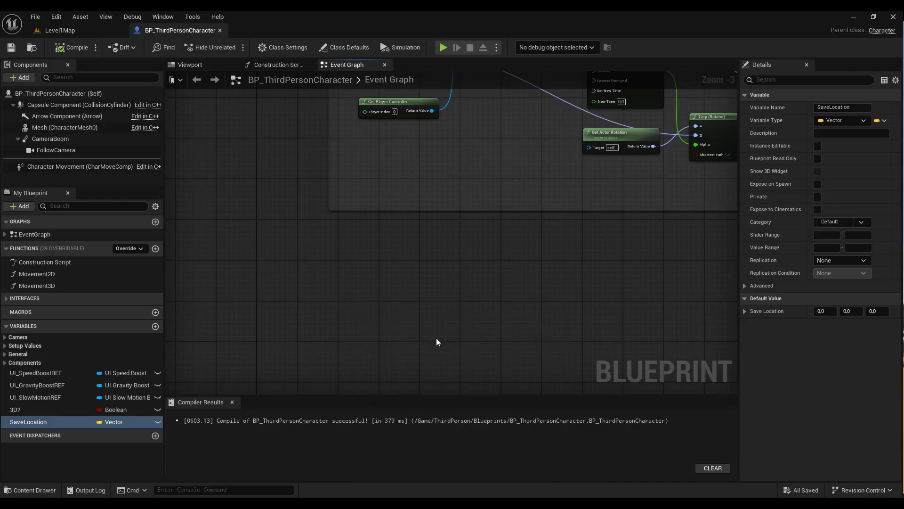
{"action": "scroll", "coordinate": [386, 300], "scroll_direction": "up", "scroll_amount": 2}
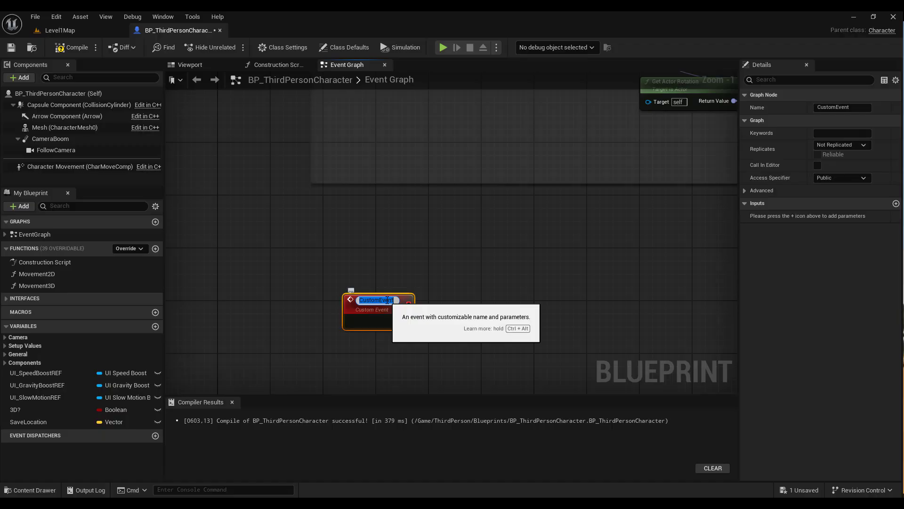
{"action": "type", "text": "SavePl"}
{"action": "type", "text": "ayerL"}
{"action": "type", "text": "ocation"}
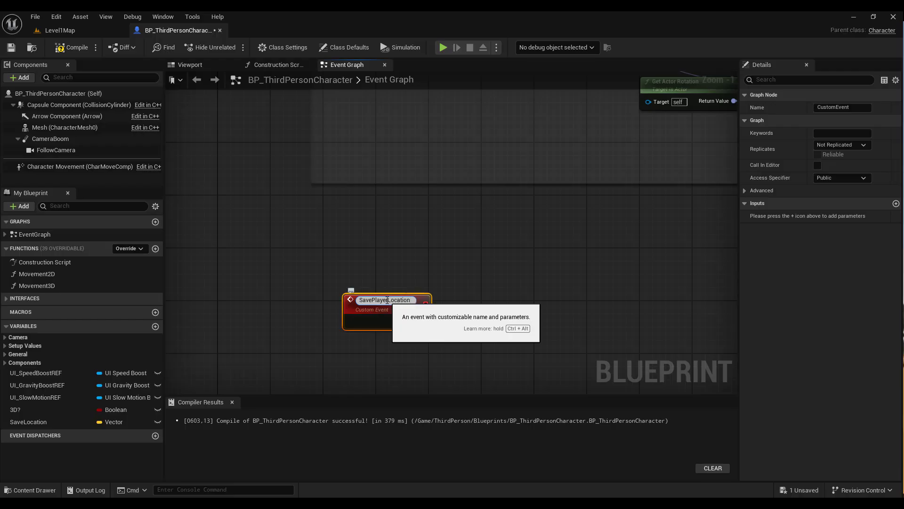
{"action": "key", "text": "Return"}
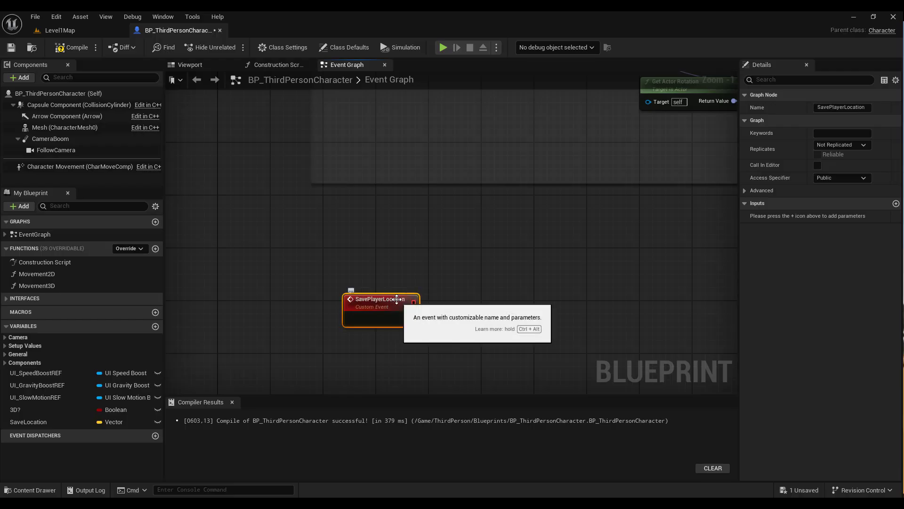
{"action": "left_click_drag", "start_coordinate": [391, 299], "coordinate": [366, 265]}
{"action": "scroll", "coordinate": [418, 279], "scroll_direction": "up", "scroll_amount": 1}
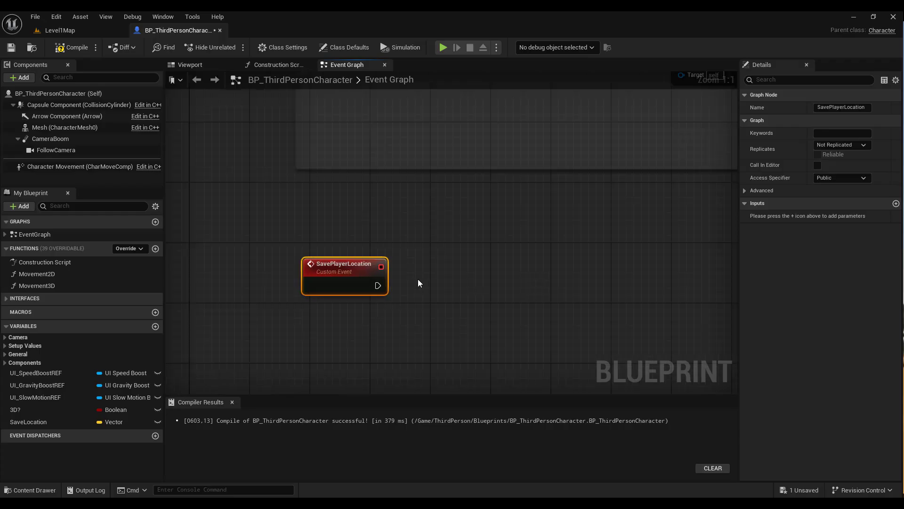
{"action": "mouse_move", "coordinate": [518, 316]}
{"action": "left_mouse_down"}
{"action": "mouse_move", "coordinate": [371, 273]}
{"action": "mouse_move", "coordinate": [401, 271]}
{"action": "left_mouse_up"}
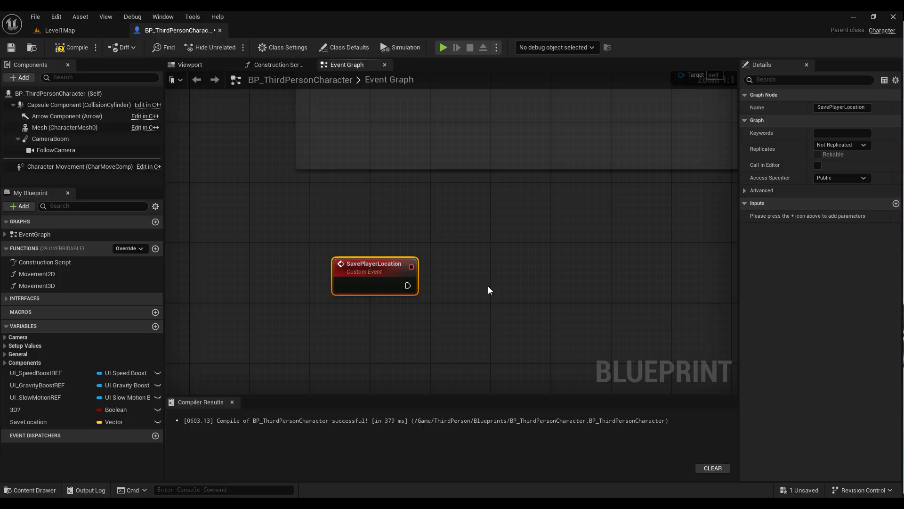
Add a Branch after SavePlayerLocation whose condition is Character Movement's Is Falling result.
{"action": "right_click_drag", "start_coordinate": [494, 325], "coordinate": [473, 277]}
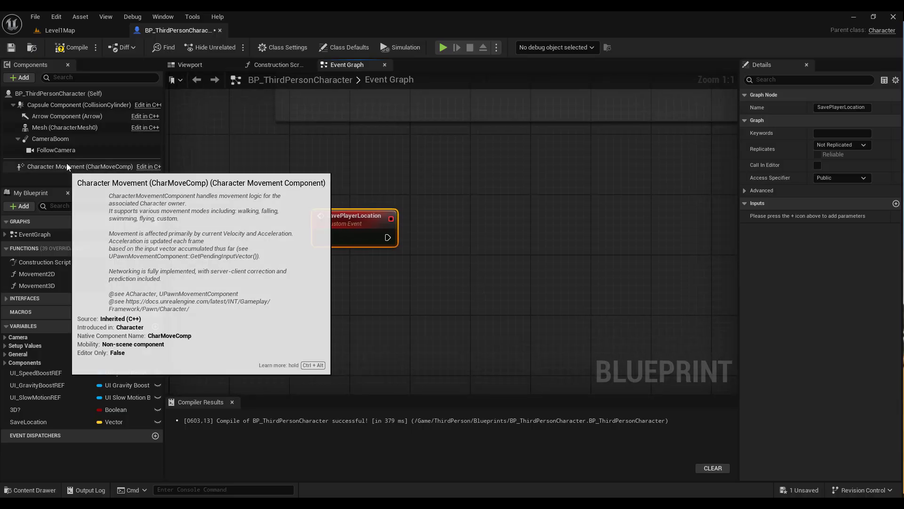
{"action": "left_click_drag", "start_coordinate": [66, 166], "coordinate": [313, 300]}
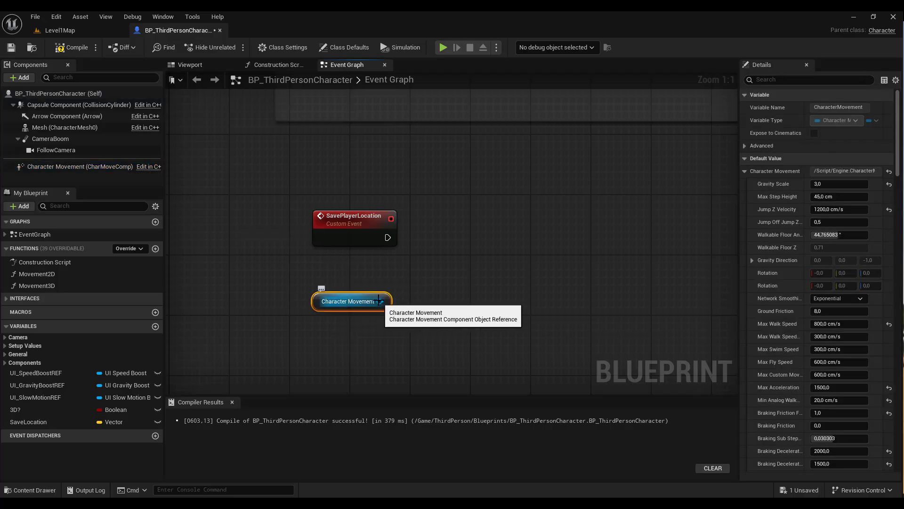
{"action": "left_click_drag", "start_coordinate": [380, 301], "coordinate": [476, 291]}
{"action": "type", "text": "i"}
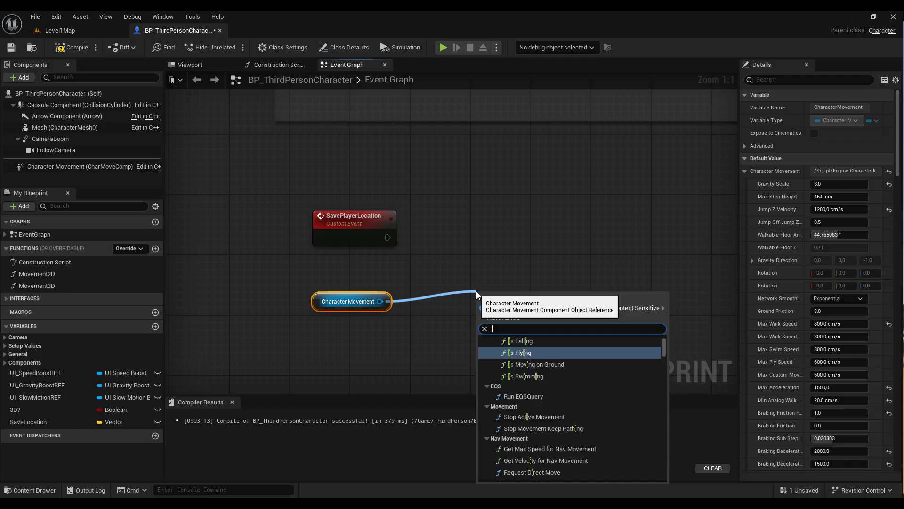
{"action": "type", "text": "s fallin"}
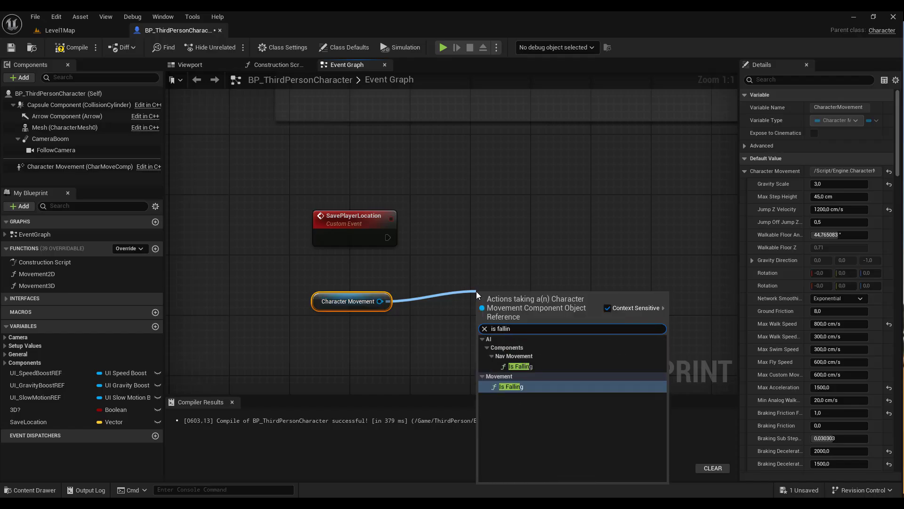
{"action": "left_click", "coordinate": [529, 386]}
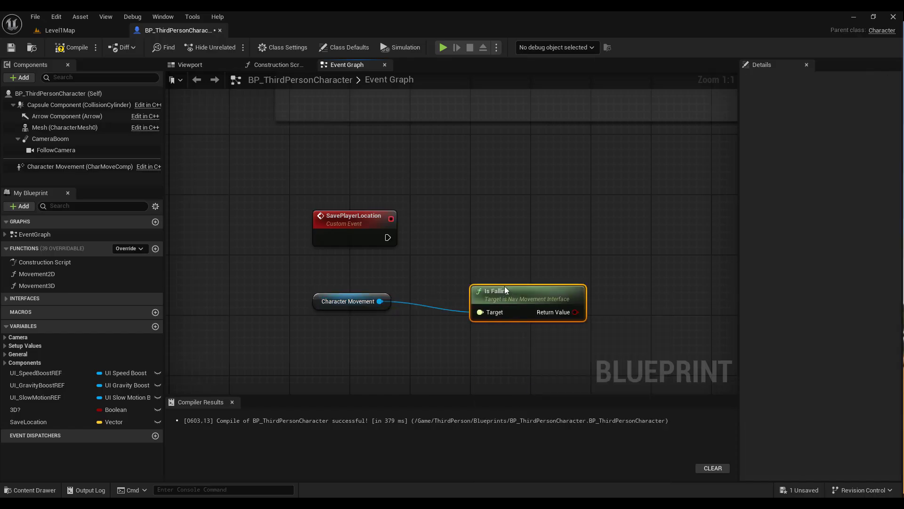
{"action": "left_click_drag", "start_coordinate": [388, 237], "coordinate": [571, 235]}
{"action": "type", "text": "bra"}
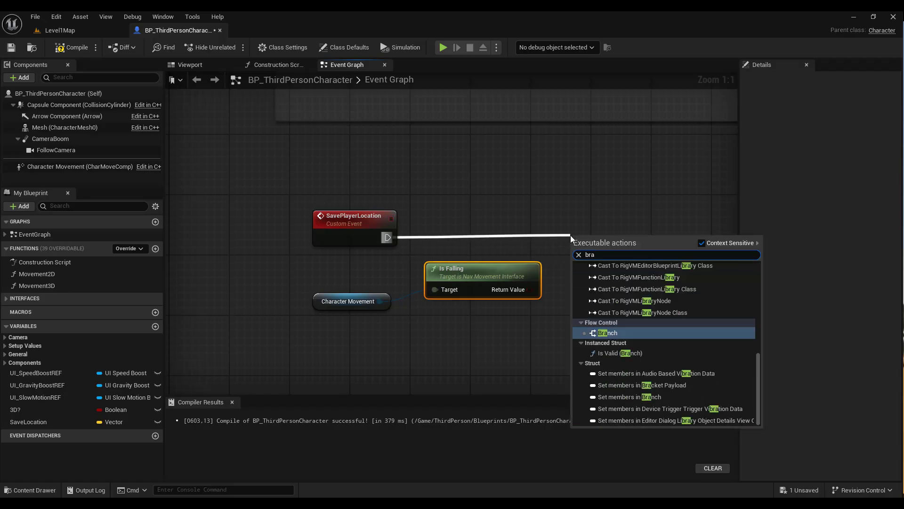
{"action": "type", "text": "nch"}
{"action": "left_click", "coordinate": [606, 283]}
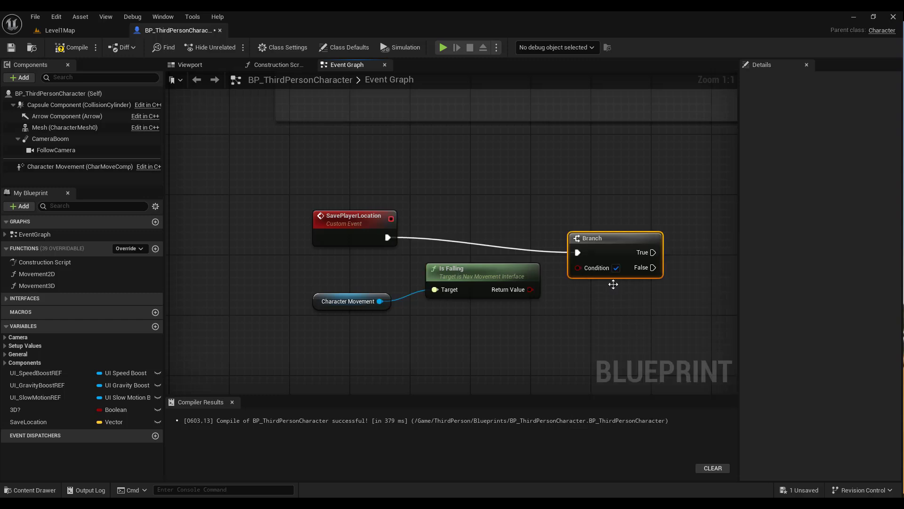
{"action": "mouse_move", "coordinate": [531, 289]}
{"action": "left_mouse_down"}
{"action": "mouse_move", "coordinate": [577, 267]}
{"action": "mouse_move", "coordinate": [607, 230]}
{"action": "left_mouse_up"}
Add a Delay with Duration 1 on the Branch's True output.
{"action": "right_click_drag", "start_coordinate": [605, 286], "coordinate": [524, 269]}
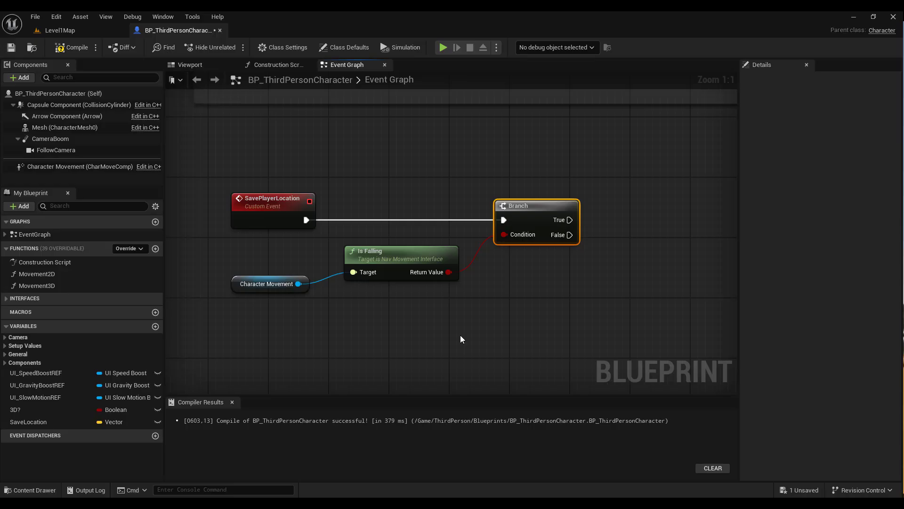
{"action": "right_click_drag", "start_coordinate": [530, 324], "coordinate": [473, 330]}
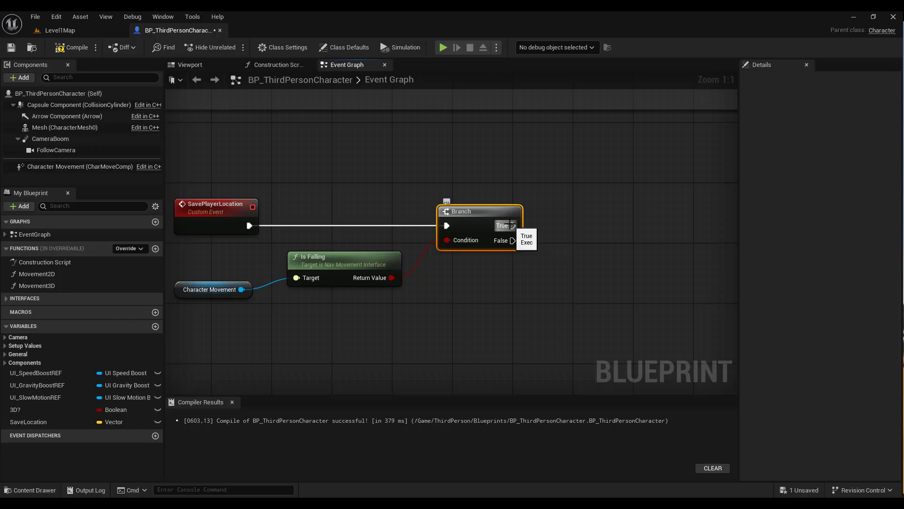
{"action": "left_click_drag", "start_coordinate": [512, 226], "coordinate": [614, 225]}
{"action": "type", "text": "delay"}
{"action": "key", "text": "Return"}
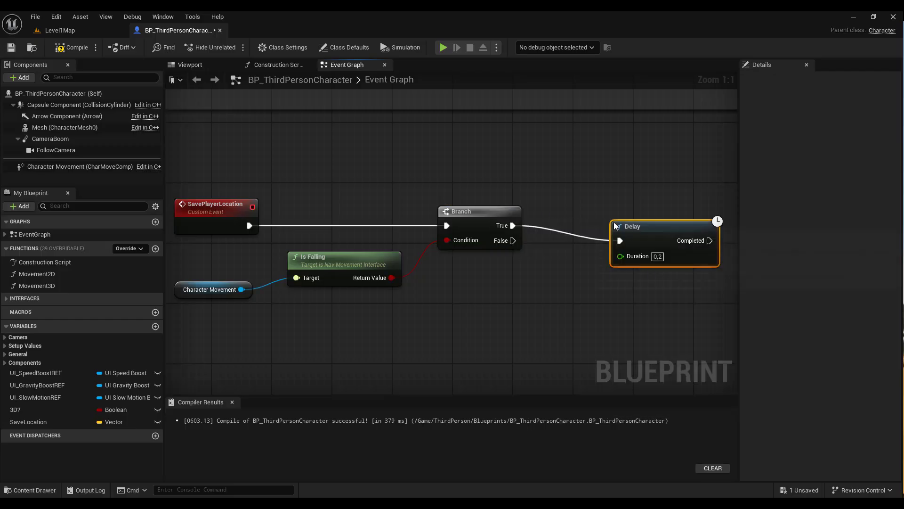
{"action": "left_click", "coordinate": [643, 241]}
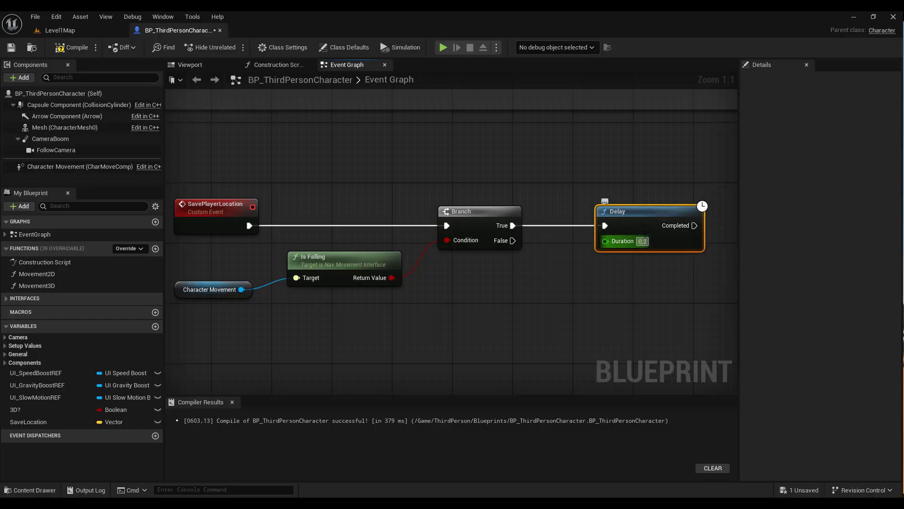
{"action": "type", "text": "1"}
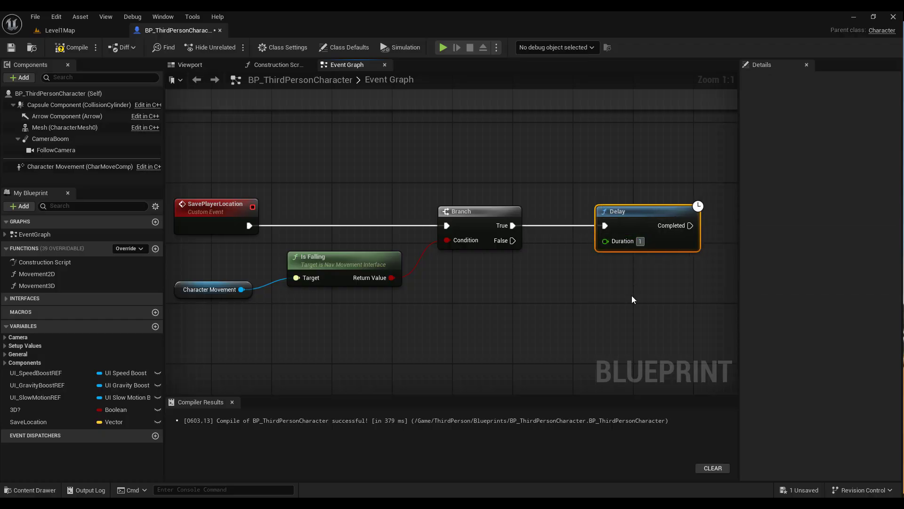
{"action": "right_click_drag", "start_coordinate": [632, 296], "coordinate": [496, 278]}
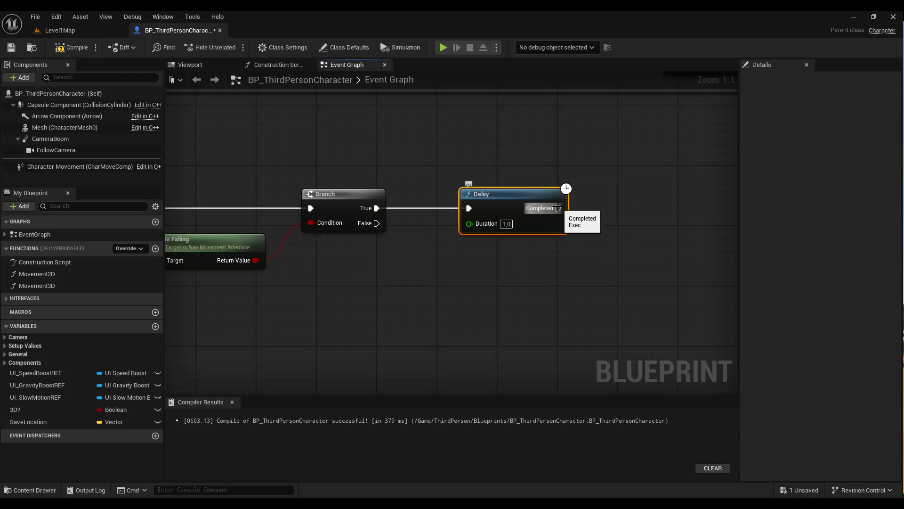
Call Save Player Location from the Delay's Completed pin so the event loops every second.
{"action": "left_click_drag", "start_coordinate": [558, 209], "coordinate": [634, 210]}
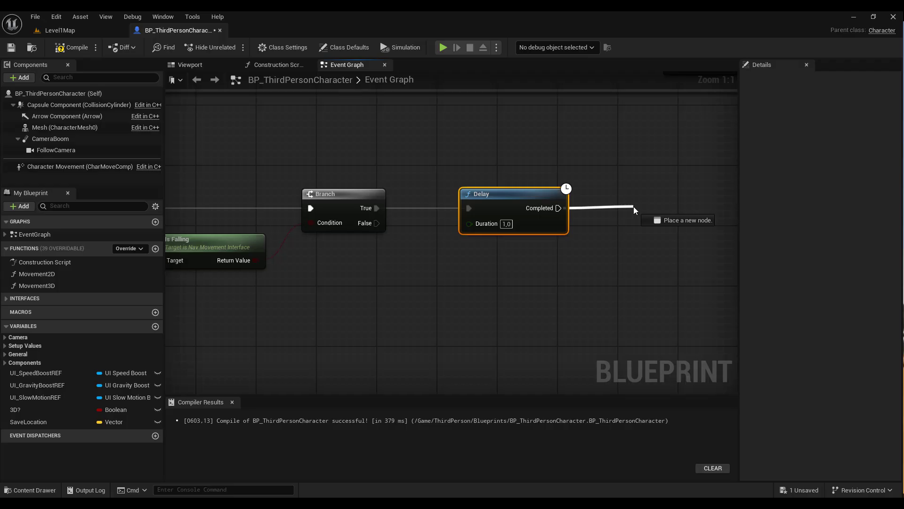
{"action": "type", "text": "sav"}
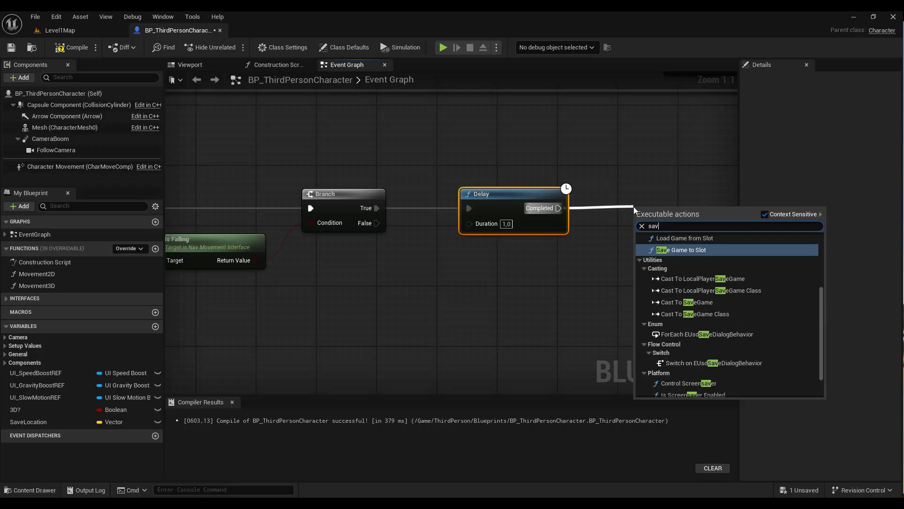
{"action": "type", "text": "e"}
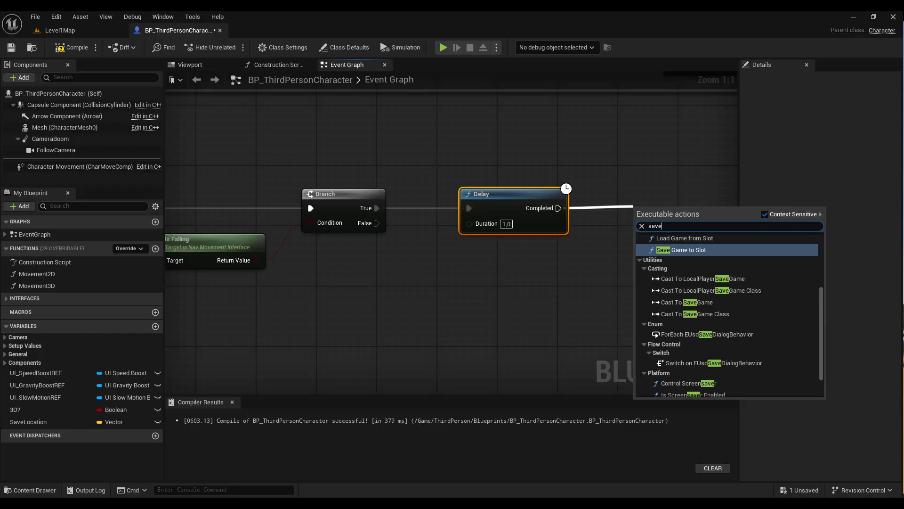
{"action": "type", "text": "play"}
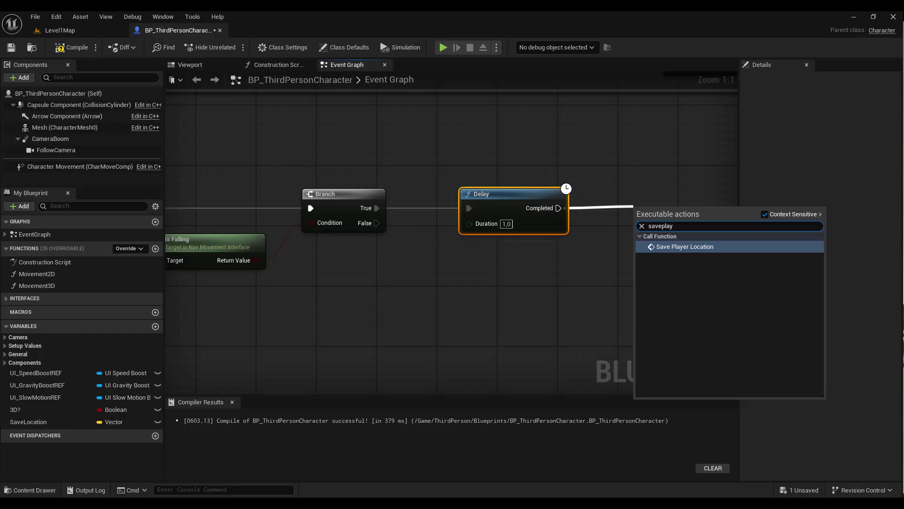
{"action": "left_click", "coordinate": [690, 245]}
{"action": "left_click_drag", "start_coordinate": [680, 211], "coordinate": [654, 188]}
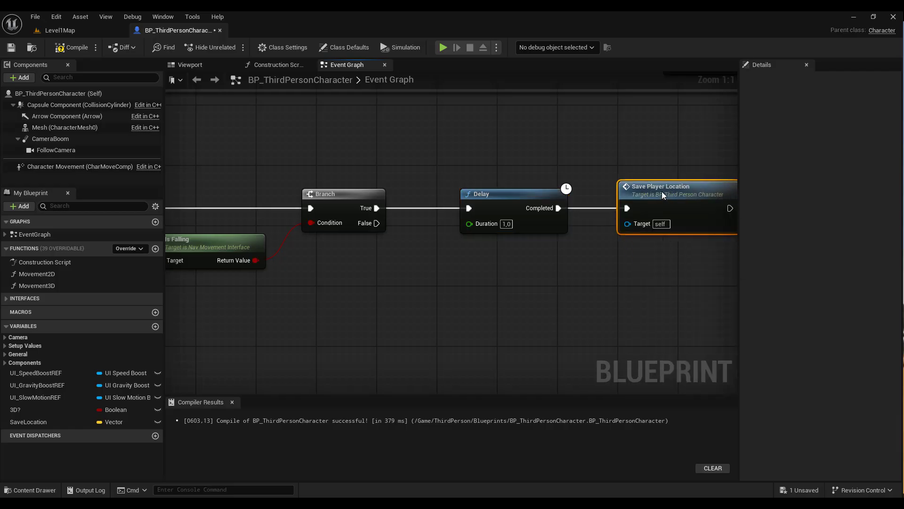
{"action": "scroll", "coordinate": [626, 274], "scroll_direction": "down", "scroll_amount": 3}
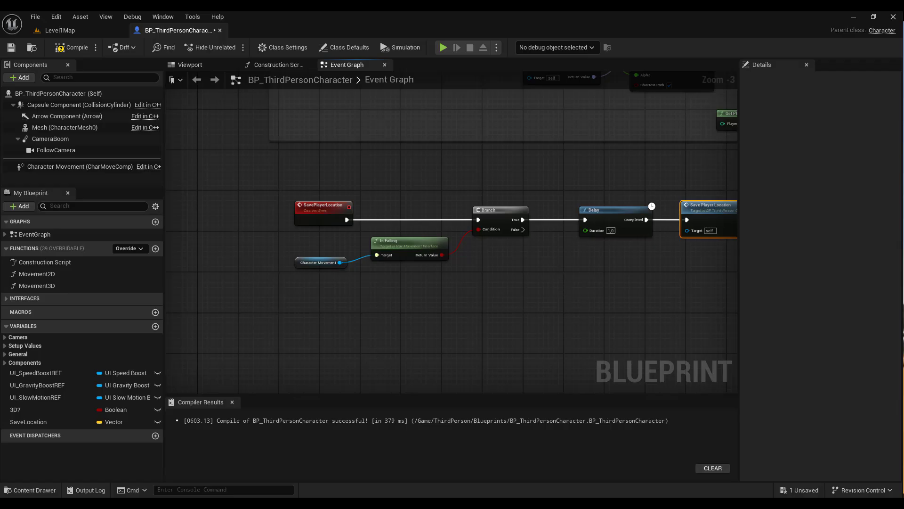
Zoom out and survey the event graph's node groups toward the Add Input Mapping nodes.
{"action": "right_click_drag", "start_coordinate": [558, 270], "coordinate": [471, 275]}
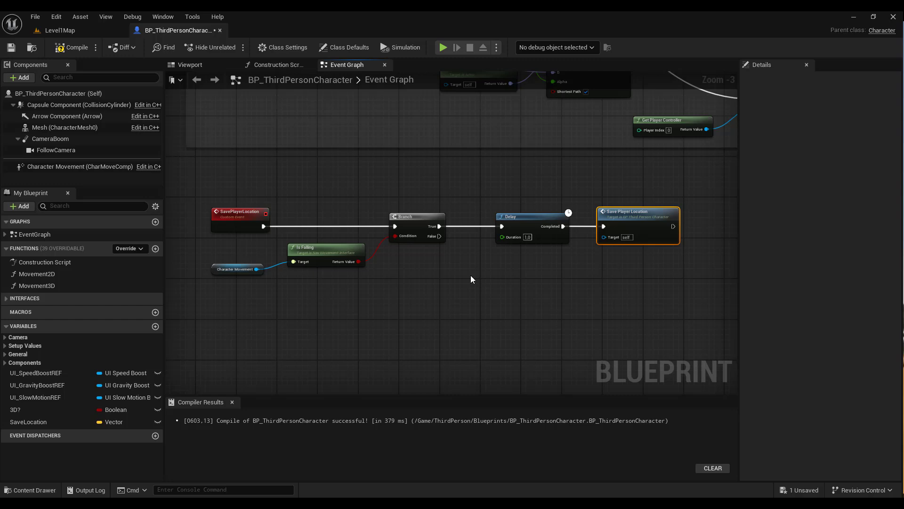
{"action": "scroll", "coordinate": [471, 275], "scroll_direction": "down", "scroll_amount": 3}
{"action": "right_click_drag", "start_coordinate": [492, 234], "coordinate": [472, 313]}
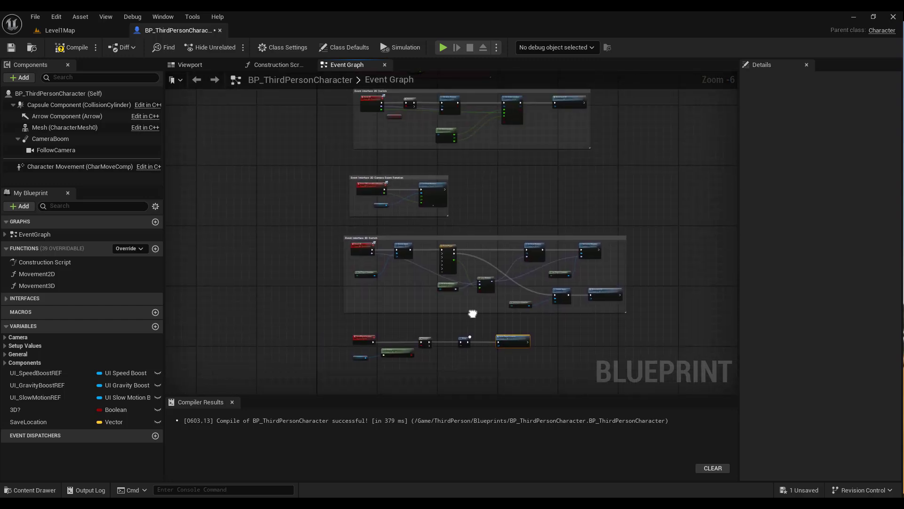
{"action": "scroll", "coordinate": [566, 207], "scroll_direction": "down", "scroll_amount": 5}
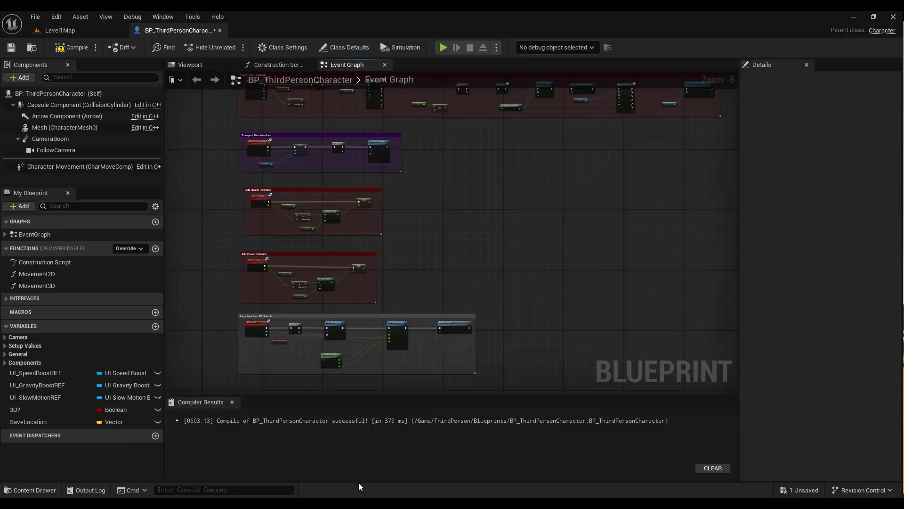
{"action": "right_click_drag", "start_coordinate": [515, 255], "coordinate": [401, 405]}
{"action": "scroll", "coordinate": [408, 204], "scroll_direction": "up", "scroll_amount": 2}
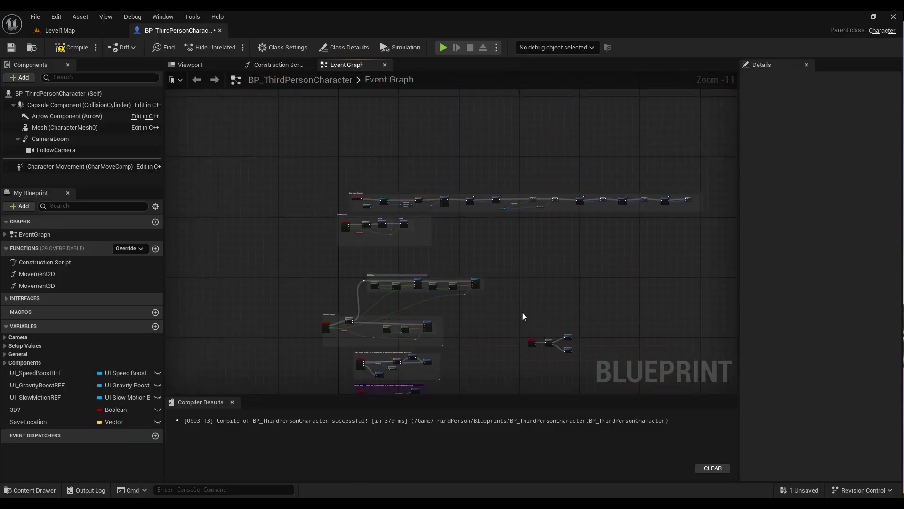
{"action": "right_click_drag", "start_coordinate": [522, 311], "coordinate": [490, 336]}
{"action": "scroll", "coordinate": [424, 318], "scroll_direction": "up", "scroll_amount": 1}
{"action": "scroll", "coordinate": [557, 310], "scroll_direction": "up", "scroll_amount": 2}
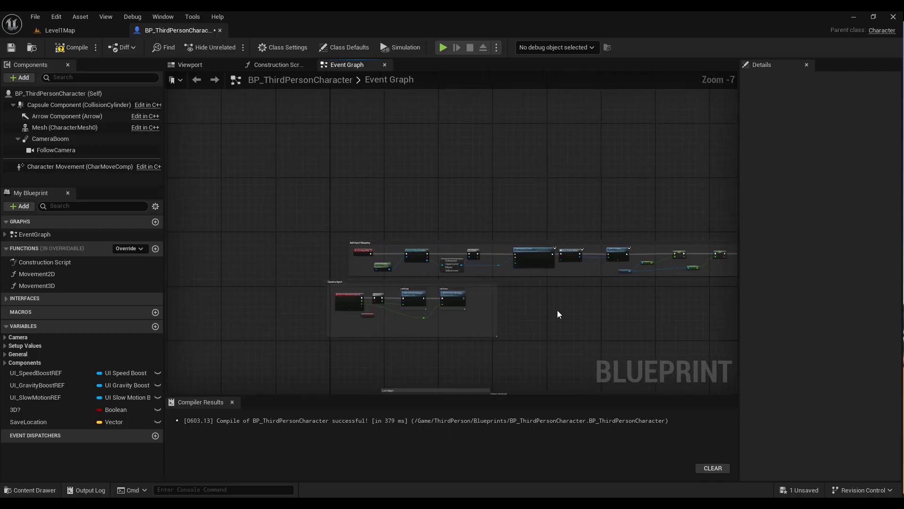
{"action": "scroll", "coordinate": [394, 250], "scroll_direction": "up", "scroll_amount": 2}
{"action": "scroll", "coordinate": [312, 219], "scroll_direction": "up", "scroll_amount": 2}
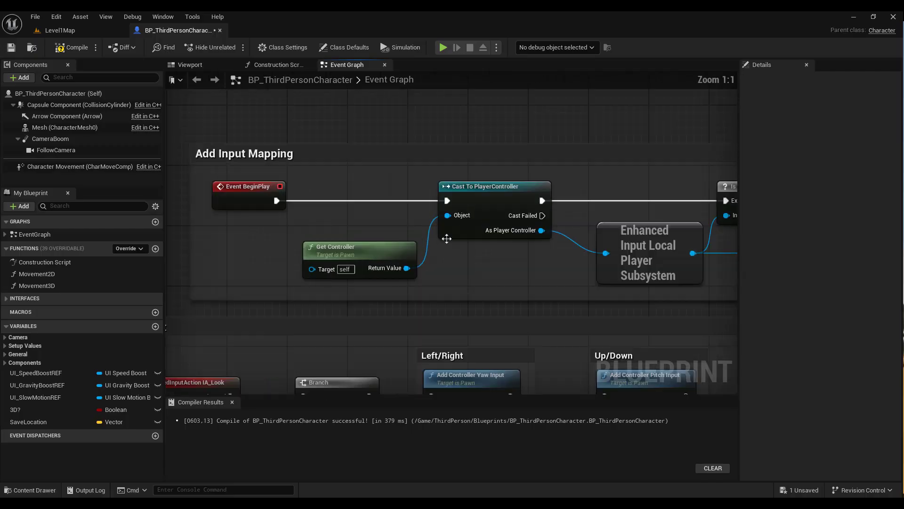
Widen the UI widget comment box rightward and pull a new exec wire from the last SET node.
{"action": "right_click_drag", "start_coordinate": [447, 237], "coordinate": [299, 257]}
{"action": "scroll", "coordinate": [571, 274], "scroll_direction": "down", "scroll_amount": 2}
{"action": "right_click_drag", "start_coordinate": [572, 275], "coordinate": [420, 264]}
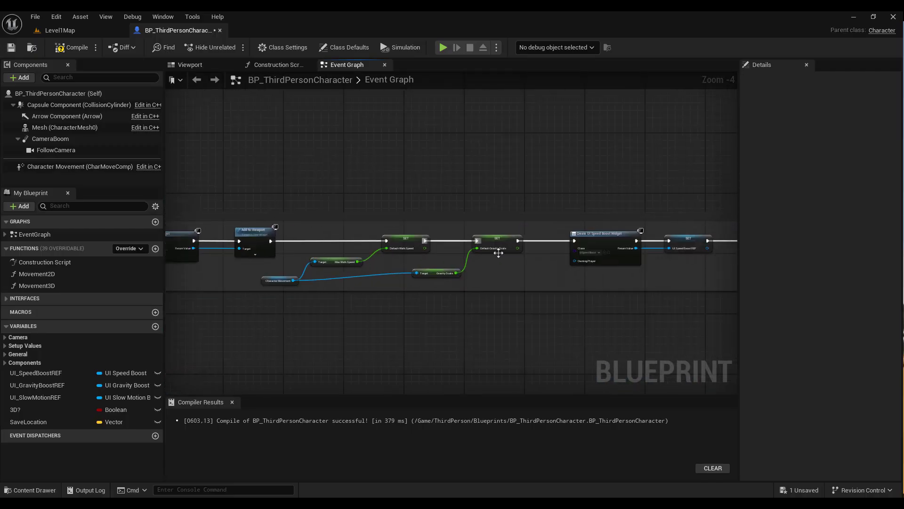
{"action": "right_click_drag", "start_coordinate": [612, 272], "coordinate": [514, 258]}
{"action": "scroll", "coordinate": [564, 249], "scroll_direction": "up", "scroll_amount": 2}
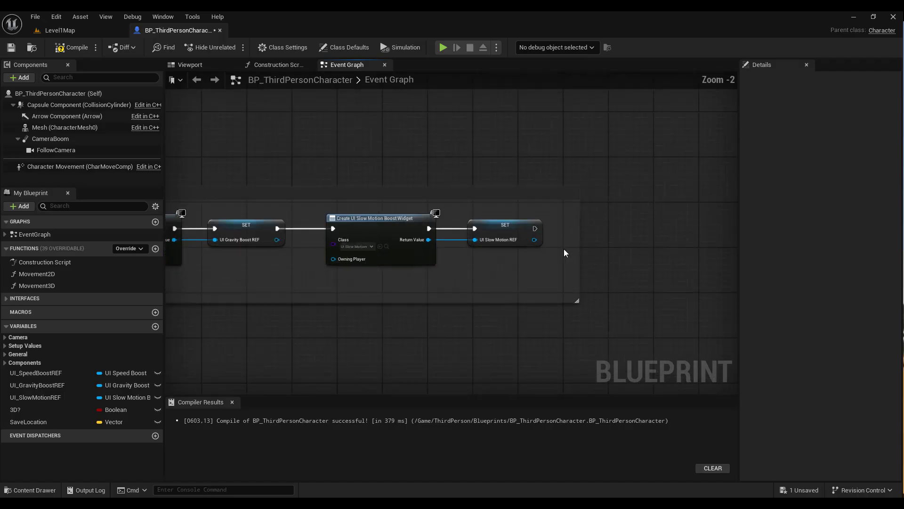
{"action": "left_click_drag", "start_coordinate": [572, 302], "coordinate": [730, 261]}
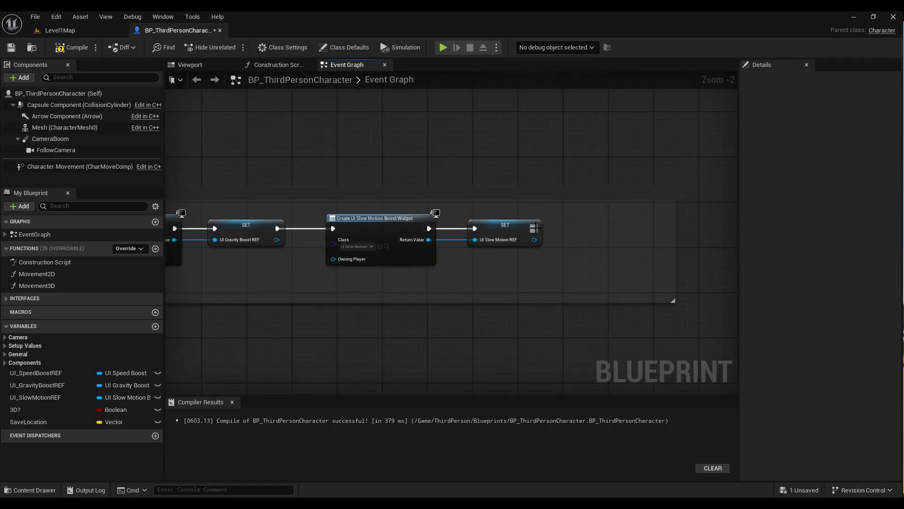
{"action": "left_click_drag", "start_coordinate": [535, 228], "coordinate": [582, 230]}
Append a Save Player Location call after the final SET node, then compile and save.
{"action": "type", "text": "save"}
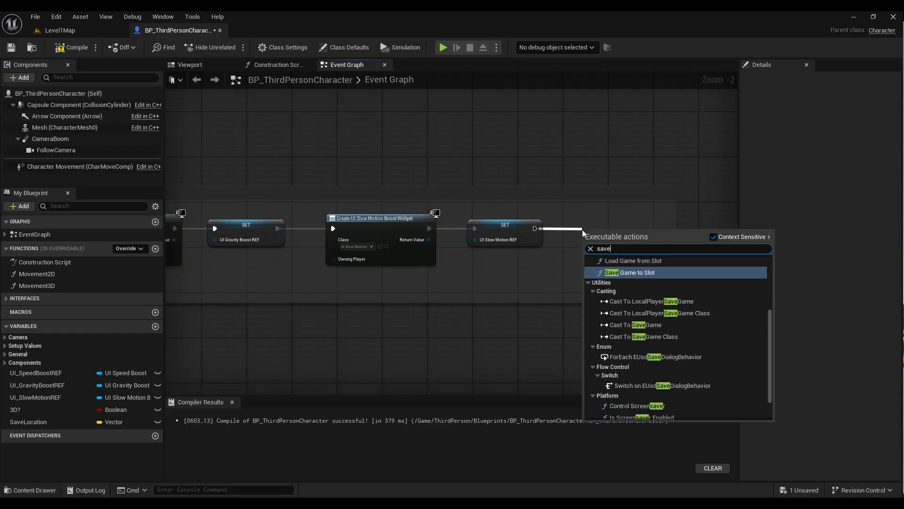
{"action": "type", "text": "pl"}
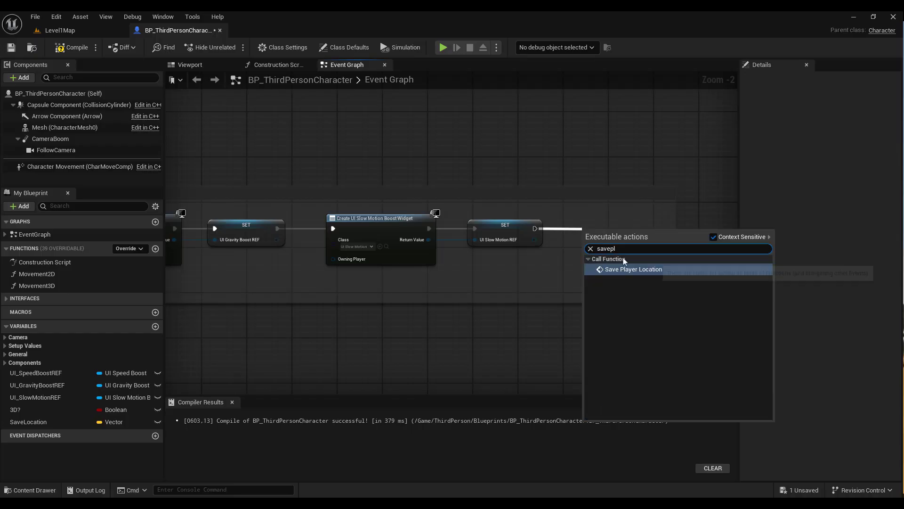
{"action": "left_click", "coordinate": [624, 269]}
{"action": "left_click_drag", "start_coordinate": [615, 218], "coordinate": [614, 216]}
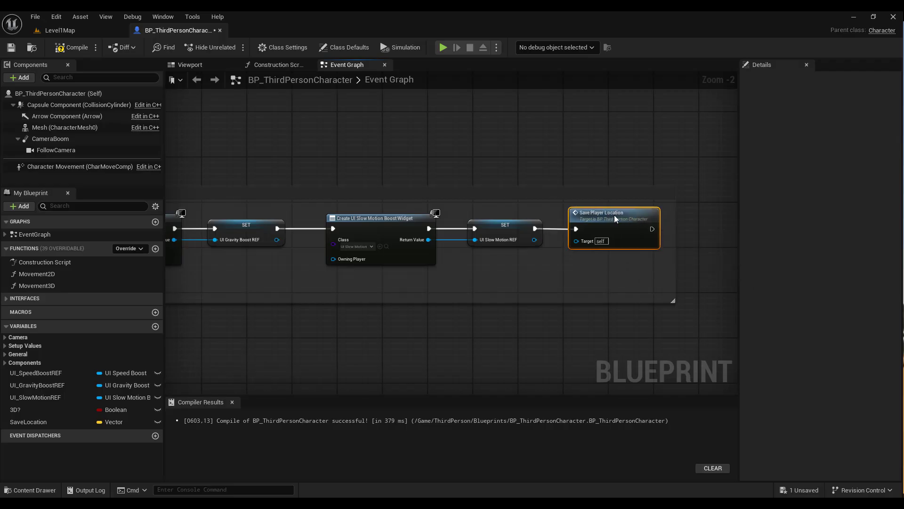
{"action": "scroll", "coordinate": [613, 213], "scroll_direction": "down", "scroll_amount": 3}
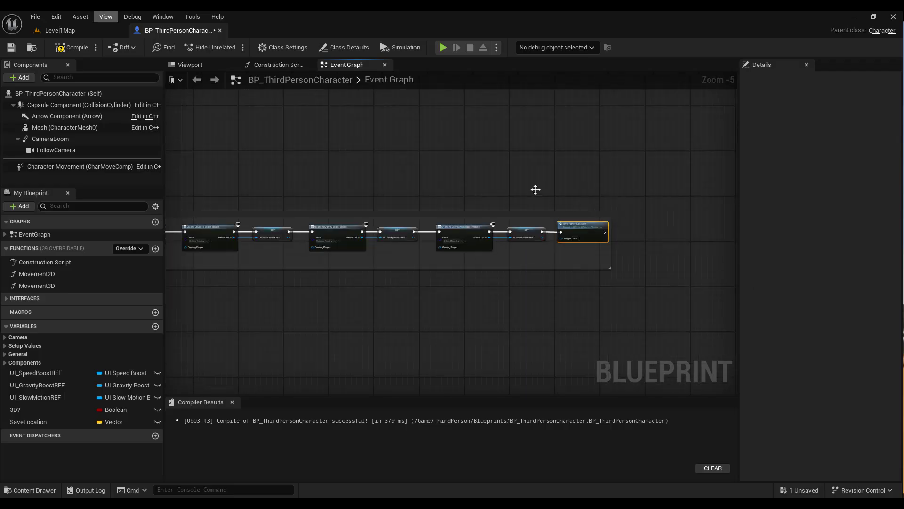
{"action": "left_click", "coordinate": [69, 48]}
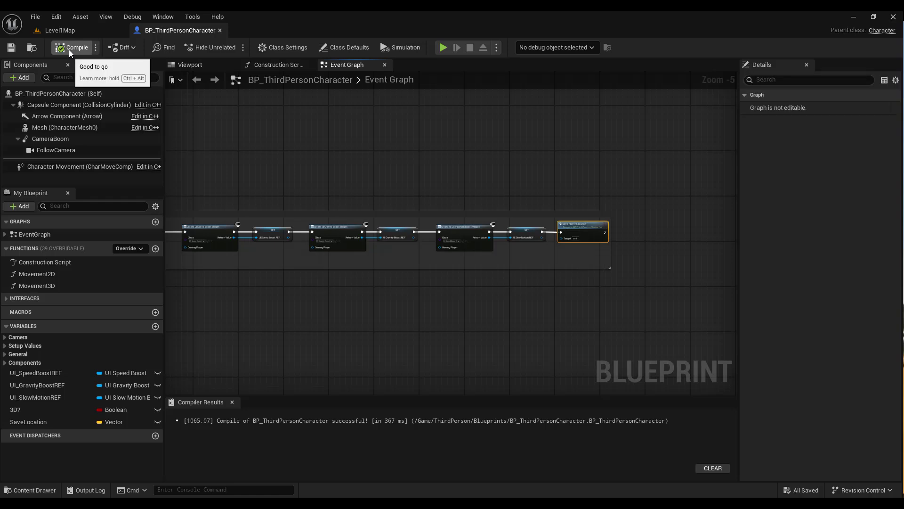
{"action": "left_click", "coordinate": [5, 235]}
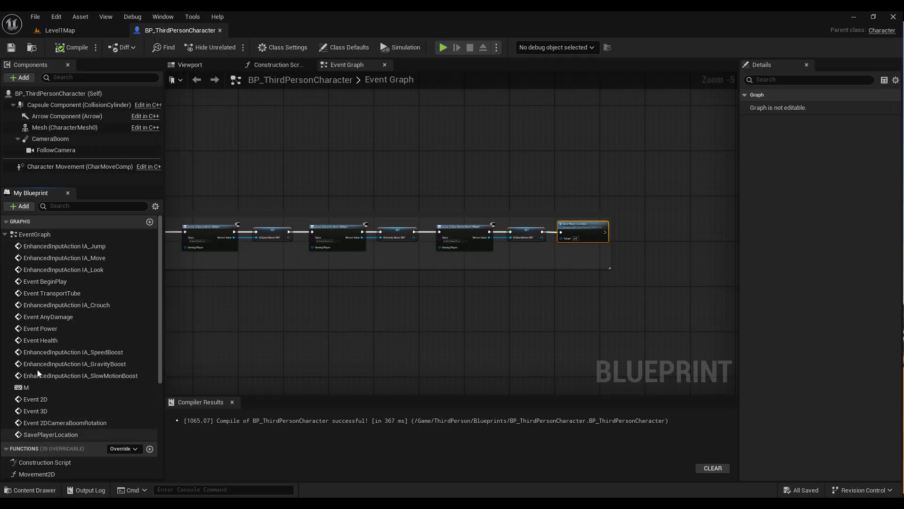
Place a SET SaveLocation node and drive it from the Branch's False output.
{"action": "double_click", "coordinate": [51, 433]}
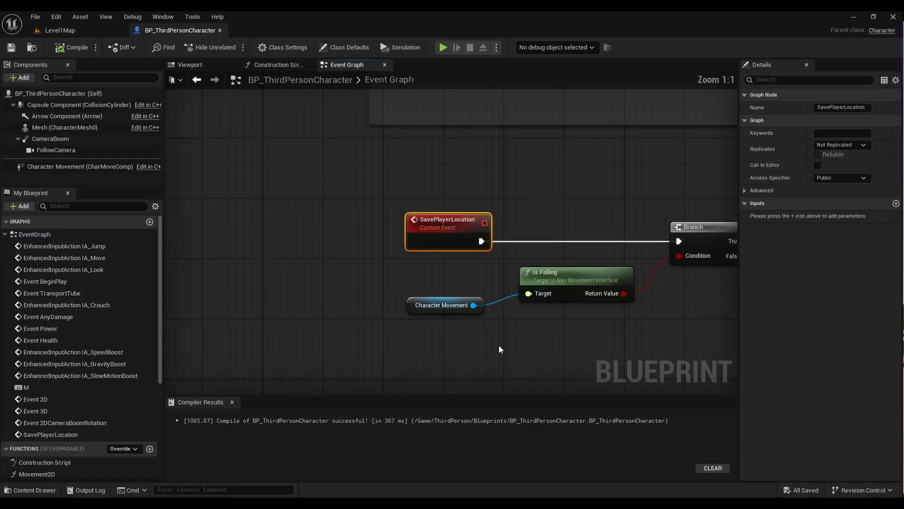
{"action": "right_click_drag", "start_coordinate": [499, 349], "coordinate": [357, 301]}
{"action": "right_click_drag", "start_coordinate": [411, 299], "coordinate": [373, 286]}
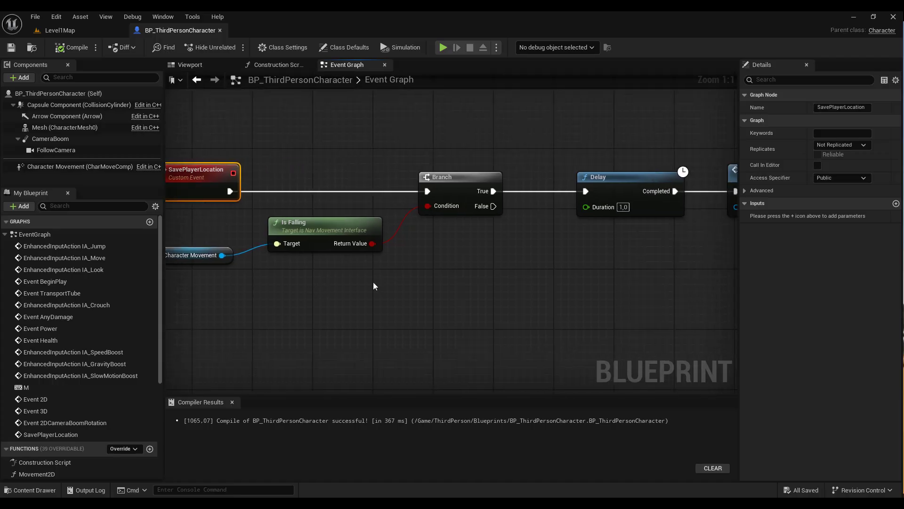
{"action": "scroll", "coordinate": [506, 283], "scroll_direction": "down", "scroll_amount": 1}
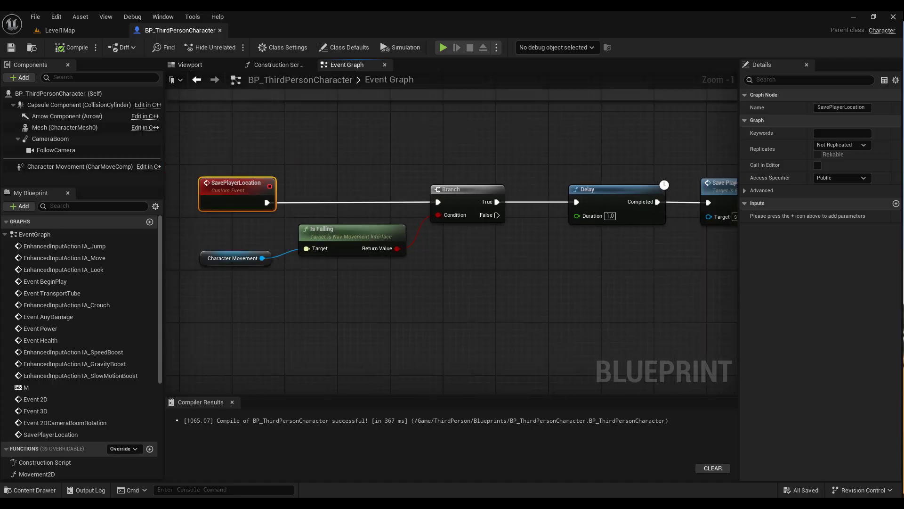
{"action": "right_click_drag", "start_coordinate": [507, 285], "coordinate": [459, 267]}
{"action": "left_click", "coordinate": [452, 265]}
{"action": "left_click_drag", "start_coordinate": [159, 317], "coordinate": [156, 362]}
{"action": "scroll", "coordinate": [155, 362], "scroll_direction": "down", "scroll_amount": 3}
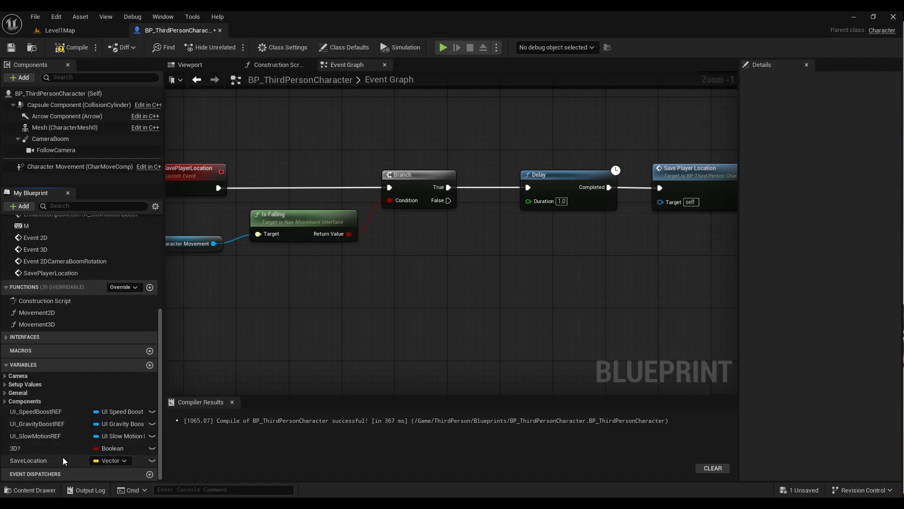
{"action": "mouse_move", "coordinate": [65, 460]}
{"action": "left_mouse_down"}
{"action": "mouse_move", "coordinate": [458, 286]}
{"action": "mouse_move", "coordinate": [511, 248]}
{"action": "left_mouse_up"}
{"action": "left_click", "coordinate": [547, 278]}
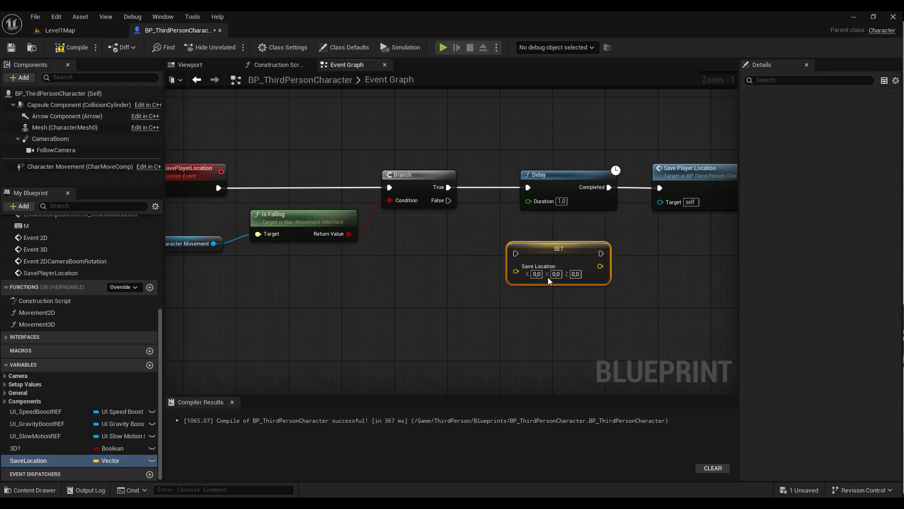
{"action": "mouse_move", "coordinate": [448, 200]}
{"action": "left_mouse_down"}
{"action": "mouse_move", "coordinate": [515, 253]}
{"action": "mouse_move", "coordinate": [556, 253]}
{"action": "left_mouse_up"}
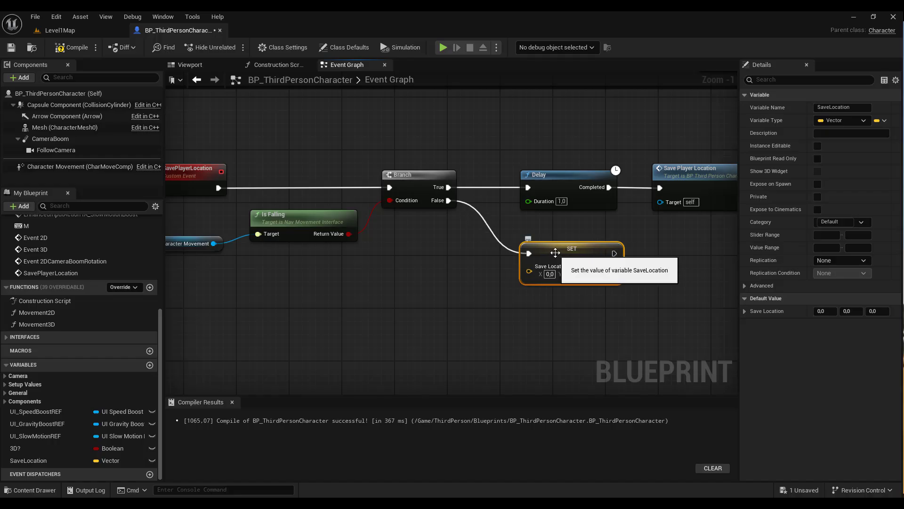
Feed a Get Actor Location node's Return Value into the SET node's Save Location input.
{"action": "right_click", "coordinate": [408, 300]}
{"action": "type", "text": "get "}
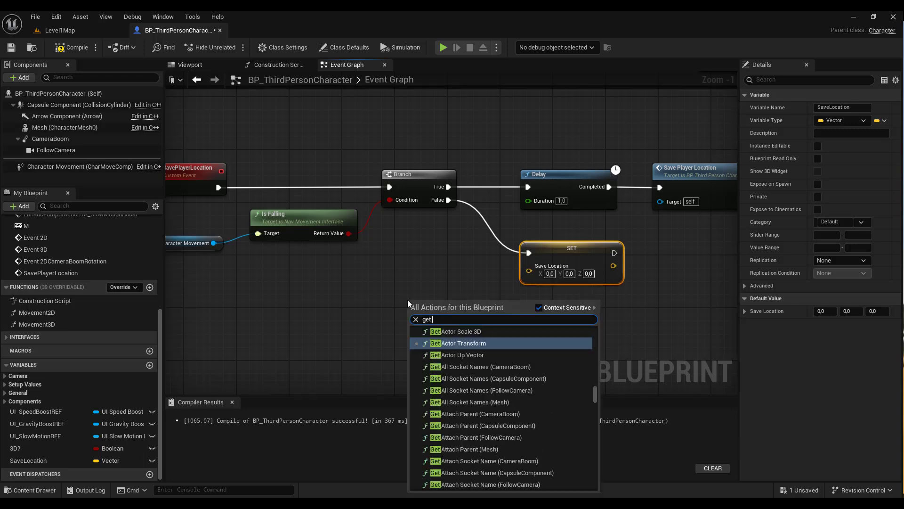
{"action": "type", "text": "actor loc"}
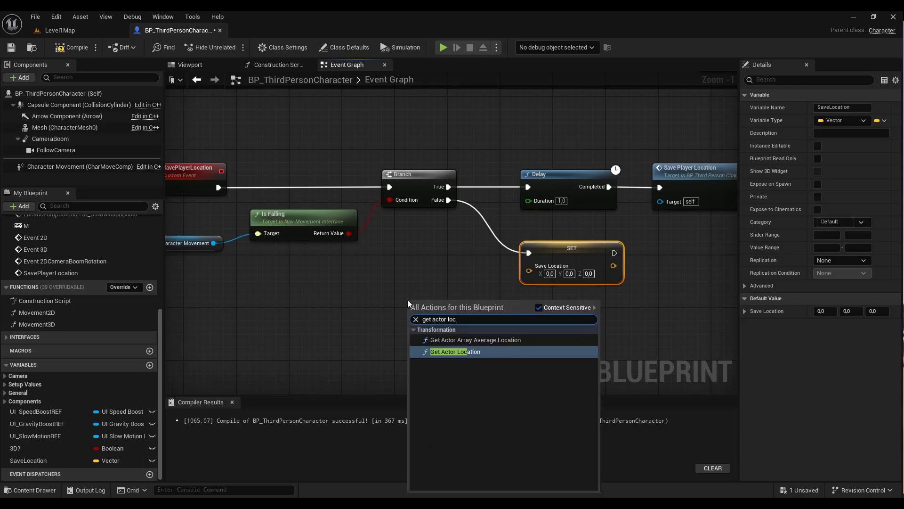
{"action": "left_click", "coordinate": [453, 352]}
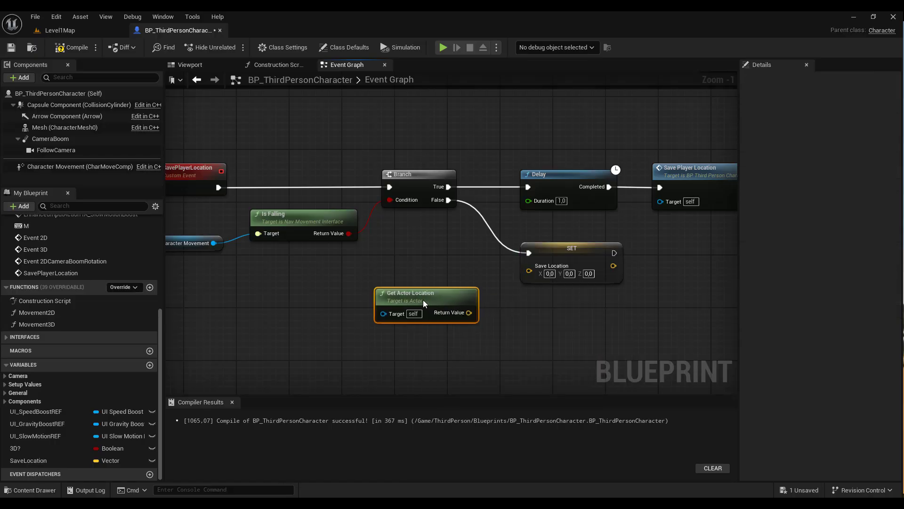
{"action": "left_click_drag", "start_coordinate": [469, 313], "coordinate": [529, 269]}
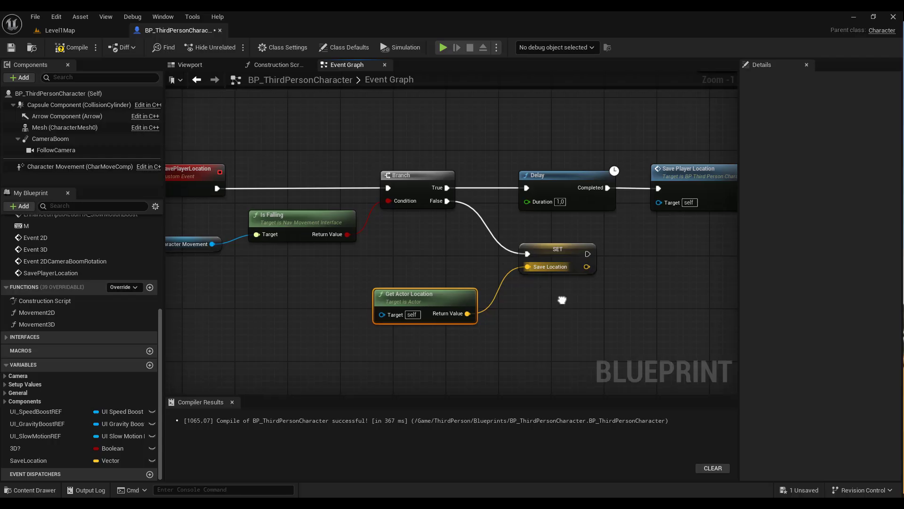
Move the Delay and Save Player Location nodes right and wire the SET node into the Delay.
{"action": "right_click_drag", "start_coordinate": [555, 199], "coordinate": [386, 199]}
{"action": "left_click_drag", "start_coordinate": [382, 214], "coordinate": [488, 132]}
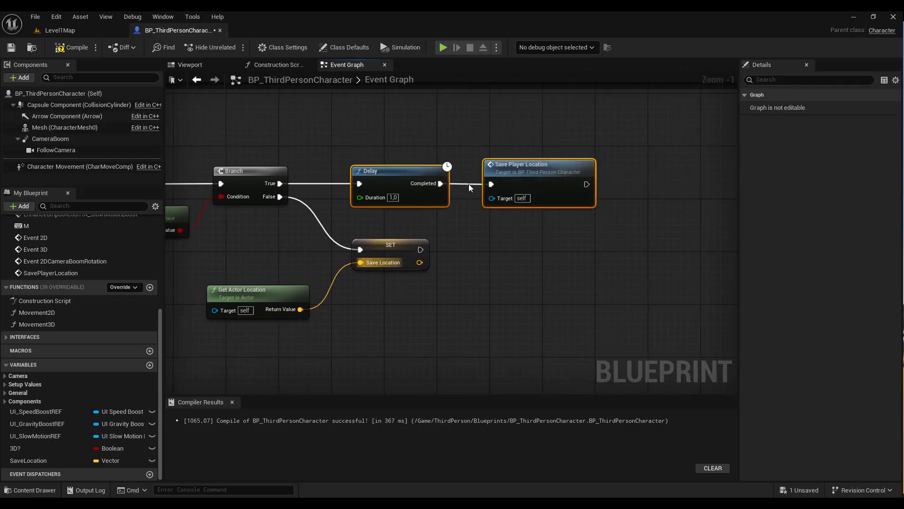
{"action": "left_click_drag", "start_coordinate": [418, 169], "coordinate": [567, 171]}
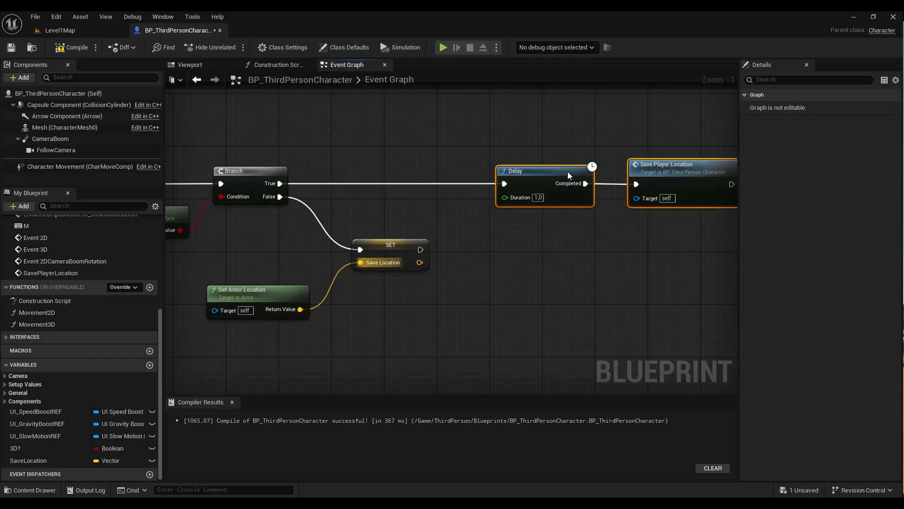
{"action": "mouse_move", "coordinate": [420, 250]}
{"action": "left_mouse_down"}
{"action": "mouse_move", "coordinate": [479, 217]}
{"action": "mouse_move", "coordinate": [504, 184]}
{"action": "left_mouse_up"}
Frame and box-select every node of the SavePlayerLocation event group to wrap it in a comment.
{"action": "scroll", "coordinate": [483, 253], "scroll_direction": "down", "scroll_amount": 2}
{"action": "scroll", "coordinate": [483, 253], "scroll_direction": "down", "scroll_amount": 1}
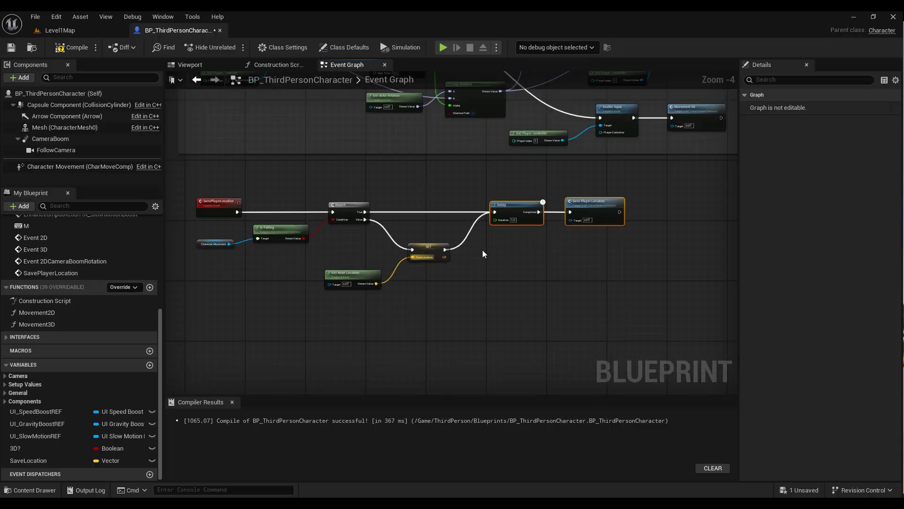
{"action": "scroll", "coordinate": [483, 251], "scroll_direction": "up", "scroll_amount": 2}
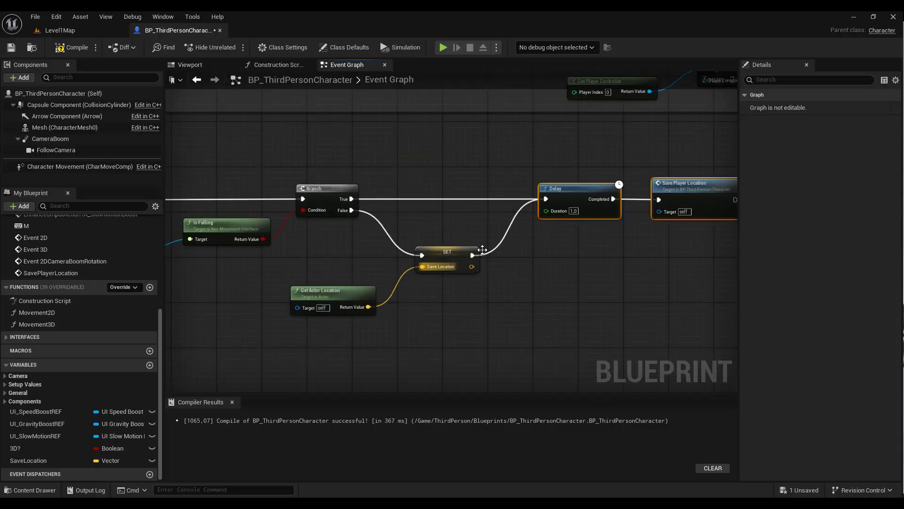
{"action": "right_click_drag", "start_coordinate": [600, 268], "coordinate": [496, 264]}
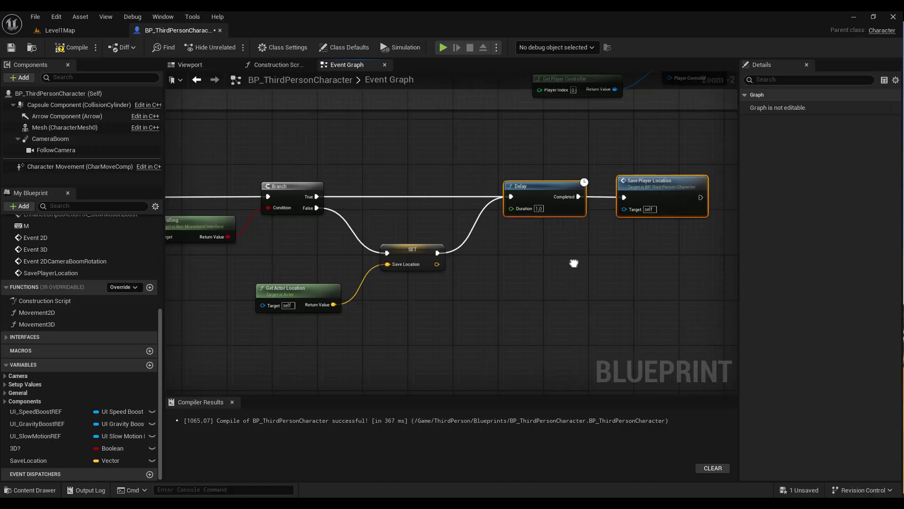
{"action": "scroll", "coordinate": [463, 217], "scroll_direction": "up", "scroll_amount": 2}
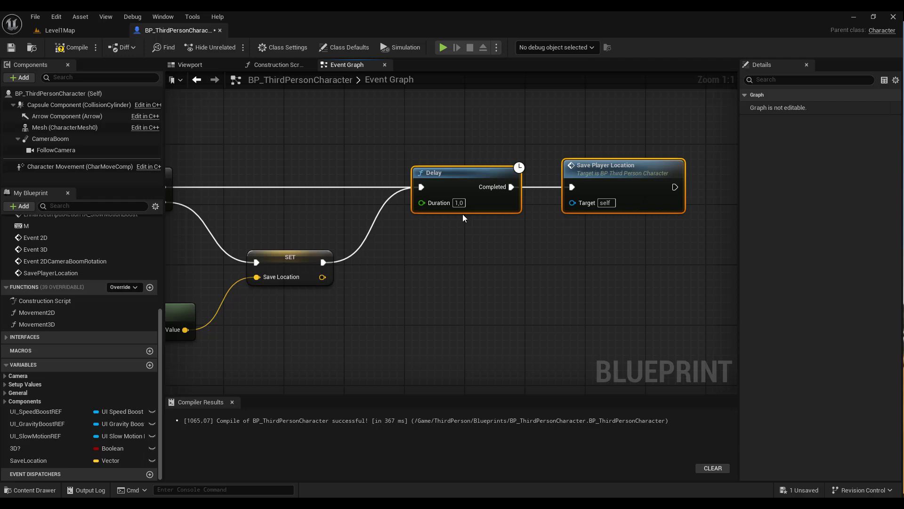
{"action": "scroll", "coordinate": [462, 214], "scroll_direction": "down", "scroll_amount": 3}
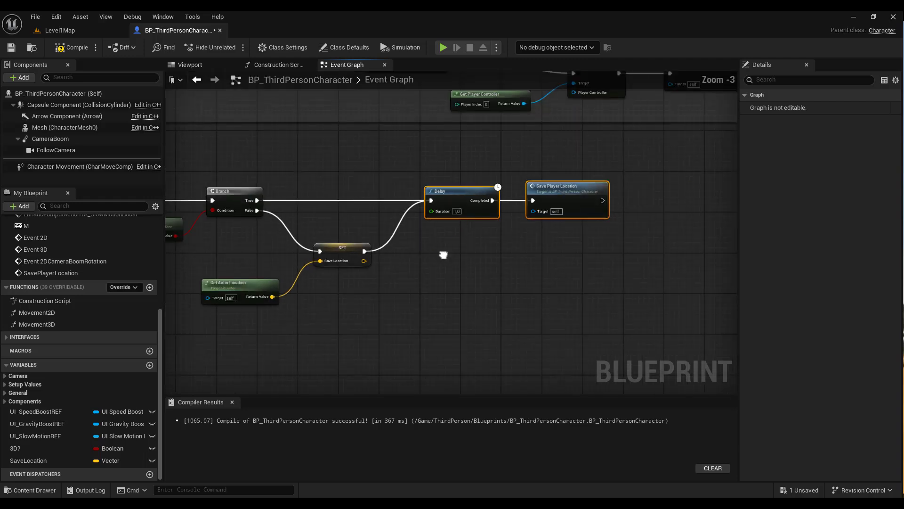
{"action": "right_click_drag", "start_coordinate": [435, 252], "coordinate": [515, 266]}
{"action": "right_click_drag", "start_coordinate": [253, 179], "coordinate": [397, 174]}
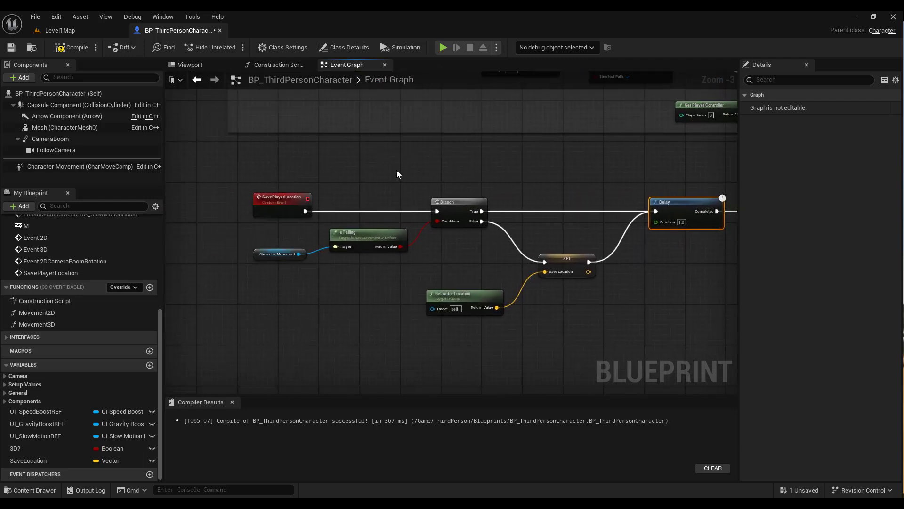
{"action": "scroll", "coordinate": [397, 174], "scroll_direction": "down", "scroll_amount": 1}
{"action": "scroll", "coordinate": [397, 174], "scroll_direction": "down", "scroll_amount": 1}
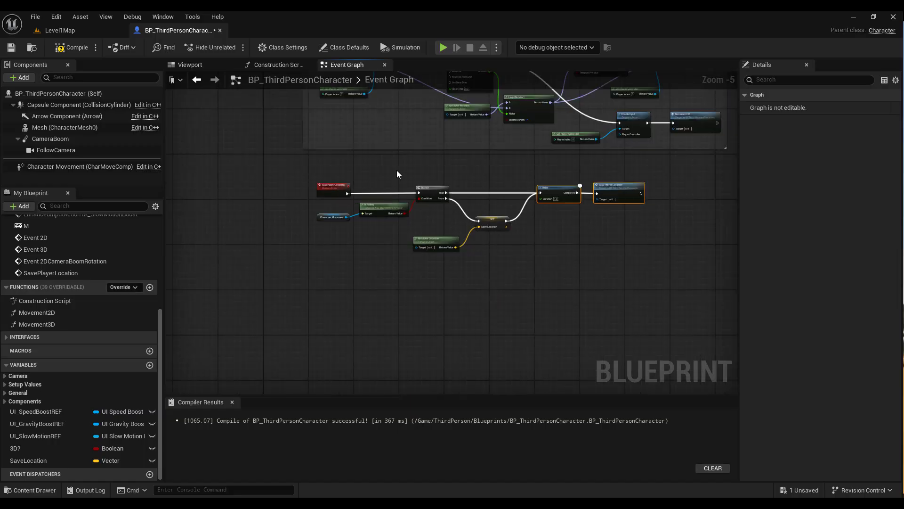
{"action": "right_click_drag", "start_coordinate": [396, 174], "coordinate": [396, 205]}
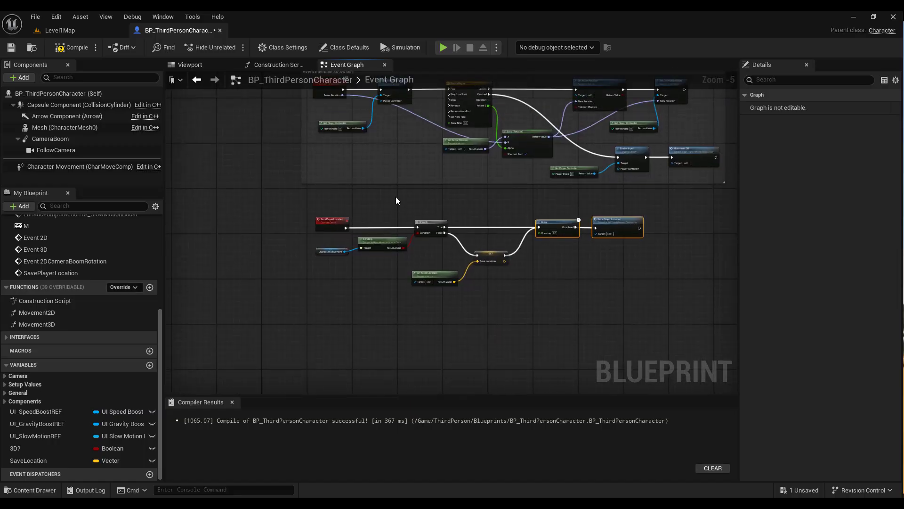
{"action": "left_click_drag", "start_coordinate": [289, 198], "coordinate": [668, 323]}
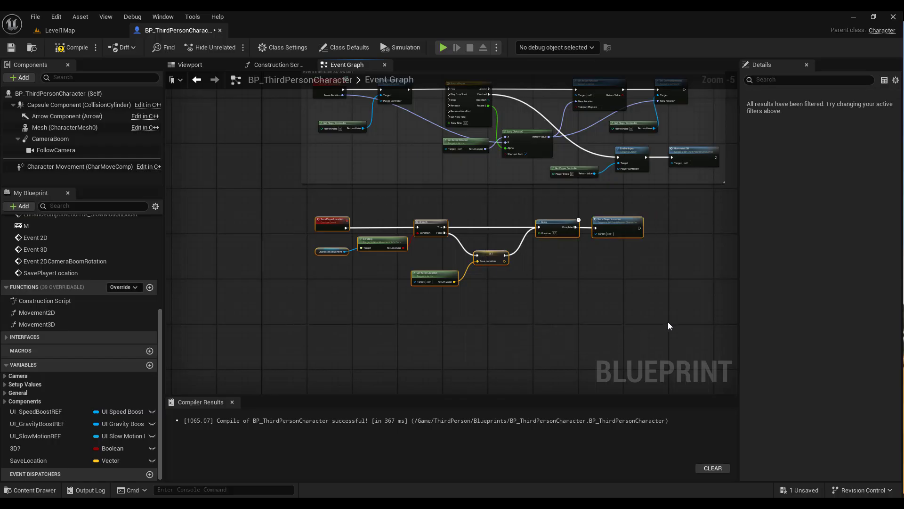
Wrap the selected nodes in a comment titled 'Save Player Location for Teleport Zone'.
{"action": "key", "text": "c"}
{"action": "scroll", "coordinate": [299, 234], "scroll_direction": "up", "scroll_amount": 3}
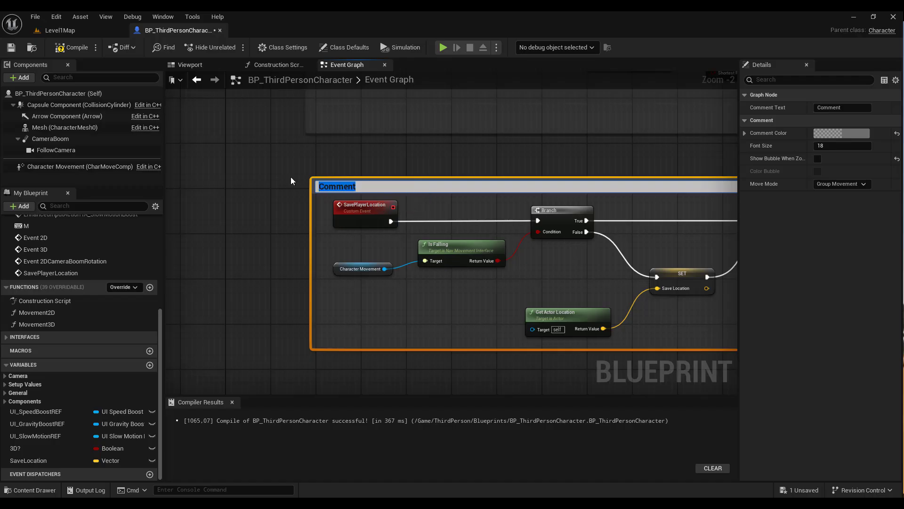
{"action": "type", "text": "Save P"}
{"action": "type", "text": "layer Ö"}
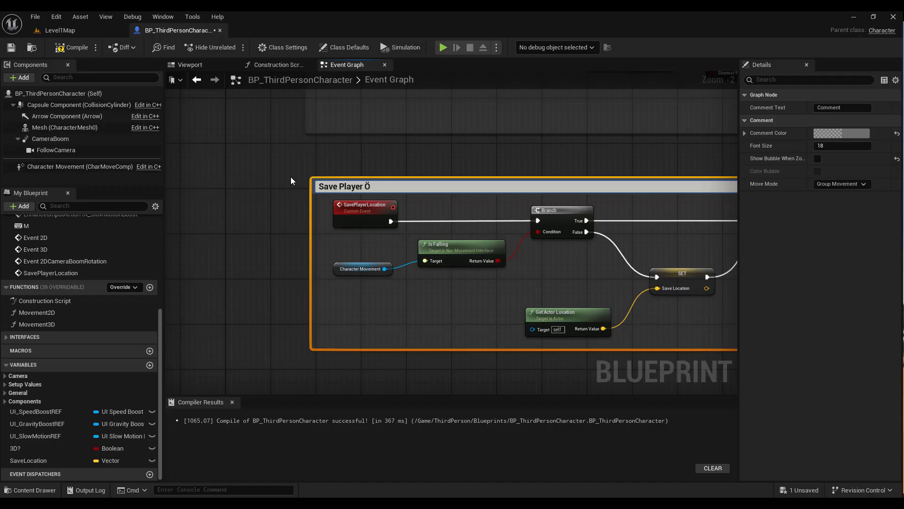
{"action": "key", "text": "BackSpace"}
{"action": "type", "text": "Locati"}
{"action": "type", "text": "on "}
{"action": "type", "text": "for Te"}
{"action": "type", "text": "lepor"}
{"action": "type", "text": "t Z"}
{"action": "type", "text": "one"}
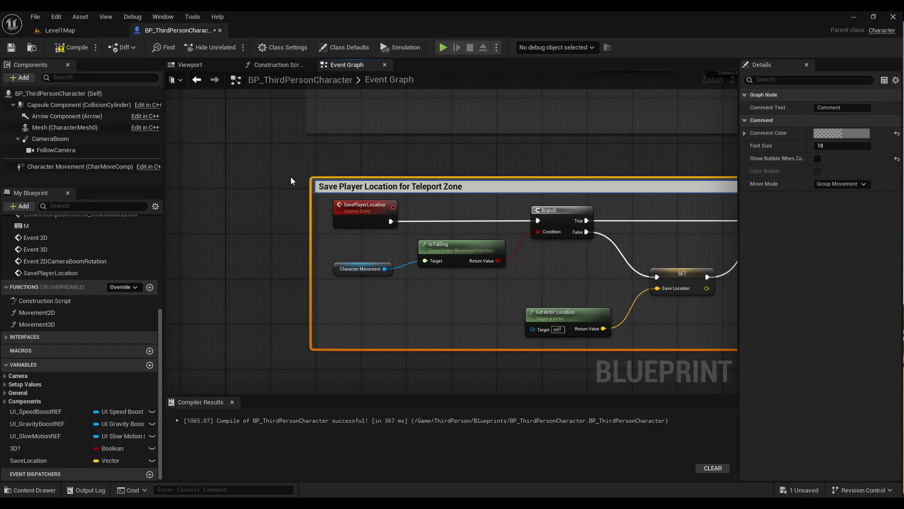
{"action": "key", "text": "Return"}
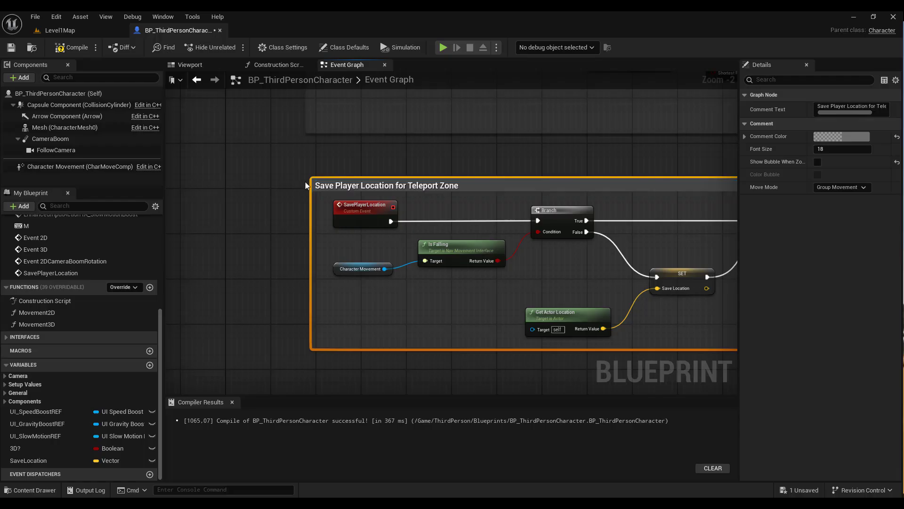
Nudge the comment box slightly left and down and reframe the graph around it.
{"action": "scroll", "coordinate": [438, 225], "scroll_direction": "down", "scroll_amount": 3}
{"action": "right_click_drag", "start_coordinate": [471, 236], "coordinate": [366, 250]}
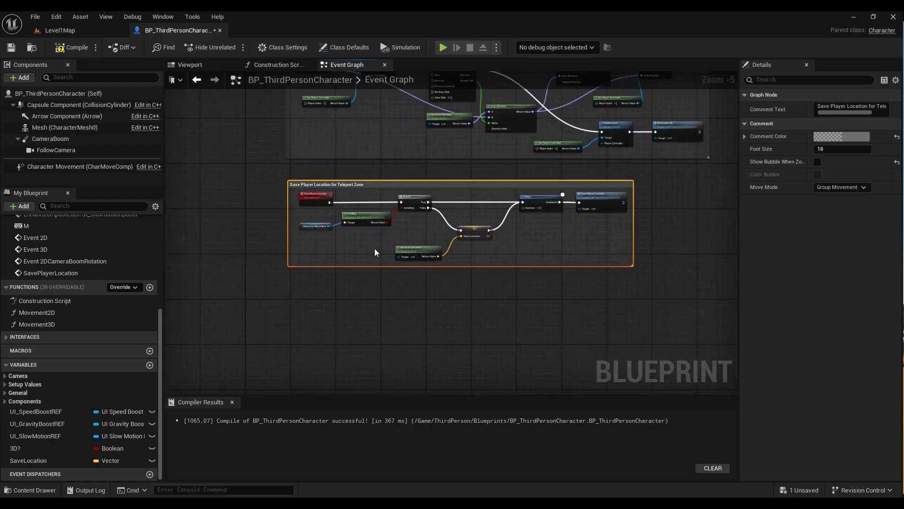
{"action": "scroll", "coordinate": [375, 248], "scroll_direction": "up", "scroll_amount": 2}
{"action": "right_click_drag", "start_coordinate": [403, 142], "coordinate": [403, 326]}
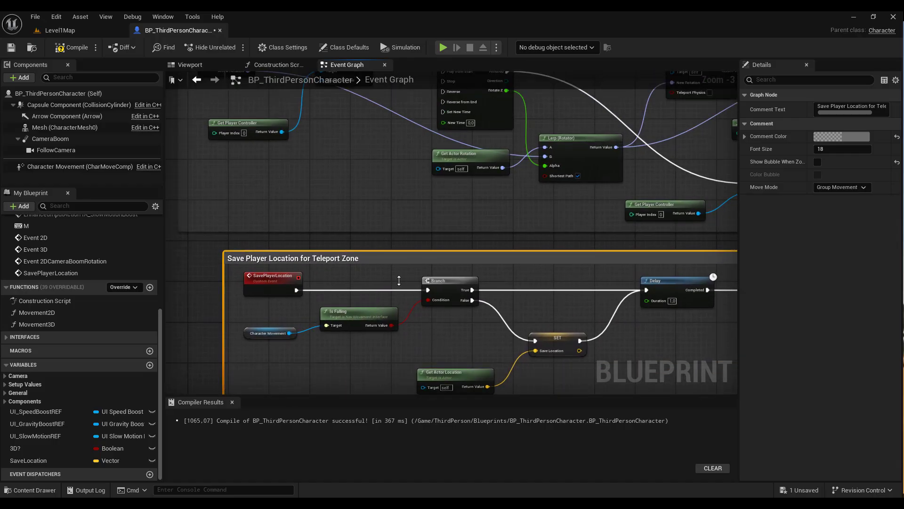
{"action": "left_click_drag", "start_coordinate": [354, 259], "coordinate": [312, 275]}
{"action": "right_click_drag", "start_coordinate": [352, 255], "coordinate": [385, 199]}
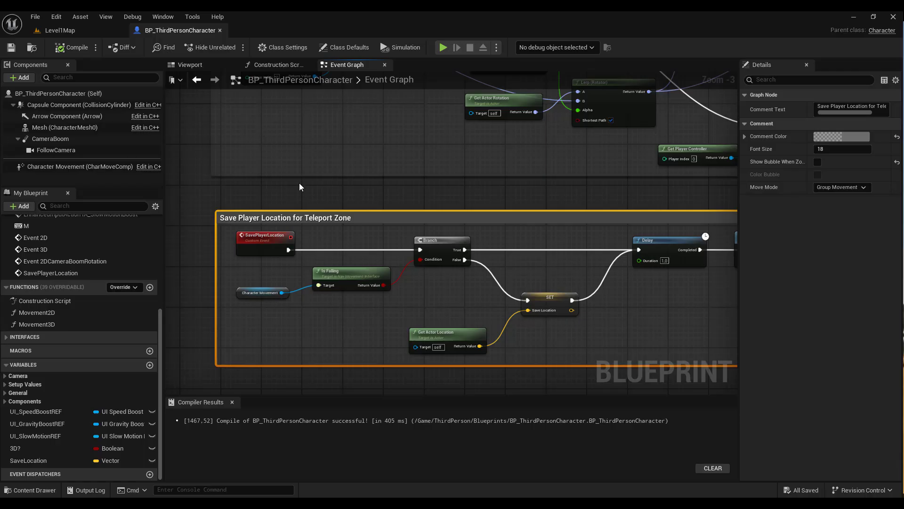
Return to the Level1Map editor and browse into the Content > Blueprints folder.
{"action": "left_click", "coordinate": [76, 30]}
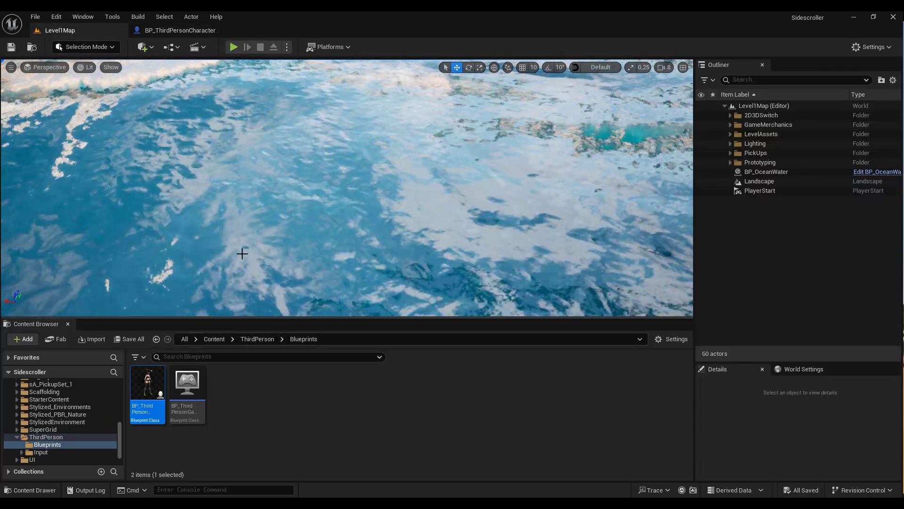
{"action": "left_click_drag", "start_coordinate": [289, 317], "coordinate": [295, 271]}
{"action": "mouse_move", "coordinate": [294, 212]}
{"action": "right_mouse_down"}
{"action": "mouse_move", "coordinate": [330, 188]}
{"action": "mouse_move", "coordinate": [306, 179]}
{"action": "right_mouse_up"}
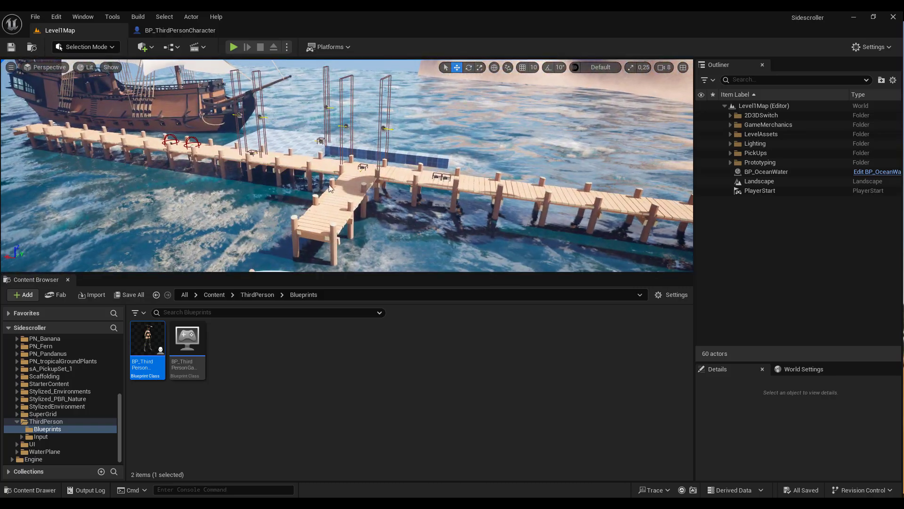
{"action": "left_click", "coordinate": [220, 295]}
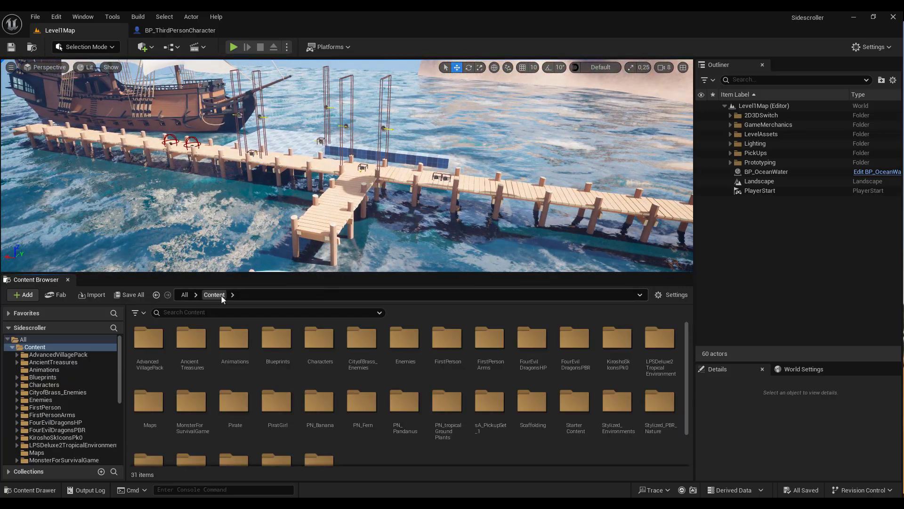
{"action": "double_click", "coordinate": [278, 338]}
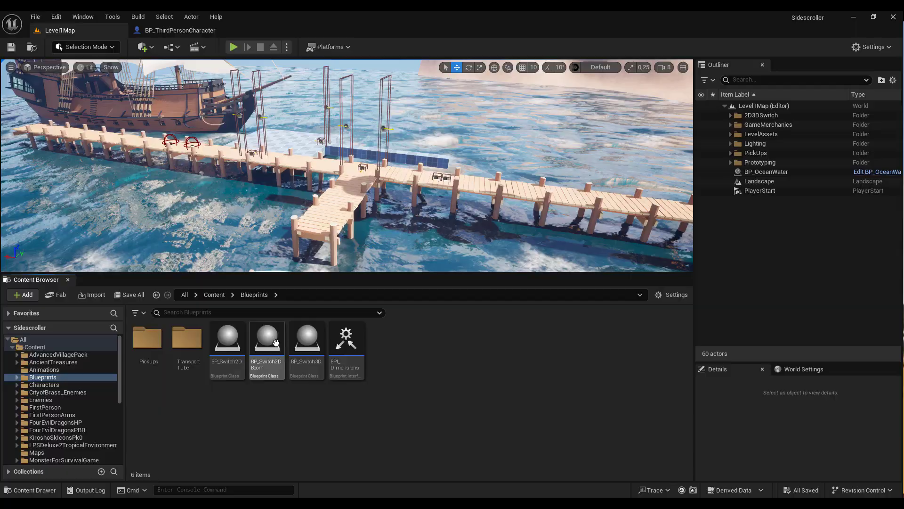
Create a new folder named '2D3D Switches' inside Blueprints.
{"action": "right_click", "coordinate": [400, 349]}
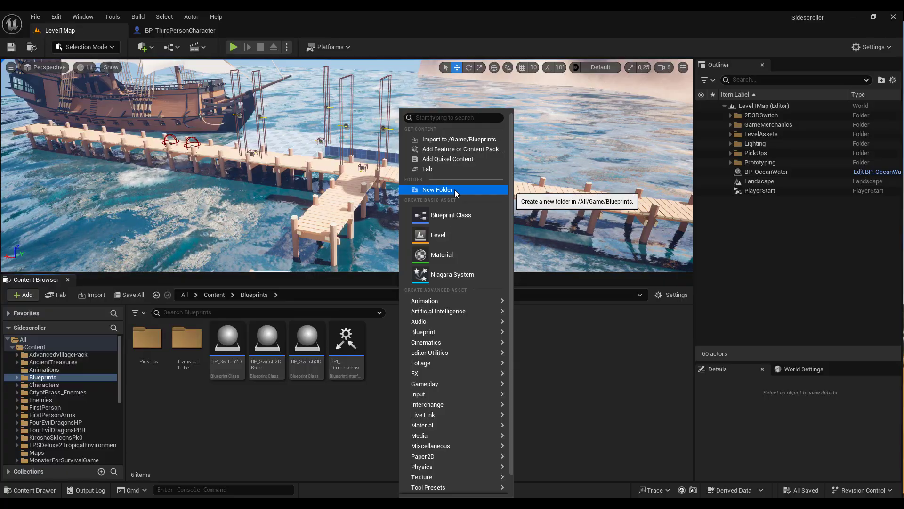
{"action": "left_click", "coordinate": [438, 190]}
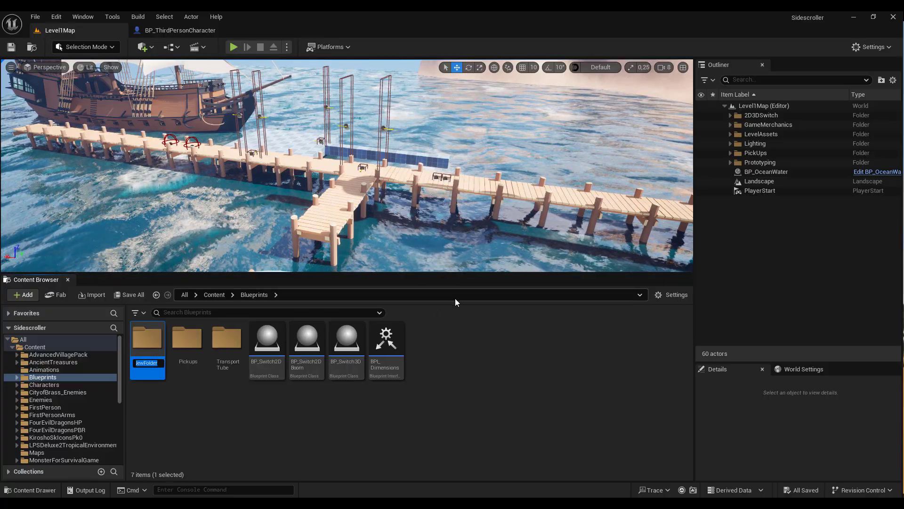
{"action": "type", "text": "2D3D"}
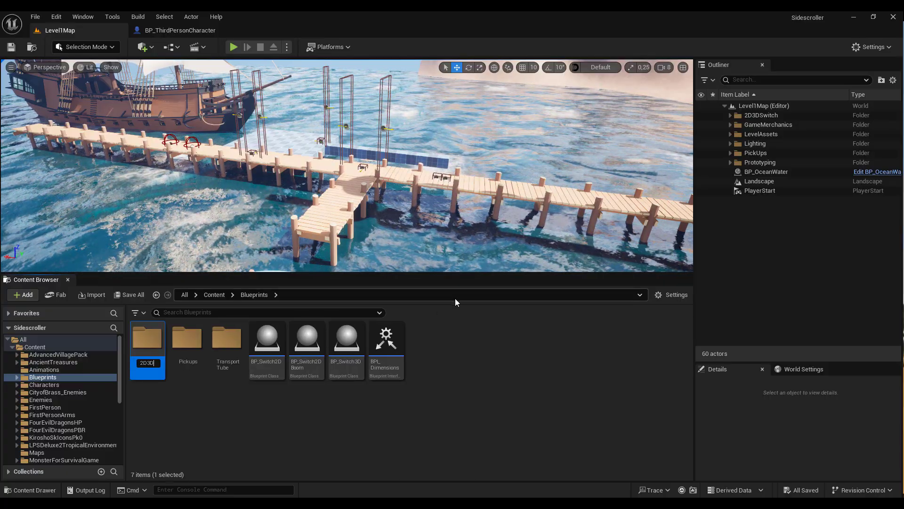
{"action": "type", "text": "Swi"}
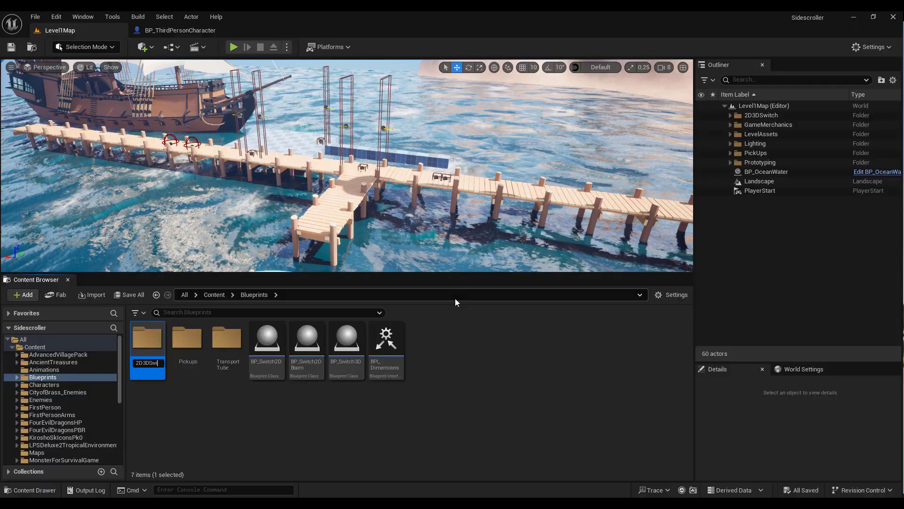
{"action": "key", "text": "ctrl+a"}
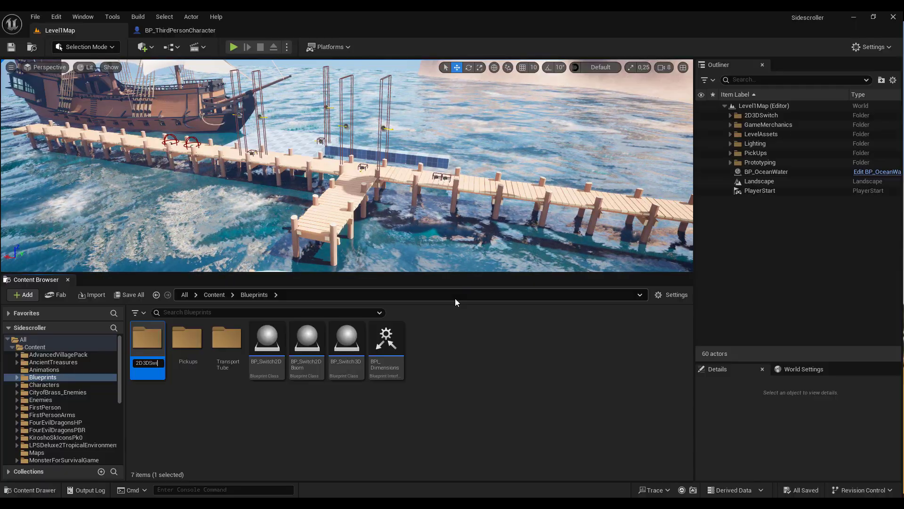
{"action": "type", "text": "Switches"}
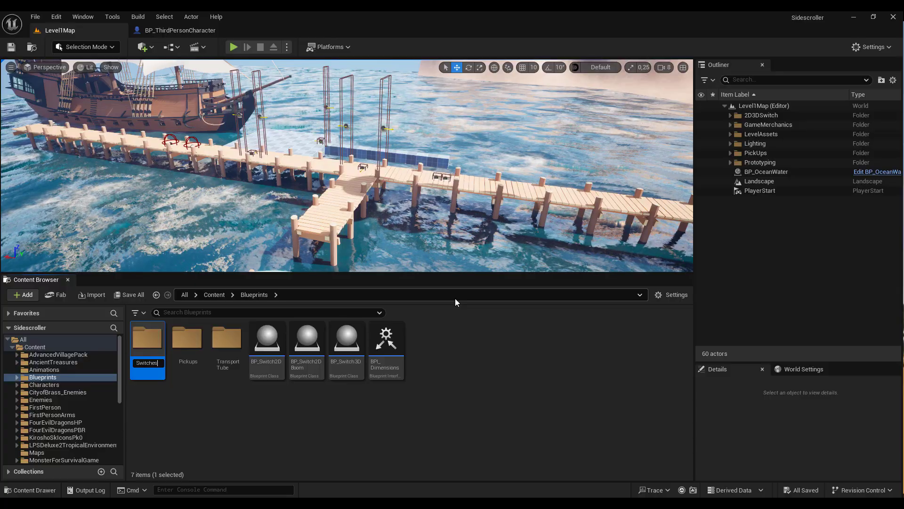
{"action": "key", "text": "Return"}
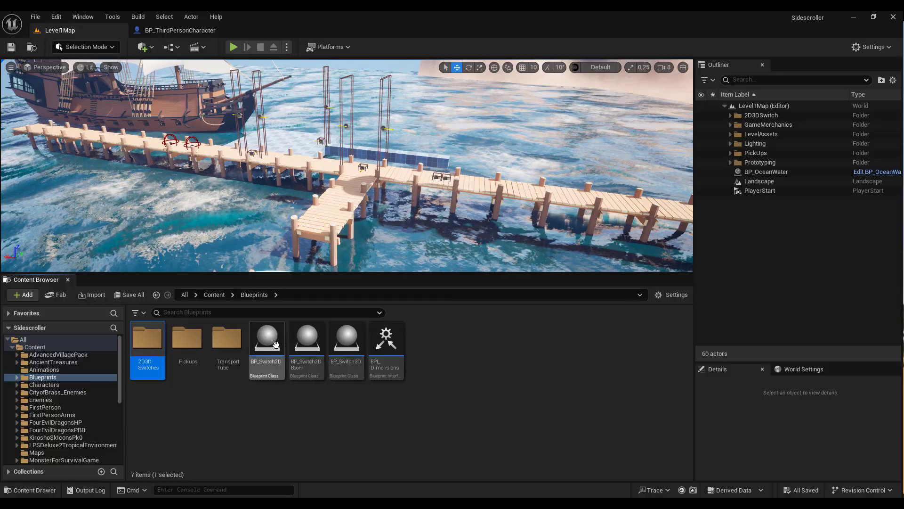
Move the three switch Blueprints and BPI_Dimensions into the 2D3D Switches folder.
{"action": "left_click_drag", "start_coordinate": [267, 338], "coordinate": [283, 350]}
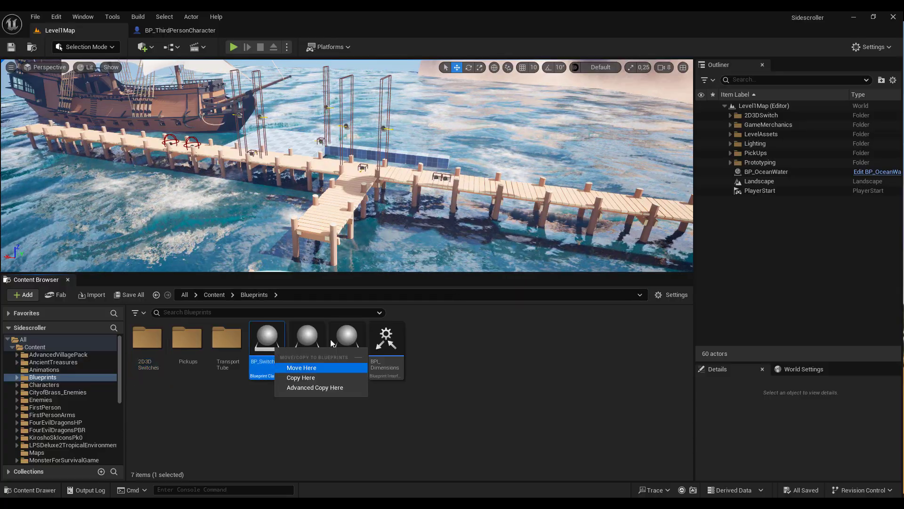
{"action": "left_click", "coordinate": [346, 348], "text": "shift"}
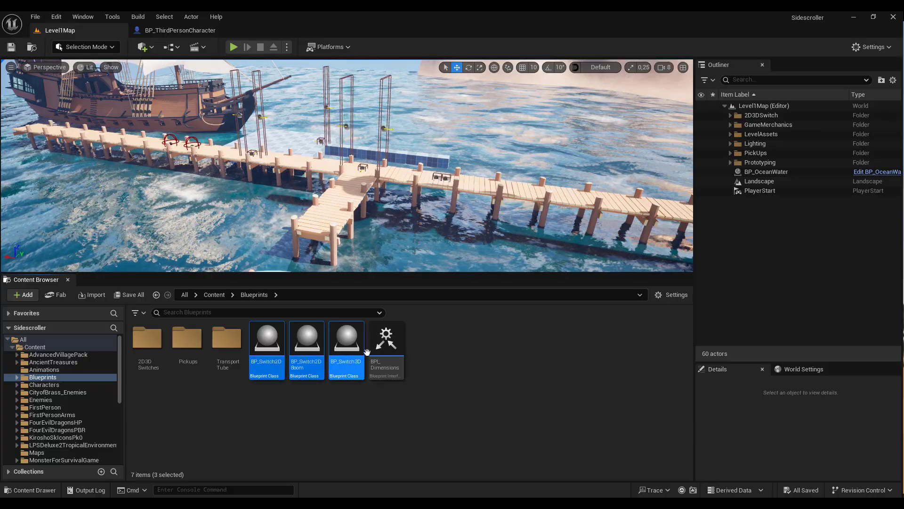
{"action": "mouse_move", "coordinate": [267, 342]}
{"action": "left_mouse_down"}
{"action": "mouse_move", "coordinate": [148, 341]}
{"action": "mouse_move", "coordinate": [156, 353]}
{"action": "left_mouse_up"}
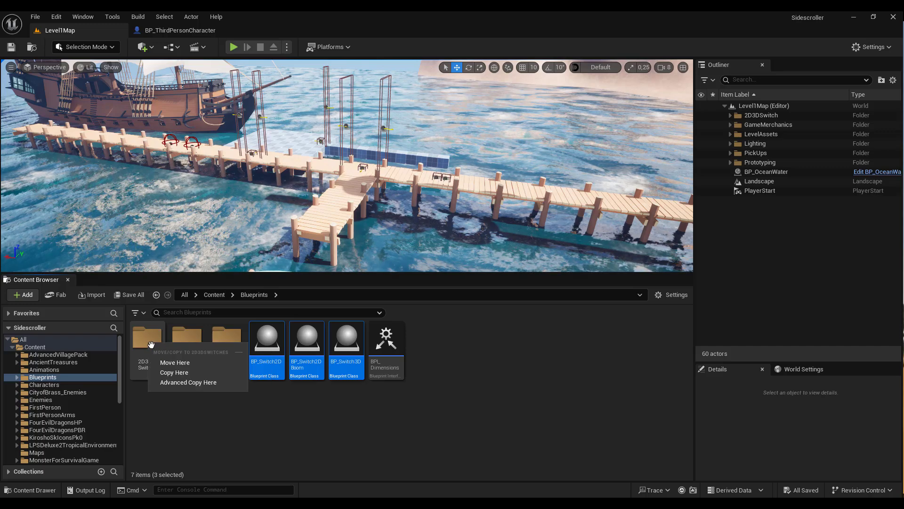
{"action": "left_click", "coordinate": [178, 364]}
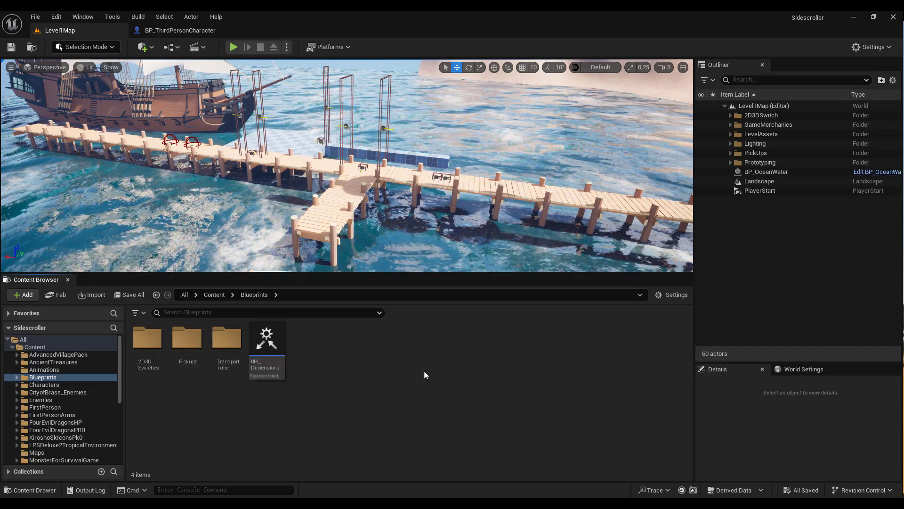
{"action": "left_click_drag", "start_coordinate": [265, 344], "coordinate": [142, 340]}
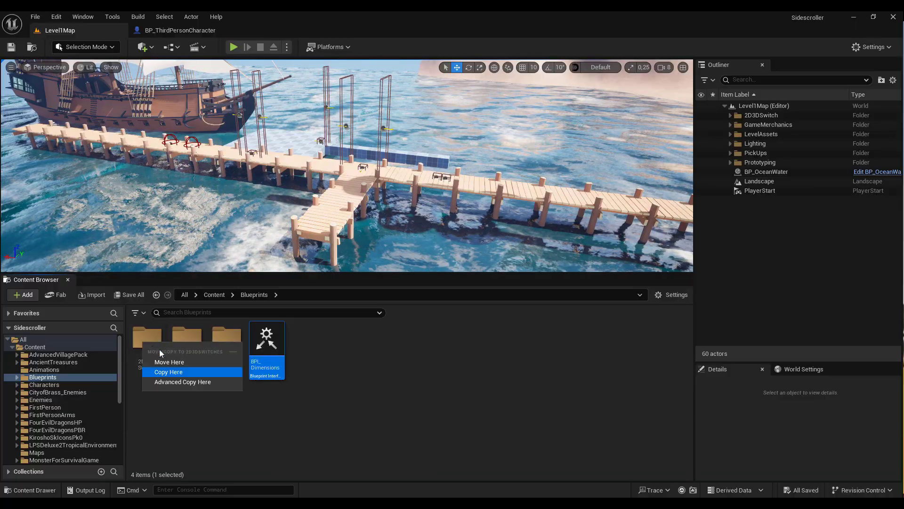
{"action": "left_click", "coordinate": [181, 363]}
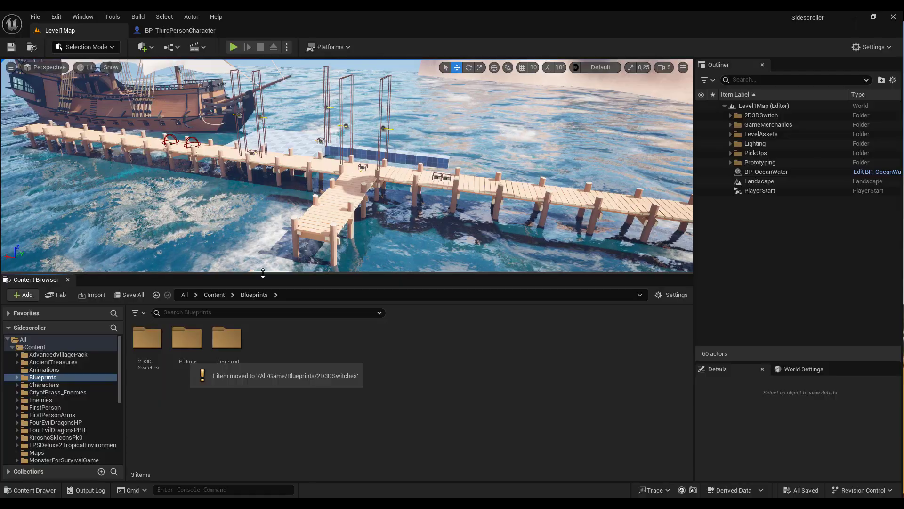
{"action": "left_click_drag", "start_coordinate": [262, 273], "coordinate": [259, 325]}
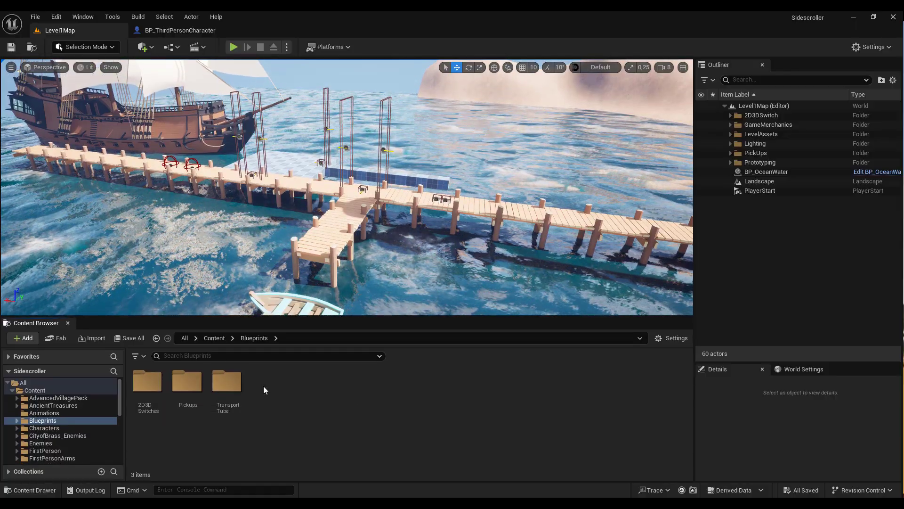
Create a new Actor Blueprint class named BP_TeleportZone.
{"action": "right_click", "coordinate": [263, 386]}
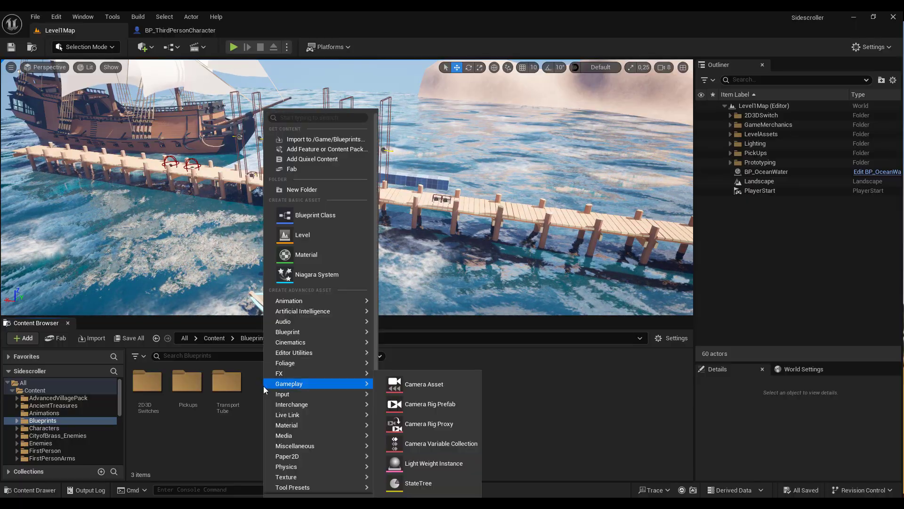
{"action": "left_click", "coordinate": [310, 221]}
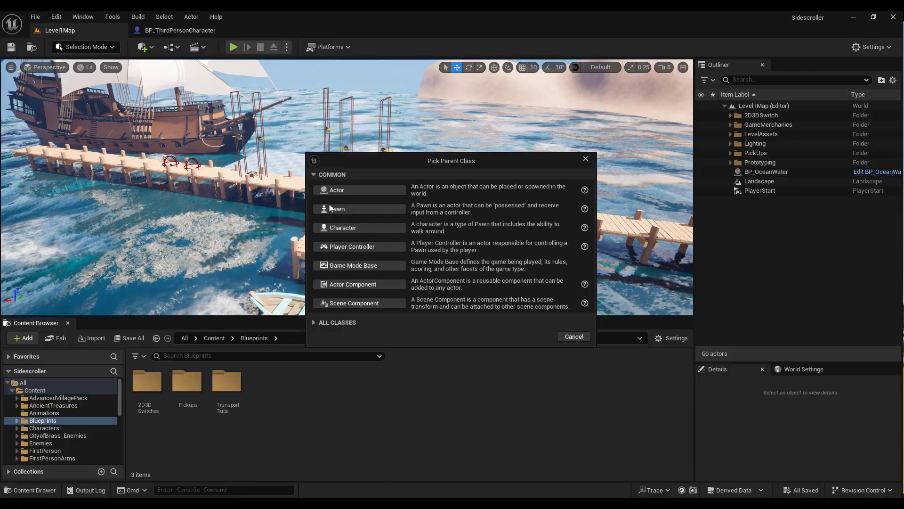
{"action": "left_click", "coordinate": [351, 192]}
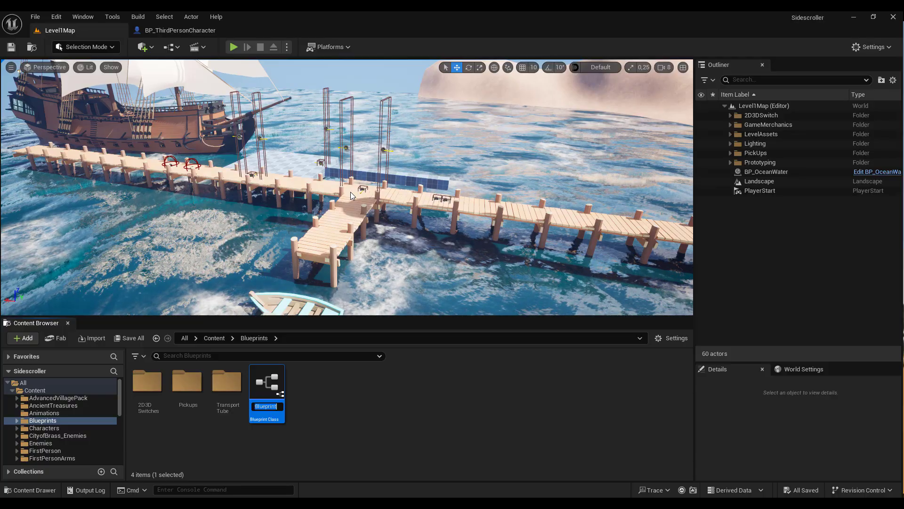
{"action": "type", "text": "BP"}
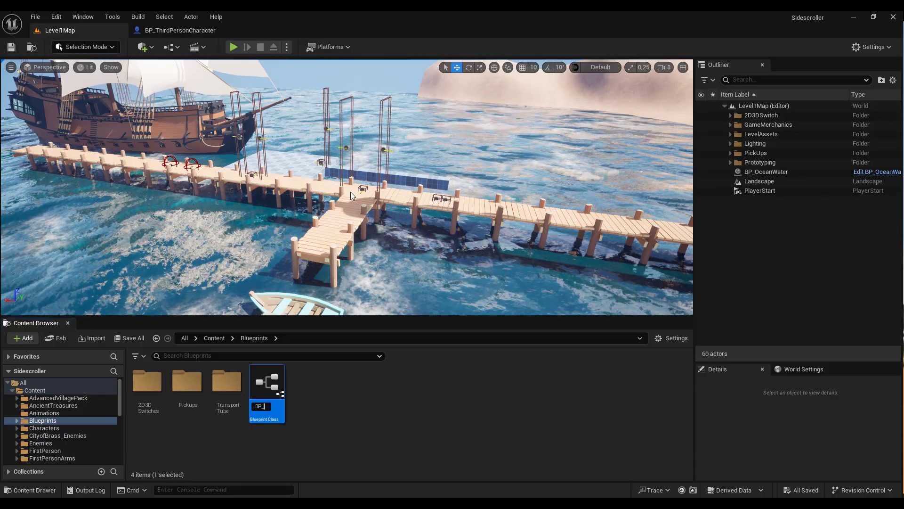
{"action": "type", "text": "_Te"}
{"action": "type", "text": "leportZo"}
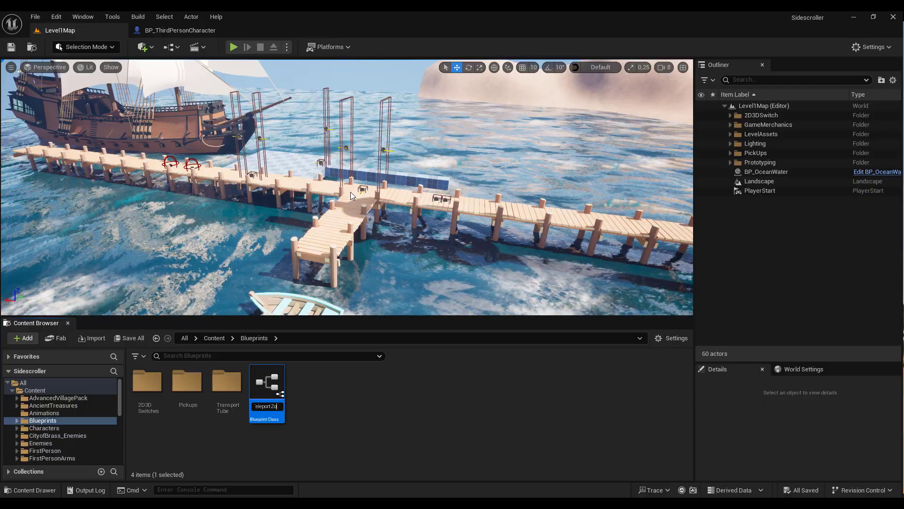
{"action": "type", "text": "ne"}
{"action": "key", "text": "Return"}
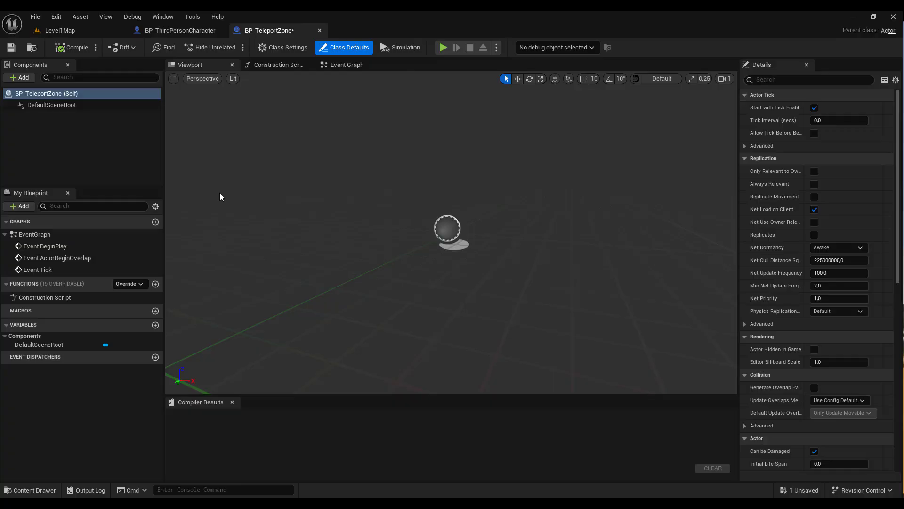
Add a Box Collision component to BP_TeleportZone and compile it.
{"action": "left_click", "coordinate": [20, 77]}
{"action": "type", "text": "c"}
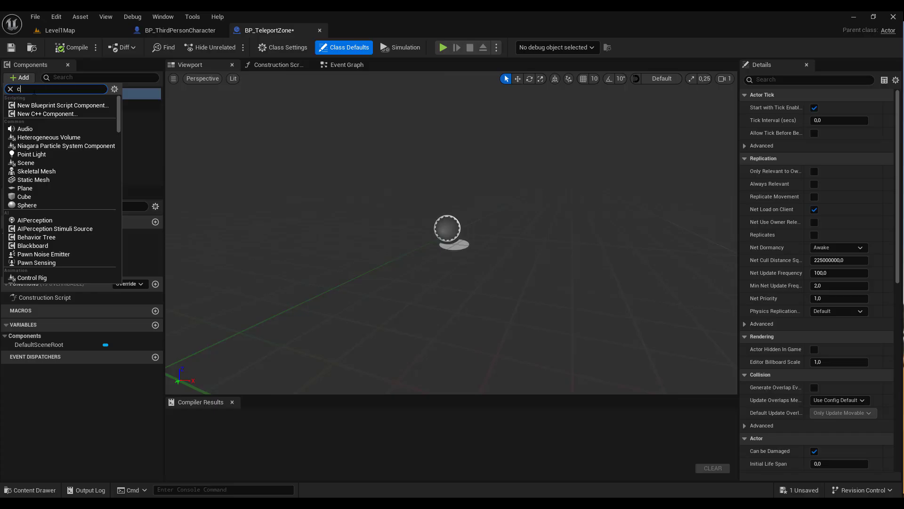
{"action": "type", "text": "oll"}
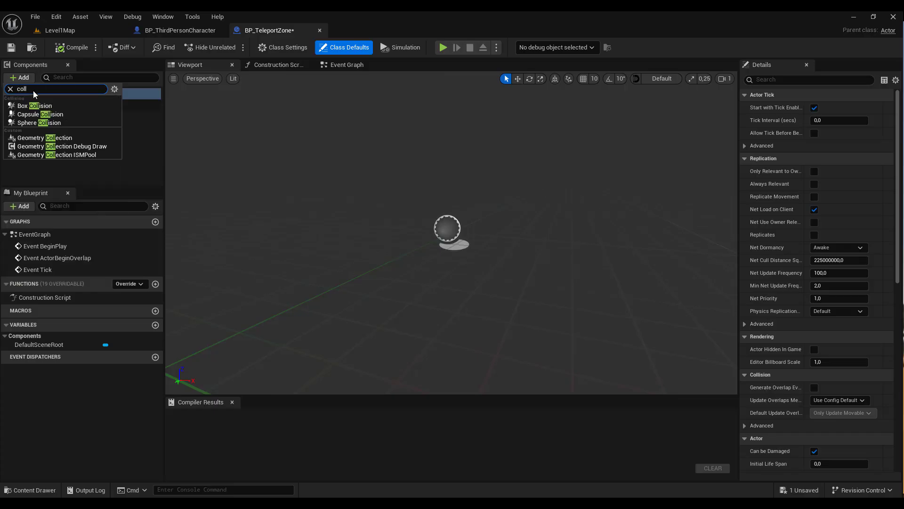
{"action": "left_click", "coordinate": [34, 106]}
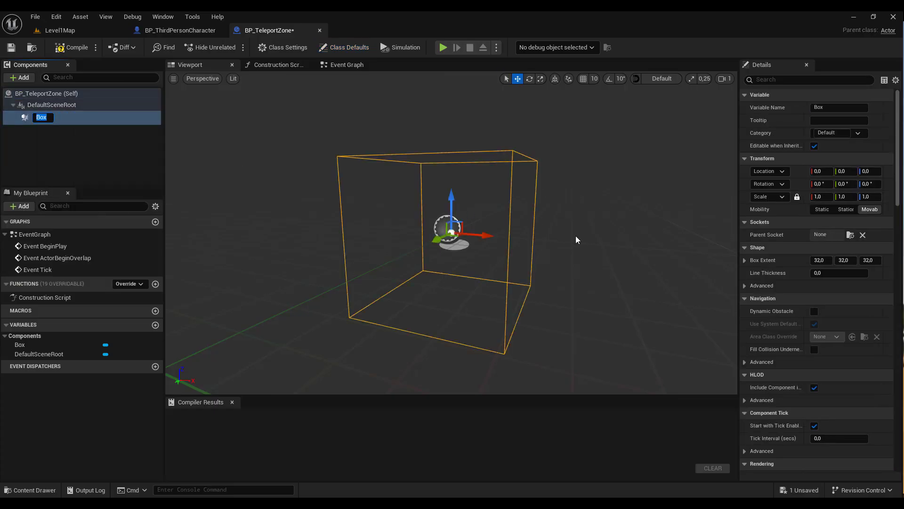
{"action": "left_click", "coordinate": [73, 47]}
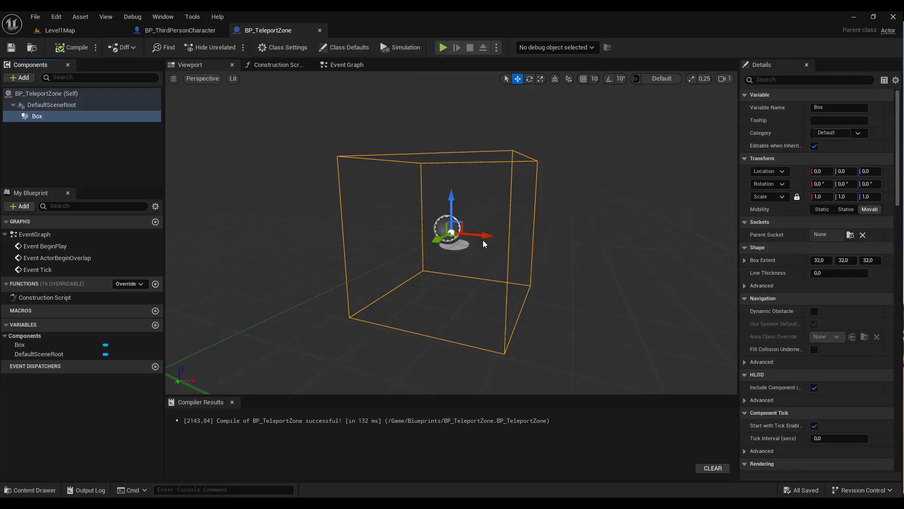
Delete the three default event nodes from BP_TeleportZone's Event Graph.
{"action": "left_click", "coordinate": [347, 64]}
{"action": "right_click_drag", "start_coordinate": [323, 167], "coordinate": [273, 191]}
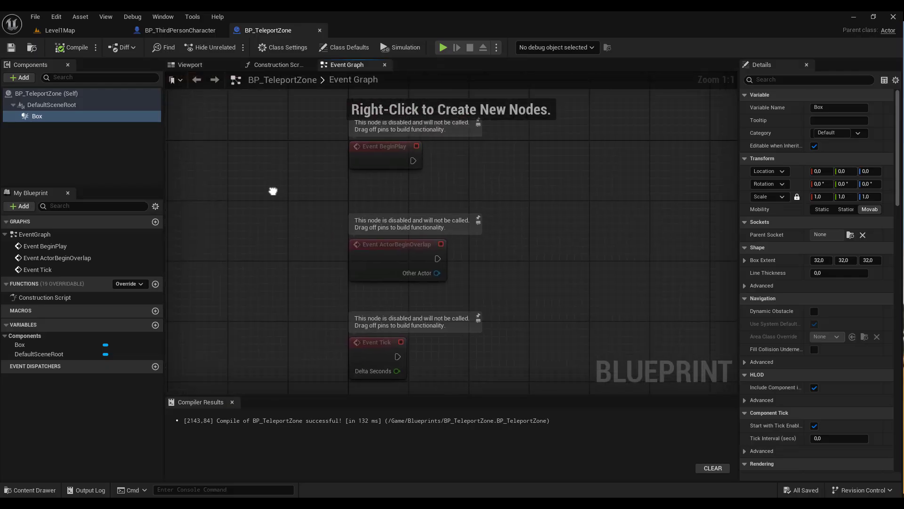
{"action": "left_click_drag", "start_coordinate": [306, 143], "coordinate": [455, 380]}
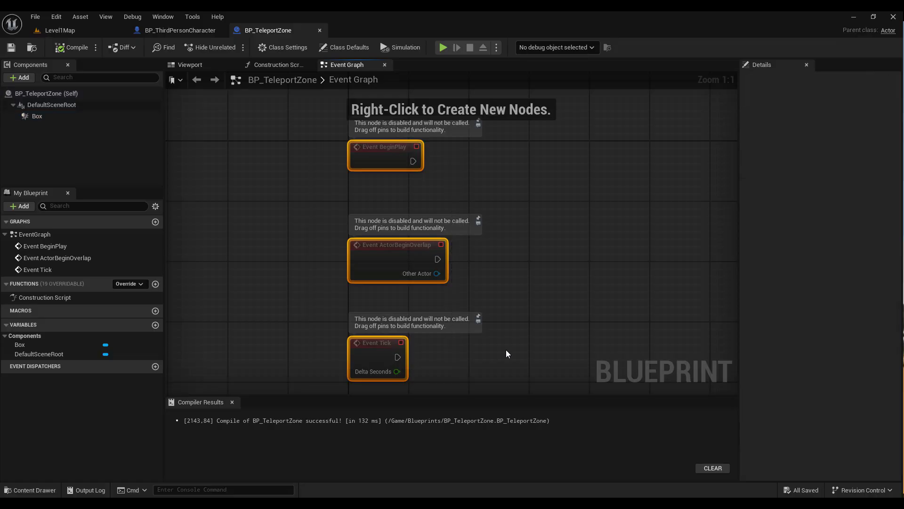
{"action": "key", "text": "Delete"}
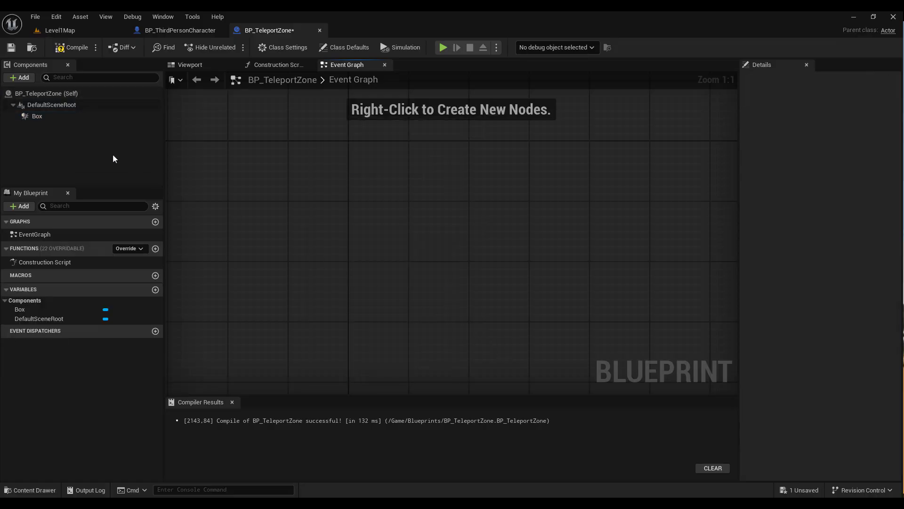
Add an On Component Begin Overlap event for the Box and centre it in the graph.
{"action": "left_click", "coordinate": [31, 116]}
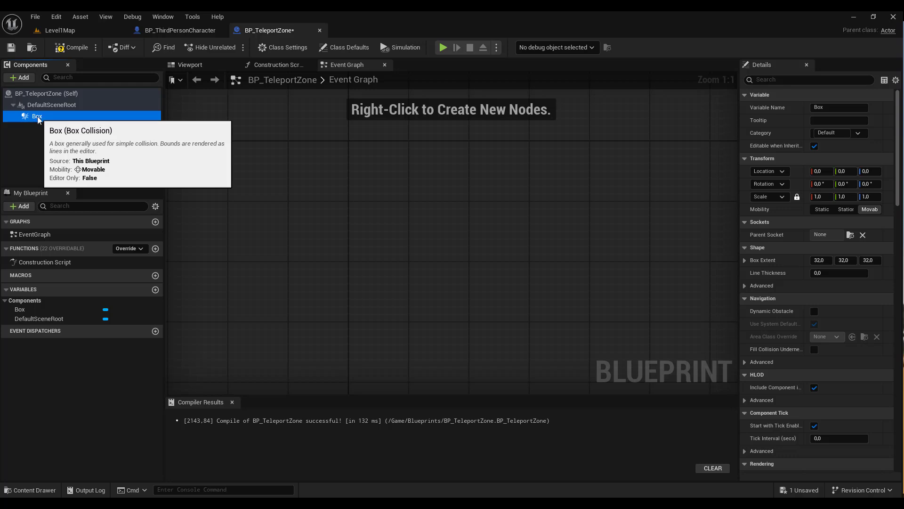
{"action": "right_click", "coordinate": [39, 120]}
{"action": "mouse_move", "coordinate": [70, 147]}
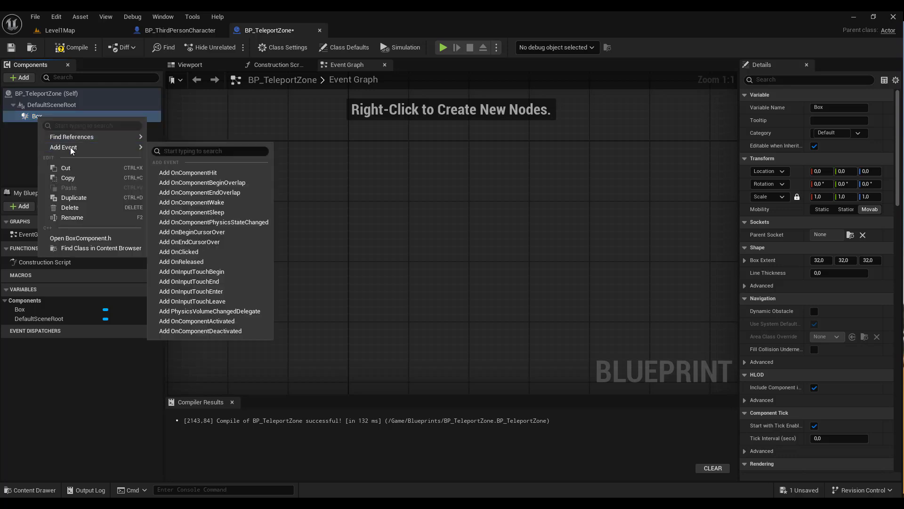
{"action": "left_click", "coordinate": [223, 182]}
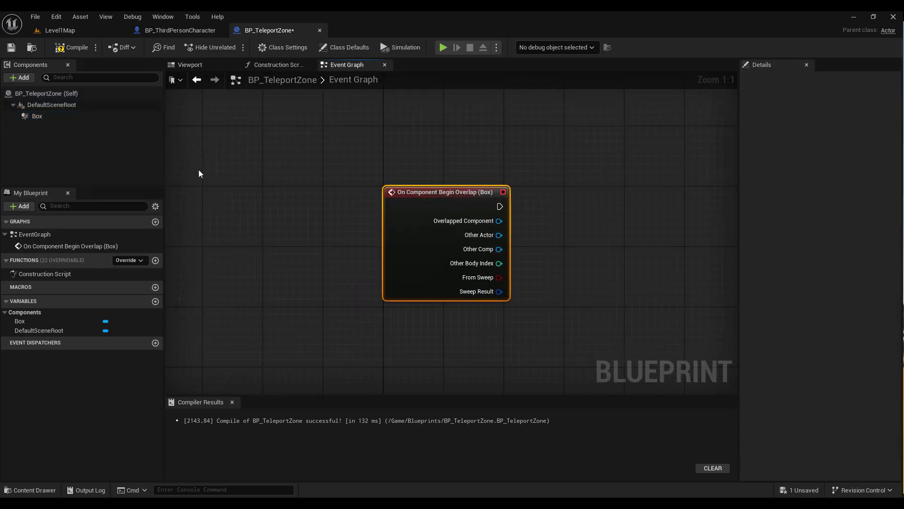
{"action": "left_click", "coordinate": [60, 118]}
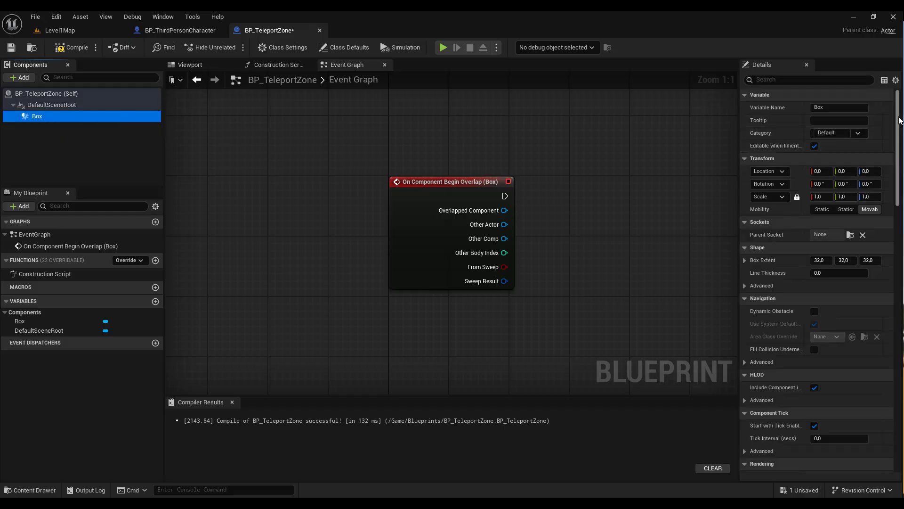
{"action": "scroll", "coordinate": [813, 235], "scroll_direction": "down", "scroll_amount": 15}
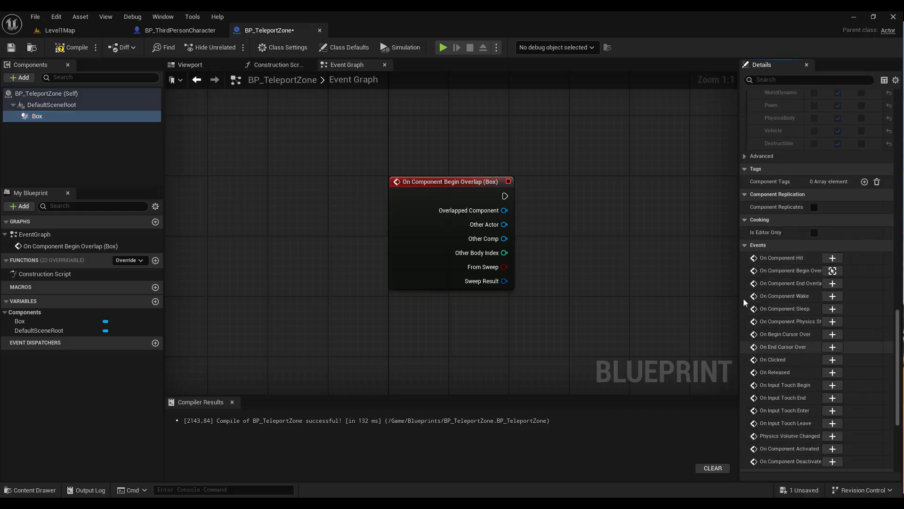
{"action": "right_click_drag", "start_coordinate": [613, 273], "coordinate": [447, 247]}
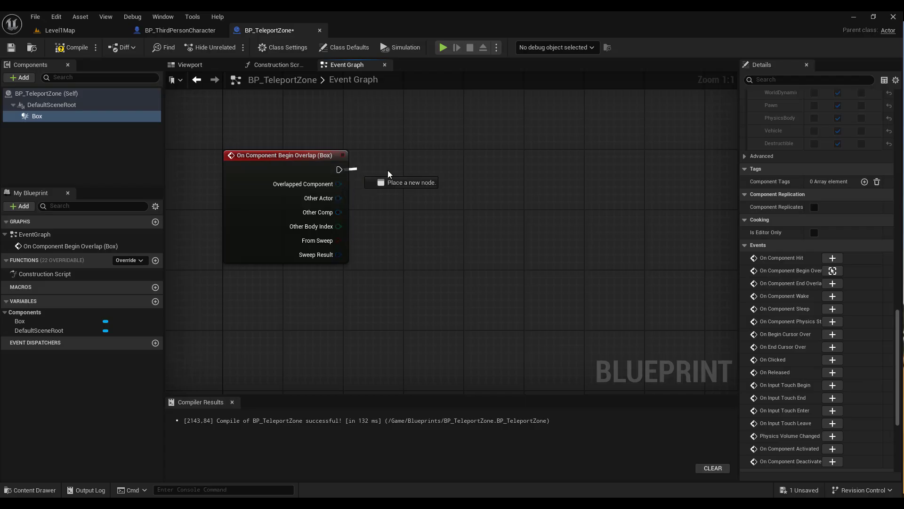
Add a Cast To BP_ThirdPersonCharacter after the overlap, wired from Other Actor.
{"action": "left_click_drag", "start_coordinate": [339, 169], "coordinate": [442, 170]}
{"action": "type", "text": "cas"}
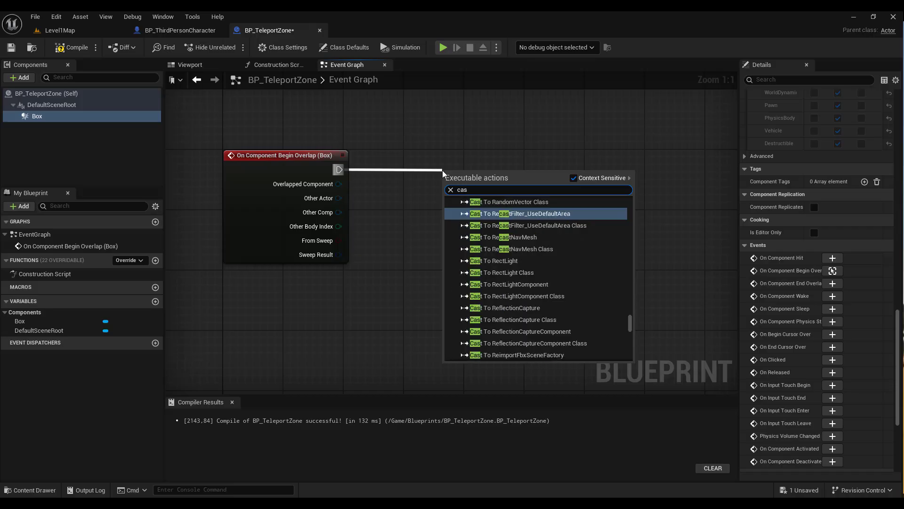
{"action": "type", "text": "t to third"}
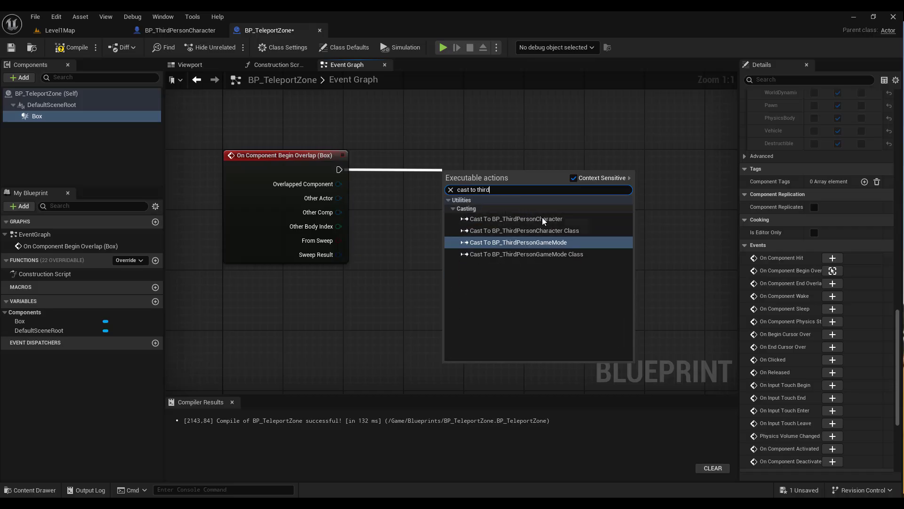
{"action": "left_click", "coordinate": [542, 218]}
{"action": "left_click_drag", "start_coordinate": [338, 198], "coordinate": [448, 199]}
{"action": "left_click_drag", "start_coordinate": [486, 174], "coordinate": [472, 161]}
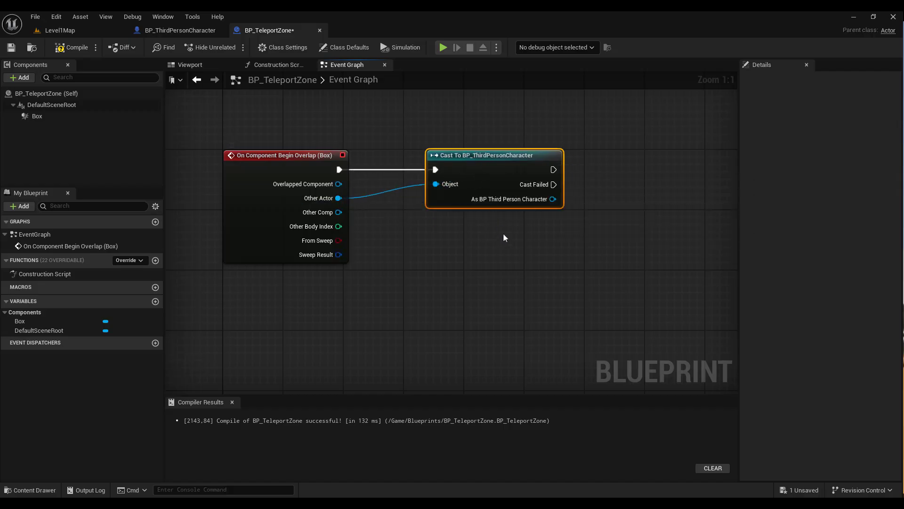
Add a Get Save Location node reading from the cast character output.
{"action": "right_click_drag", "start_coordinate": [503, 234], "coordinate": [410, 229]}
{"action": "left_click_drag", "start_coordinate": [458, 192], "coordinate": [511, 237]}
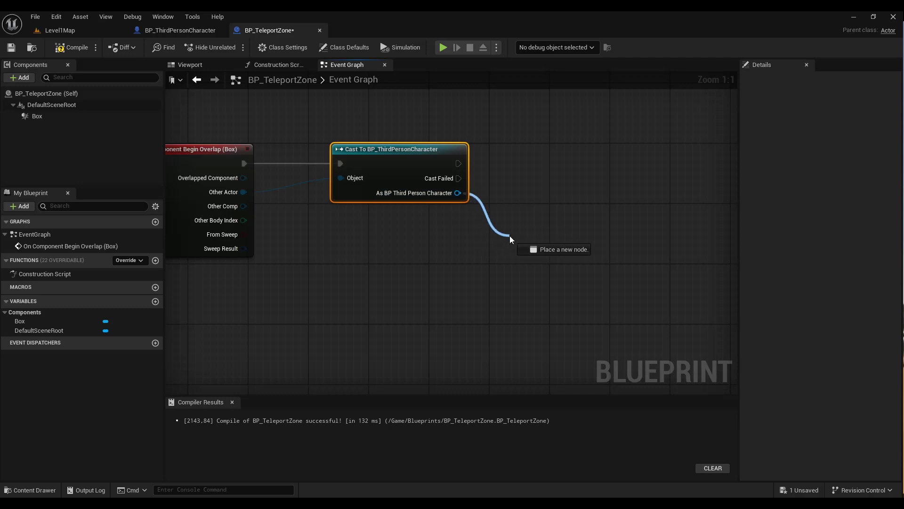
{"action": "left_click_drag", "start_coordinate": [510, 237], "coordinate": [510, 237]}
{"action": "type", "text": "save loca"}
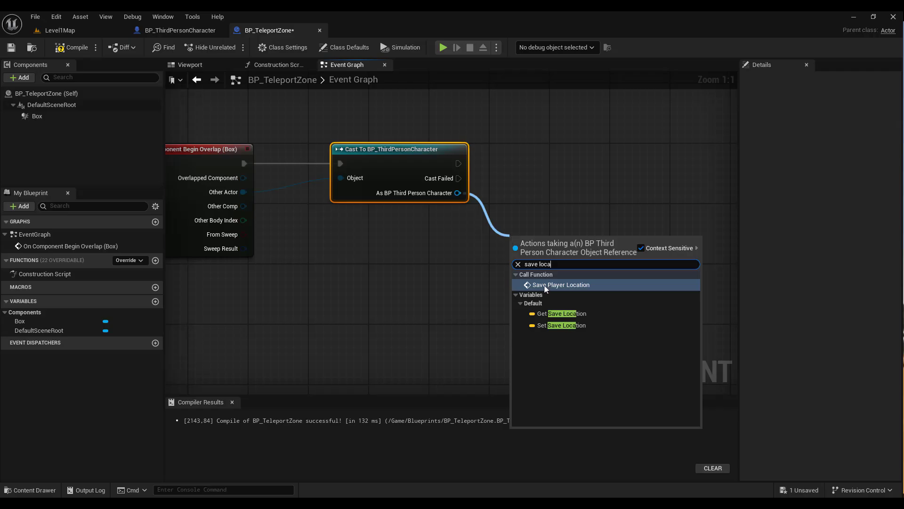
{"action": "left_click", "coordinate": [564, 314]}
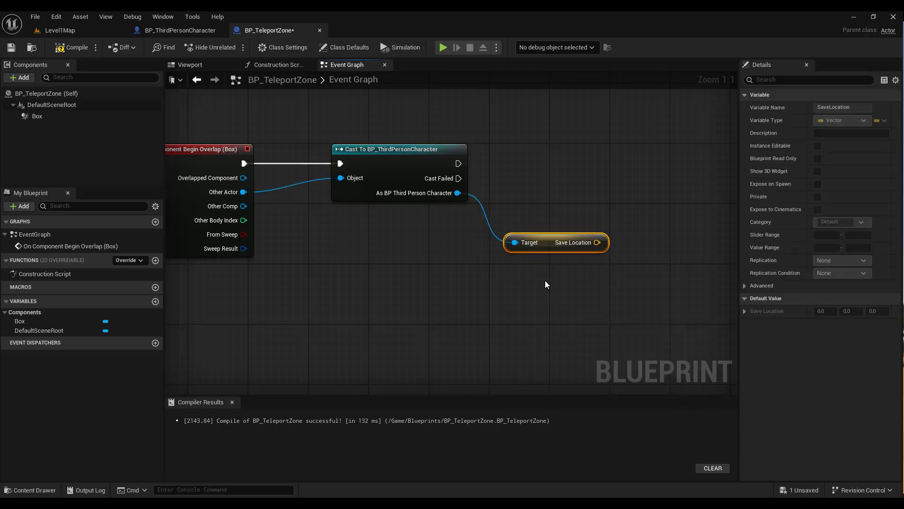
{"action": "right_click_drag", "start_coordinate": [545, 281], "coordinate": [463, 270]}
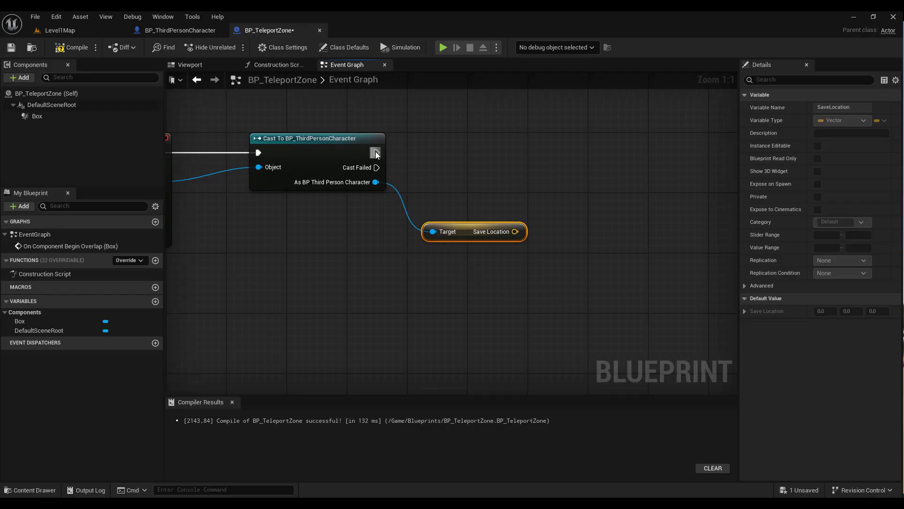
After the cast, Set Actor Location of the character to its Save Location, then compile.
{"action": "left_click_drag", "start_coordinate": [376, 153], "coordinate": [590, 153]}
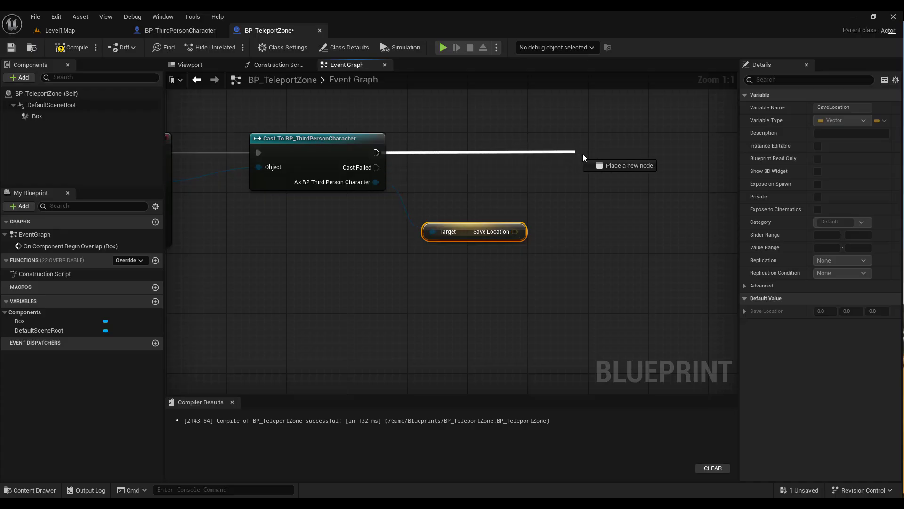
{"action": "type", "text": "set"}
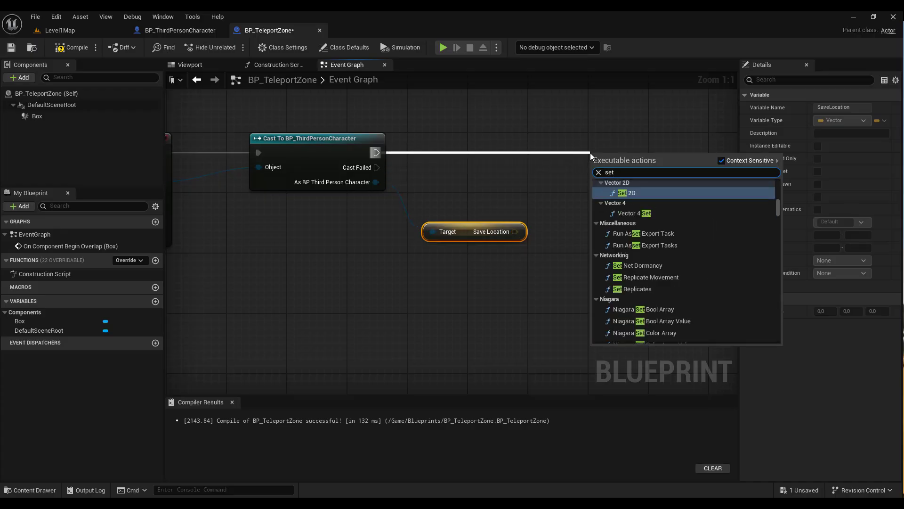
{"action": "type", "text": " actor"}
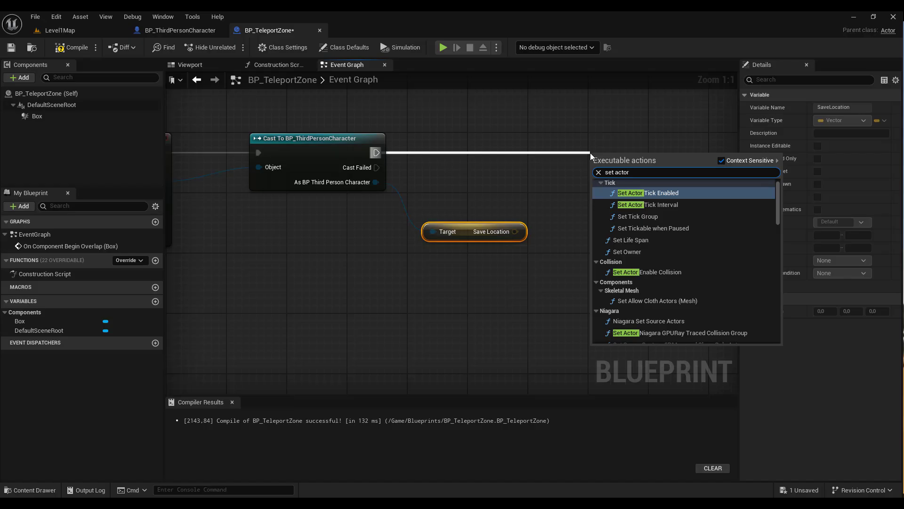
{"action": "type", "text": " loc"}
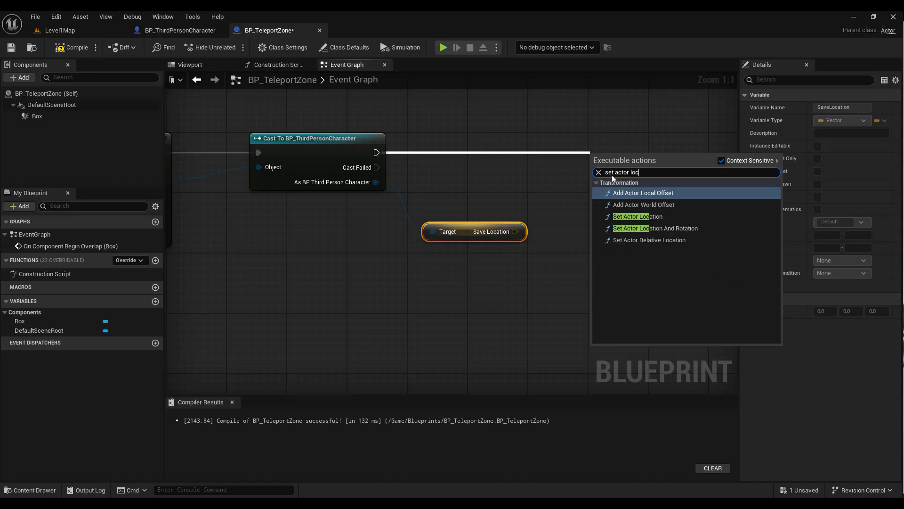
{"action": "left_click", "coordinate": [651, 216]}
{"action": "left_click_drag", "start_coordinate": [627, 145], "coordinate": [619, 130]}
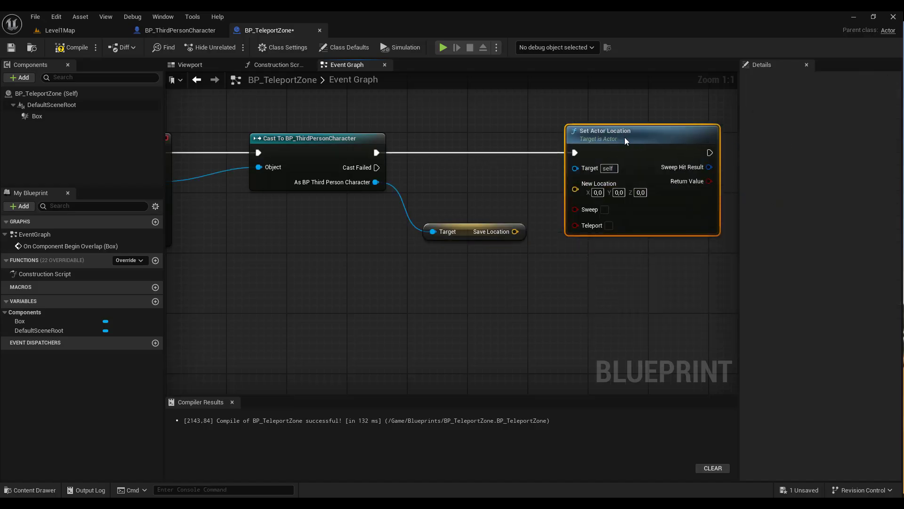
{"action": "left_click_drag", "start_coordinate": [515, 231], "coordinate": [575, 184]}
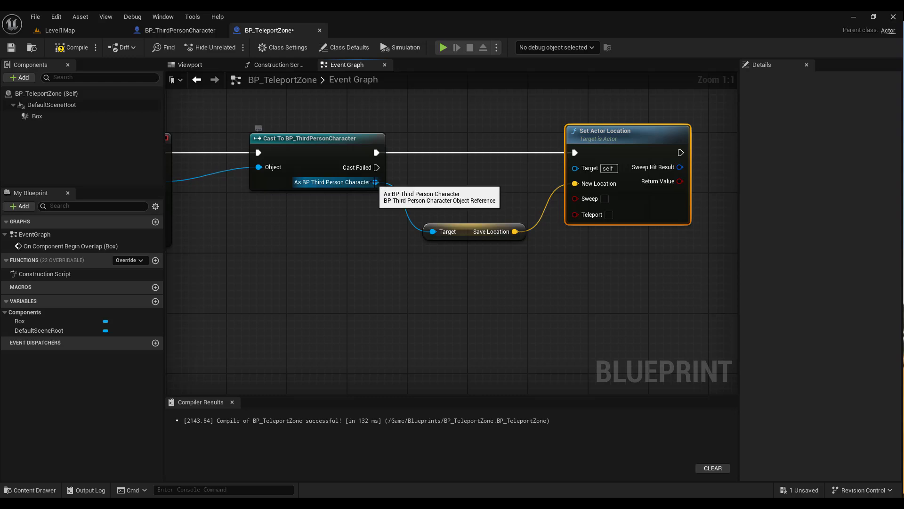
{"action": "left_click_drag", "start_coordinate": [376, 182], "coordinate": [571, 171]}
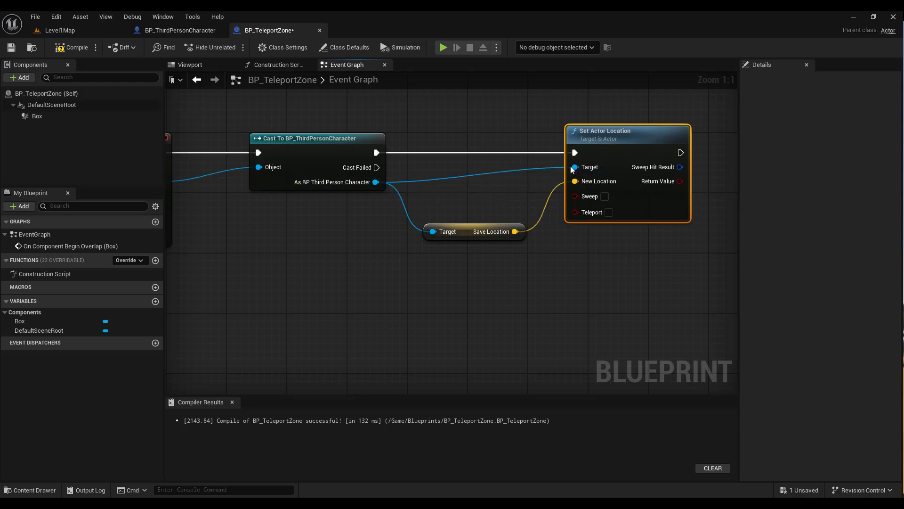
{"action": "left_click", "coordinate": [86, 50]}
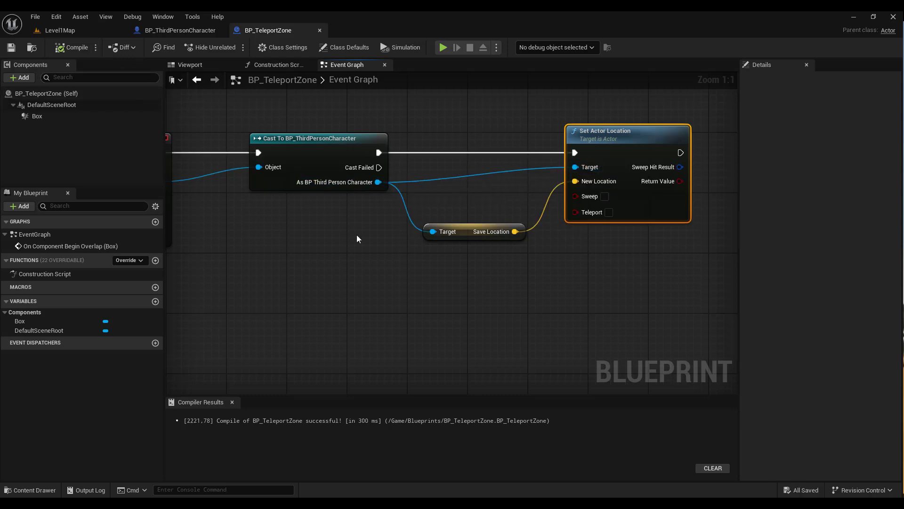
{"action": "right_click_drag", "start_coordinate": [385, 247], "coordinate": [287, 257]}
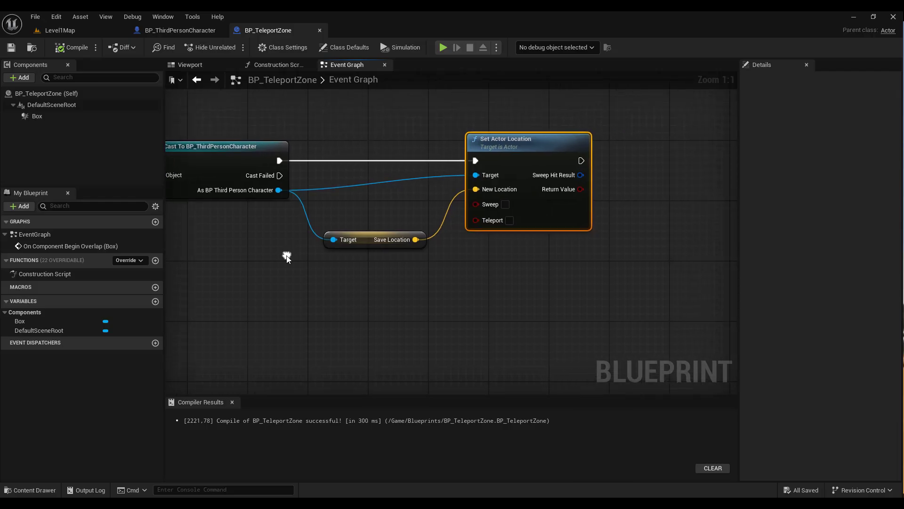
{"action": "mouse_move", "coordinate": [460, 278]}
{"action": "right_mouse_down"}
{"action": "mouse_move", "coordinate": [503, 294]}
{"action": "mouse_move", "coordinate": [403, 284]}
{"action": "right_mouse_up"}
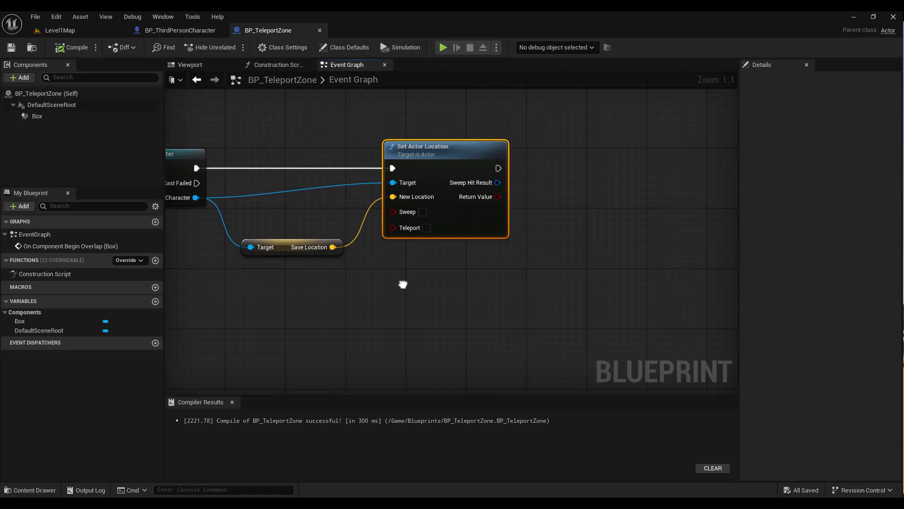
Add Apply Damage after Set Actor Location, damaging the cast character, and compile.
{"action": "left_click_drag", "start_coordinate": [497, 168], "coordinate": [600, 163]}
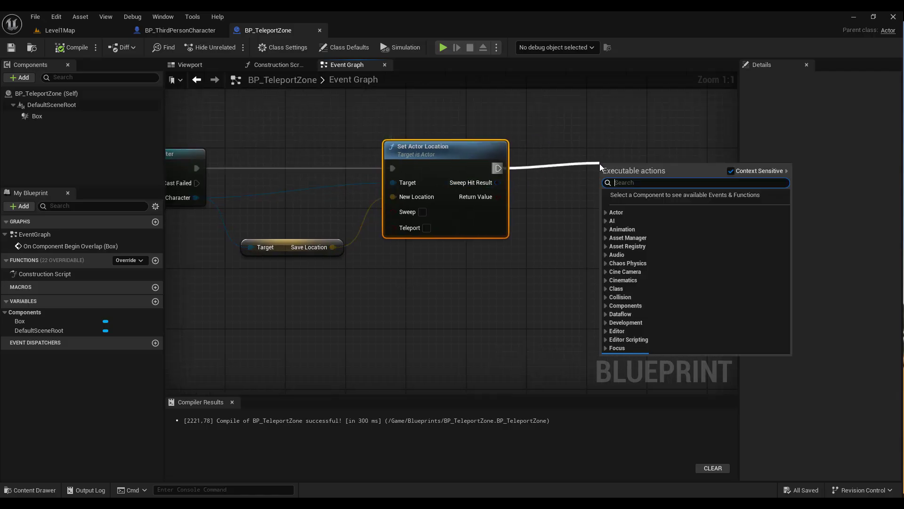
{"action": "type", "text": "apply"}
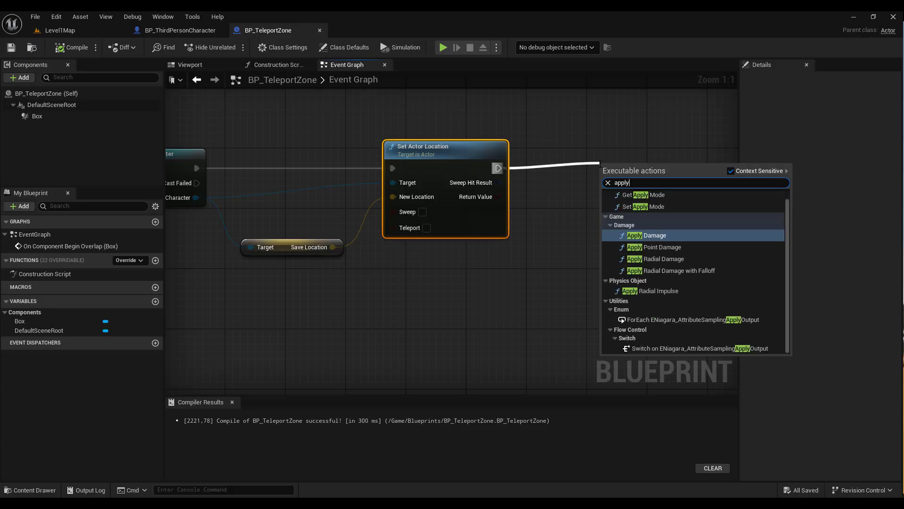
{"action": "left_click", "coordinate": [664, 235]}
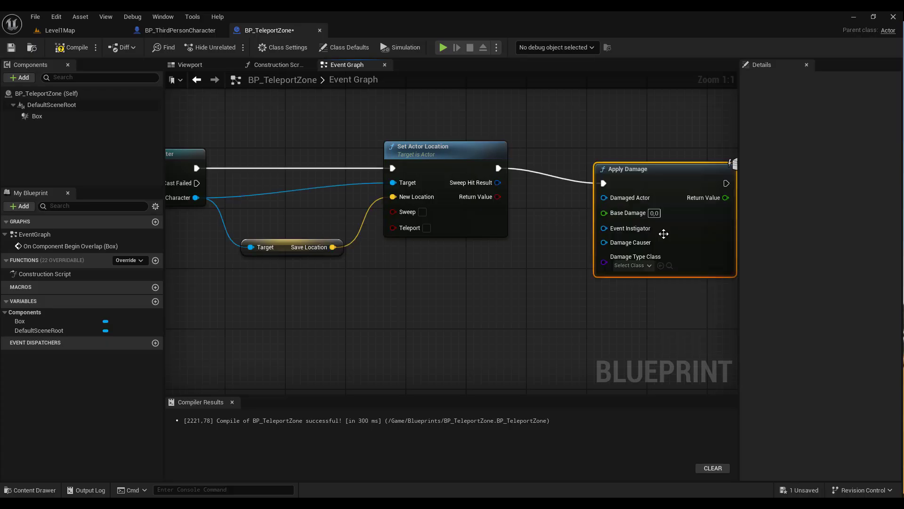
{"action": "left_click_drag", "start_coordinate": [652, 165], "coordinate": [643, 150]}
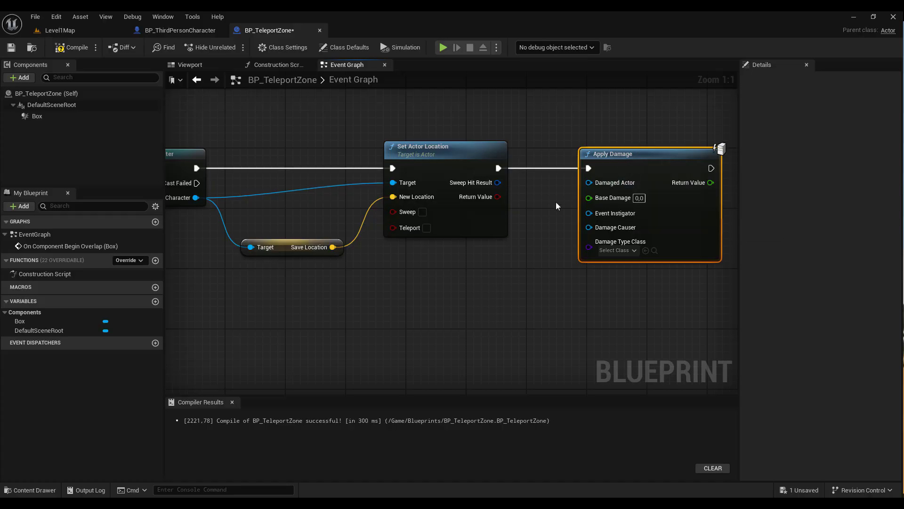
{"action": "right_click_drag", "start_coordinate": [556, 201], "coordinate": [442, 208]}
{"action": "right_click_drag", "start_coordinate": [411, 258], "coordinate": [604, 256]}
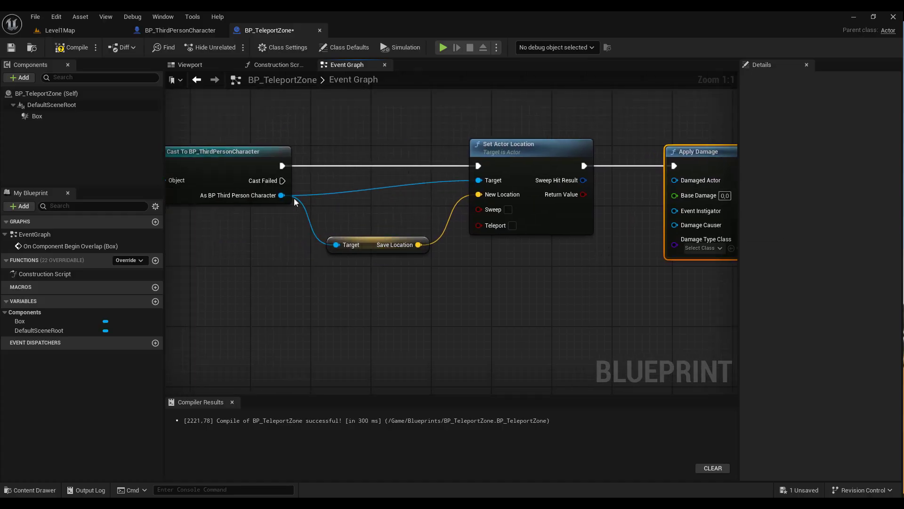
{"action": "left_click_drag", "start_coordinate": [281, 195], "coordinate": [674, 180]}
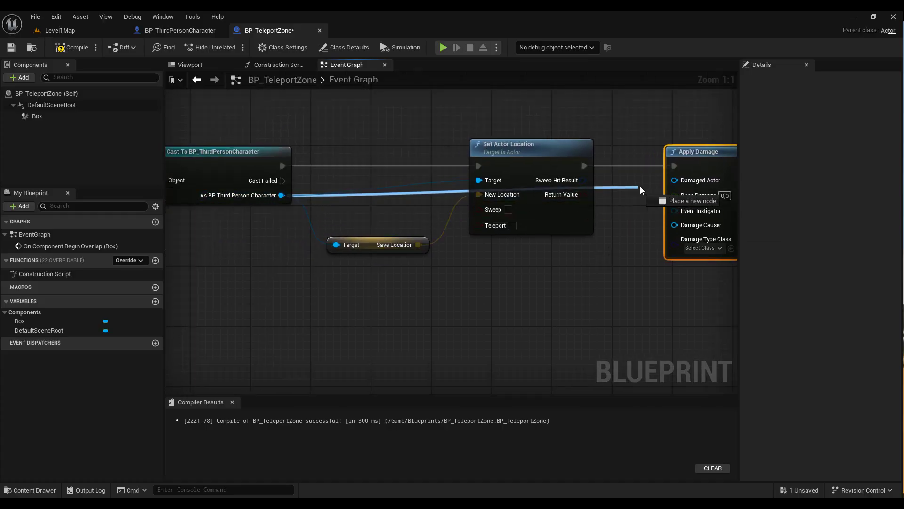
{"action": "right_click_drag", "start_coordinate": [639, 222], "coordinate": [472, 241]}
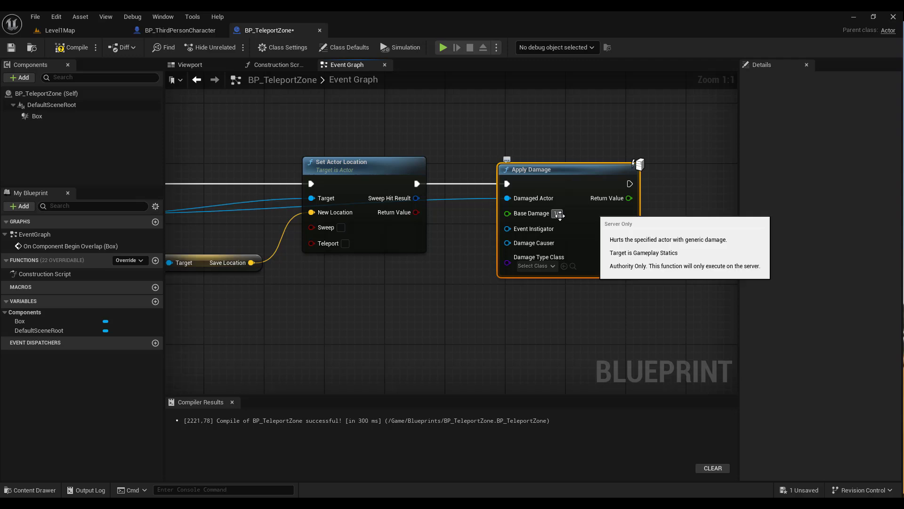
{"action": "left_click", "coordinate": [76, 47]}
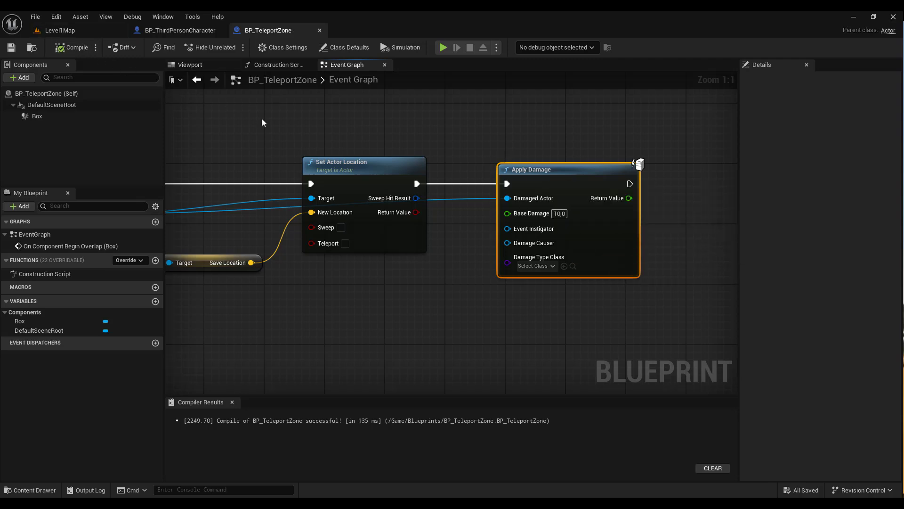
Promote Base Damage to a variable (default 10.0), place its getter below, and save.
{"action": "right_click", "coordinate": [512, 218]}
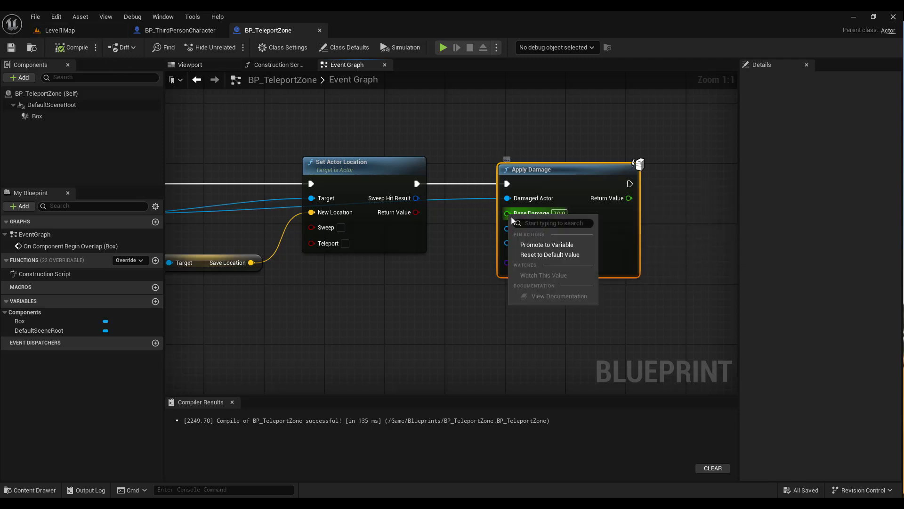
{"action": "left_click", "coordinate": [545, 245]}
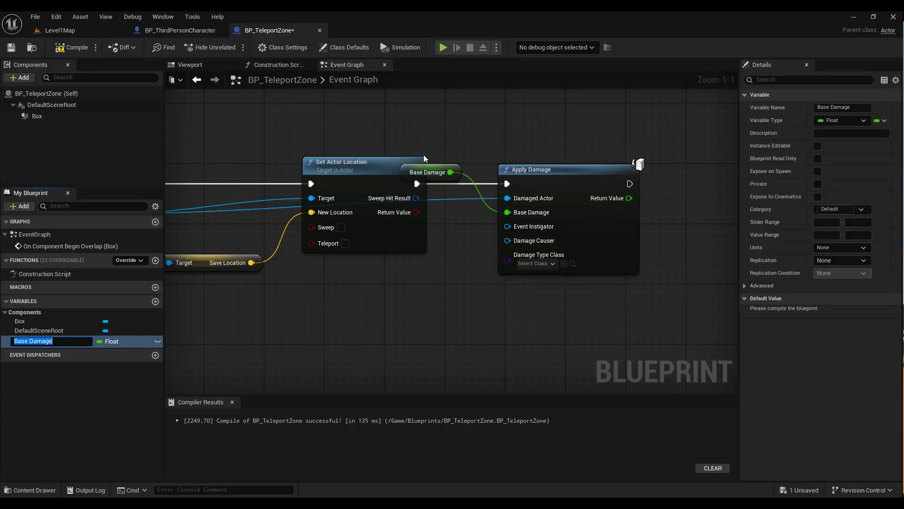
{"action": "left_click_drag", "start_coordinate": [428, 172], "coordinate": [429, 293]}
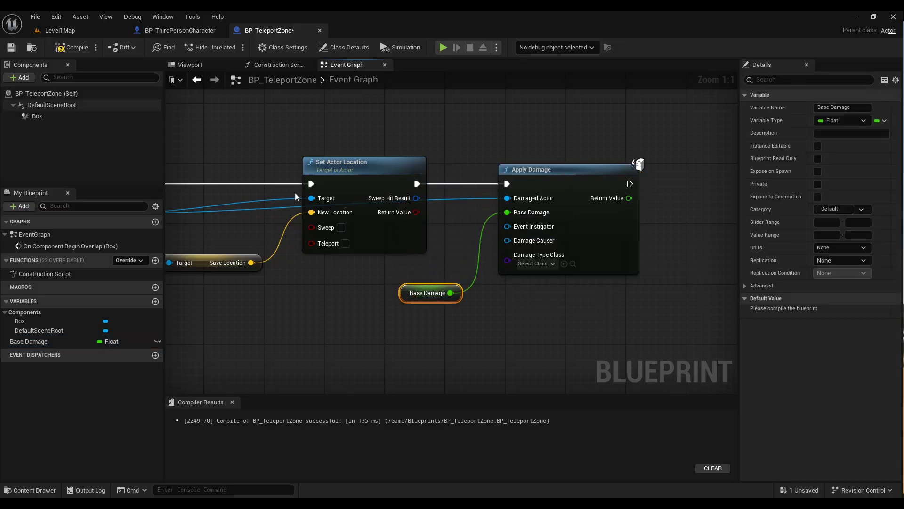
{"action": "key", "text": "ctrl+s"}
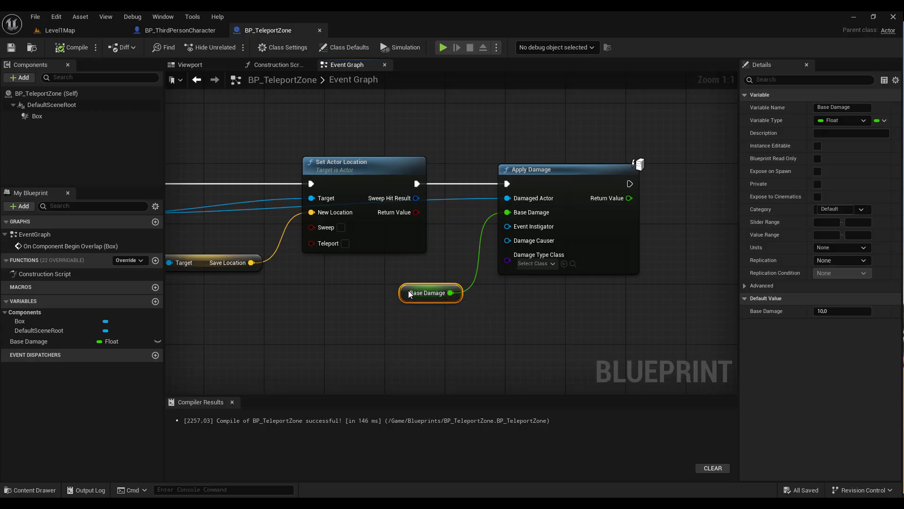
{"action": "right_click_drag", "start_coordinate": [342, 293], "coordinate": [416, 288]}
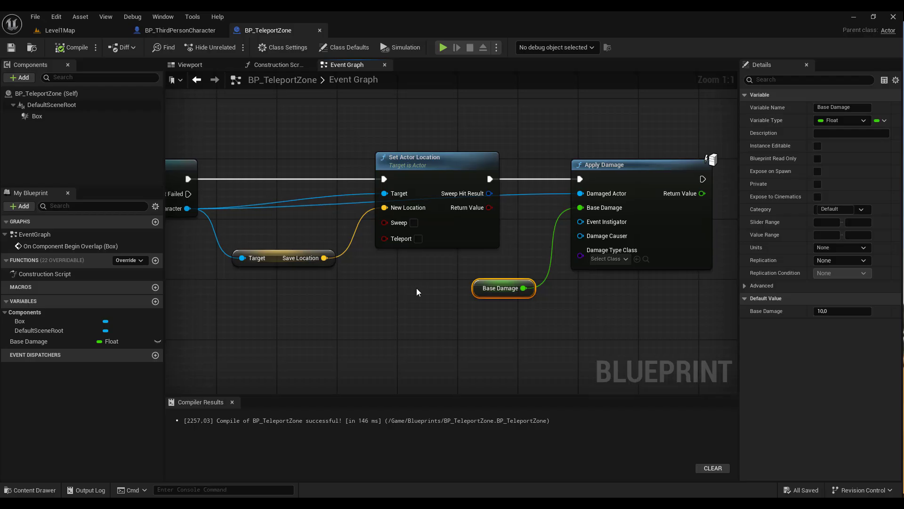
Add float variables Height and Size to BP_TeleportZone and compile.
{"action": "left_click", "coordinate": [156, 302]}
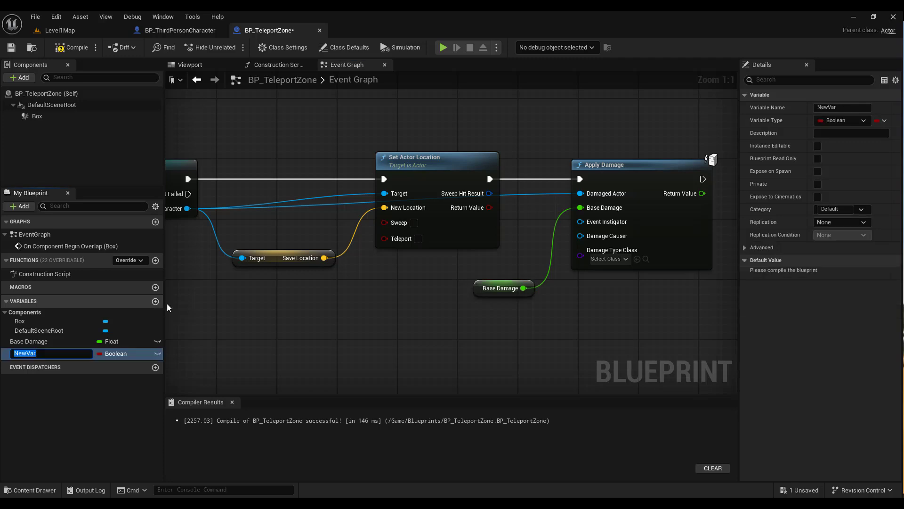
{"action": "type", "text": "Height"}
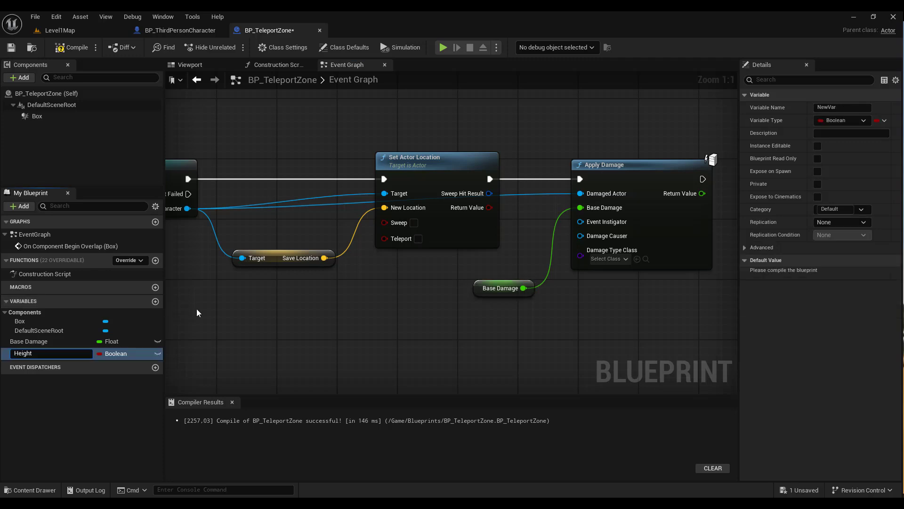
{"action": "key", "text": "Return"}
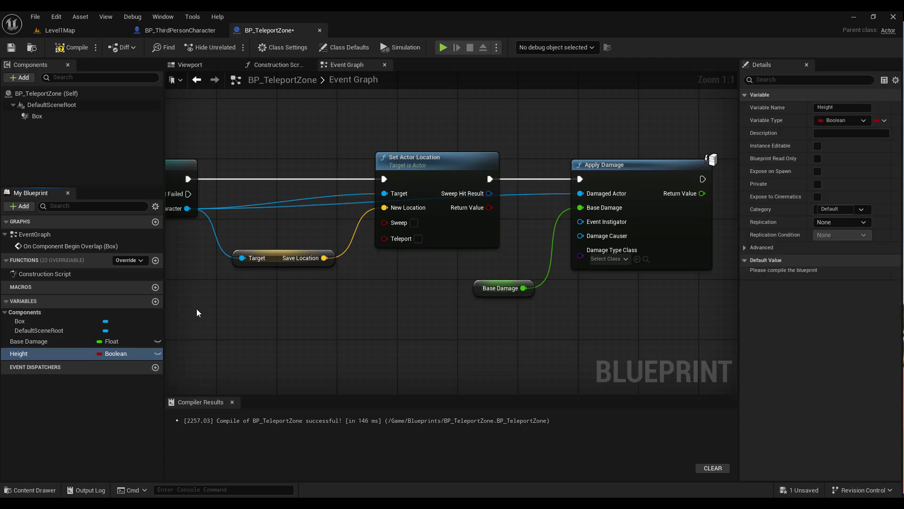
{"action": "left_click", "coordinate": [119, 357]}
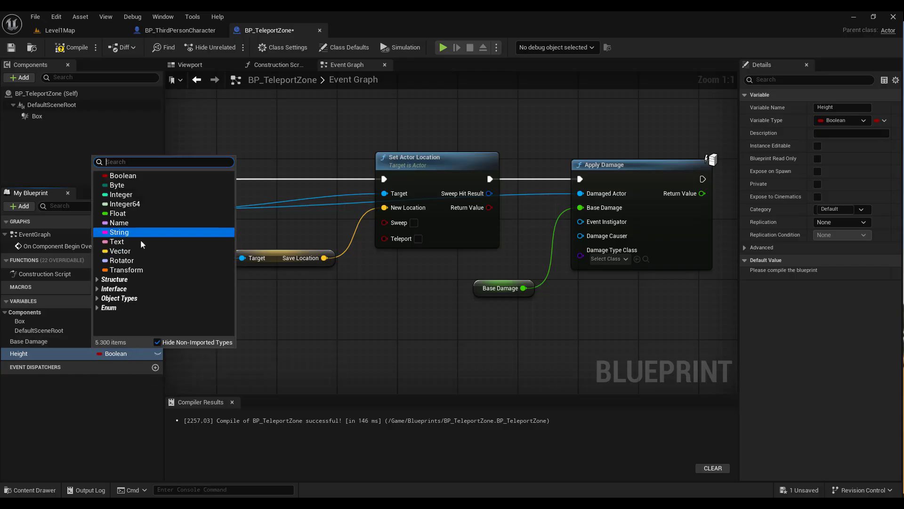
{"action": "left_click", "coordinate": [146, 213]}
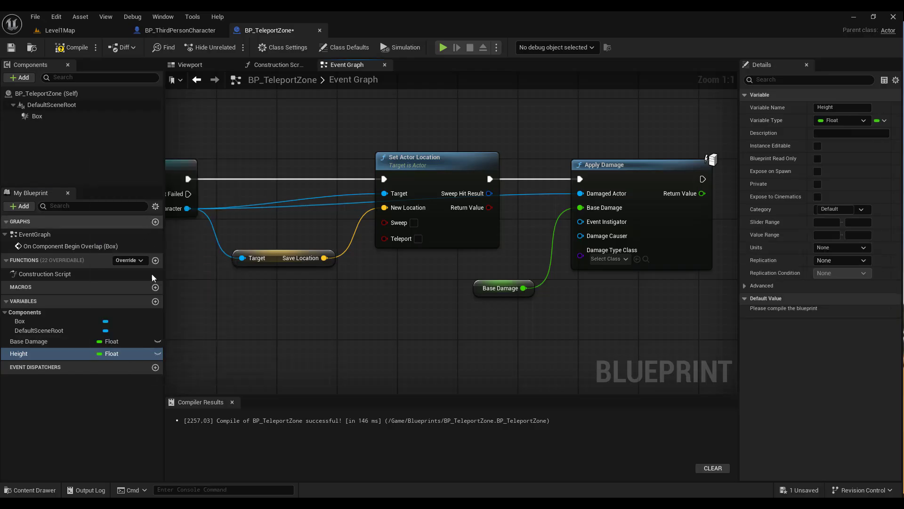
{"action": "left_click", "coordinate": [156, 302]}
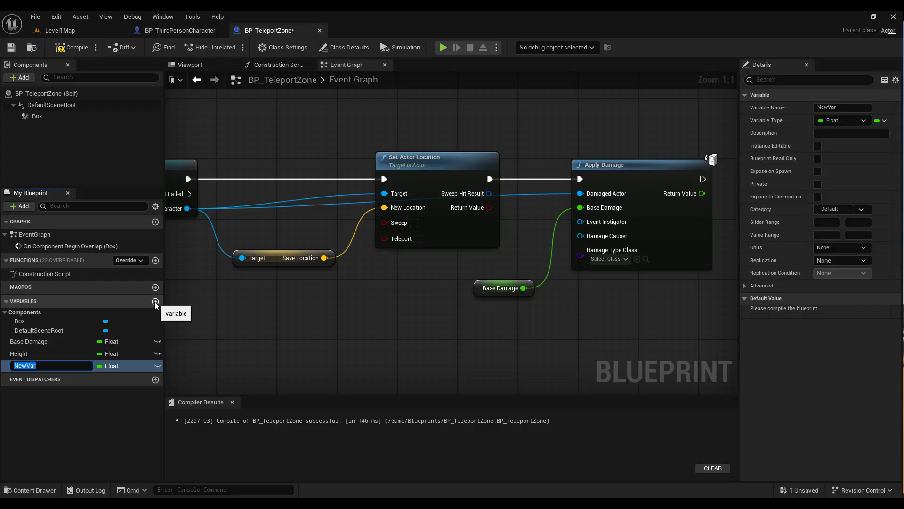
{"action": "type", "text": "Size"}
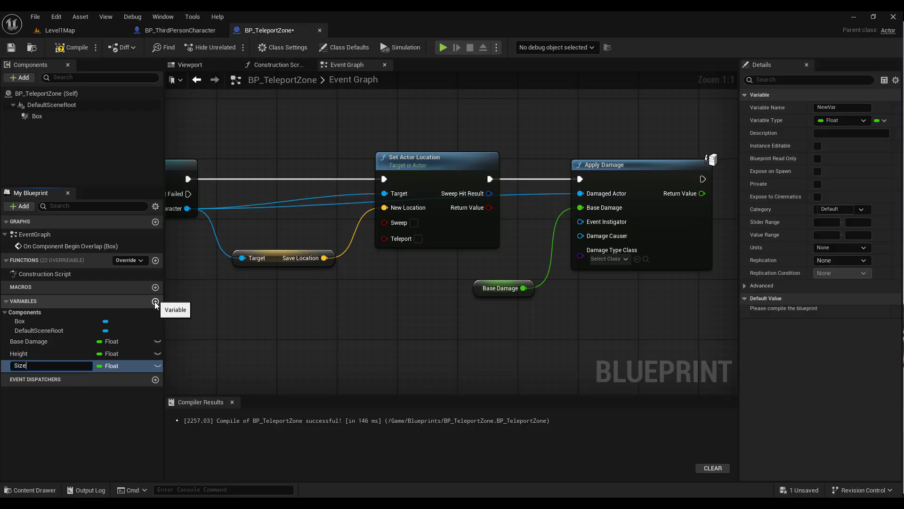
{"action": "key", "text": "Return"}
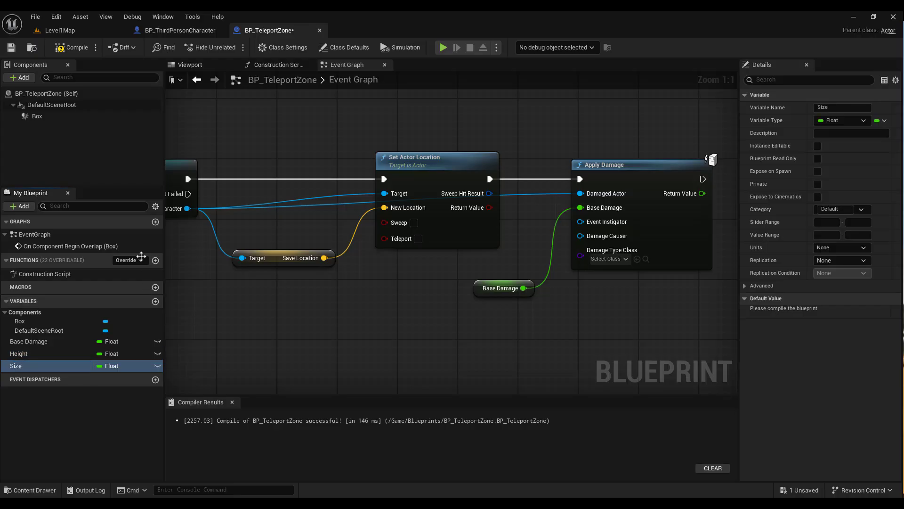
{"action": "left_click", "coordinate": [80, 48]}
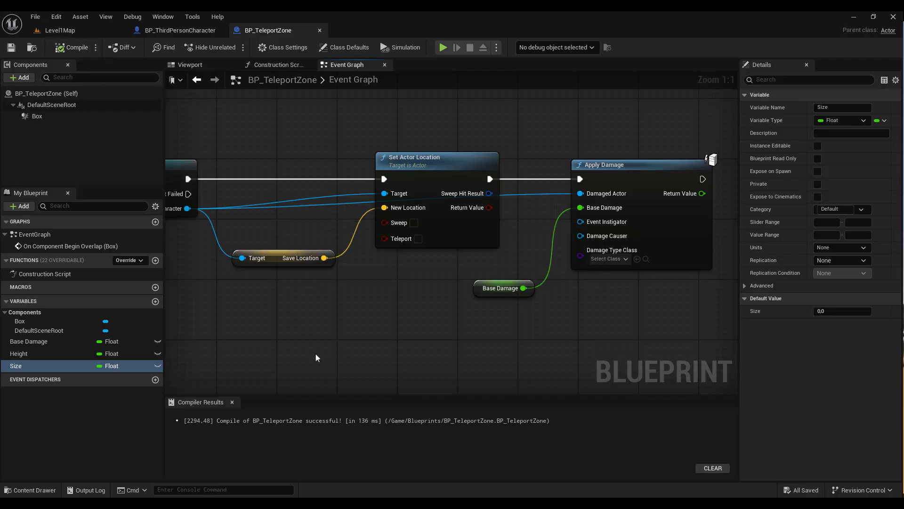
Make Height and Size instance editable, recompile, and open the Construction Script.
{"action": "left_click", "coordinate": [49, 357]}
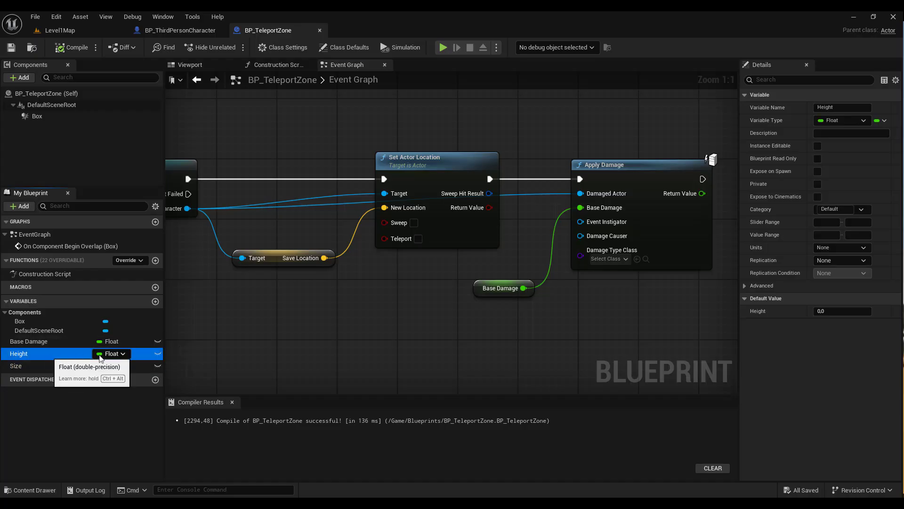
{"action": "left_click", "coordinate": [158, 354]}
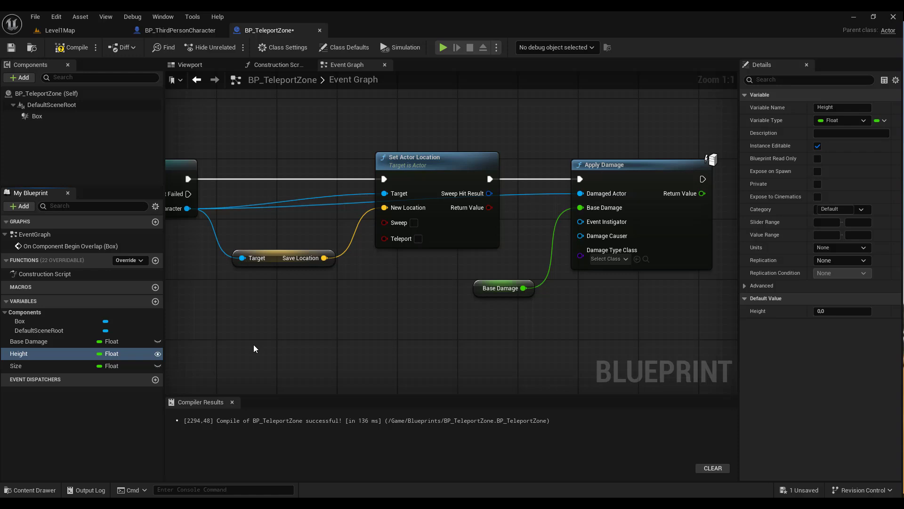
{"action": "left_click", "coordinate": [36, 367]}
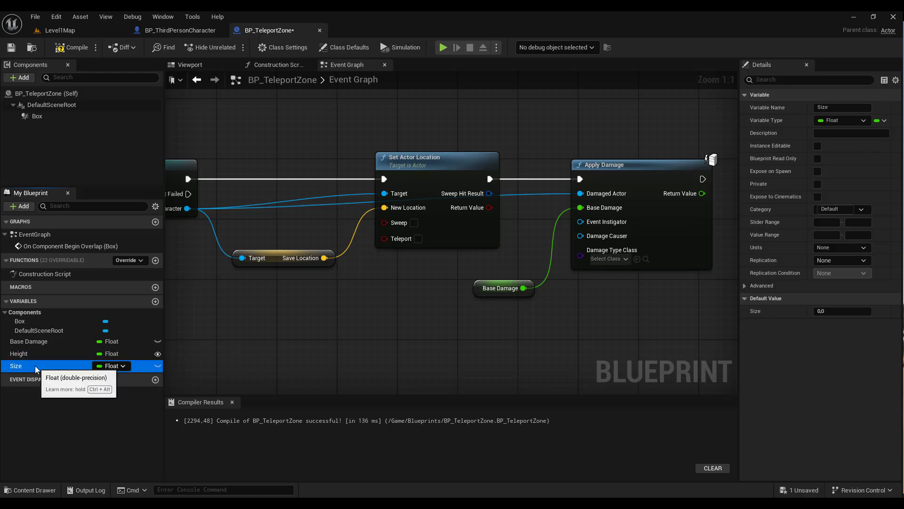
{"action": "left_click", "coordinate": [818, 146]}
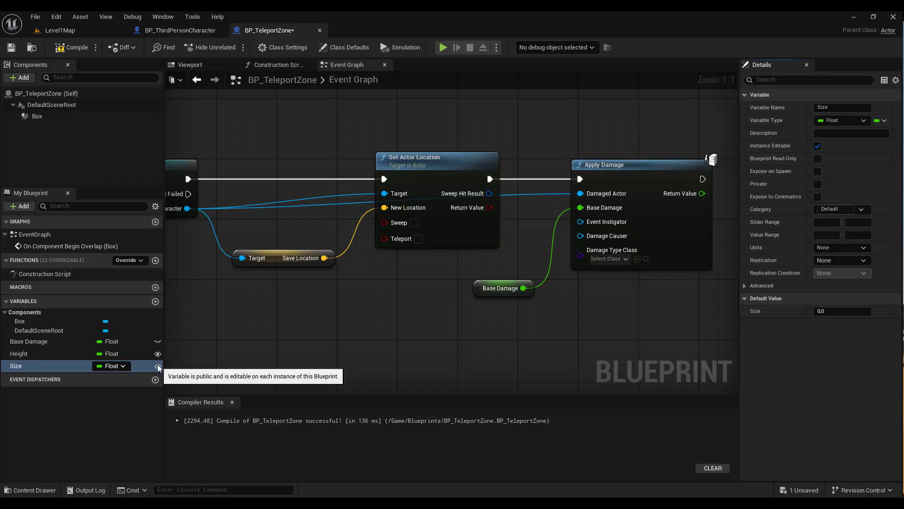
{"action": "left_click", "coordinate": [73, 47]}
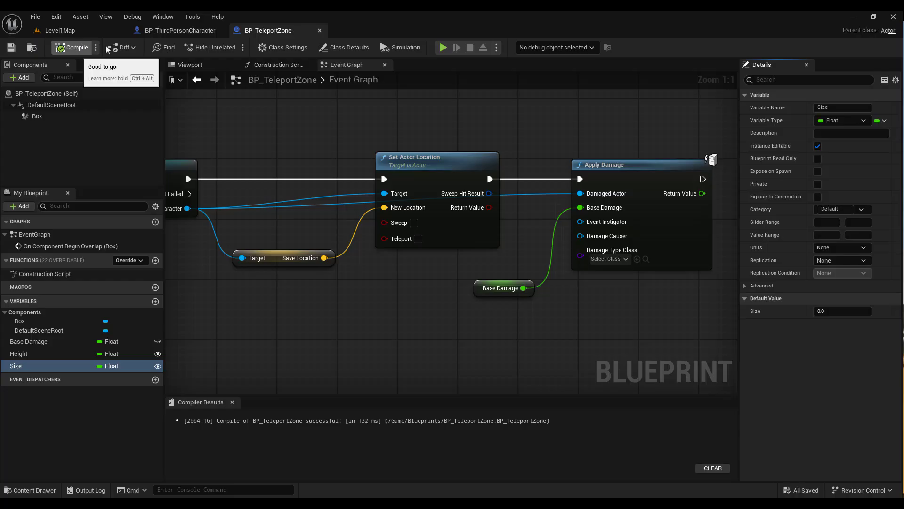
{"action": "left_click", "coordinate": [275, 66]}
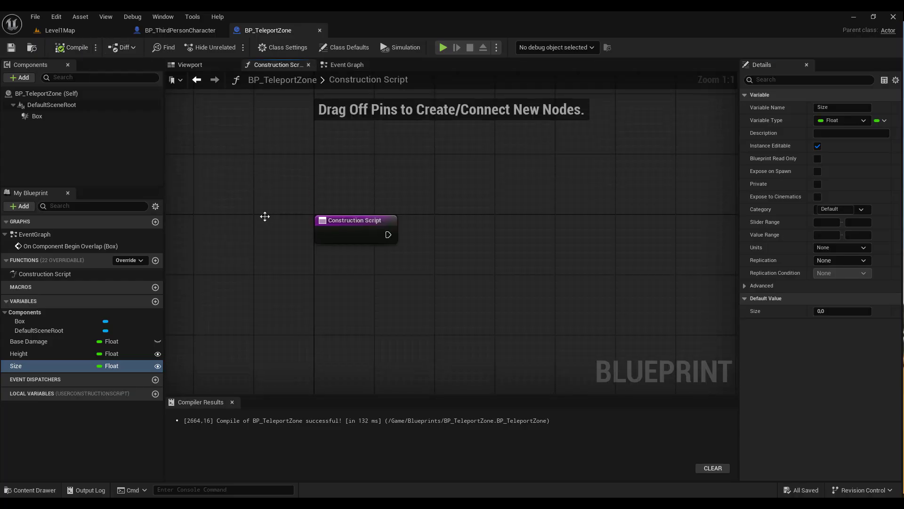
Add a Set World Transform (Box) node after the Construction Script and move the Box getter below.
{"action": "left_click_drag", "start_coordinate": [388, 234], "coordinate": [472, 235]}
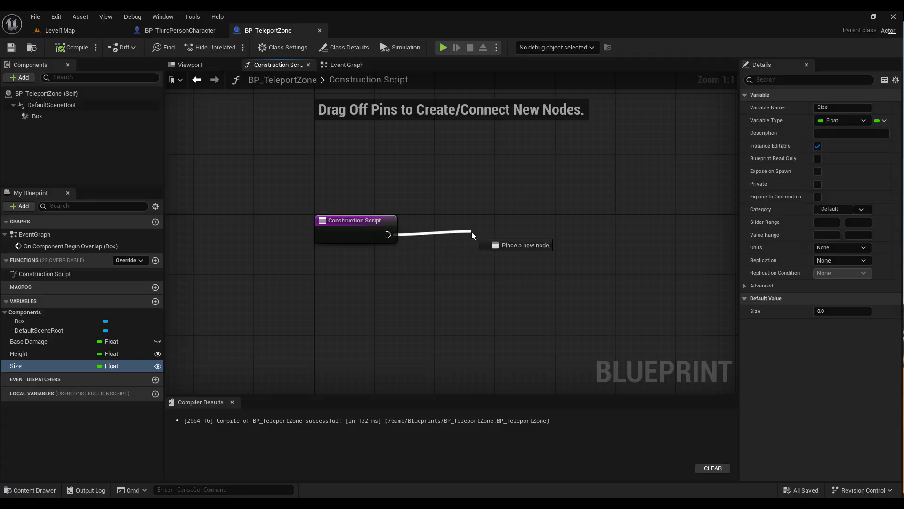
{"action": "left_click_drag", "start_coordinate": [472, 232], "coordinate": [491, 233]}
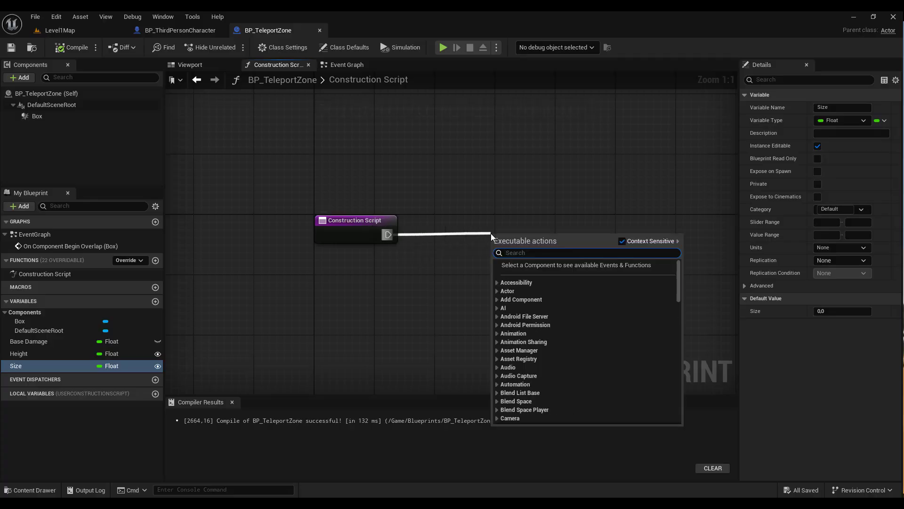
{"action": "type", "text": "set wor"}
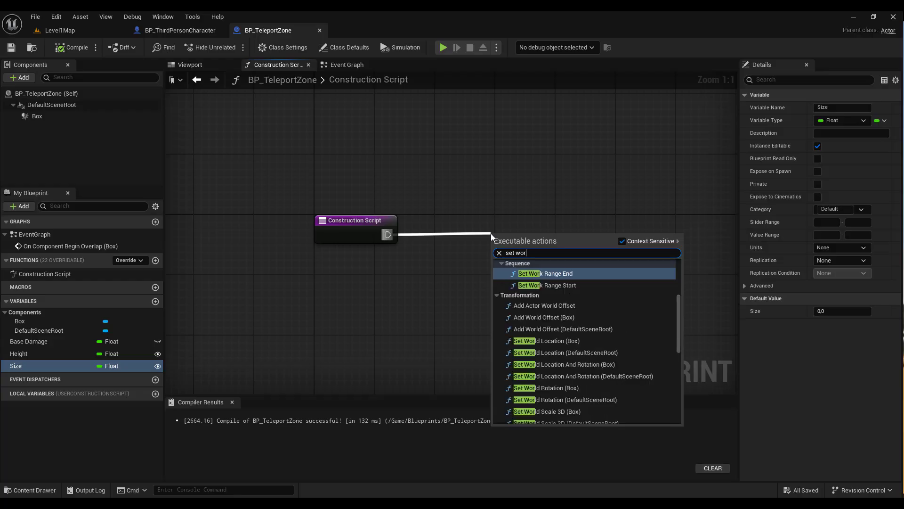
{"action": "type", "text": "ld tr"}
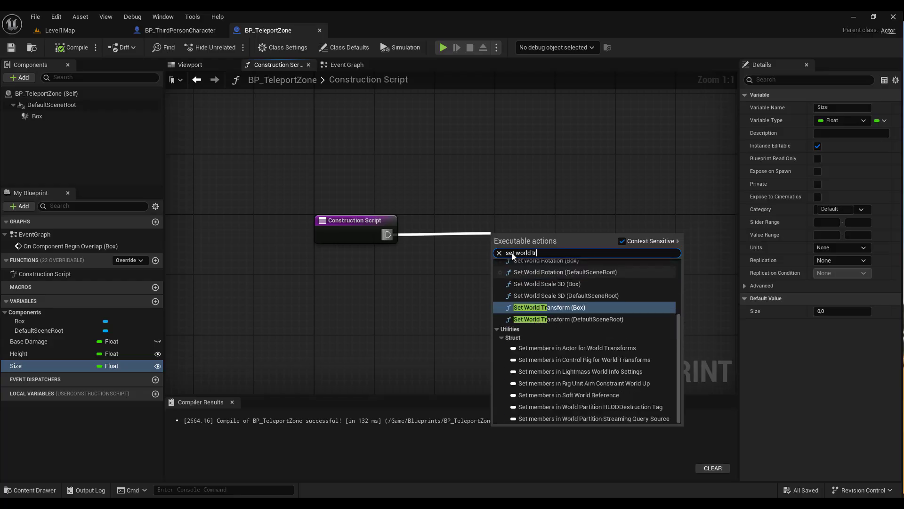
{"action": "left_click", "coordinate": [570, 309]}
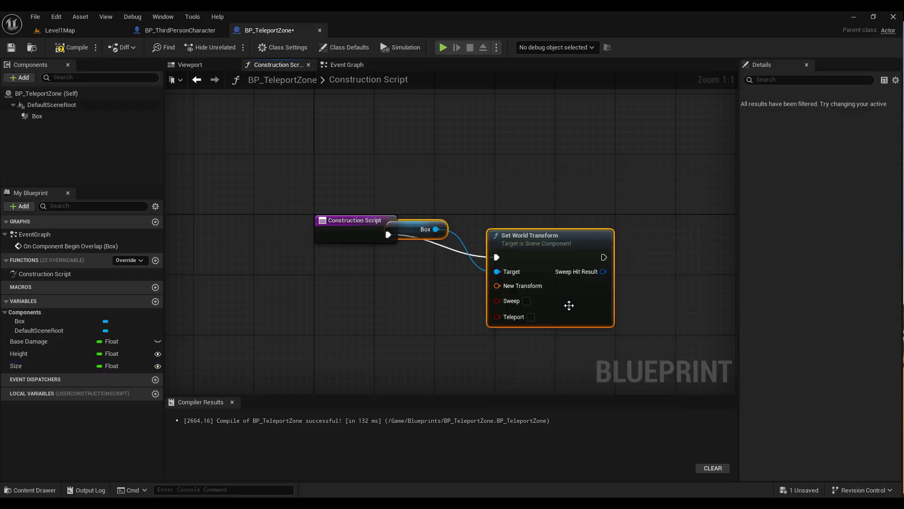
{"action": "left_click", "coordinate": [475, 232]}
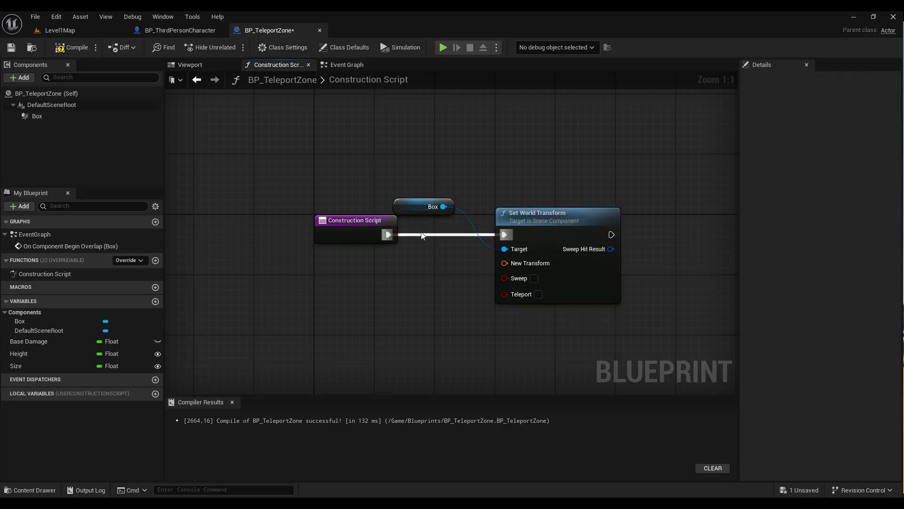
{"action": "left_click_drag", "start_coordinate": [408, 207], "coordinate": [320, 274]}
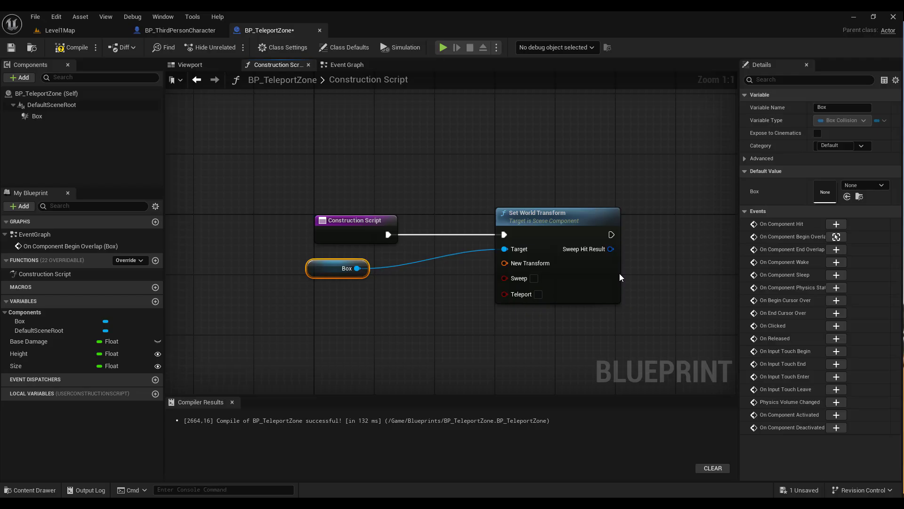
Split New Transform and its location, feeding Height into Location Z.
{"action": "right_click", "coordinate": [505, 264]}
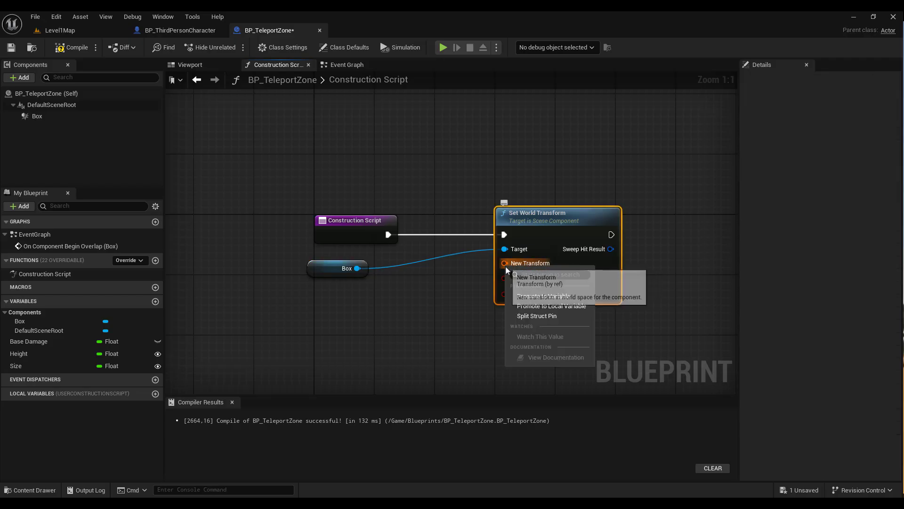
{"action": "left_click", "coordinate": [535, 319]}
{"action": "right_click_drag", "start_coordinate": [412, 307], "coordinate": [391, 265]}
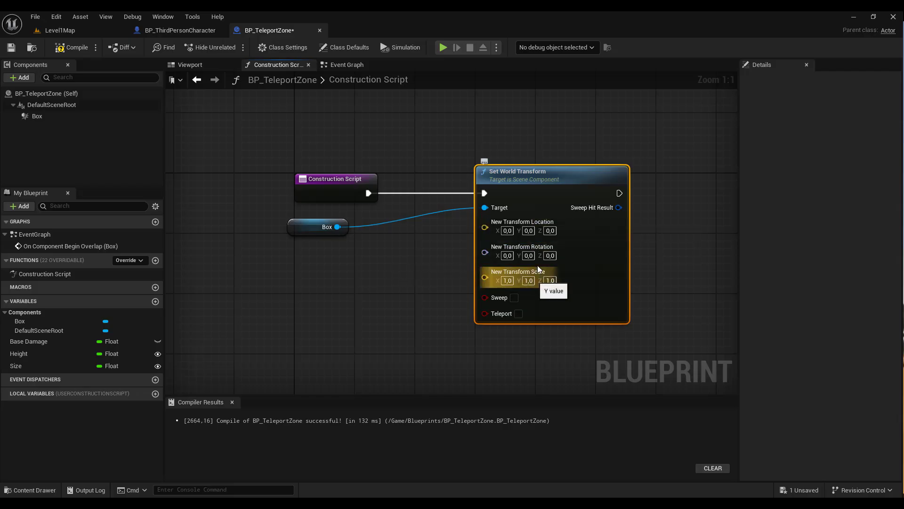
{"action": "right_click", "coordinate": [485, 229]}
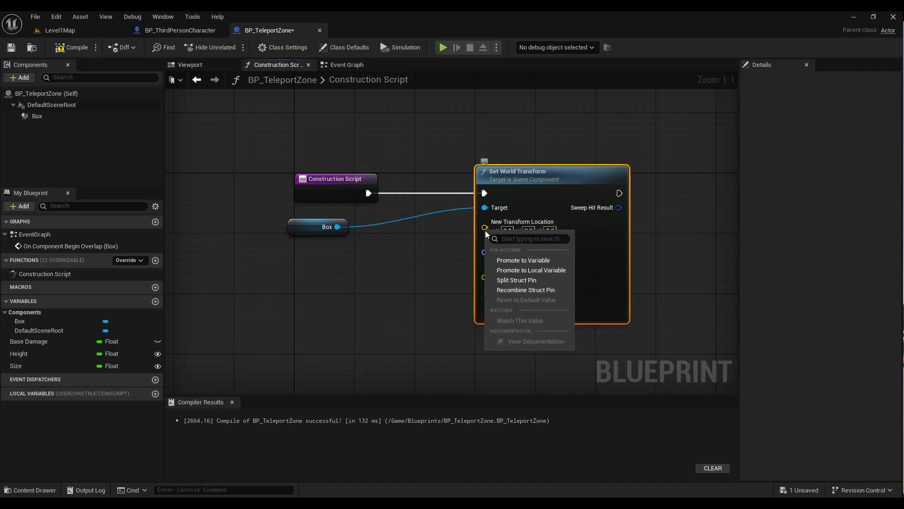
{"action": "left_click", "coordinate": [516, 278]}
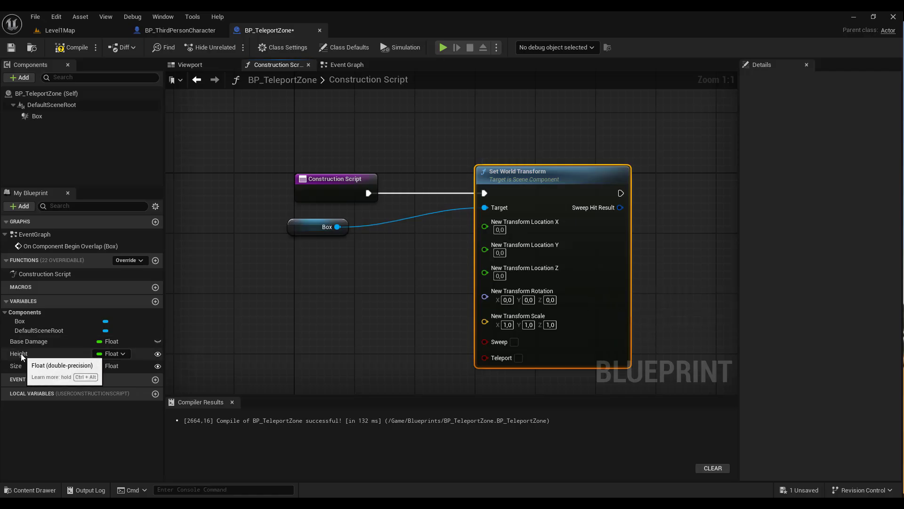
{"action": "mouse_move", "coordinate": [21, 356]}
{"action": "left_mouse_down"}
{"action": "mouse_move", "coordinate": [485, 267]}
{"action": "mouse_move", "coordinate": [361, 287]}
{"action": "left_mouse_up"}
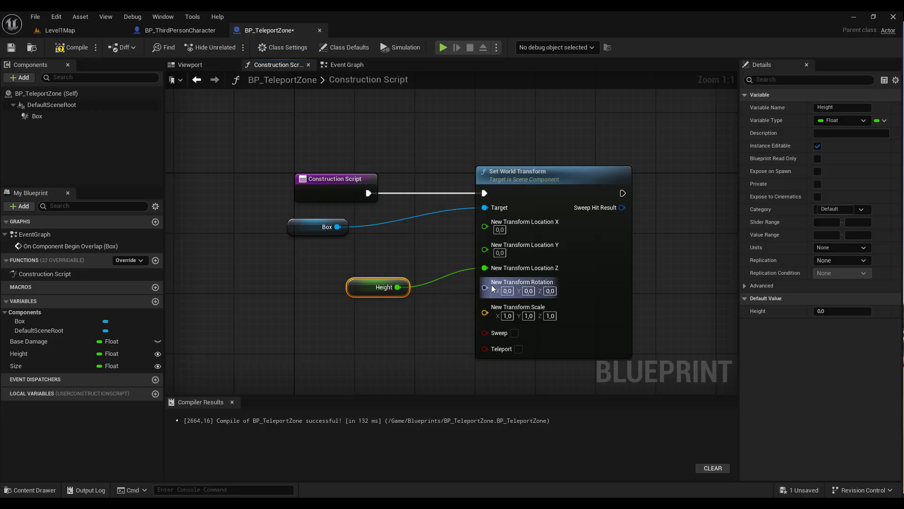
Split the scale input, wire Size into scale X and Y, and compile.
{"action": "right_click", "coordinate": [485, 313]}
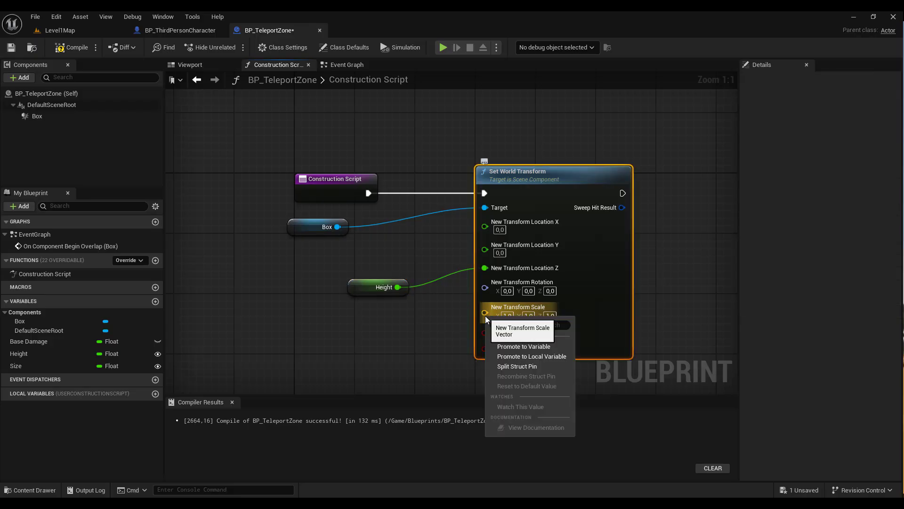
{"action": "left_click", "coordinate": [519, 366]}
{"action": "right_click_drag", "start_coordinate": [429, 359], "coordinate": [424, 305]}
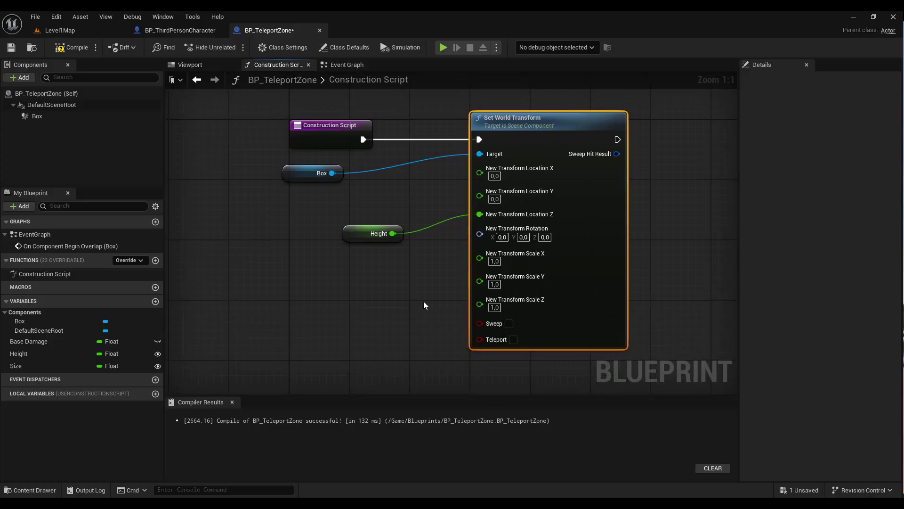
{"action": "left_click_drag", "start_coordinate": [16, 365], "coordinate": [326, 273]}
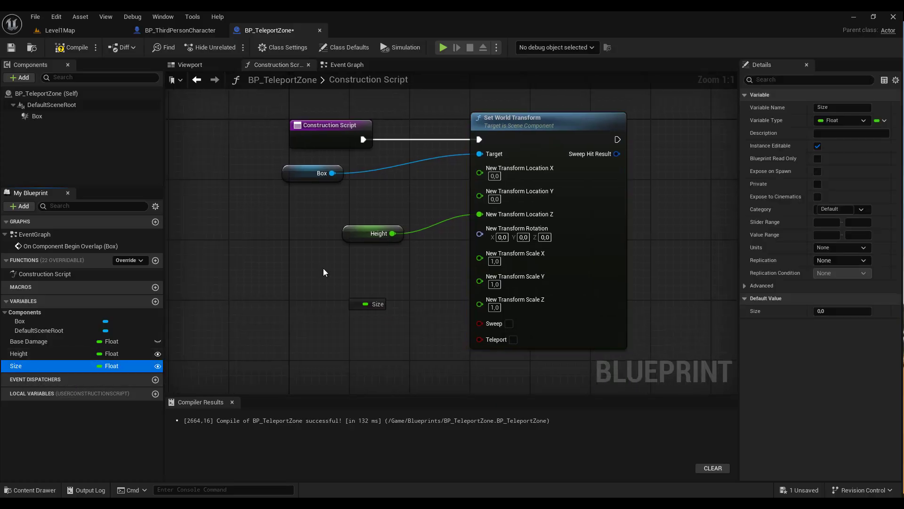
{"action": "left_click", "coordinate": [345, 287]}
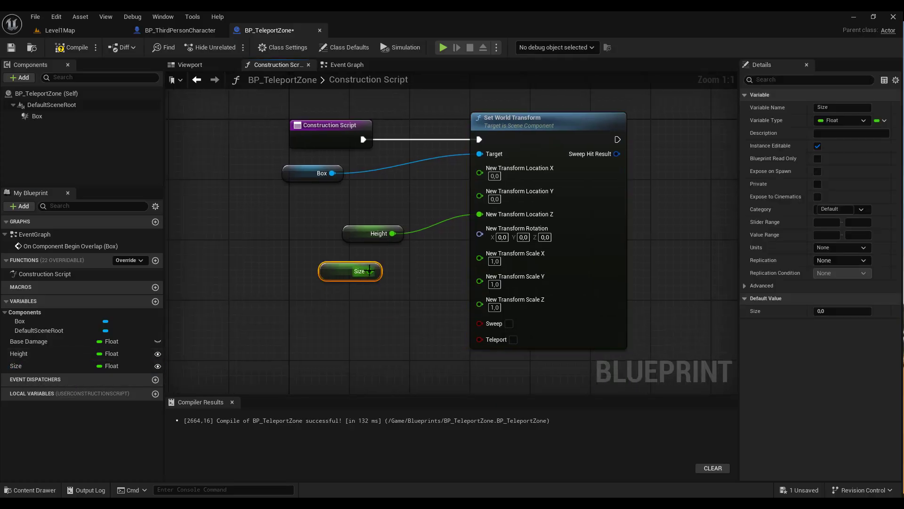
{"action": "mouse_move", "coordinate": [370, 272]}
{"action": "left_mouse_down"}
{"action": "mouse_move", "coordinate": [441, 283]}
{"action": "mouse_move", "coordinate": [480, 256]}
{"action": "left_mouse_up"}
{"action": "mouse_move", "coordinate": [370, 271]}
{"action": "left_mouse_down"}
{"action": "mouse_move", "coordinate": [487, 271]}
{"action": "mouse_move", "coordinate": [481, 277]}
{"action": "left_mouse_up"}
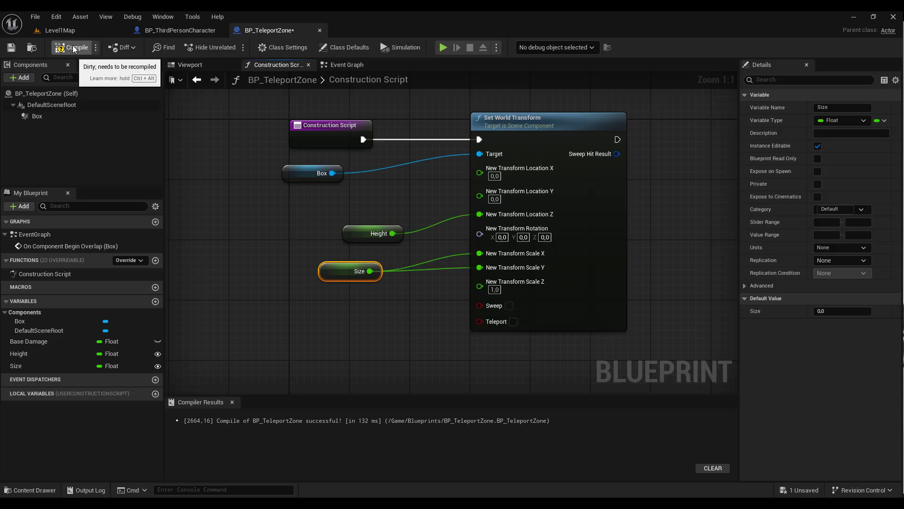
{"action": "left_click", "coordinate": [74, 48]}
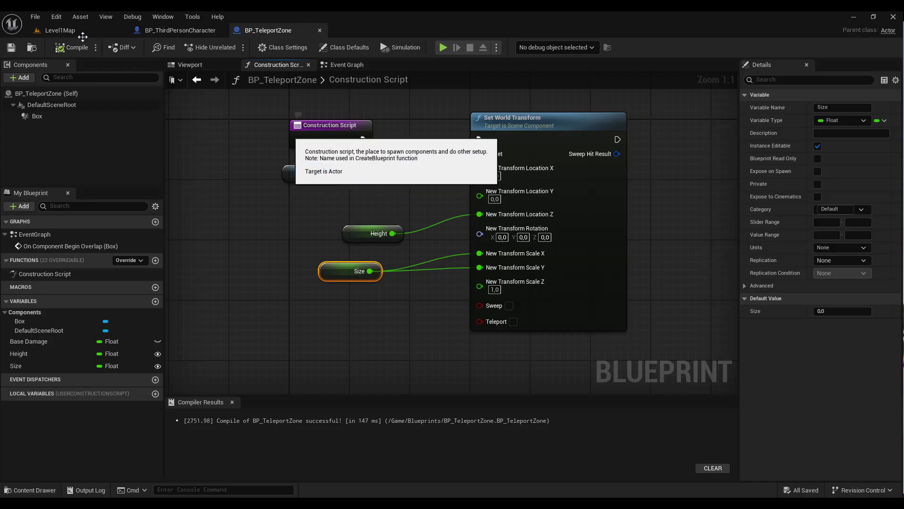
Return to Level1Map and pull the view back over the pier.
{"action": "left_click", "coordinate": [85, 35]}
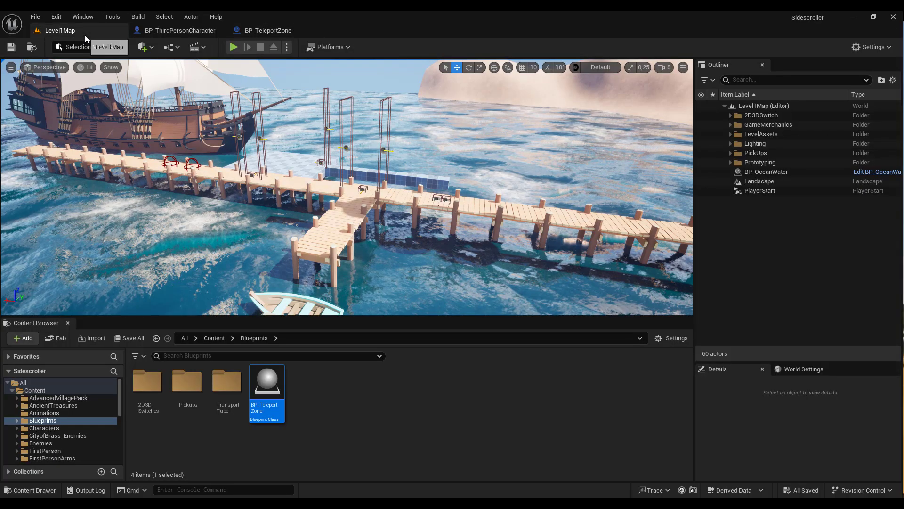
{"action": "mouse_move", "coordinate": [283, 142]}
{"action": "right_mouse_down"}
{"action": "mouse_move", "coordinate": [486, 72]}
{"action": "mouse_move", "coordinate": [409, 103]}
{"action": "mouse_move", "coordinate": [379, 144]}
{"action": "right_mouse_up"}
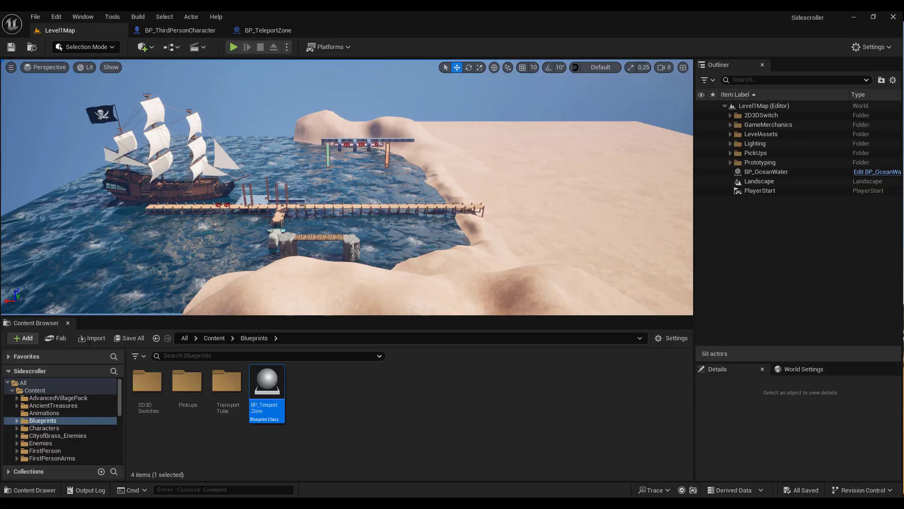
{"action": "mouse_move", "coordinate": [379, 144]}
{"action": "right_mouse_down"}
{"action": "mouse_move", "coordinate": [367, 142]}
{"action": "mouse_move", "coordinate": [566, 77]}
{"action": "right_mouse_up"}
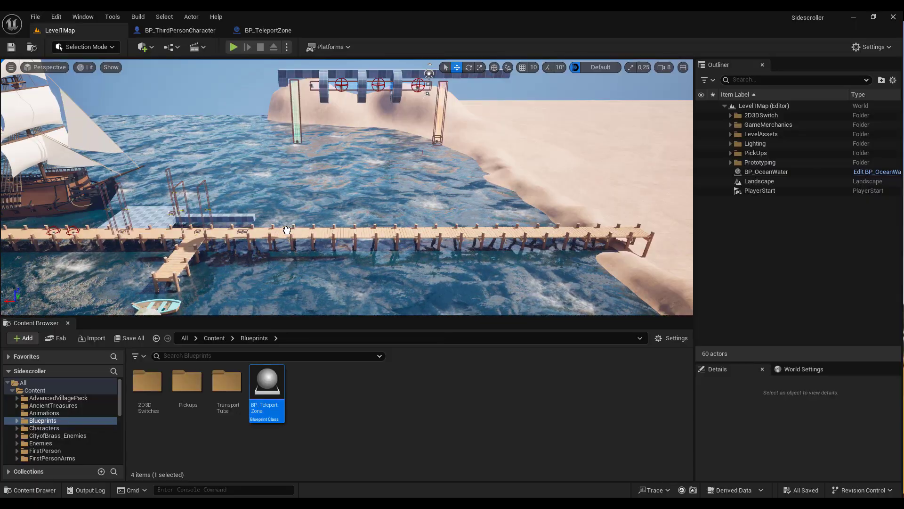
Drop a BP_TeleportZone onto the pier, focus on it, and enlarge the Details panel.
{"action": "left_click_drag", "start_coordinate": [287, 230], "coordinate": [287, 230]}
{"action": "key", "text": "f"}
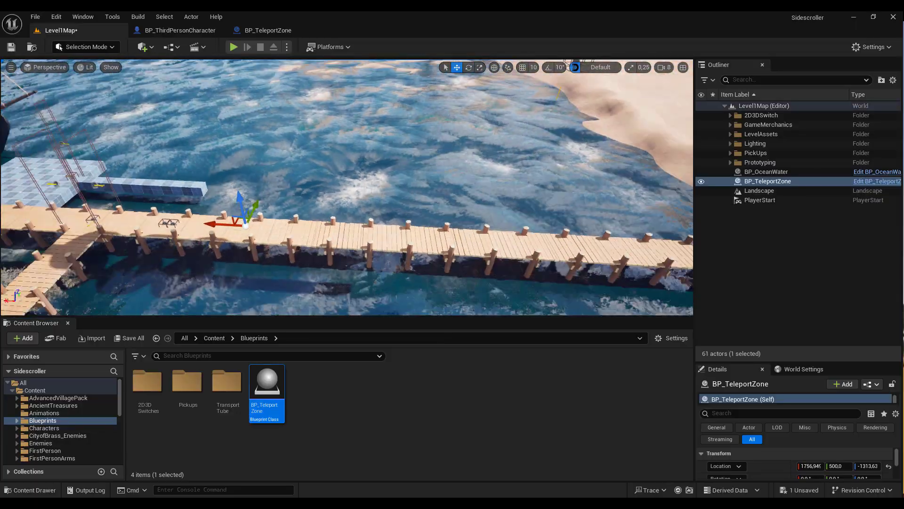
{"action": "scroll", "coordinate": [292, 229], "scroll_direction": "down", "scroll_amount": 5}
{"action": "scroll", "coordinate": [292, 229], "scroll_direction": "down", "scroll_amount": 4}
{"action": "scroll", "coordinate": [292, 228], "scroll_direction": "down", "scroll_amount": 3}
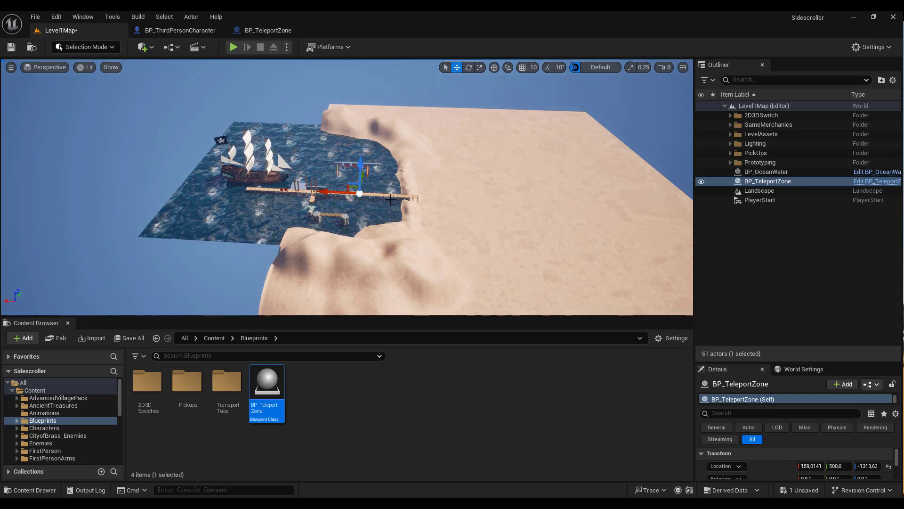
{"action": "scroll", "coordinate": [390, 202], "scroll_direction": "up", "scroll_amount": 2}
{"action": "scroll", "coordinate": [390, 201], "scroll_direction": "up", "scroll_amount": 2}
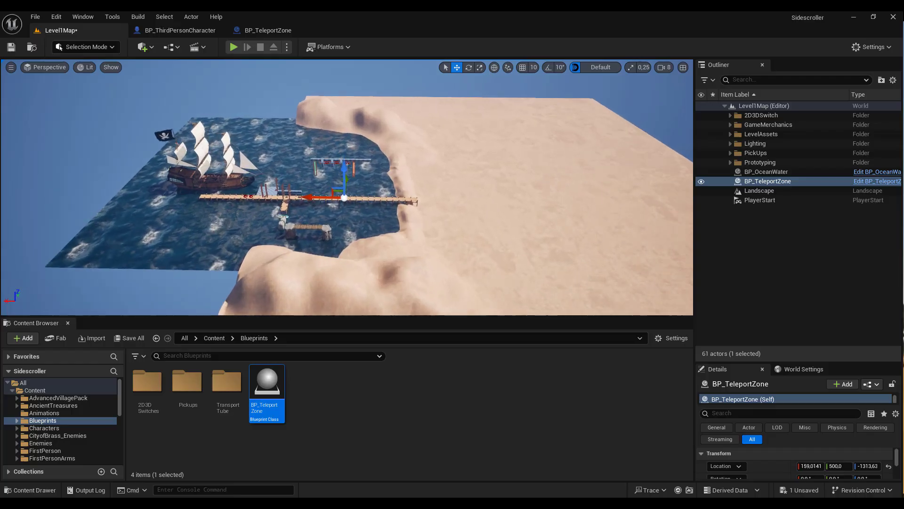
{"action": "scroll", "coordinate": [390, 202], "scroll_direction": "up", "scroll_amount": 4}
{"action": "scroll", "coordinate": [390, 201], "scroll_direction": "up", "scroll_amount": 3}
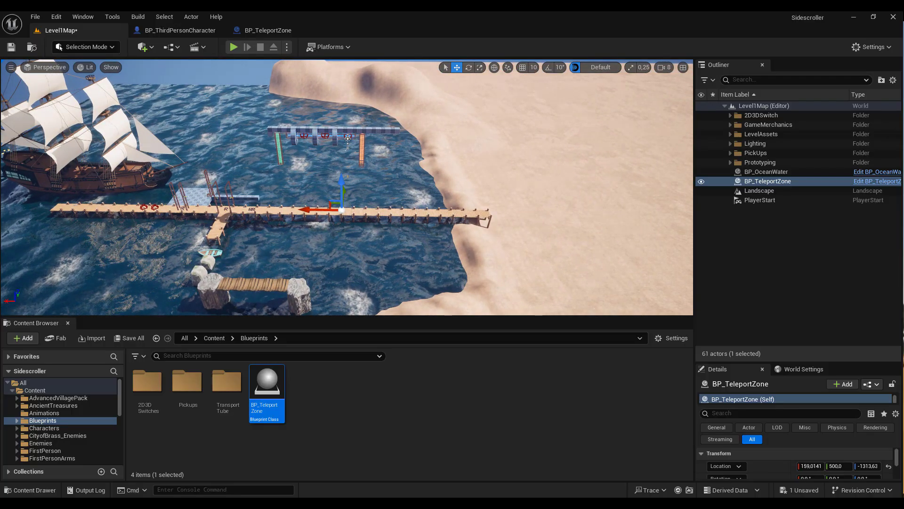
{"action": "scroll", "coordinate": [347, 188], "scroll_direction": "up", "scroll_amount": 2}
{"action": "scroll", "coordinate": [347, 187], "scroll_direction": "up", "scroll_amount": 2}
{"action": "scroll", "coordinate": [346, 188], "scroll_direction": "down", "scroll_amount": 1}
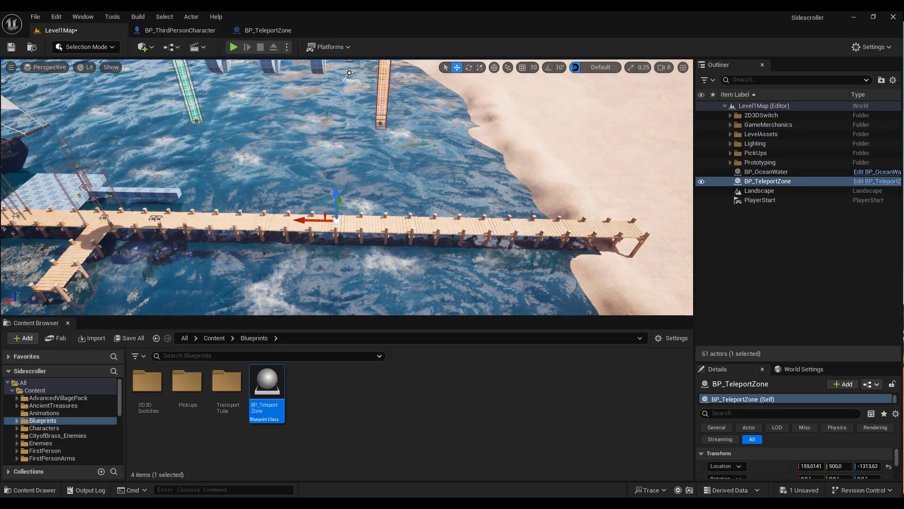
{"action": "scroll", "coordinate": [346, 187], "scroll_direction": "down", "scroll_amount": 4}
{"action": "scroll", "coordinate": [346, 188], "scroll_direction": "down", "scroll_amount": 4}
{"action": "scroll", "coordinate": [347, 188], "scroll_direction": "down", "scroll_amount": 2}
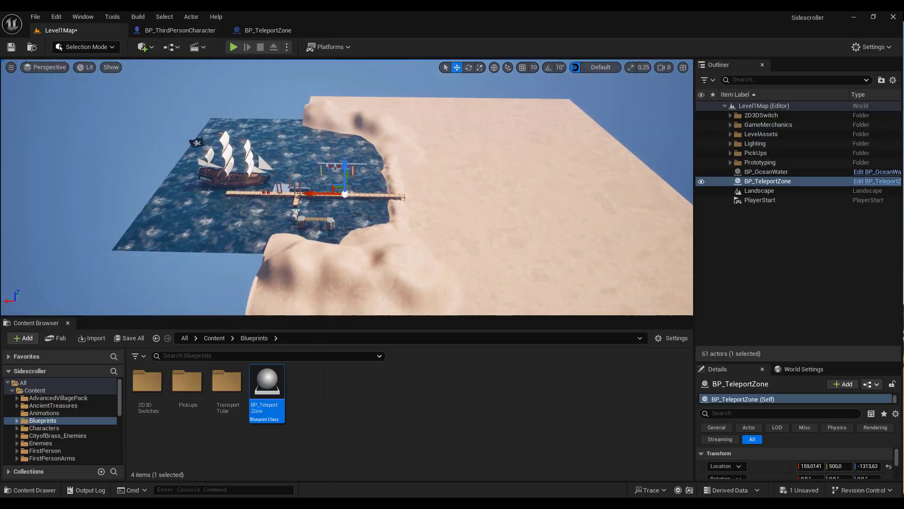
{"action": "scroll", "coordinate": [383, 240], "scroll_direction": "up", "scroll_amount": 2}
{"action": "scroll", "coordinate": [382, 240], "scroll_direction": "up", "scroll_amount": 3}
{"action": "scroll", "coordinate": [382, 240], "scroll_direction": "up", "scroll_amount": 4}
{"action": "scroll", "coordinate": [382, 240], "scroll_direction": "up", "scroll_amount": 1}
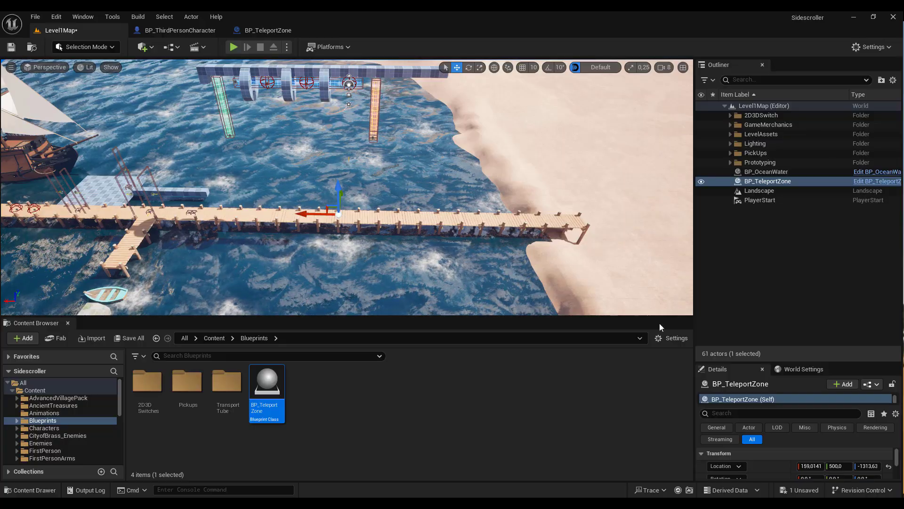
{"action": "left_click_drag", "start_coordinate": [784, 362], "coordinate": [780, 209]}
Open World Settings and search 'kill' to check the Kill Z value of -1048575,0.
{"action": "left_click", "coordinate": [800, 231]}
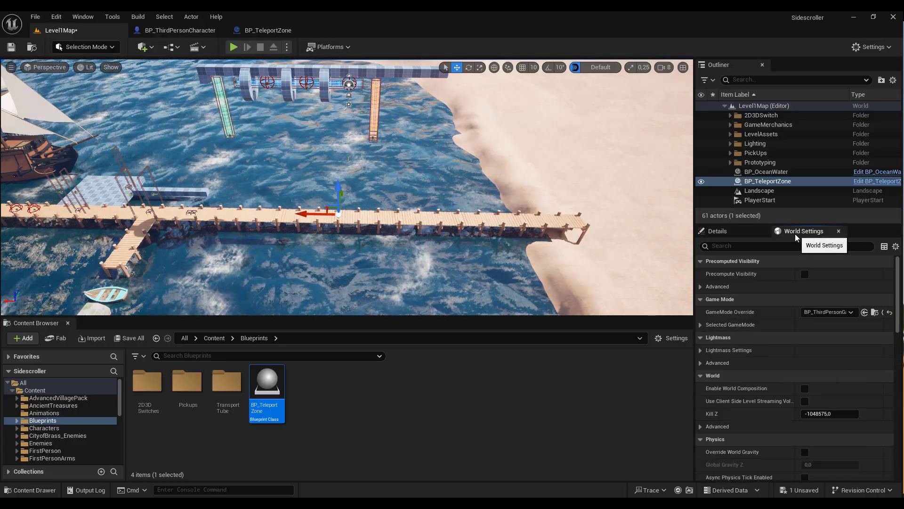
{"action": "left_click", "coordinate": [759, 246]}
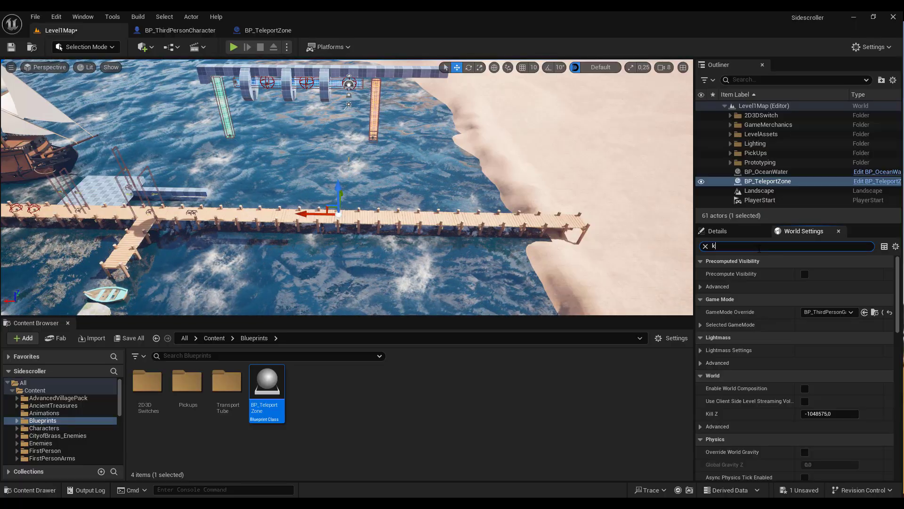
{"action": "type", "text": "kill"}
{"action": "key", "text": "BackSpace"}
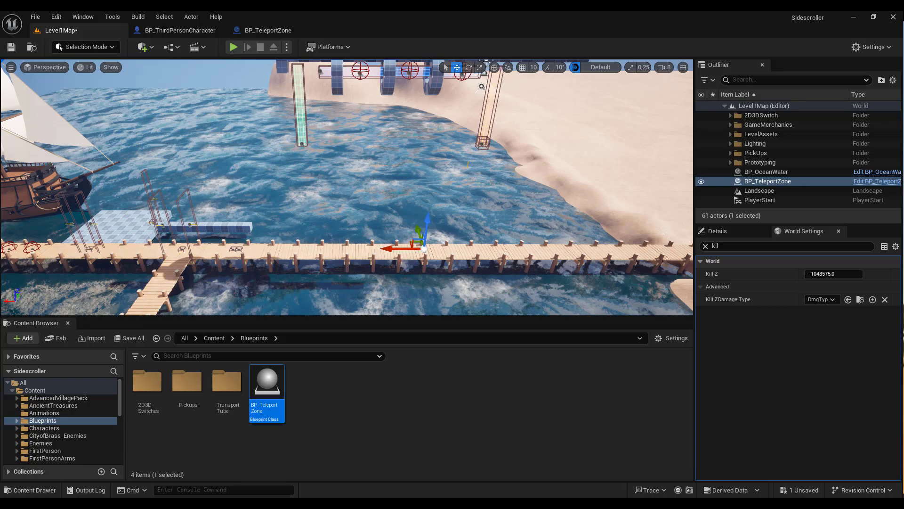
{"action": "scroll", "coordinate": [443, 63], "scroll_direction": "down", "scroll_amount": 5}
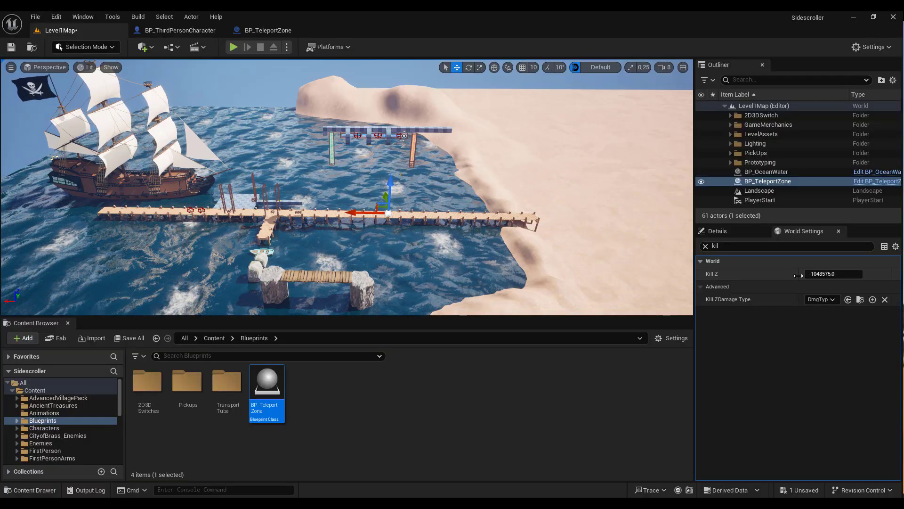
{"action": "left_click", "coordinate": [705, 246]}
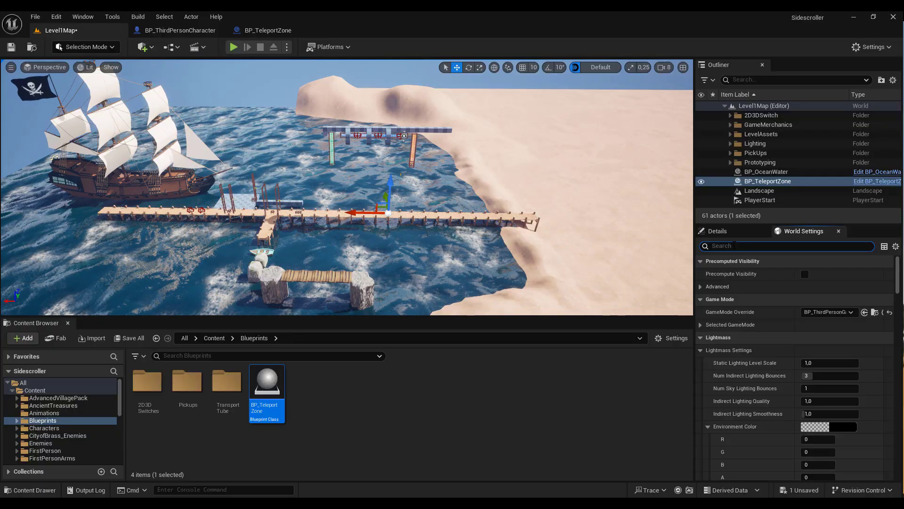
Search World Settings for 'bounds' to review world bounds options, then save Level1Map.
{"action": "type", "text": "bounds"}
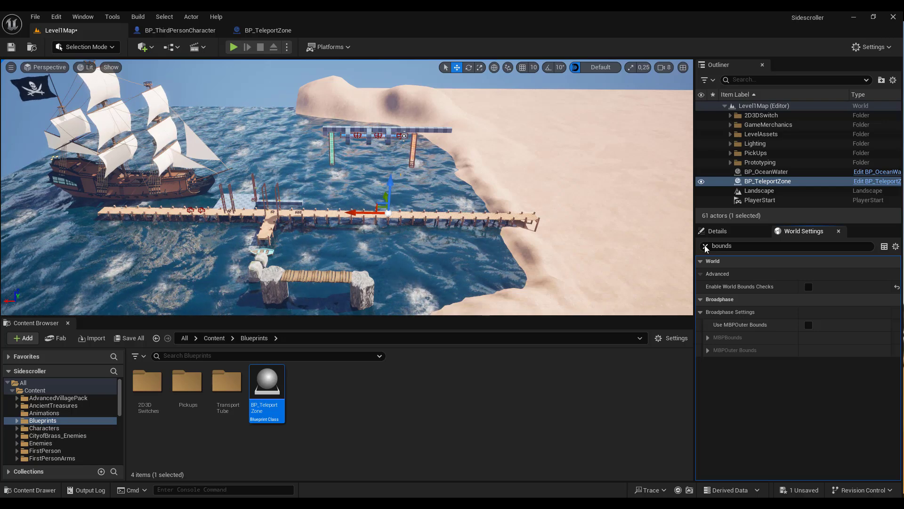
{"action": "left_click", "coordinate": [705, 246]}
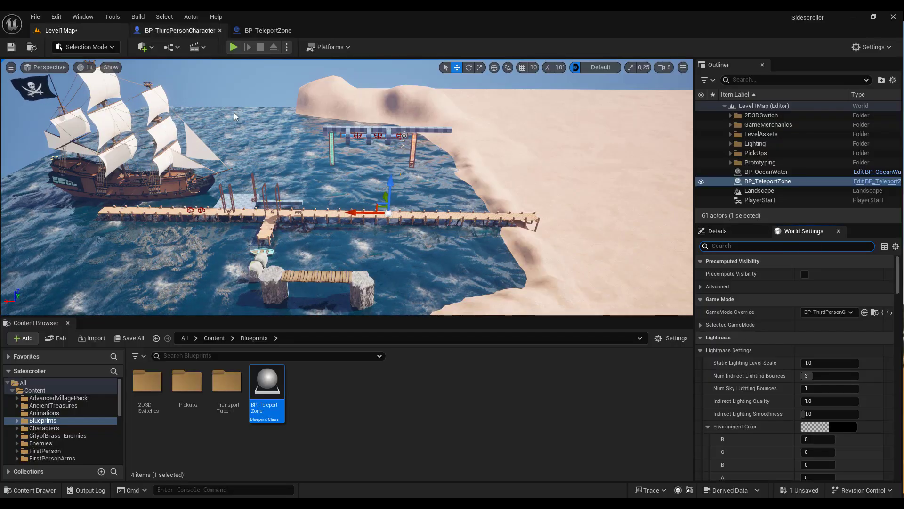
{"action": "key", "text": "ctrl+s"}
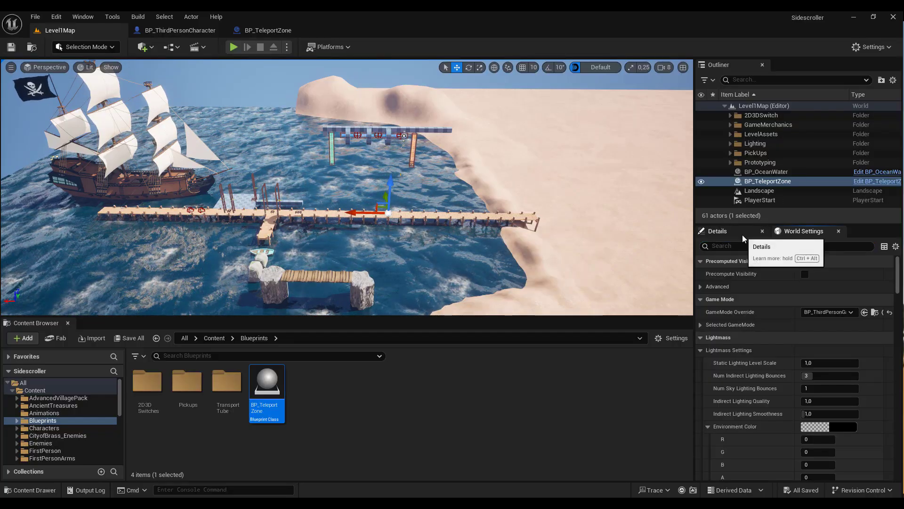
Set BP_TeleportZone's Size to 300 and orbit to inspect its box across the bay.
{"action": "left_click", "coordinate": [742, 235]}
{"action": "type", "text": "300"}
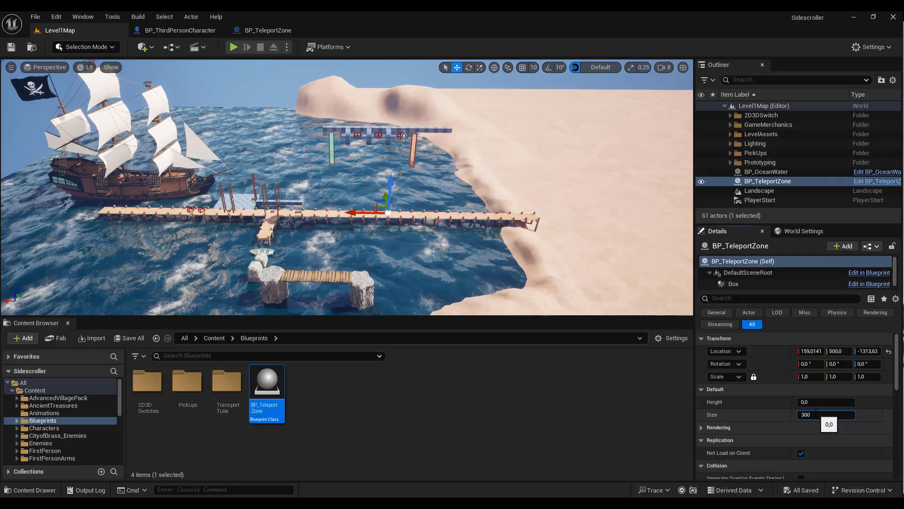
{"action": "key", "text": "Return"}
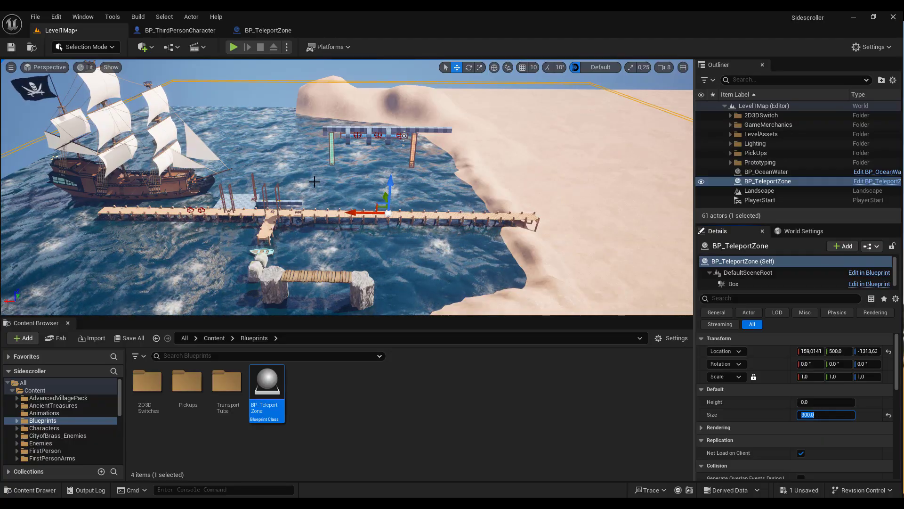
{"action": "right_click_drag", "start_coordinate": [314, 182], "coordinate": [314, 182]}
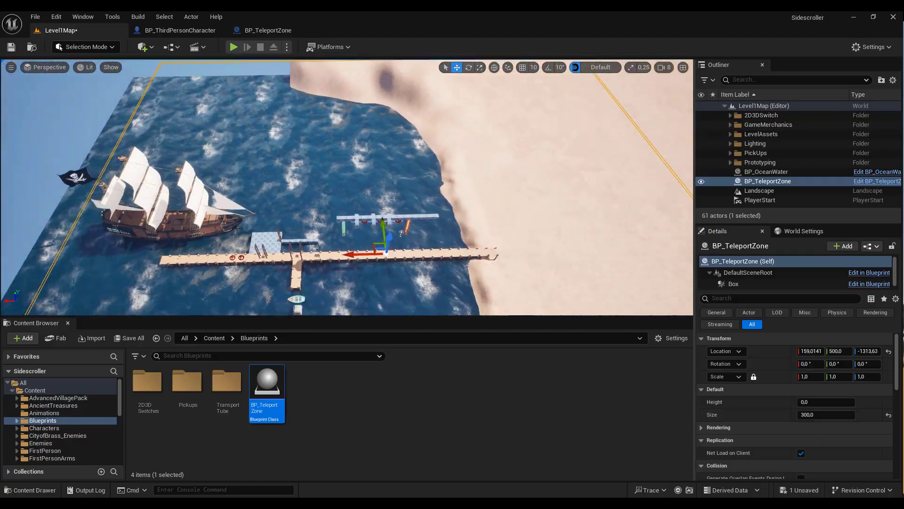
{"action": "scroll", "coordinate": [315, 182], "scroll_direction": "down", "scroll_amount": 10}
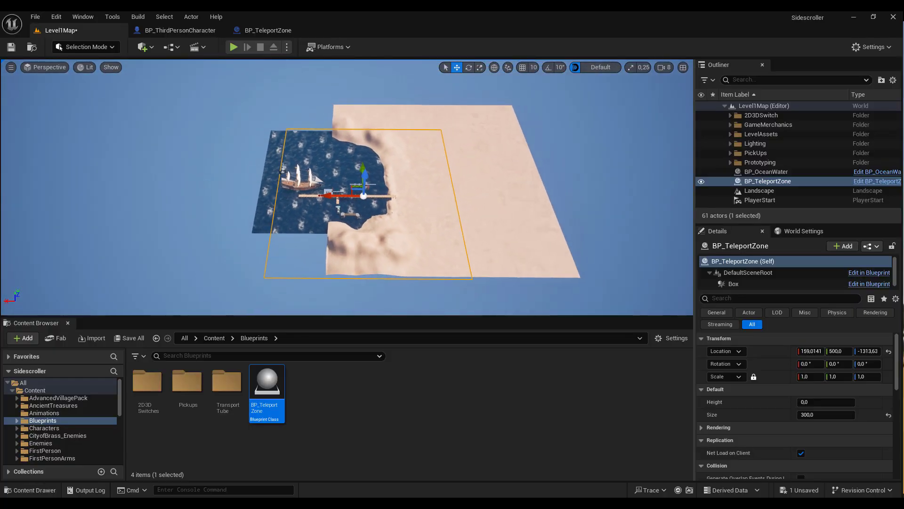
{"action": "right_click_drag", "start_coordinate": [315, 182], "coordinate": [314, 182]}
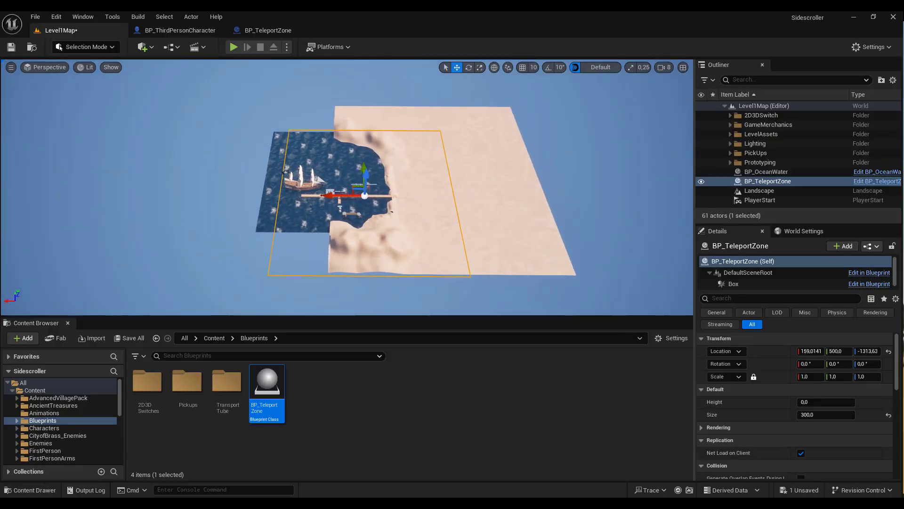
{"action": "scroll", "coordinate": [315, 181], "scroll_direction": "up", "scroll_amount": 5}
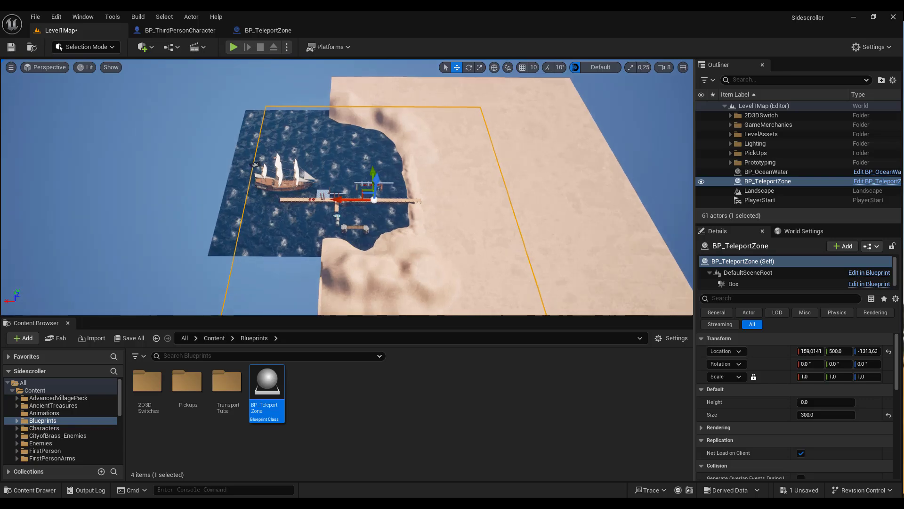
{"action": "right_click_drag", "start_coordinate": [314, 181], "coordinate": [314, 181]}
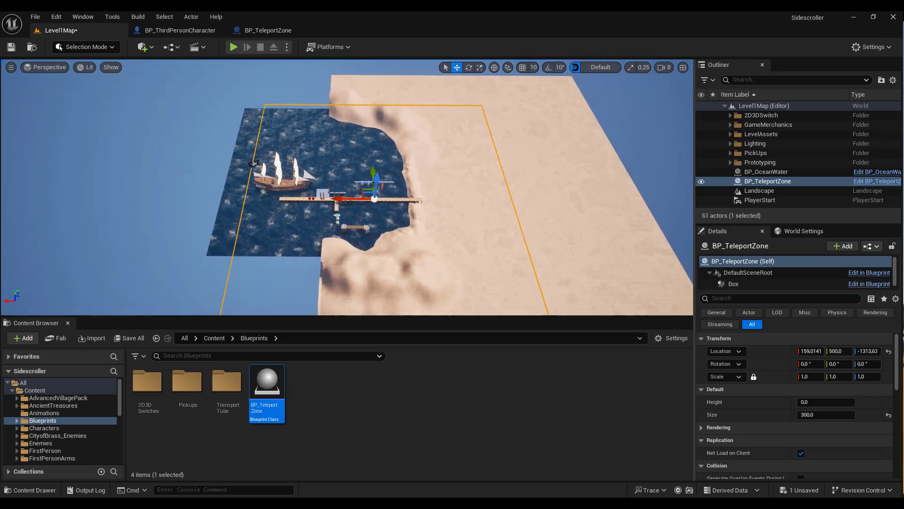
{"action": "scroll", "coordinate": [315, 182], "scroll_direction": "up", "scroll_amount": 6}
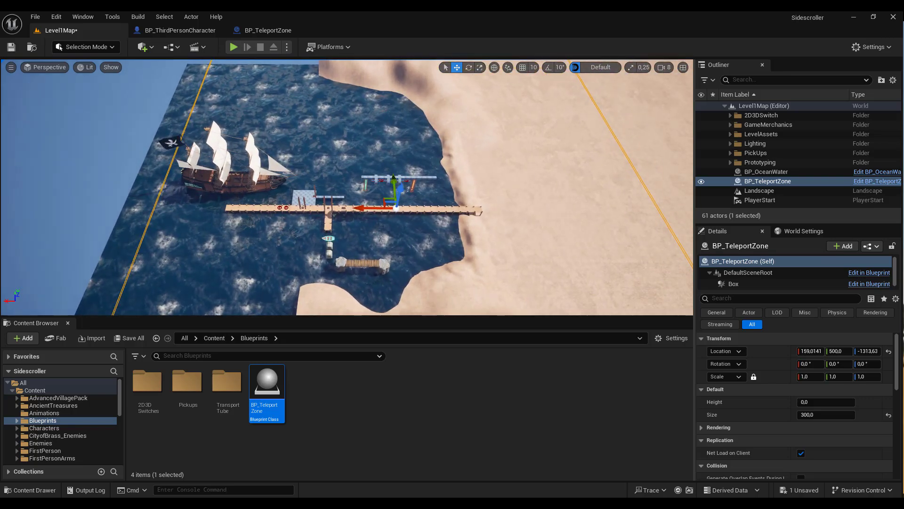
{"action": "right_click_drag", "start_coordinate": [315, 182], "coordinate": [314, 182]}
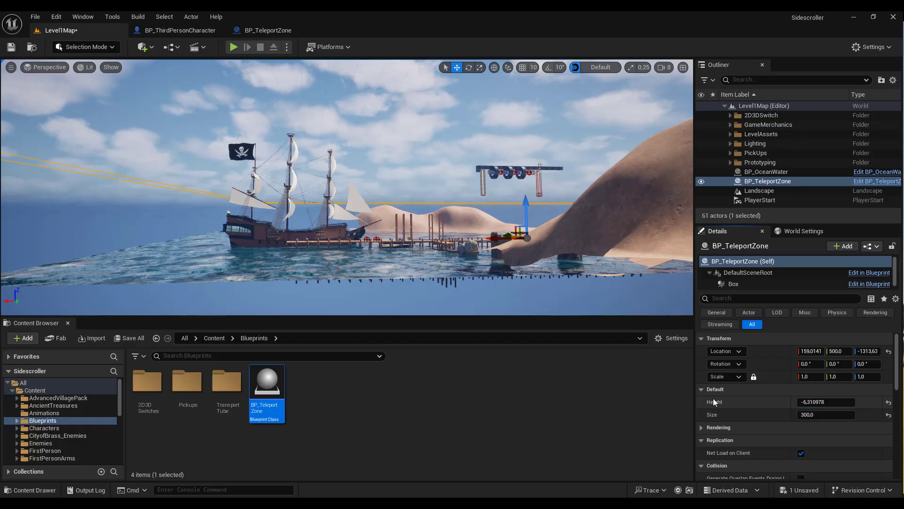
Save the level and drop the teleport zone's Height to about -2052.
{"action": "left_click", "coordinate": [11, 49]}
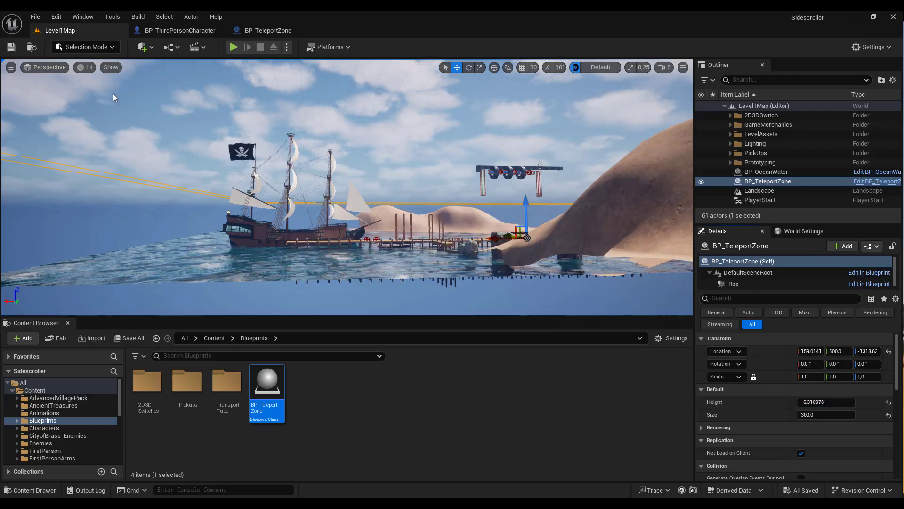
{"action": "mouse_move", "coordinate": [826, 402]}
{"action": "left_mouse_down"}
{"action": "mouse_move", "coordinate": [801, 402]}
{"action": "mouse_move", "coordinate": [829, 402]}
{"action": "mouse_move", "coordinate": [811, 402]}
{"action": "left_mouse_up"}
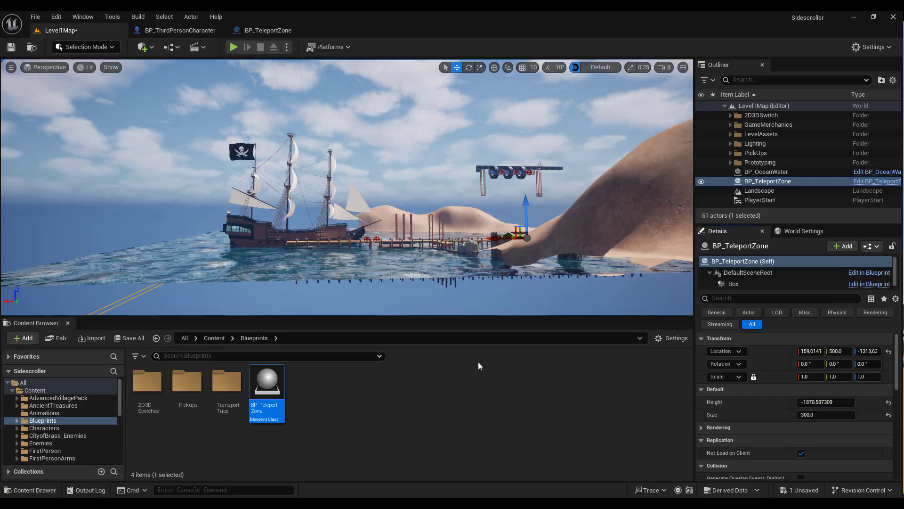
{"action": "mouse_move", "coordinate": [297, 278]}
{"action": "right_mouse_down"}
{"action": "mouse_move", "coordinate": [302, 254]}
{"action": "mouse_move", "coordinate": [315, 254]}
{"action": "mouse_move", "coordinate": [273, 307]}
{"action": "right_mouse_up"}
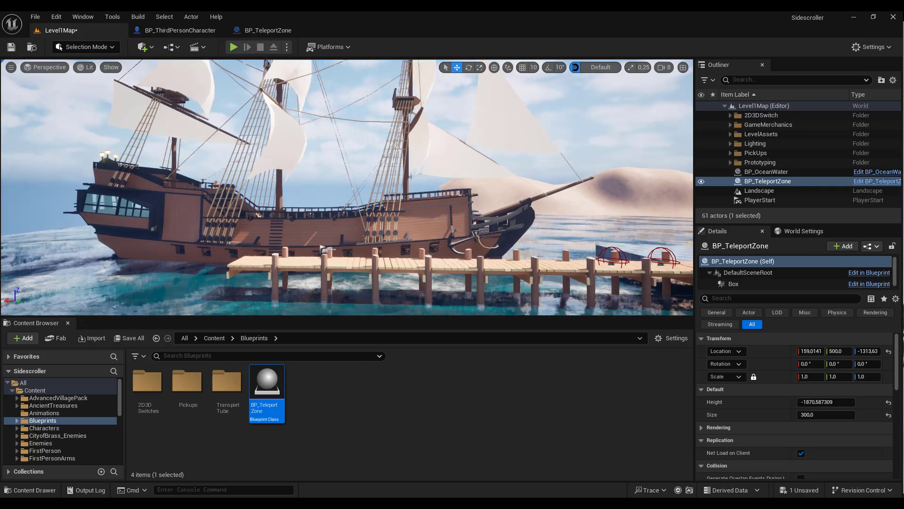
Slow camera speed to 1, fly under the pier, and fine-tune Height to -1733.153822.
{"action": "left_click", "coordinate": [665, 68]}
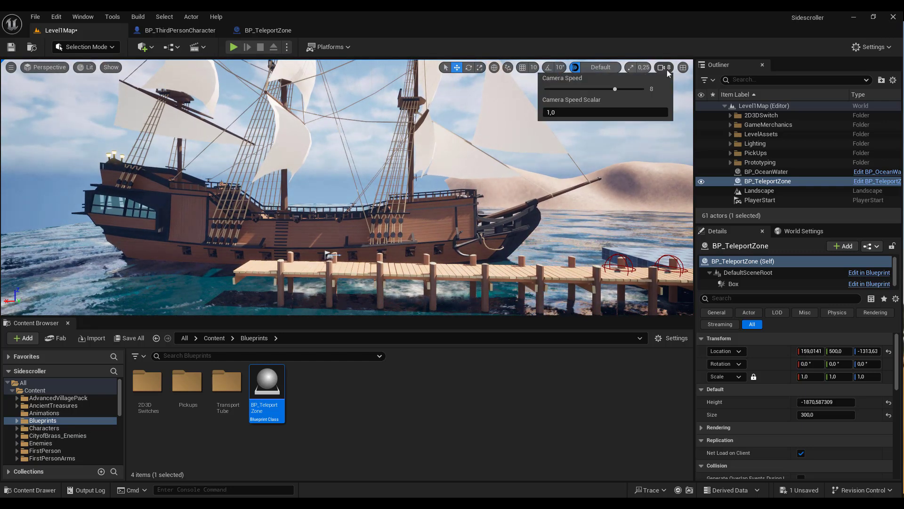
{"action": "left_click_drag", "start_coordinate": [615, 88], "coordinate": [544, 89]}
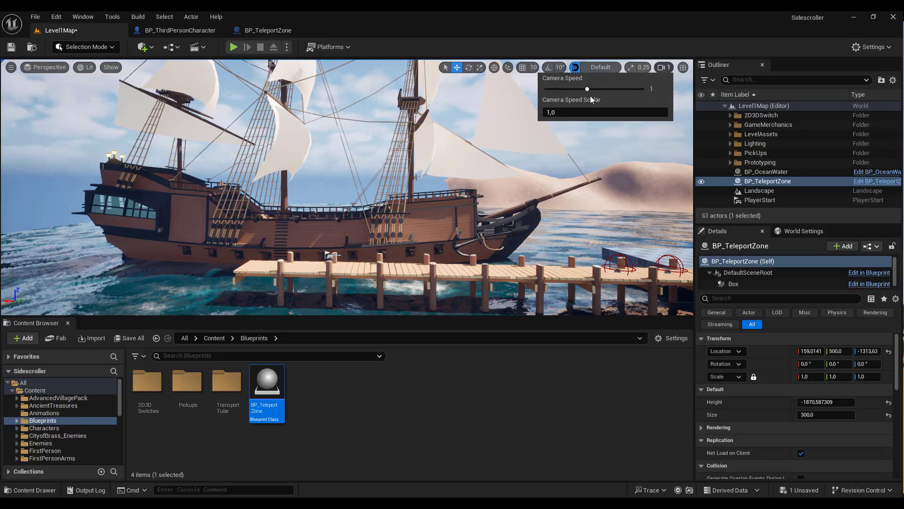
{"action": "right_click_drag", "start_coordinate": [330, 255], "coordinate": [330, 274]}
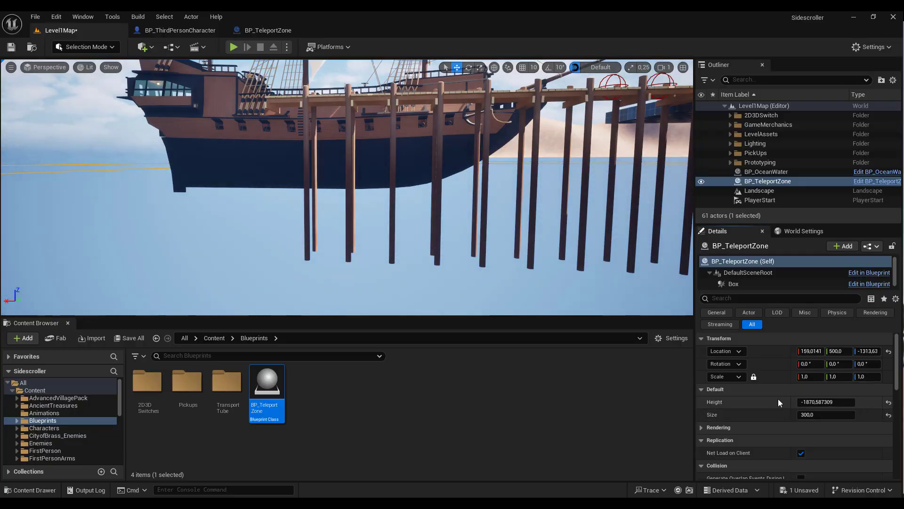
{"action": "left_click_drag", "start_coordinate": [824, 402], "coordinate": [843, 402]}
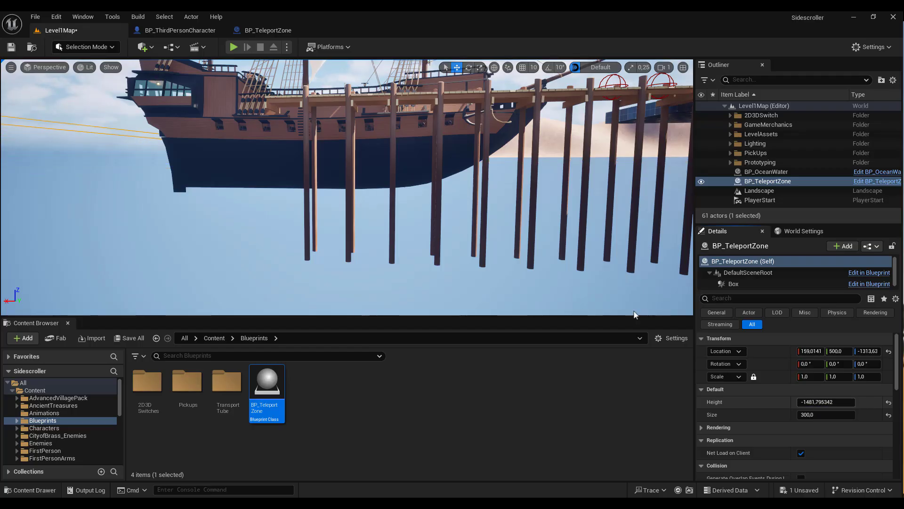
{"action": "mouse_move", "coordinate": [634, 314]}
{"action": "right_mouse_down"}
{"action": "mouse_move", "coordinate": [631, 264]}
{"action": "mouse_move", "coordinate": [650, 313]}
{"action": "mouse_move", "coordinate": [636, 309]}
{"action": "right_mouse_up"}
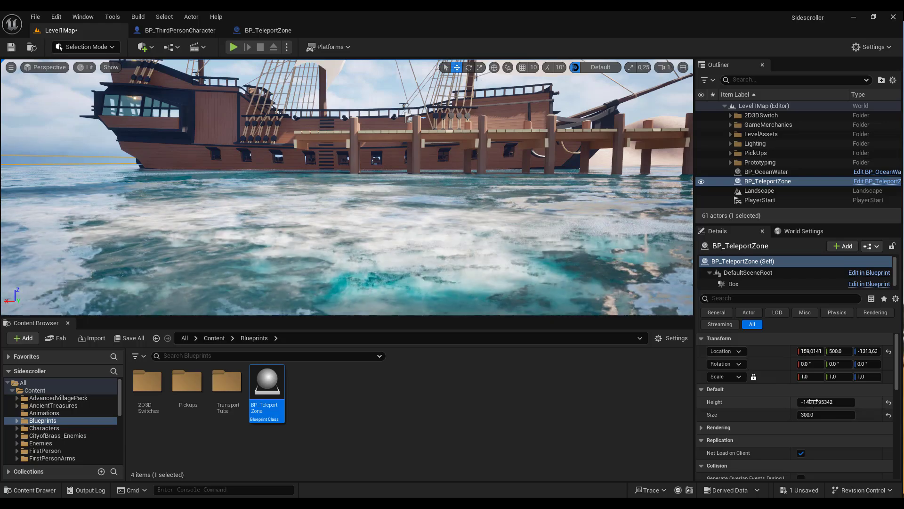
{"action": "mouse_move", "coordinate": [817, 400]}
{"action": "left_mouse_down"}
{"action": "mouse_move", "coordinate": [838, 401]}
{"action": "mouse_move", "coordinate": [820, 402]}
{"action": "left_mouse_up"}
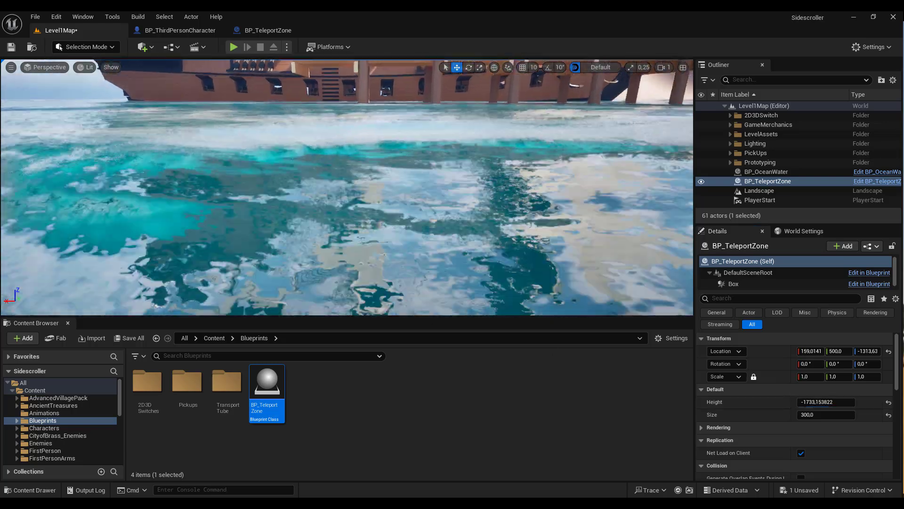
{"action": "right_click_drag", "start_coordinate": [347, 189], "coordinate": [346, 188]}
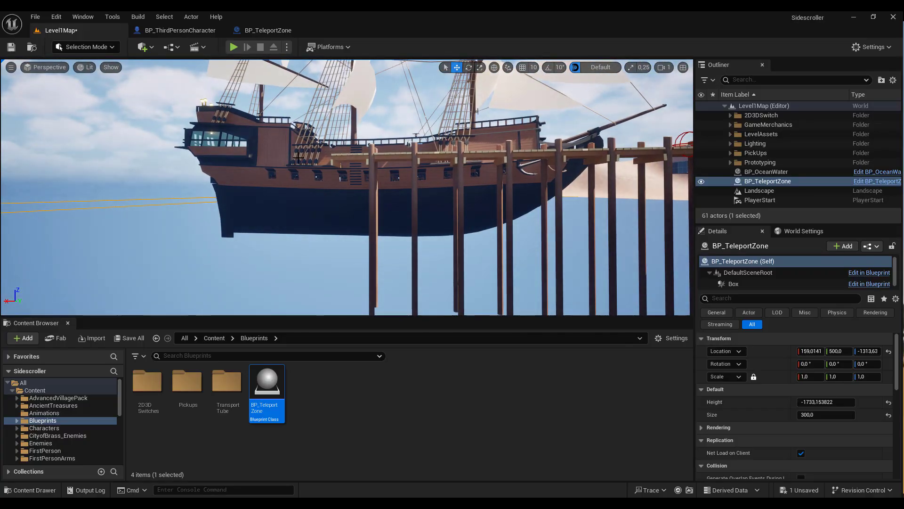
{"action": "left_click", "coordinate": [10, 47]}
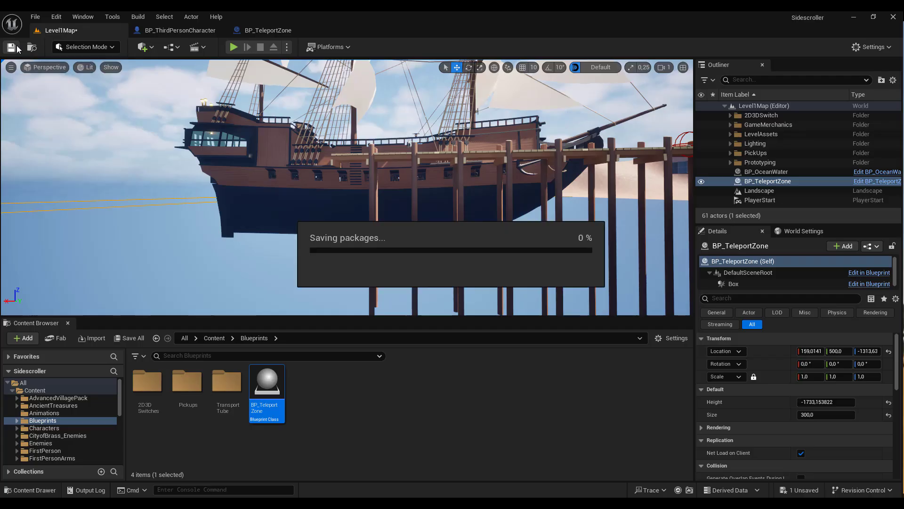
{"action": "left_click", "coordinate": [233, 50]}
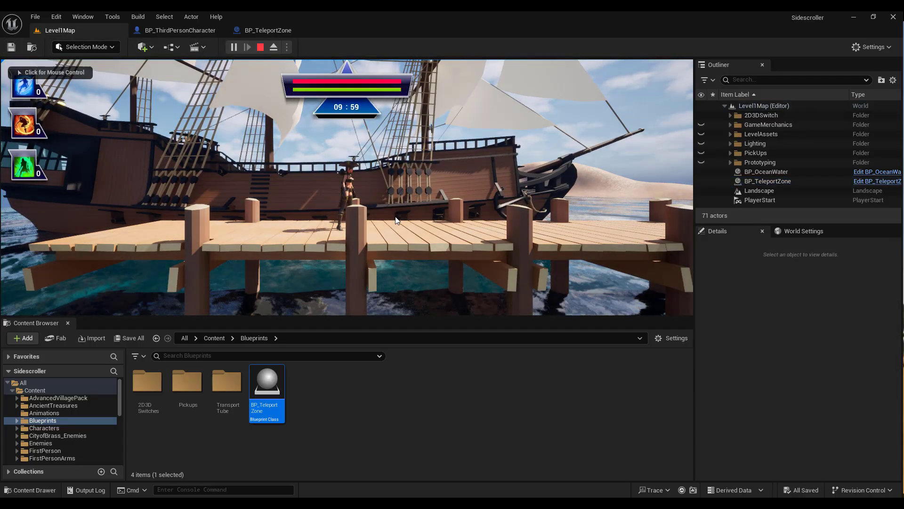
{"action": "left_click", "coordinate": [396, 220]}
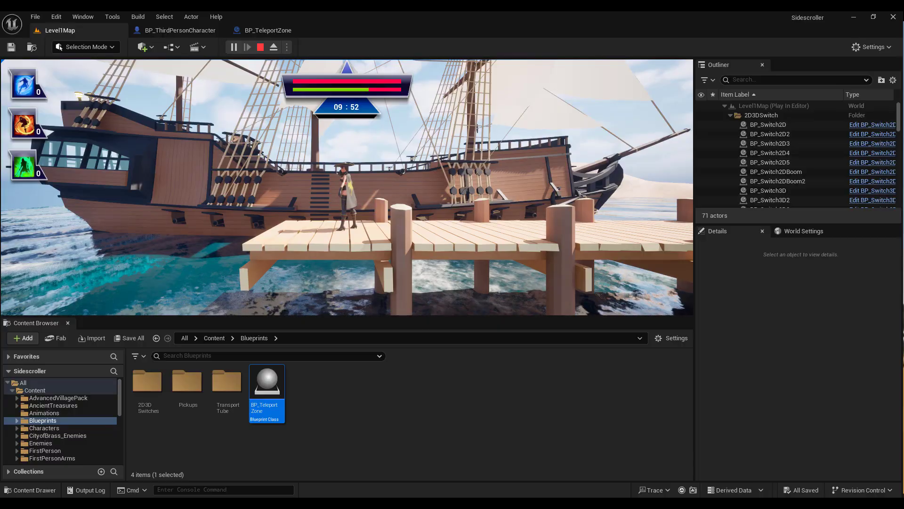
{"action": "key", "text": "Escape"}
{"action": "left_click", "coordinate": [268, 30]}
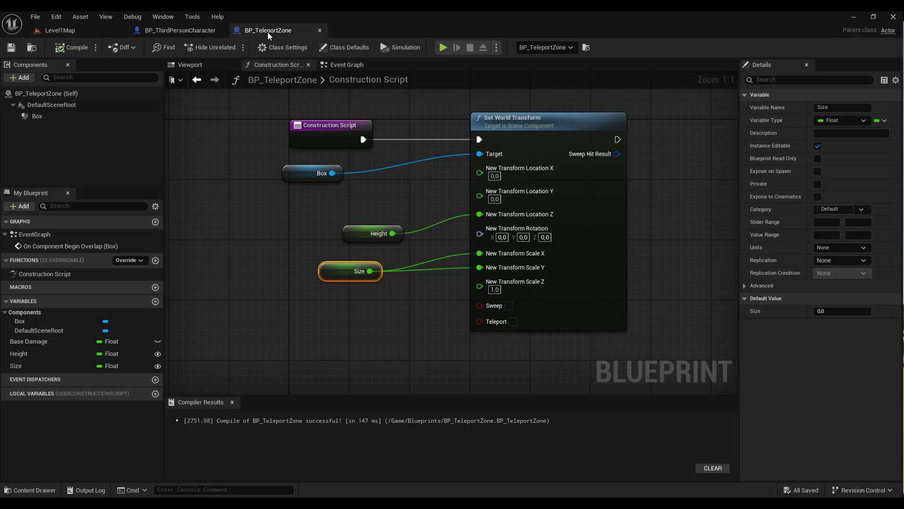
{"action": "left_click", "coordinate": [60, 31]}
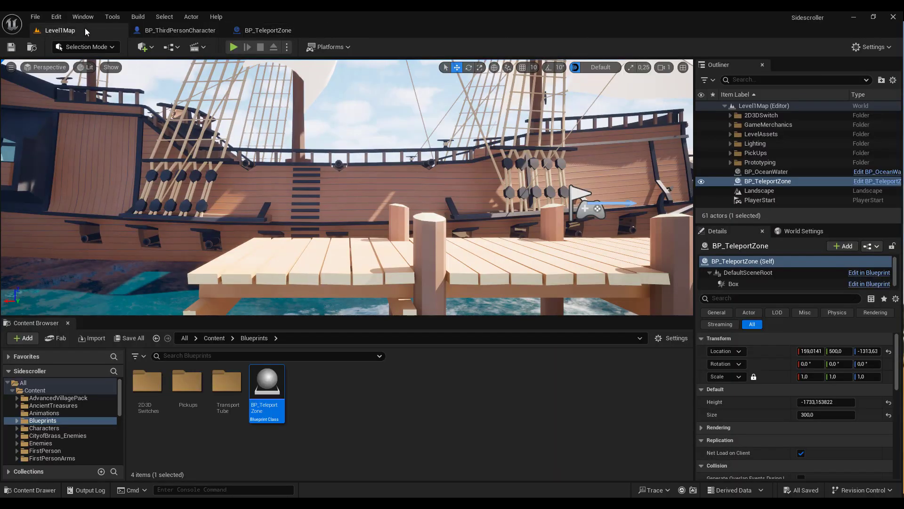
Lower the zone's Height to -1937.691174, play-test the pier, then refocus on the dock.
{"action": "mouse_move", "coordinate": [328, 220]}
{"action": "right_mouse_down"}
{"action": "mouse_move", "coordinate": [328, 292]}
{"action": "mouse_move", "coordinate": [378, 125]}
{"action": "right_mouse_up"}
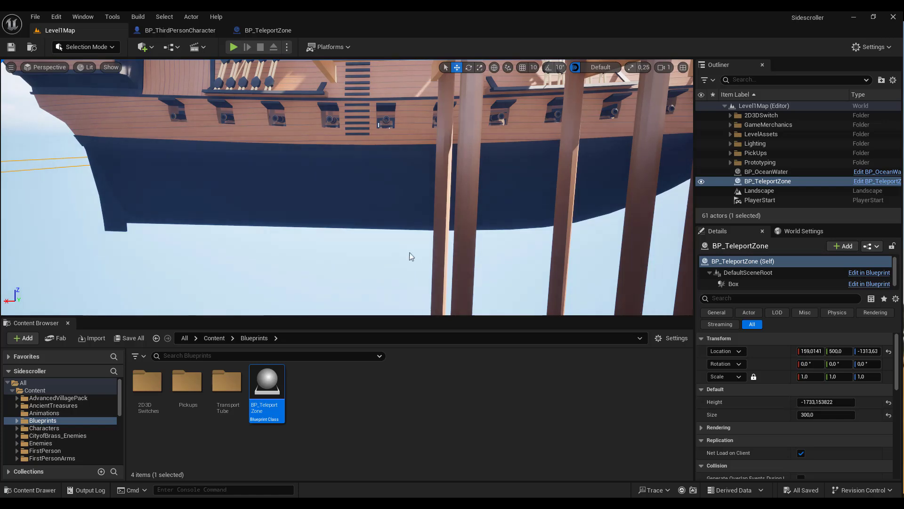
{"action": "left_click_drag", "start_coordinate": [825, 402], "coordinate": [819, 401]}
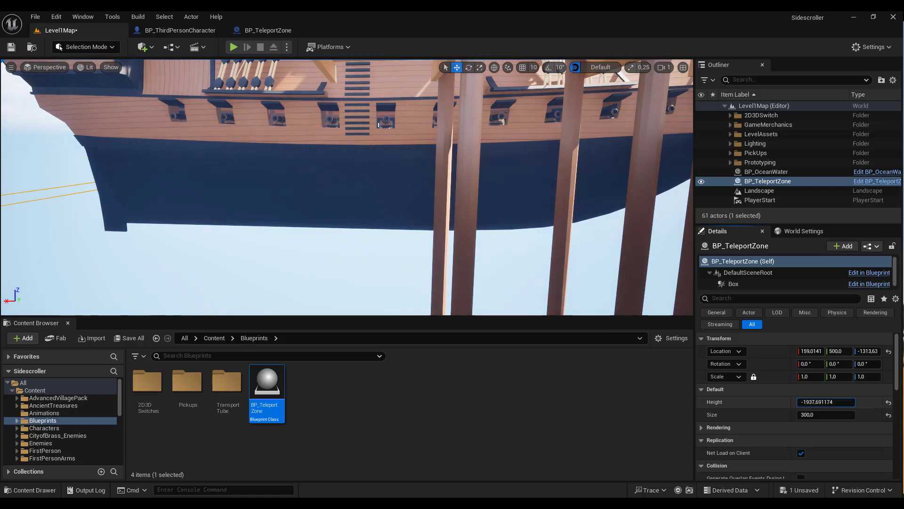
{"action": "left_click", "coordinate": [233, 47]}
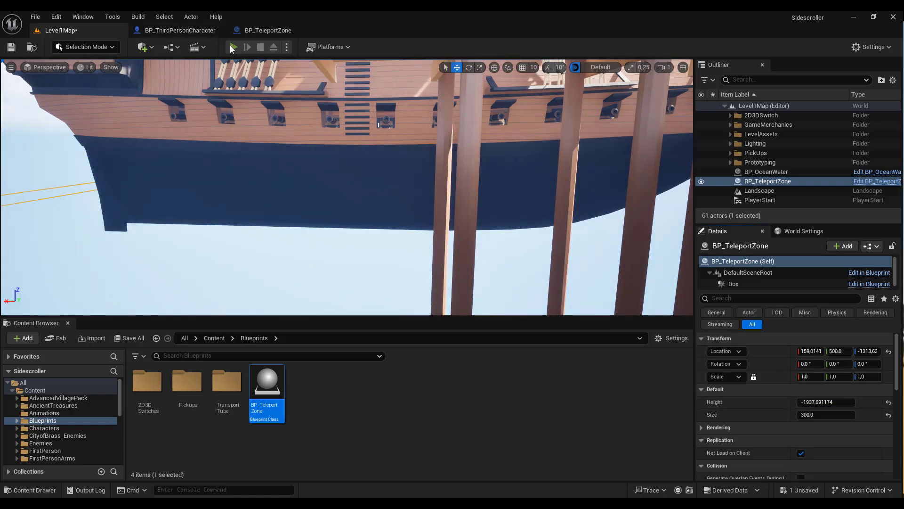
{"action": "left_click", "coordinate": [369, 164]}
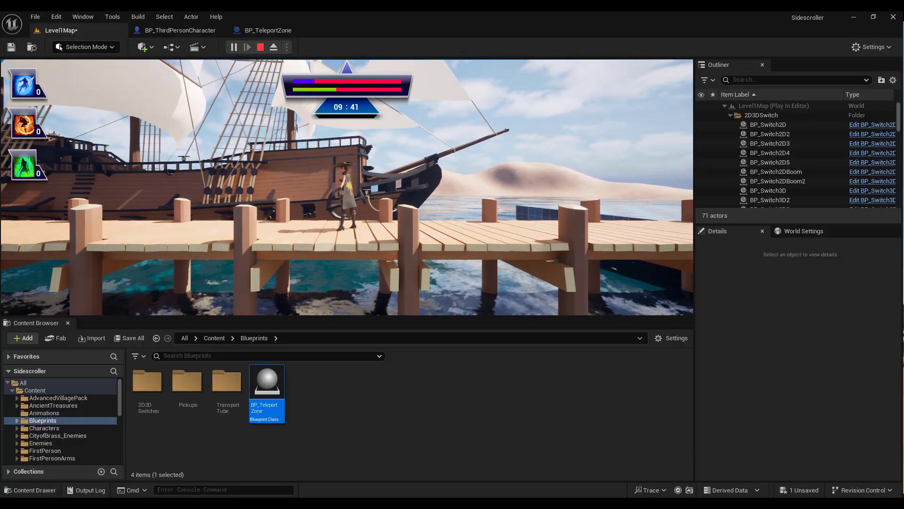
{"action": "key", "text": "Escape"}
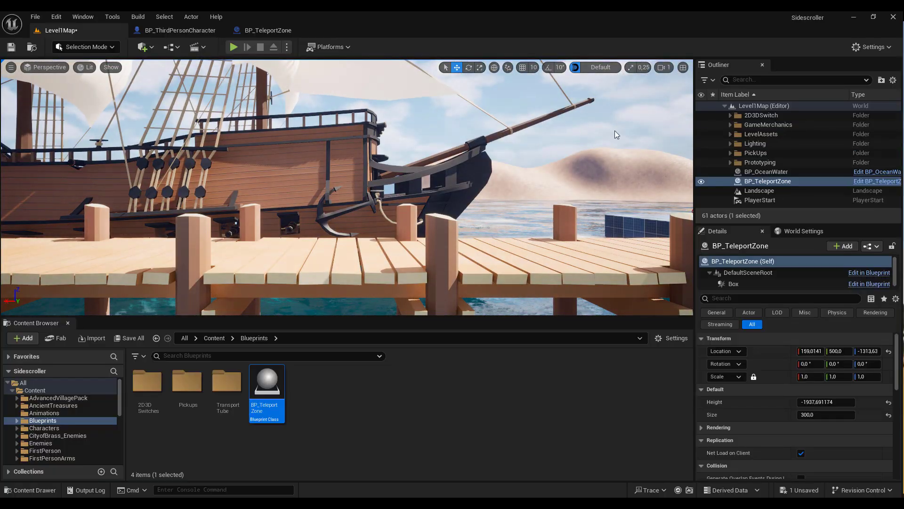
{"action": "key", "text": "f"}
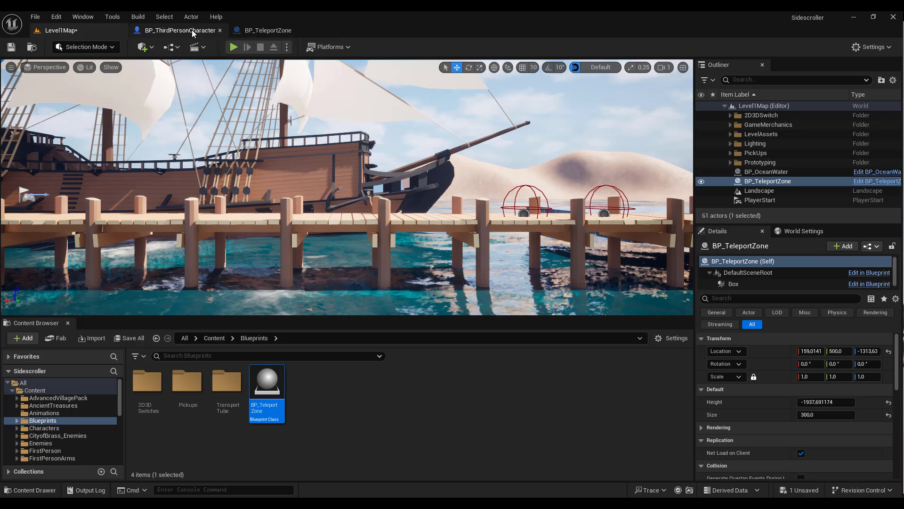
Switch to BP_ThirdPersonCharacter and navigate its Event Graph to the Player takes Damage chain.
{"action": "left_click", "coordinate": [191, 30]}
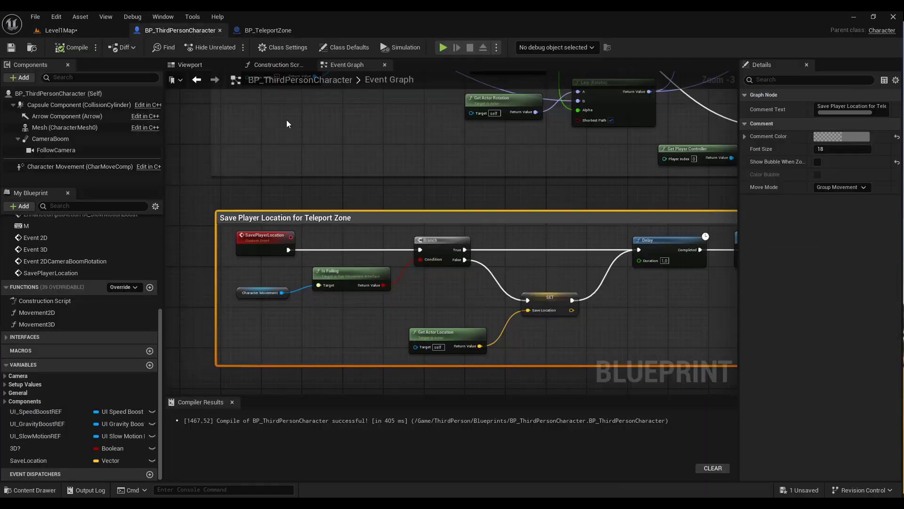
{"action": "scroll", "coordinate": [287, 123], "scroll_direction": "down", "scroll_amount": 2}
{"action": "scroll", "coordinate": [299, 210], "scroll_direction": "down", "scroll_amount": 2}
{"action": "right_click_drag", "start_coordinate": [309, 212], "coordinate": [336, 384]}
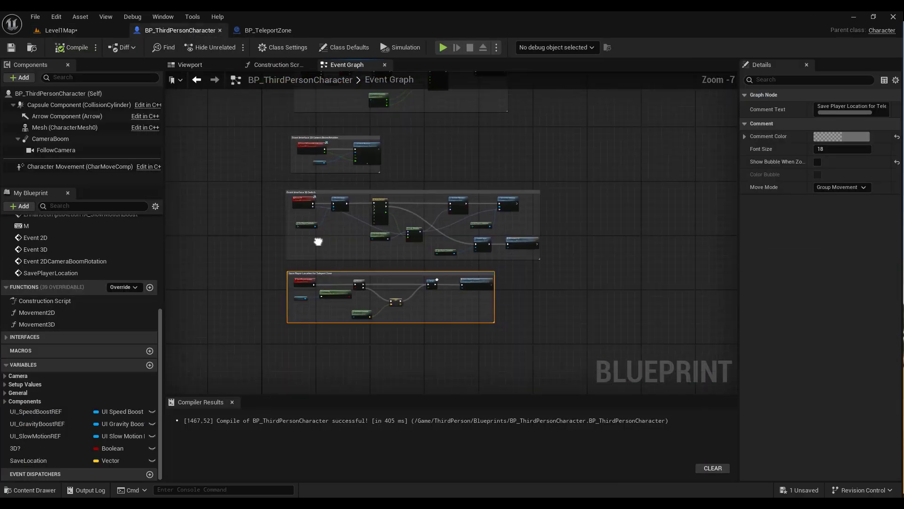
{"action": "scroll", "coordinate": [340, 346], "scroll_direction": "up", "scroll_amount": 2}
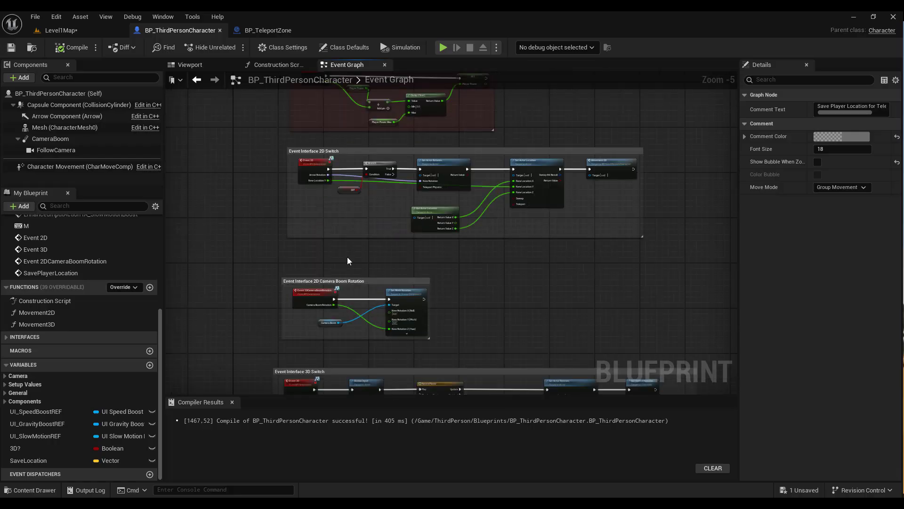
{"action": "mouse_move", "coordinate": [347, 256]}
{"action": "right_mouse_down"}
{"action": "mouse_move", "coordinate": [351, 240]}
{"action": "mouse_move", "coordinate": [358, 466]}
{"action": "right_mouse_up"}
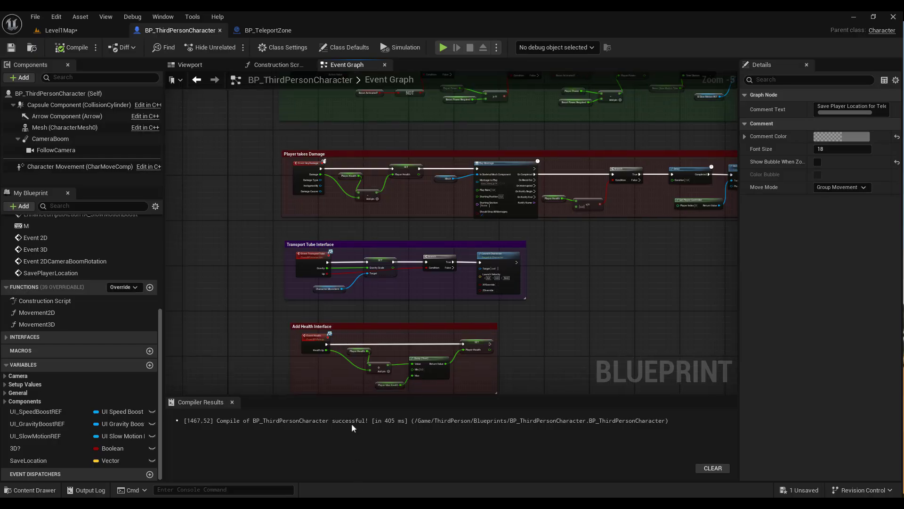
{"action": "scroll", "coordinate": [339, 211], "scroll_direction": "up", "scroll_amount": 1}
{"action": "scroll", "coordinate": [334, 337], "scroll_direction": "up", "scroll_amount": 1}
{"action": "scroll", "coordinate": [332, 376], "scroll_direction": "up", "scroll_amount": 2}
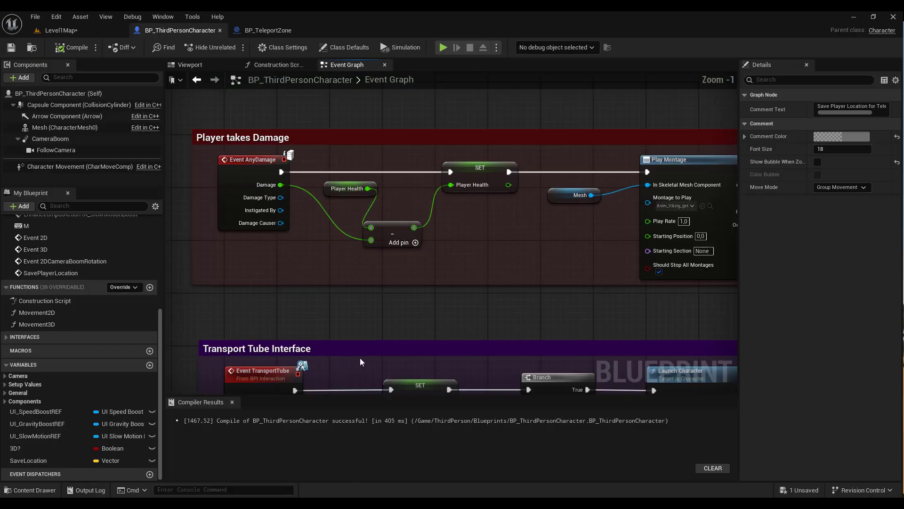
{"action": "scroll", "coordinate": [472, 278], "scroll_direction": "down", "scroll_amount": 1}
{"action": "mouse_move", "coordinate": [479, 271]}
{"action": "right_mouse_down"}
{"action": "mouse_move", "coordinate": [321, 256]}
{"action": "mouse_move", "coordinate": [151, 259]}
{"action": "right_mouse_up"}
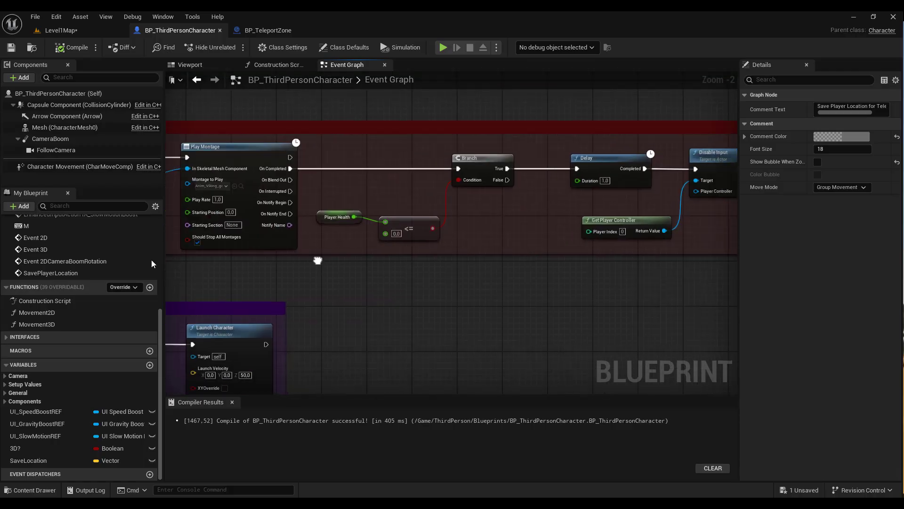
{"action": "scroll", "coordinate": [316, 259], "scroll_direction": "down", "scroll_amount": 2}
{"action": "scroll", "coordinate": [378, 252], "scroll_direction": "up", "scroll_amount": 3}
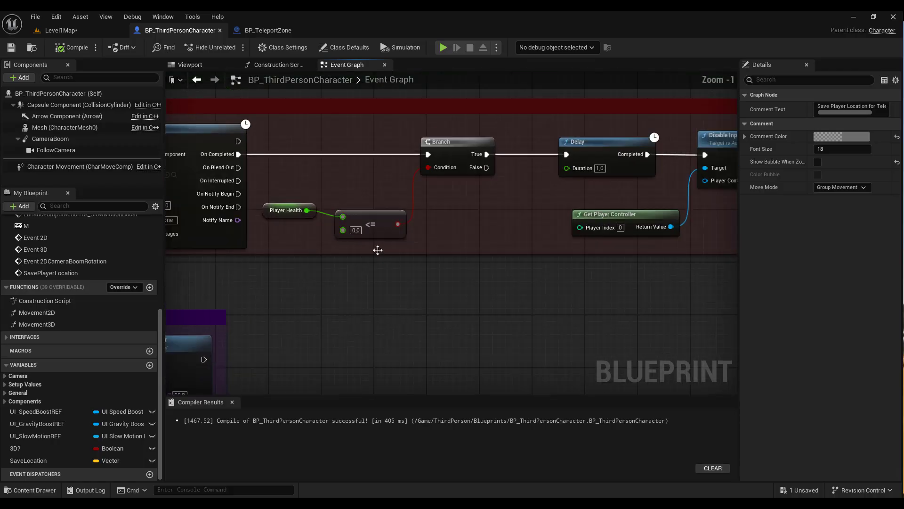
Reposition the <= and Player Health nodes and widen the Player takes Damage comment box.
{"action": "left_click_drag", "start_coordinate": [369, 221], "coordinate": [428, 205]}
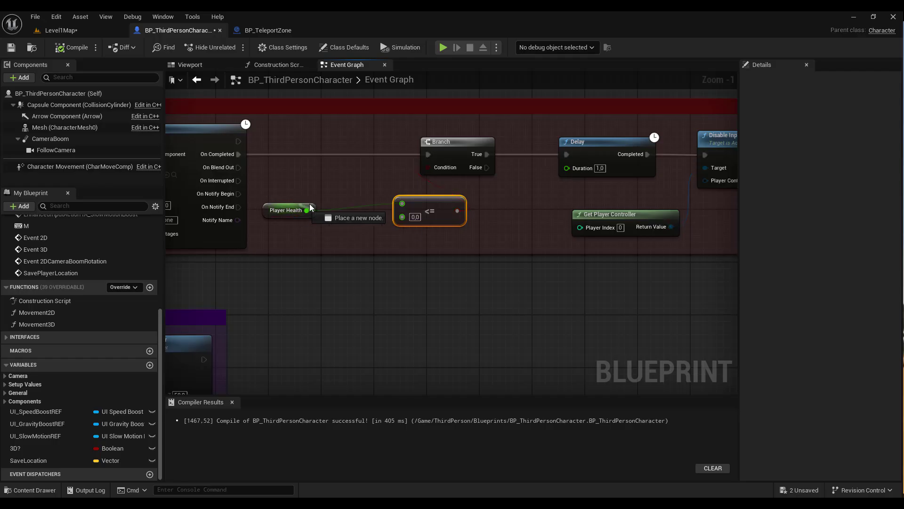
{"action": "left_click_drag", "start_coordinate": [306, 210], "coordinate": [361, 207]}
{"action": "key", "text": "Escape"}
{"action": "scroll", "coordinate": [363, 210], "scroll_direction": "down", "scroll_amount": 2}
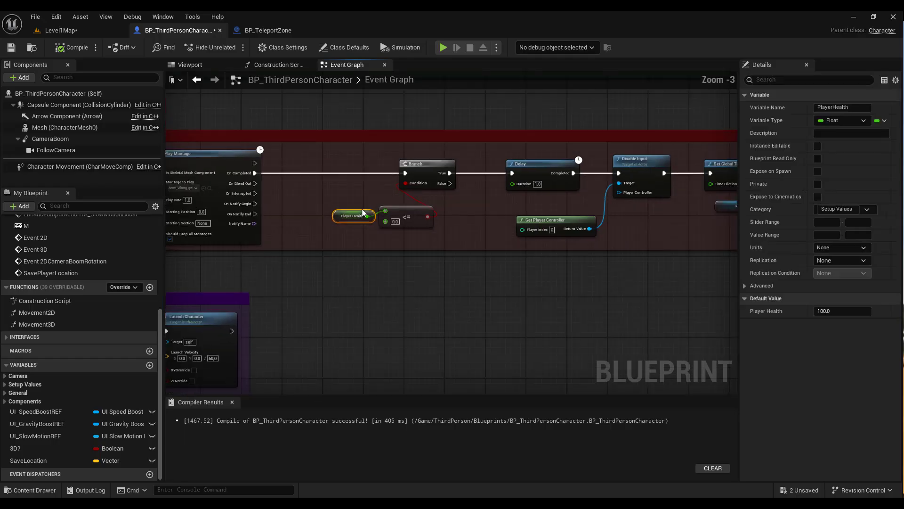
{"action": "scroll", "coordinate": [368, 270], "scroll_direction": "down", "scroll_amount": 2}
{"action": "scroll", "coordinate": [294, 275], "scroll_direction": "down", "scroll_amount": 1}
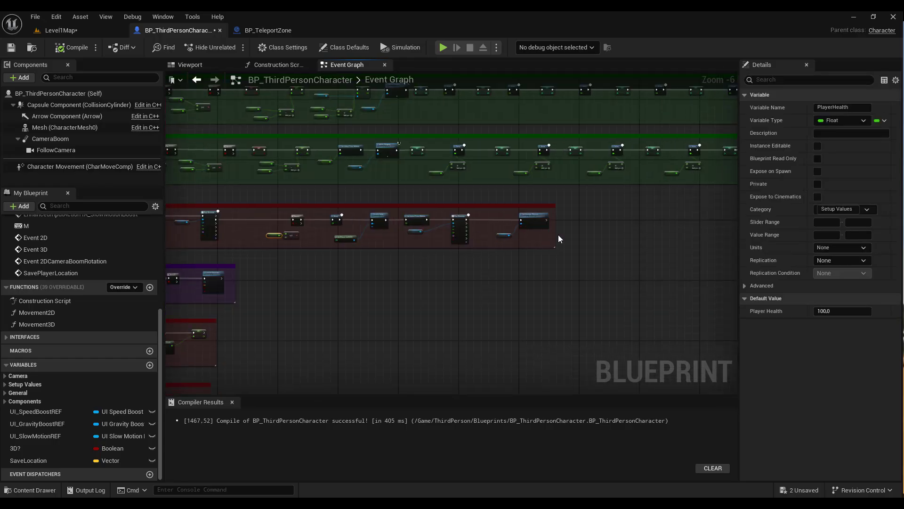
{"action": "mouse_move", "coordinate": [558, 235]}
{"action": "left_mouse_down"}
{"action": "mouse_move", "coordinate": [673, 239]}
{"action": "mouse_move", "coordinate": [706, 225]}
{"action": "left_mouse_up"}
Shift the later damage nodes right and search 'visib' from Play Montage's On Completed.
{"action": "left_click_drag", "start_coordinate": [262, 211], "coordinate": [443, 242]}
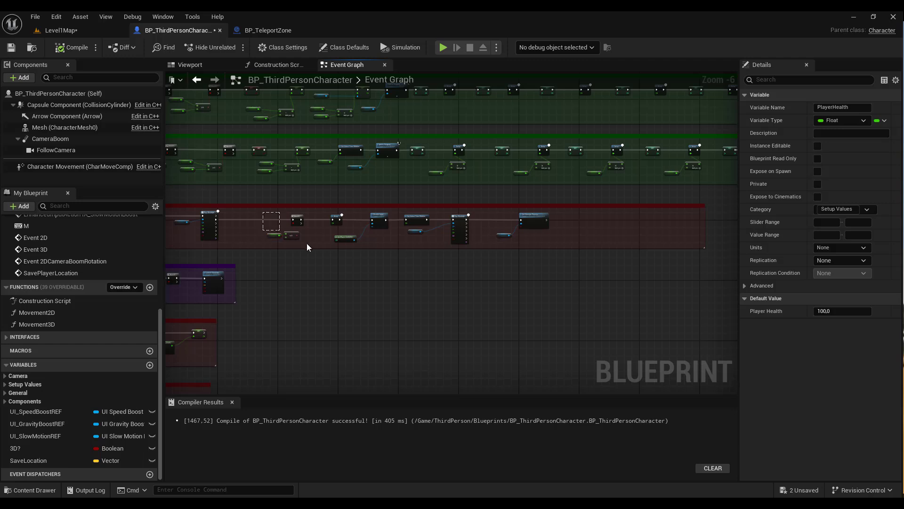
{"action": "left_click_drag", "start_coordinate": [521, 242], "coordinate": [656, 226]}
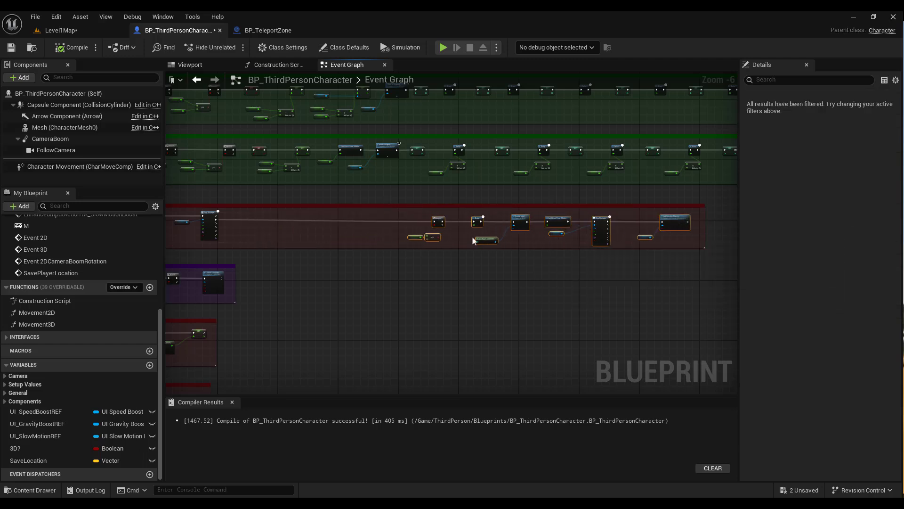
{"action": "scroll", "coordinate": [343, 236], "scroll_direction": "up", "scroll_amount": 2}
{"action": "scroll", "coordinate": [323, 214], "scroll_direction": "up", "scroll_amount": 2}
{"action": "right_click_drag", "start_coordinate": [323, 213], "coordinate": [351, 292]}
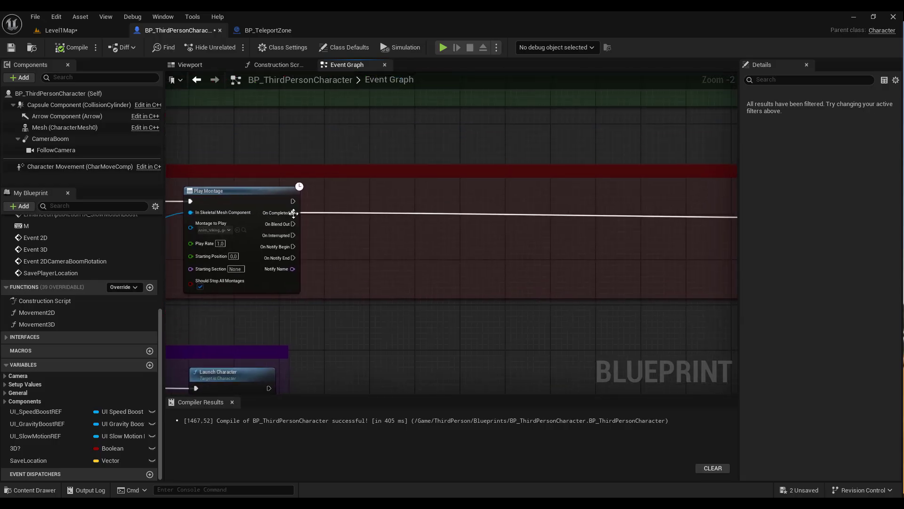
{"action": "left_click_drag", "start_coordinate": [293, 213], "coordinate": [369, 218]}
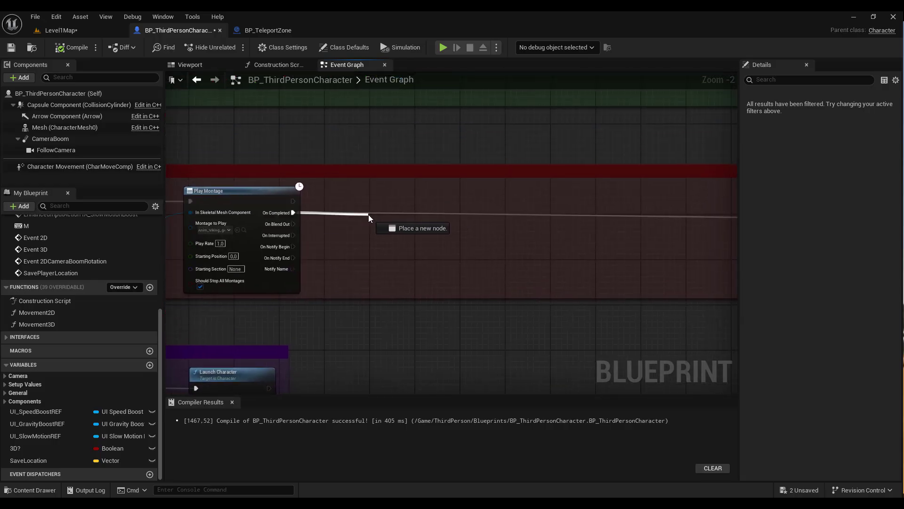
{"action": "type", "text": "set visib"}
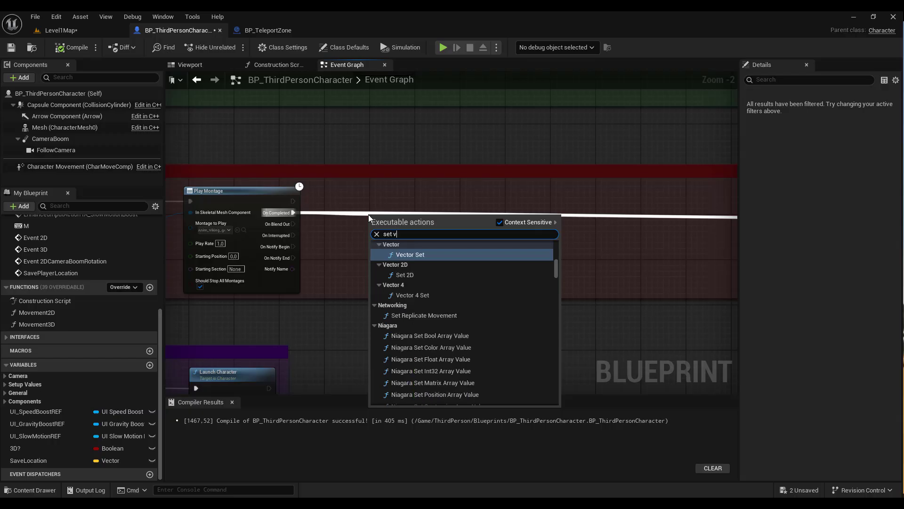
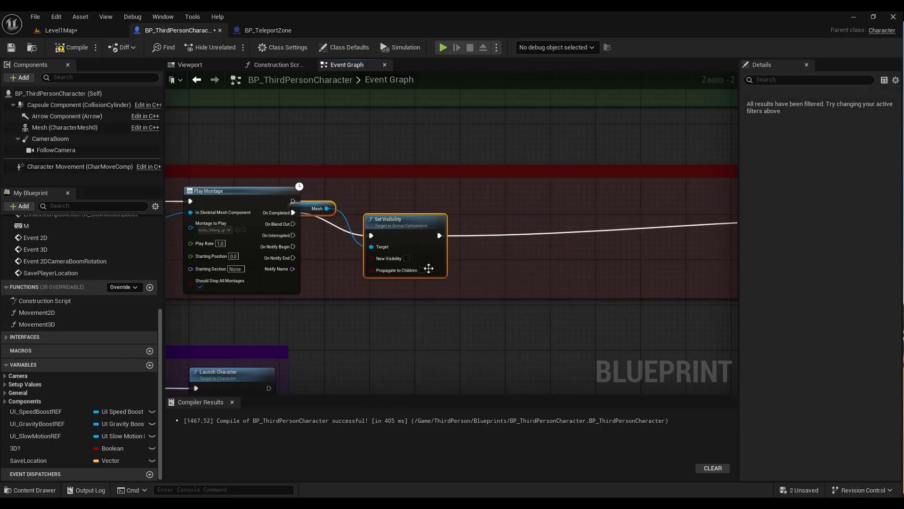
Add a Set Visibility node after Play Montage, targeting the Mesh.
{"action": "left_click_drag", "start_coordinate": [423, 217], "coordinate": [463, 200]}
{"action": "left_click", "coordinate": [341, 186]}
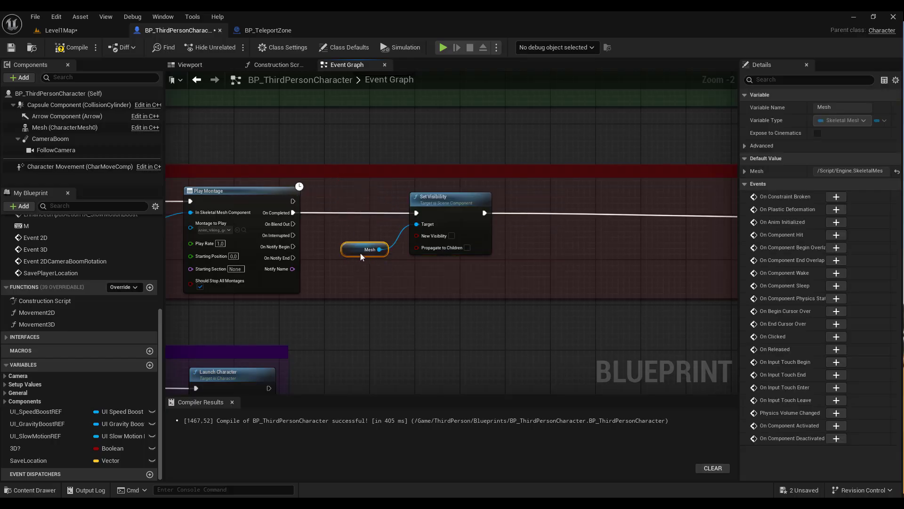
{"action": "right_click_drag", "start_coordinate": [504, 244], "coordinate": [399, 259]}
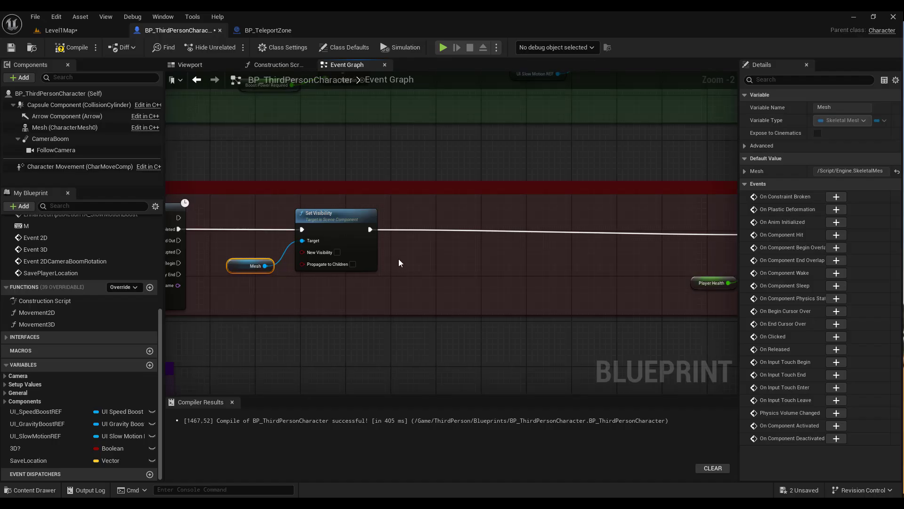
Add a 0.05-second Delay after Set Visibility, then duplicate the Mesh, Set Visibility and Delay nodes.
{"action": "left_click_drag", "start_coordinate": [370, 230], "coordinate": [419, 231]}
{"action": "type", "text": "delay"}
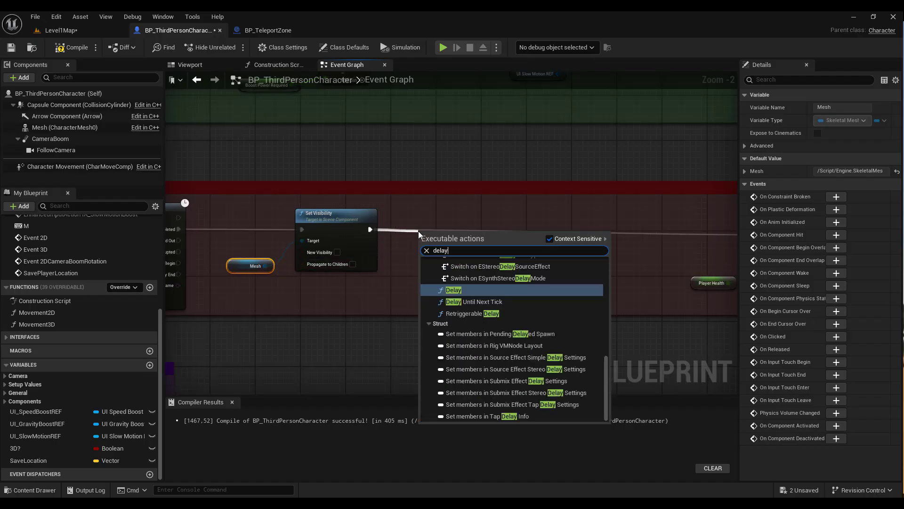
{"action": "key", "text": "Return"}
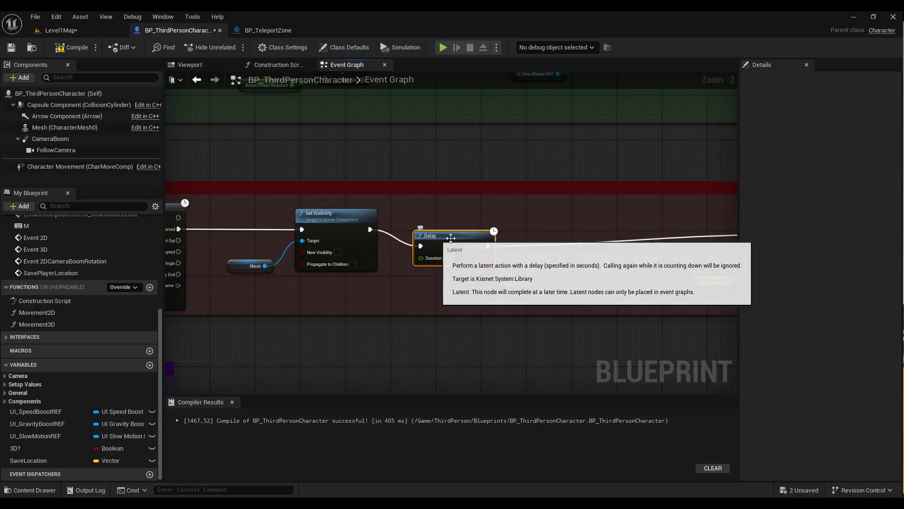
{"action": "left_click_drag", "start_coordinate": [454, 236], "coordinate": [455, 226]}
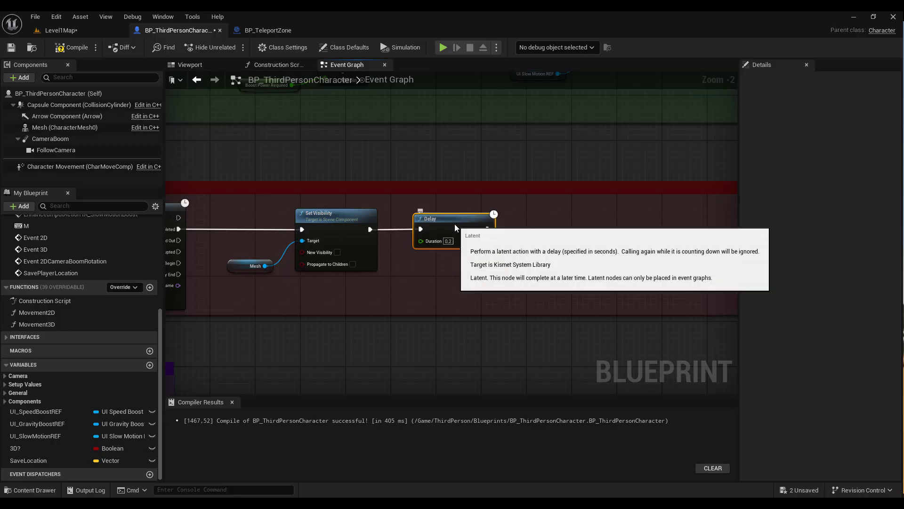
{"action": "left_click", "coordinate": [449, 242]}
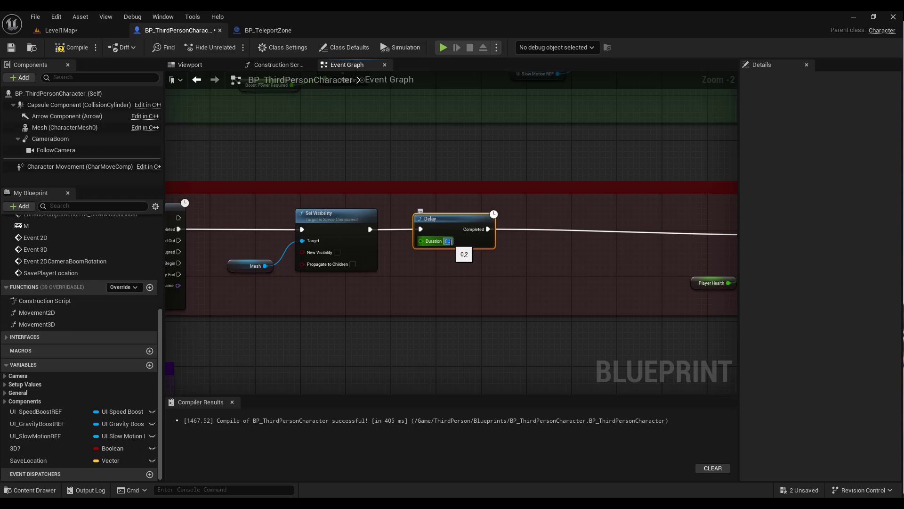
{"action": "left_click", "coordinate": [448, 241]}
{"action": "type", "text": "0,05"}
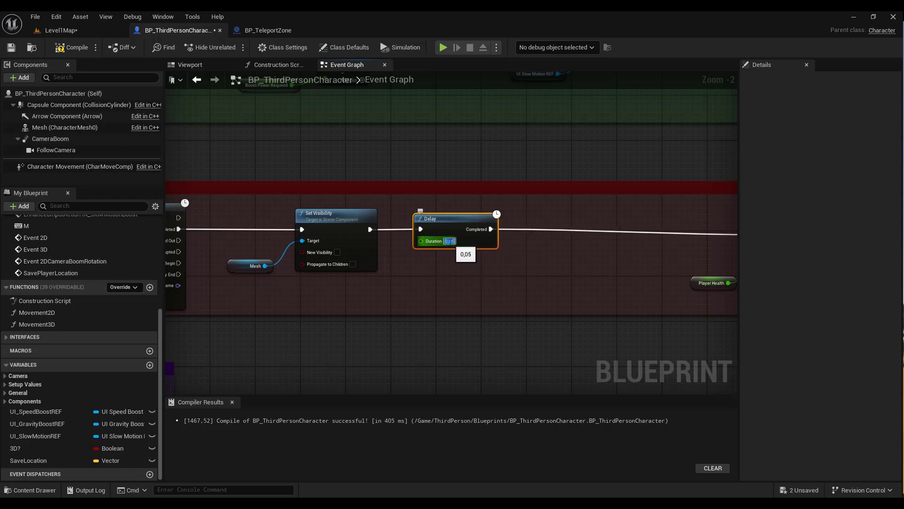
{"action": "mouse_move", "coordinate": [239, 207]}
{"action": "left_mouse_down"}
{"action": "mouse_move", "coordinate": [444, 277]}
{"action": "mouse_move", "coordinate": [553, 218]}
{"action": "mouse_move", "coordinate": [561, 240]}
{"action": "left_mouse_up"}
{"action": "key", "text": "ctrl+v"}
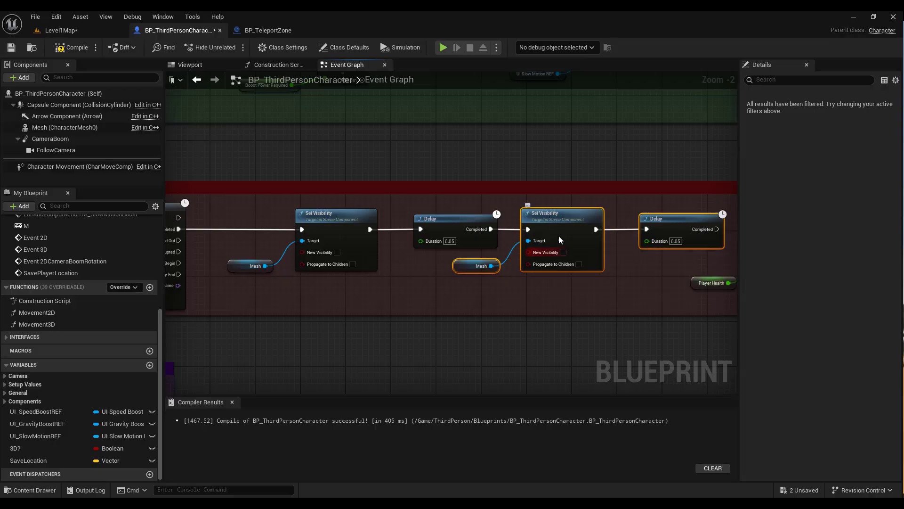
Move the Branch through Play Montage nodes further right, opening space after the visibility chain.
{"action": "scroll", "coordinate": [621, 288], "scroll_direction": "down", "scroll_amount": 2}
{"action": "right_click_drag", "start_coordinate": [546, 298], "coordinate": [284, 279]}
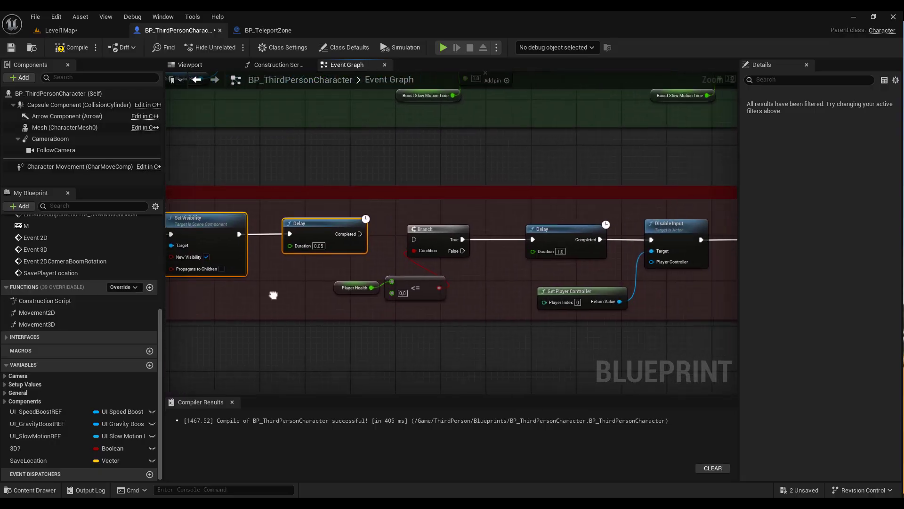
{"action": "scroll", "coordinate": [285, 279], "scroll_direction": "down", "scroll_amount": 1}
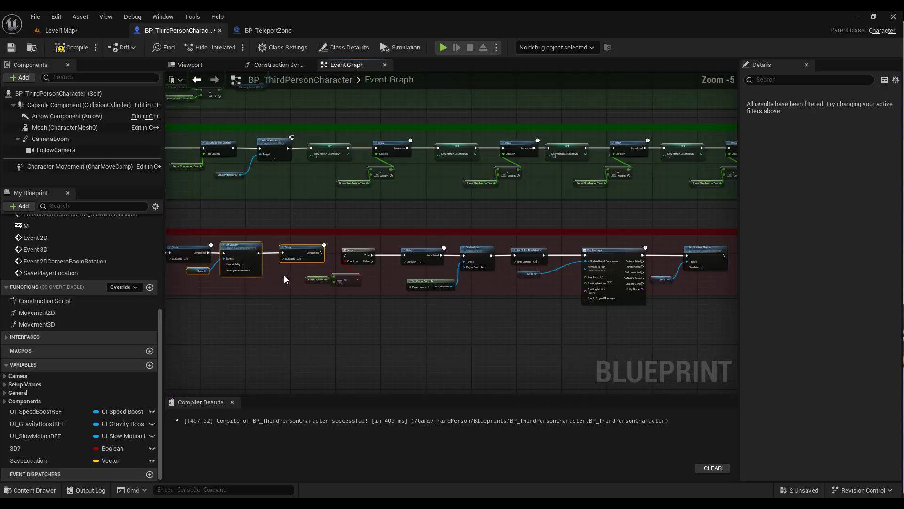
{"action": "left_click_drag", "start_coordinate": [339, 245], "coordinate": [624, 299]}
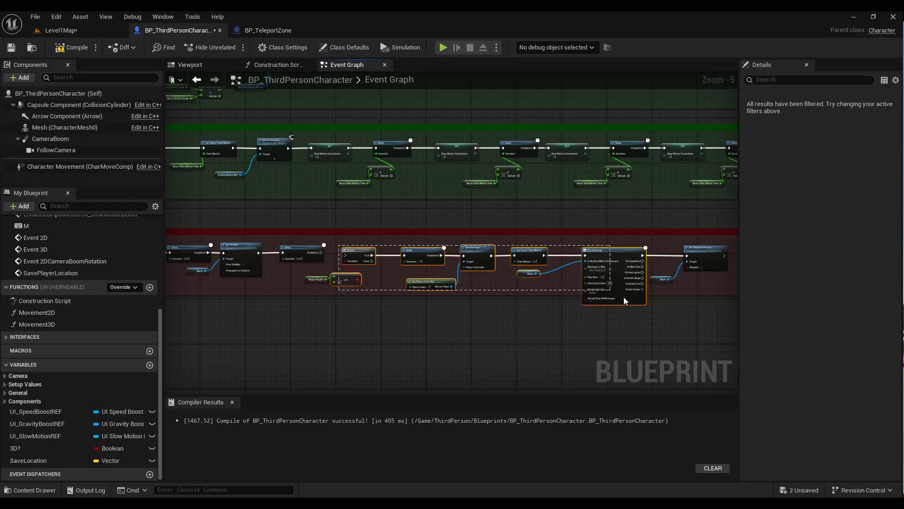
{"action": "left_click_drag", "start_coordinate": [696, 294], "coordinate": [686, 294]}
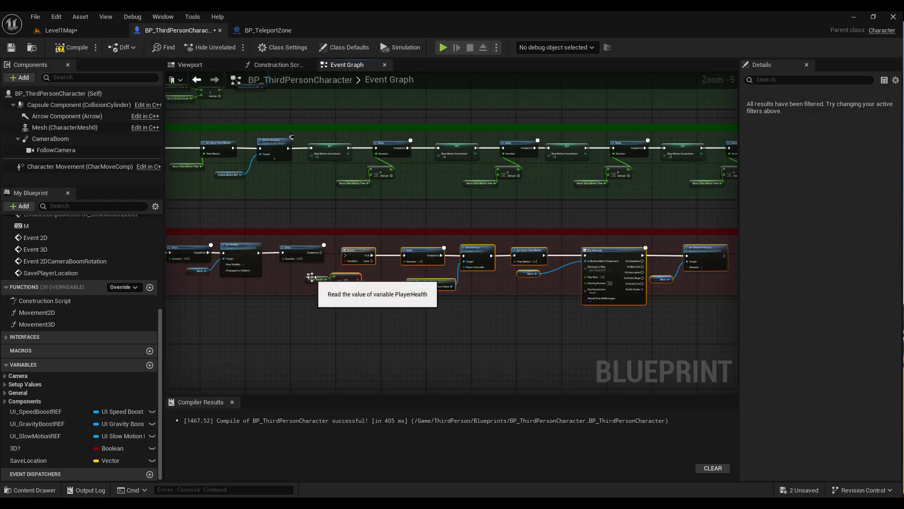
{"action": "right_click_drag", "start_coordinate": [376, 307], "coordinate": [299, 296]}
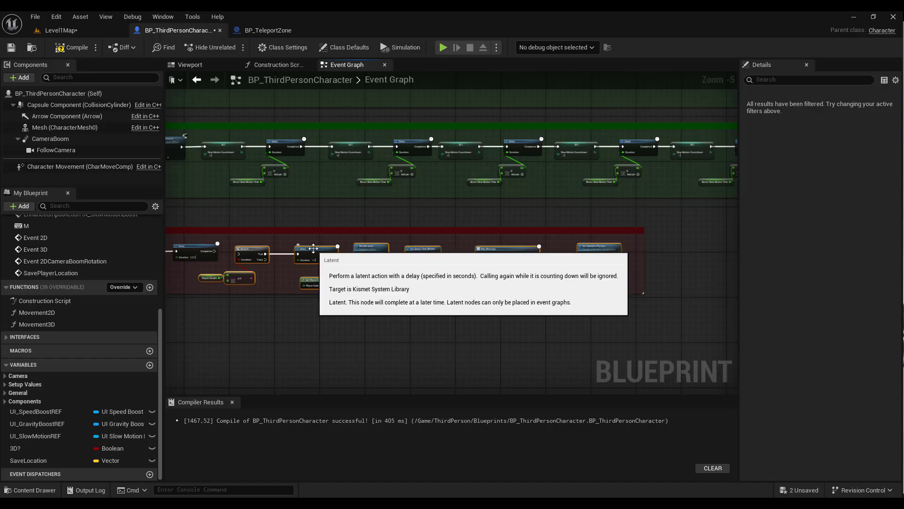
{"action": "left_click_drag", "start_coordinate": [313, 248], "coordinate": [467, 248]}
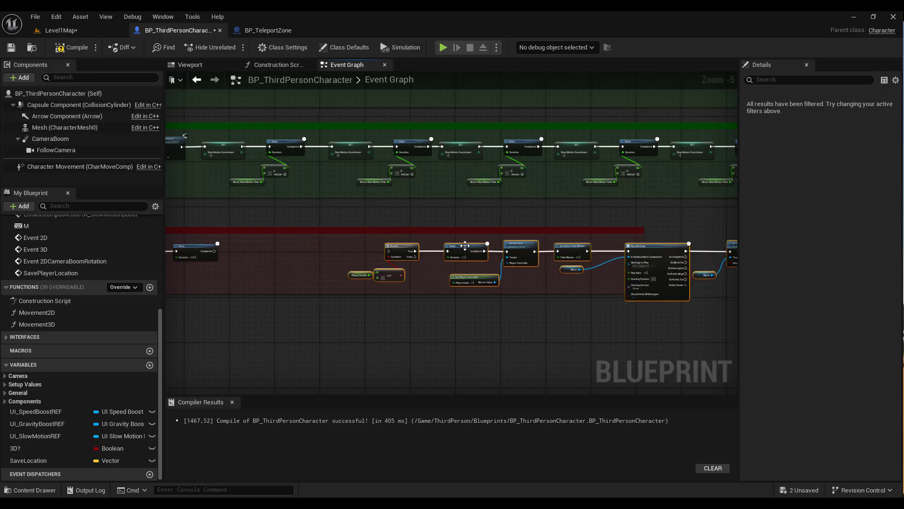
{"action": "right_click_drag", "start_coordinate": [229, 306], "coordinate": [392, 297]}
{"action": "scroll", "coordinate": [357, 260], "scroll_direction": "up", "scroll_amount": 4}
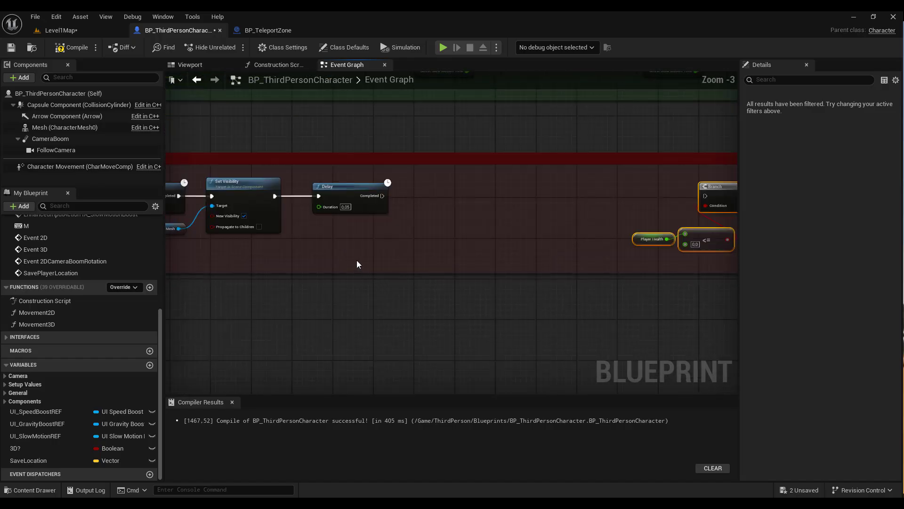
{"action": "mouse_move", "coordinate": [357, 260]}
{"action": "right_mouse_down"}
{"action": "mouse_move", "coordinate": [413, 307]}
{"action": "mouse_move", "coordinate": [376, 304]}
{"action": "mouse_move", "coordinate": [632, 292]}
{"action": "mouse_move", "coordinate": [488, 299]}
{"action": "mouse_move", "coordinate": [586, 302]}
{"action": "right_mouse_up"}
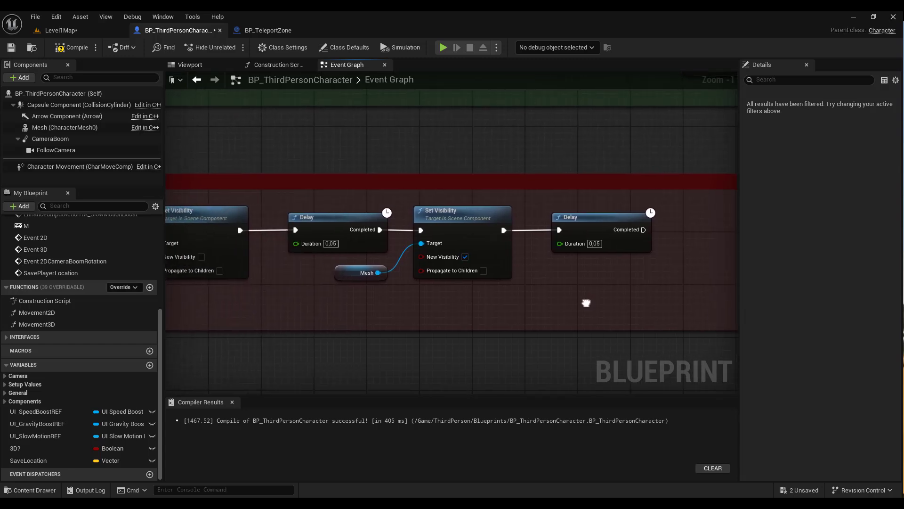
Duplicate the Set Visibility, Delay and Mesh nodes and place the copies after the chain.
{"action": "right_click_drag", "start_coordinate": [342, 317], "coordinate": [378, 294]}
{"action": "right_click_drag", "start_coordinate": [272, 180], "coordinate": [375, 190]}
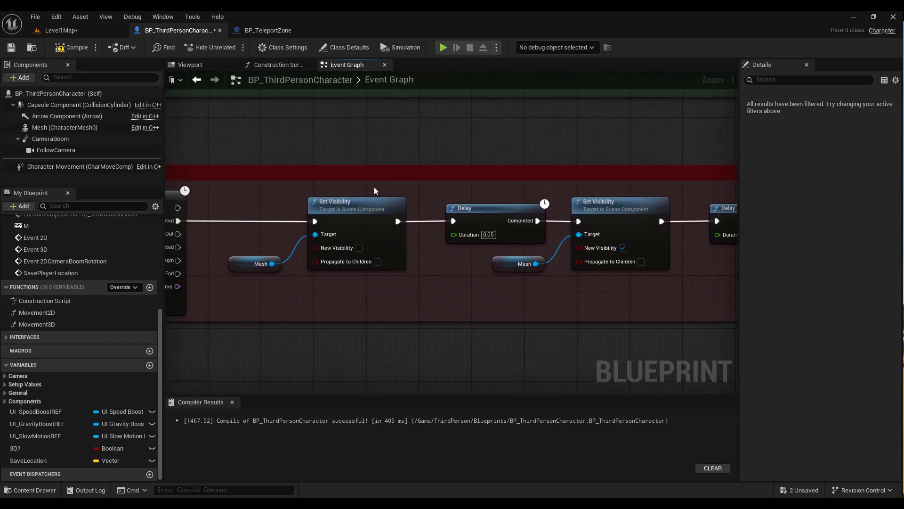
{"action": "mouse_move", "coordinate": [259, 183]}
{"action": "left_mouse_down"}
{"action": "mouse_move", "coordinate": [576, 305]}
{"action": "mouse_move", "coordinate": [618, 305]}
{"action": "left_mouse_up"}
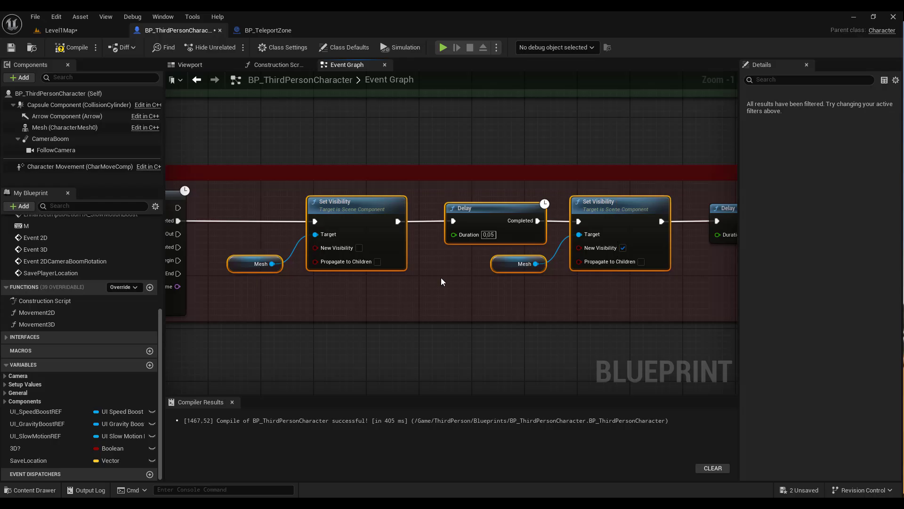
{"action": "key", "text": "ctrl+v"}
{"action": "right_click_drag", "start_coordinate": [440, 281], "coordinate": [203, 303]}
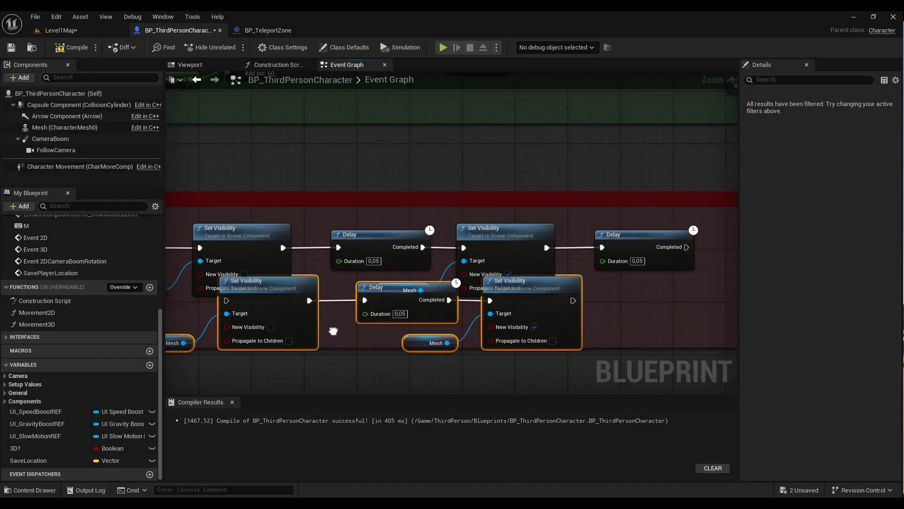
{"action": "mouse_move", "coordinate": [570, 281]}
{"action": "left_mouse_down"}
{"action": "mouse_move", "coordinate": [660, 263]}
{"action": "mouse_move", "coordinate": [485, 244]}
{"action": "left_mouse_up"}
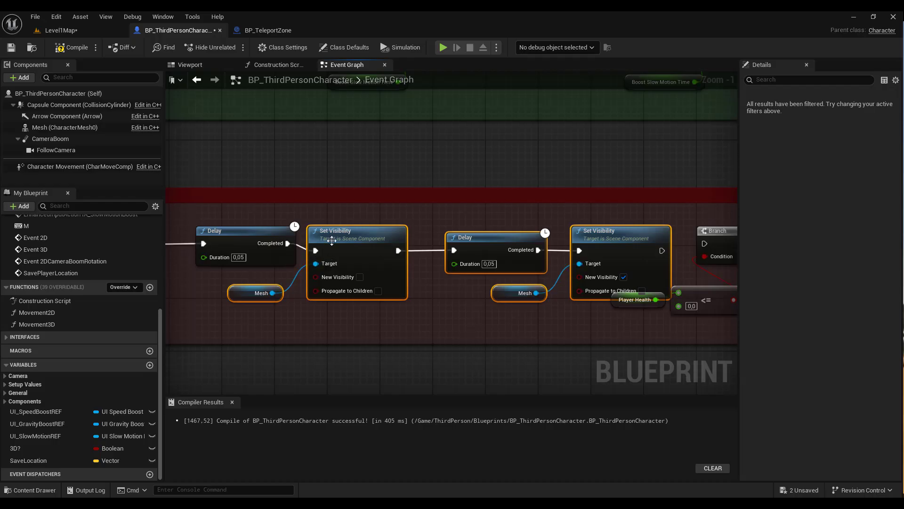
Rearrange the Player Health and <= nodes, and wire the last Set Visibility into the Branch.
{"action": "mouse_move", "coordinate": [315, 308]}
{"action": "right_mouse_down"}
{"action": "mouse_move", "coordinate": [476, 298]}
{"action": "mouse_move", "coordinate": [178, 287]}
{"action": "right_mouse_up"}
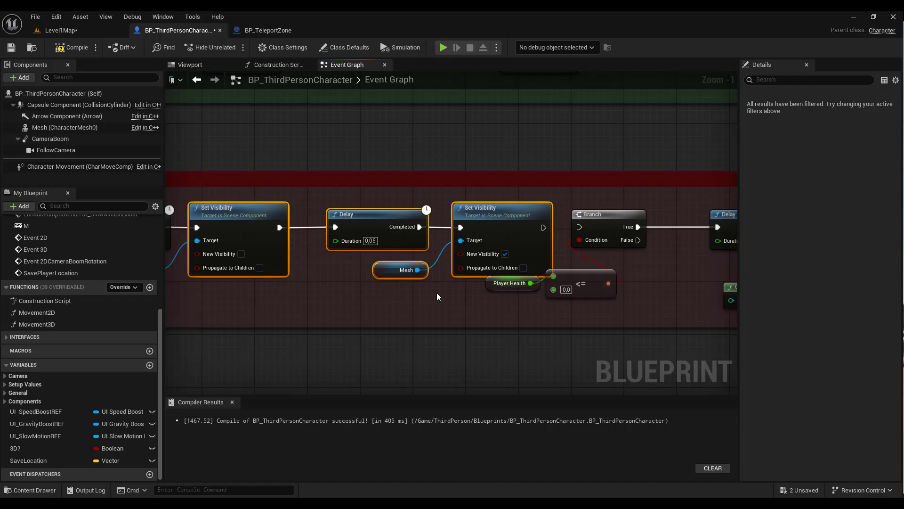
{"action": "left_click_drag", "start_coordinate": [497, 287], "coordinate": [528, 300]}
{"action": "left_click_drag", "start_coordinate": [575, 283], "coordinate": [607, 272]}
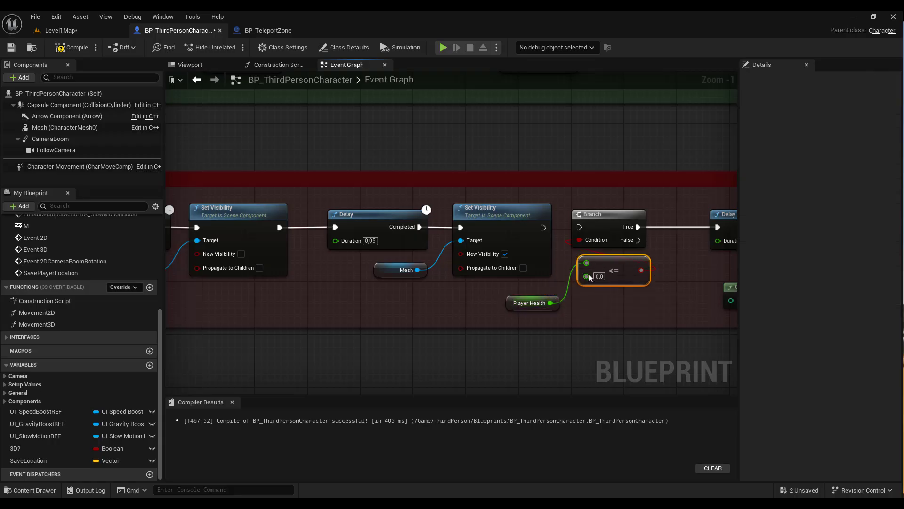
{"action": "left_click_drag", "start_coordinate": [521, 298], "coordinate": [611, 311]}
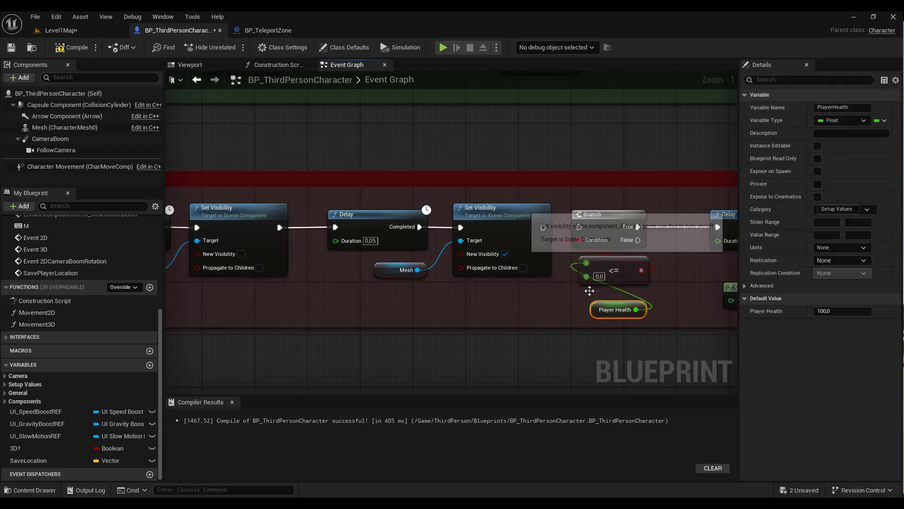
{"action": "left_click_drag", "start_coordinate": [585, 229], "coordinate": [585, 229]}
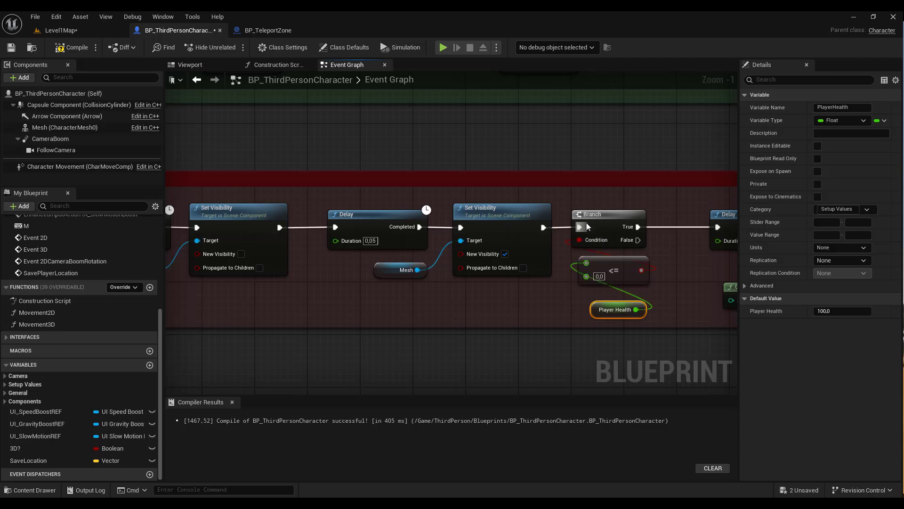
Widen the comment box around Play Montage and Set Simulate Physics.
{"action": "mouse_move", "coordinate": [585, 229]}
{"action": "right_mouse_down"}
{"action": "mouse_move", "coordinate": [289, 273]}
{"action": "mouse_move", "coordinate": [378, 187]}
{"action": "right_mouse_up"}
{"action": "left_click_drag", "start_coordinate": [377, 186], "coordinate": [727, 205]}
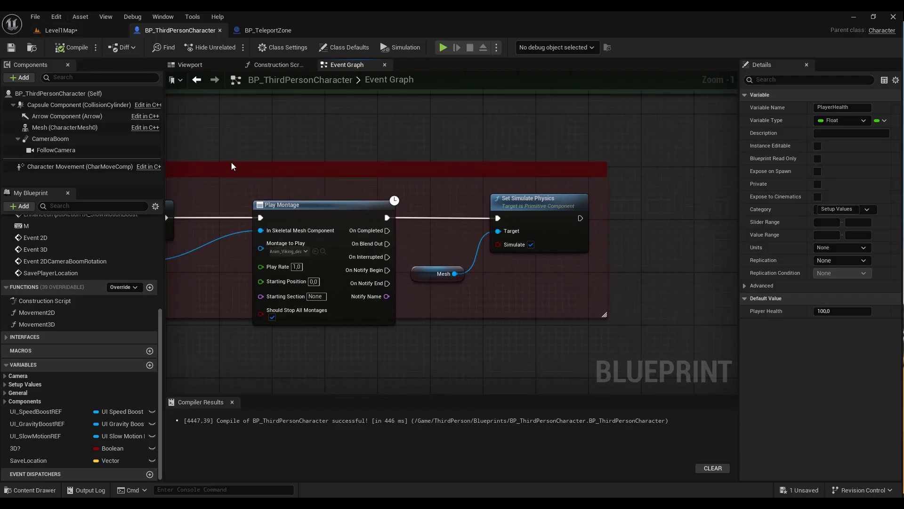
{"action": "mouse_move", "coordinate": [231, 166]}
{"action": "right_mouse_down"}
{"action": "mouse_move", "coordinate": [337, 190]}
{"action": "mouse_move", "coordinate": [502, 172]}
{"action": "mouse_move", "coordinate": [534, 178]}
{"action": "mouse_move", "coordinate": [479, 147]}
{"action": "right_mouse_up"}
Switch to the Level1Map level and run a brief play test.
{"action": "left_click", "coordinate": [62, 30]}
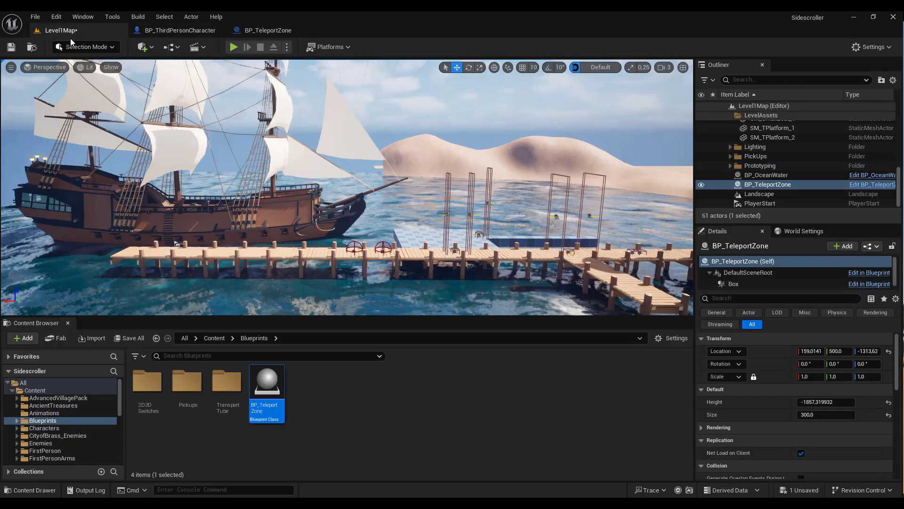
{"action": "left_click", "coordinate": [232, 48]}
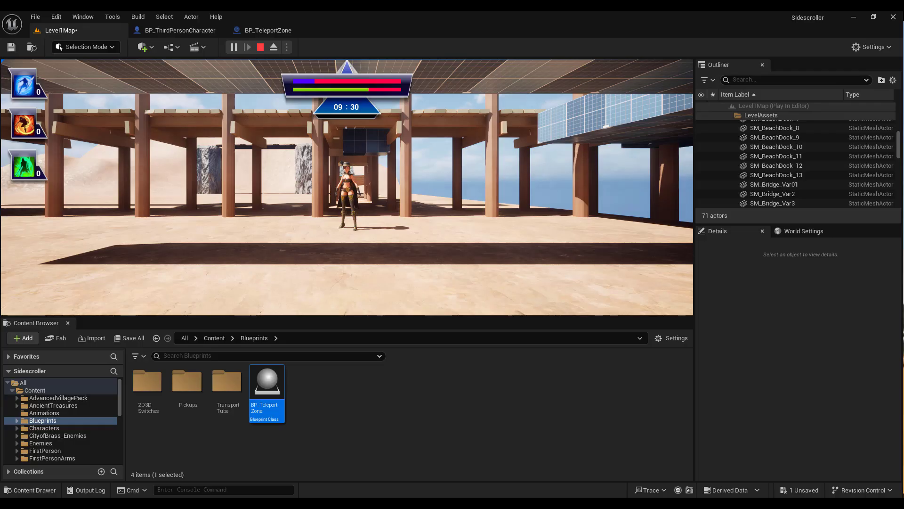
{"action": "key", "text": "Escape"}
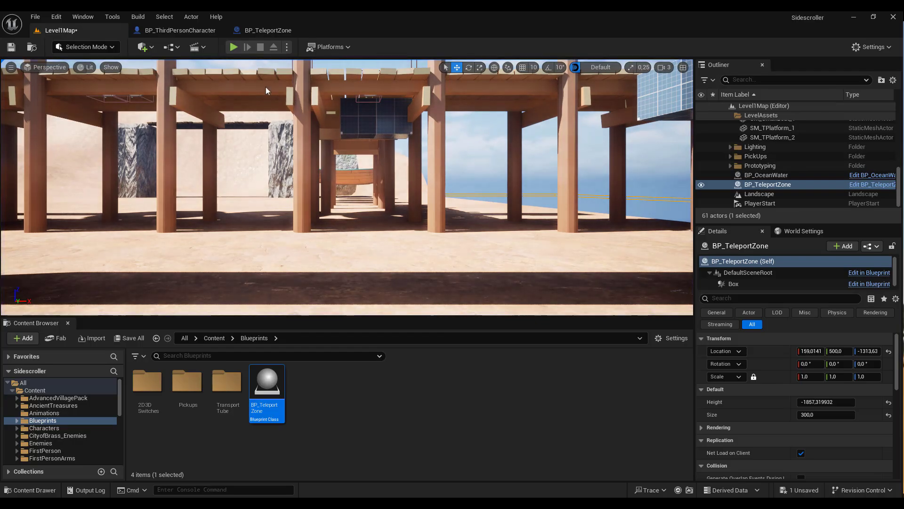
Play-test again, running the character right along the dock, then return to the editor.
{"action": "left_click", "coordinate": [234, 47]}
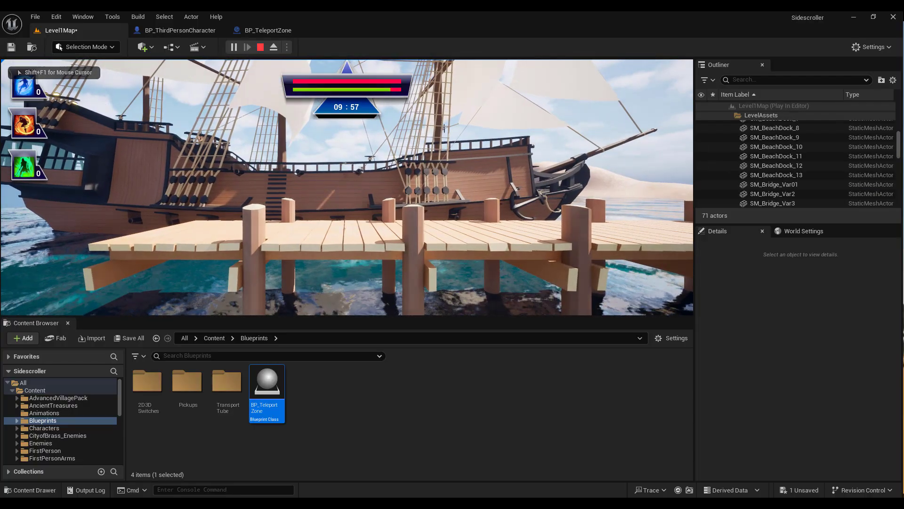
{"action": "key", "text": "d"}
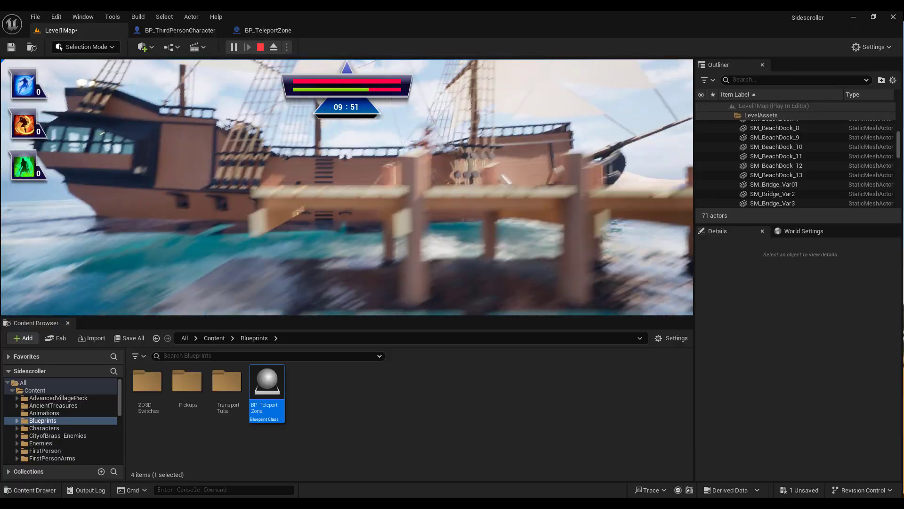
{"action": "key", "text": "d"}
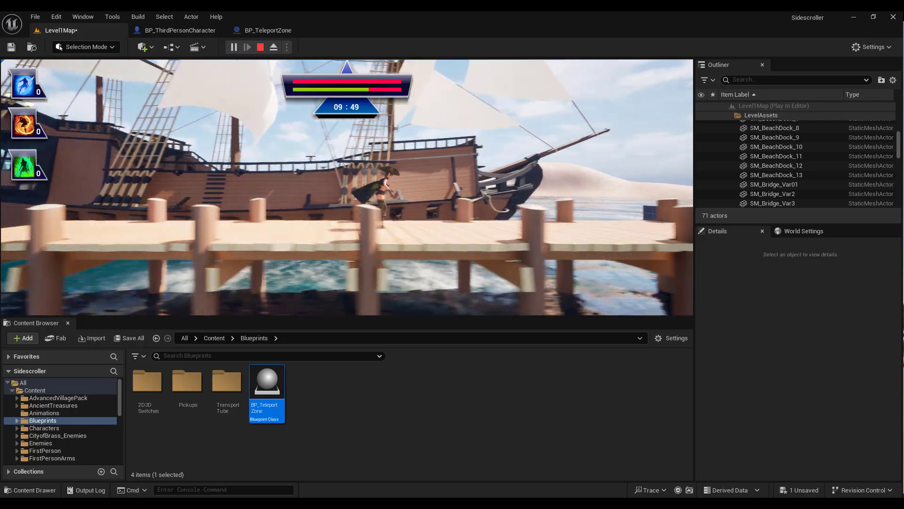
{"action": "key", "text": "Escape"}
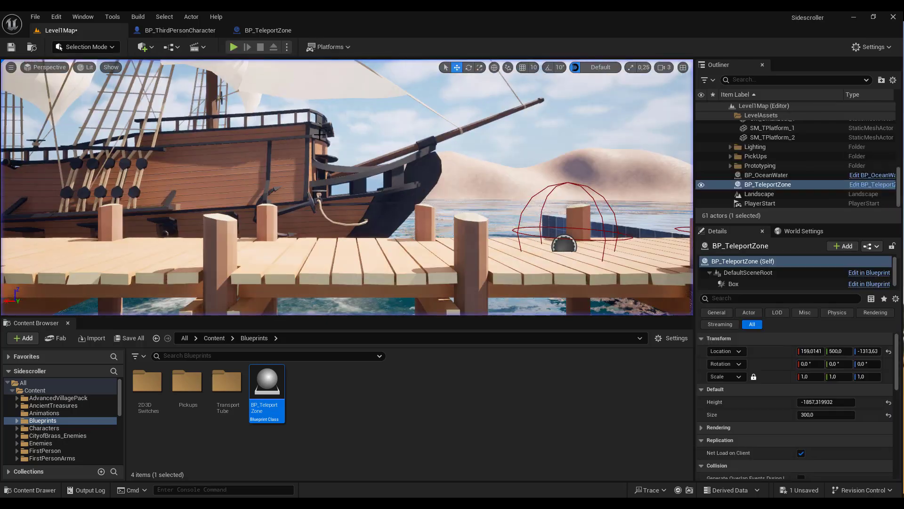
Select the Landscape and drag it up to Z -623.888 so sand covers the dock.
{"action": "mouse_move", "coordinate": [375, 155]}
{"action": "right_mouse_down"}
{"action": "mouse_move", "coordinate": [358, 160]}
{"action": "mouse_move", "coordinate": [542, 183]}
{"action": "right_mouse_up"}
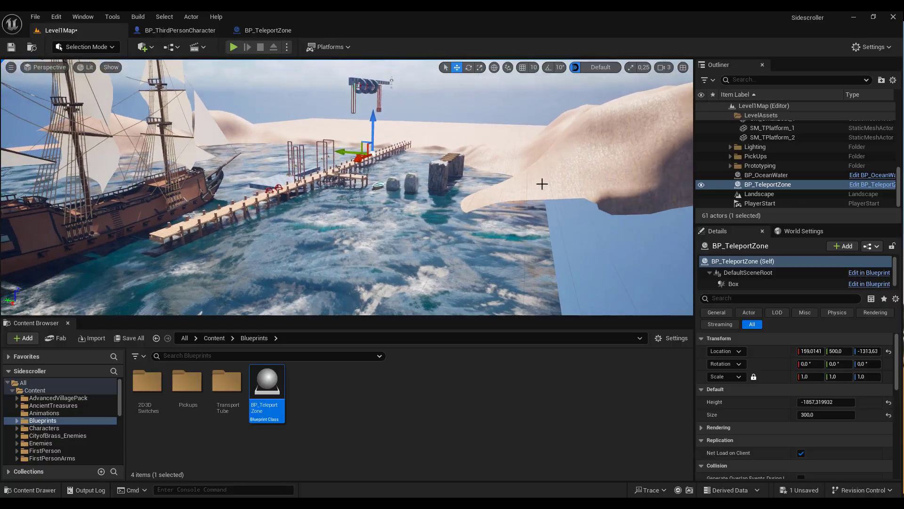
{"action": "left_click", "coordinate": [536, 143]}
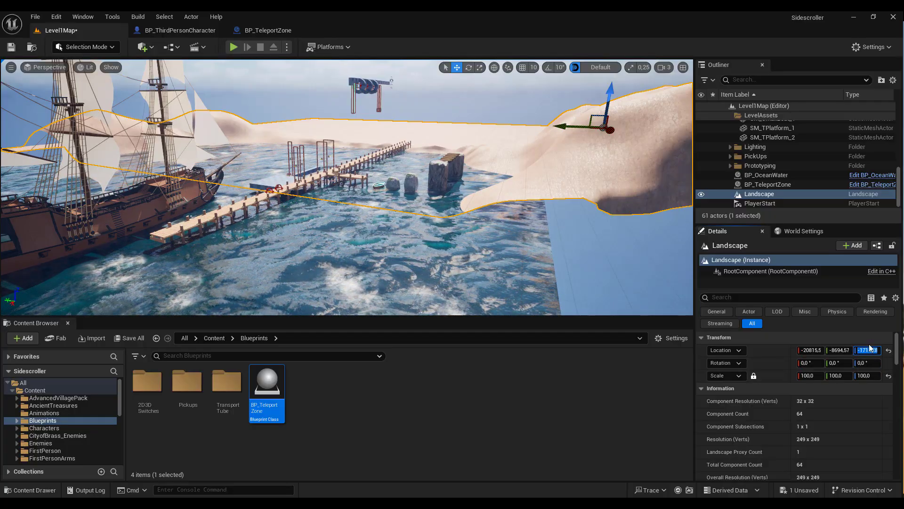
{"action": "right_click_drag", "start_coordinate": [650, 177], "coordinate": [659, 166]}
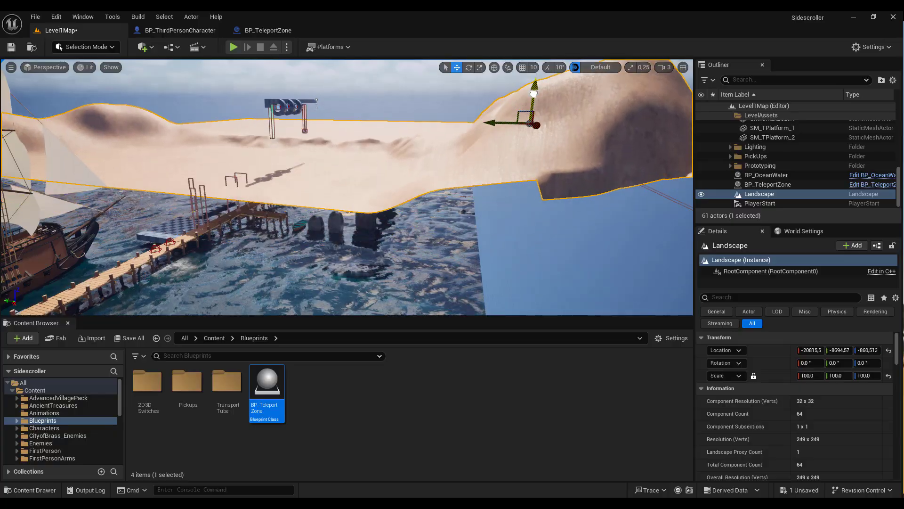
{"action": "left_click_drag", "start_coordinate": [533, 106], "coordinate": [534, 77]}
{"action": "right_click_drag", "start_coordinate": [458, 148], "coordinate": [458, 147]}
{"action": "right_click_drag", "start_coordinate": [321, 127], "coordinate": [322, 127]}
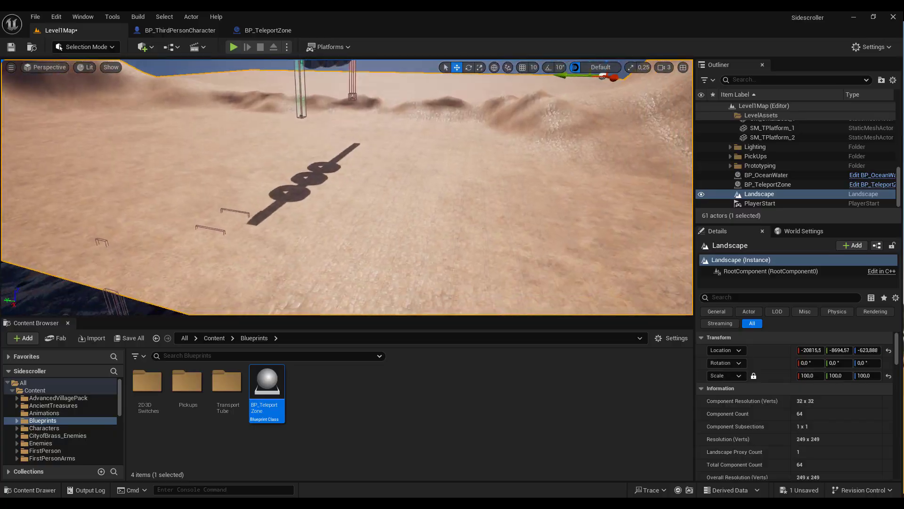
Switch to Landscape Mode's Sculpt tool with brush size 2375.757812.
{"action": "left_click", "coordinate": [84, 47]}
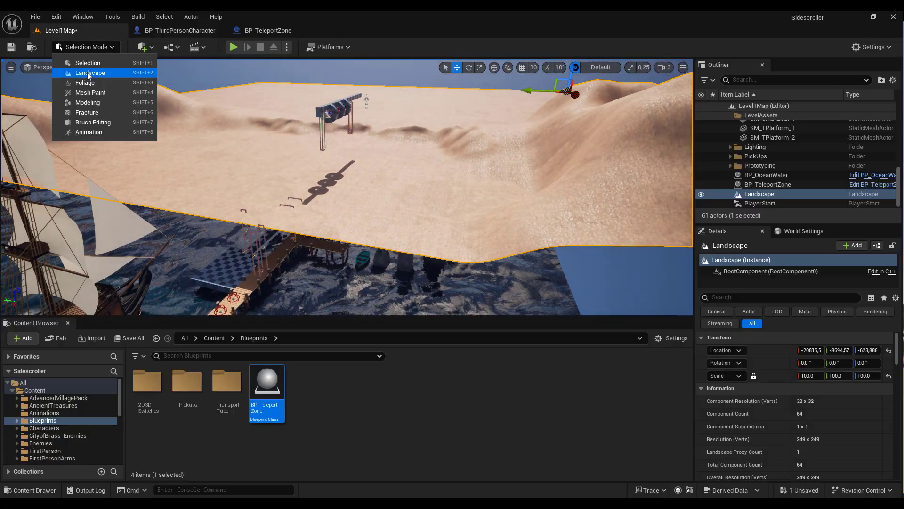
{"action": "left_click", "coordinate": [71, 73]}
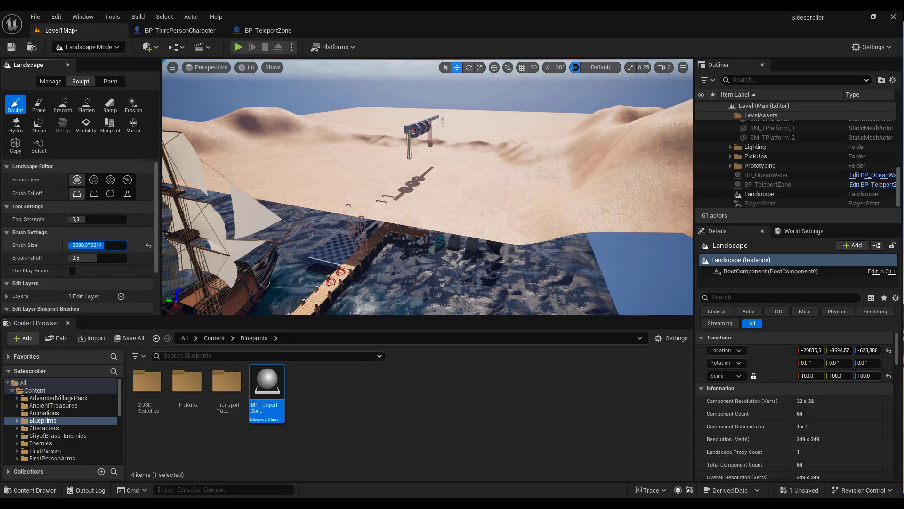
{"action": "key", "text": "Return"}
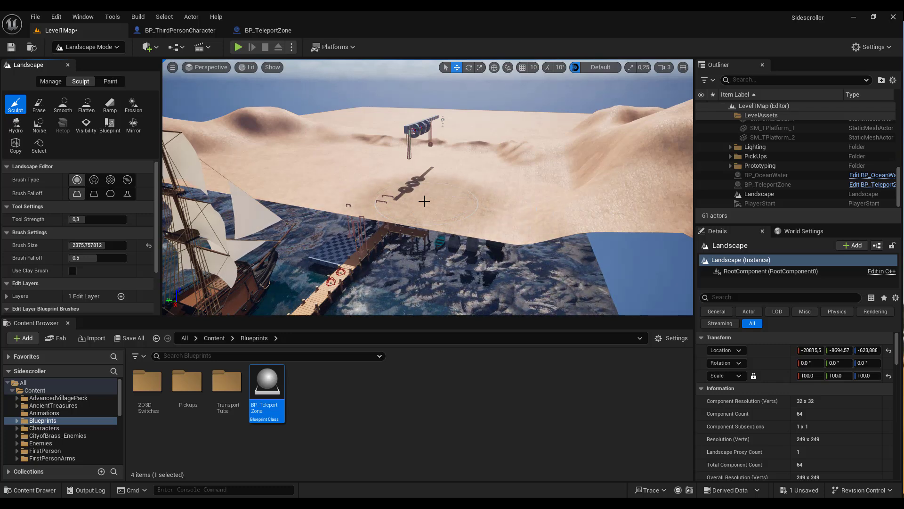
Lower the sand around the pier, carving a water basin that reveals the rocks and boat.
{"action": "mouse_move", "coordinate": [424, 201]}
{"action": "left_mouse_down", "text": "shift"}
{"action": "mouse_move", "coordinate": [484, 217]}
{"action": "mouse_move", "coordinate": [496, 200]}
{"action": "mouse_move", "coordinate": [433, 176]}
{"action": "mouse_move", "coordinate": [383, 210]}
{"action": "mouse_move", "coordinate": [273, 189]}
{"action": "mouse_move", "coordinate": [283, 174]}
{"action": "left_mouse_up", "text": "shift"}
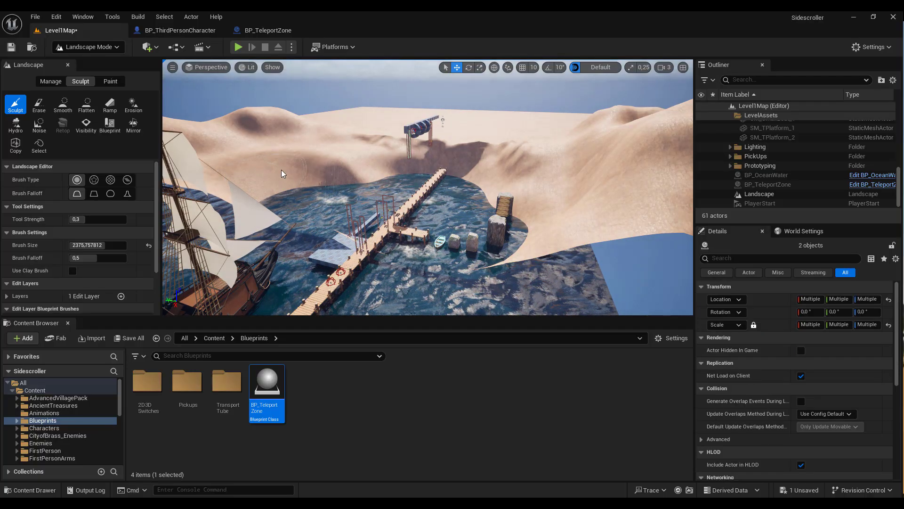
{"action": "key", "text": "Escape"}
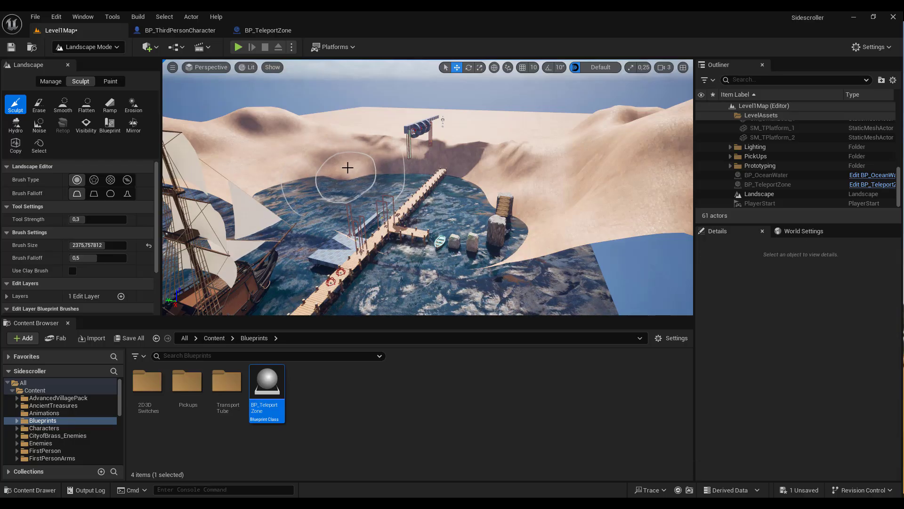
{"action": "left_click_drag", "start_coordinate": [348, 168], "coordinate": [293, 174], "text": "shift"}
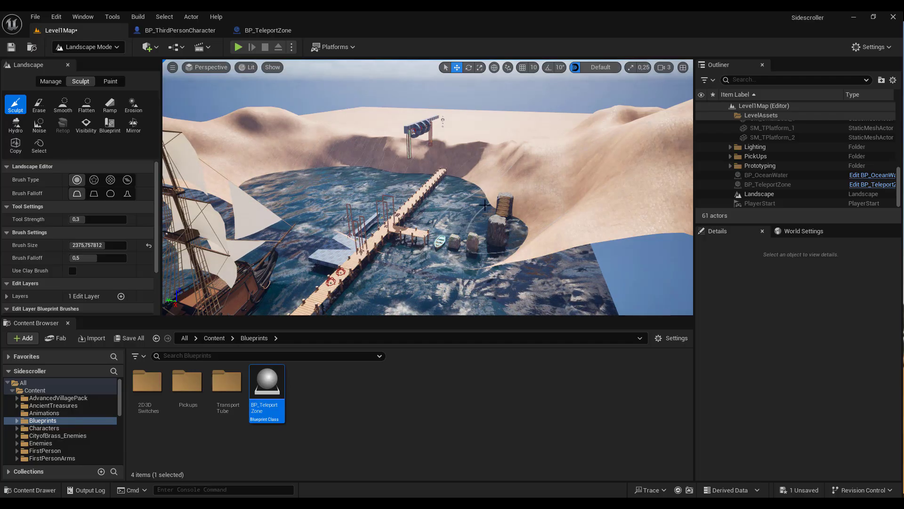
{"action": "middle_click_drag", "start_coordinate": [563, 222], "coordinate": [486, 247]}
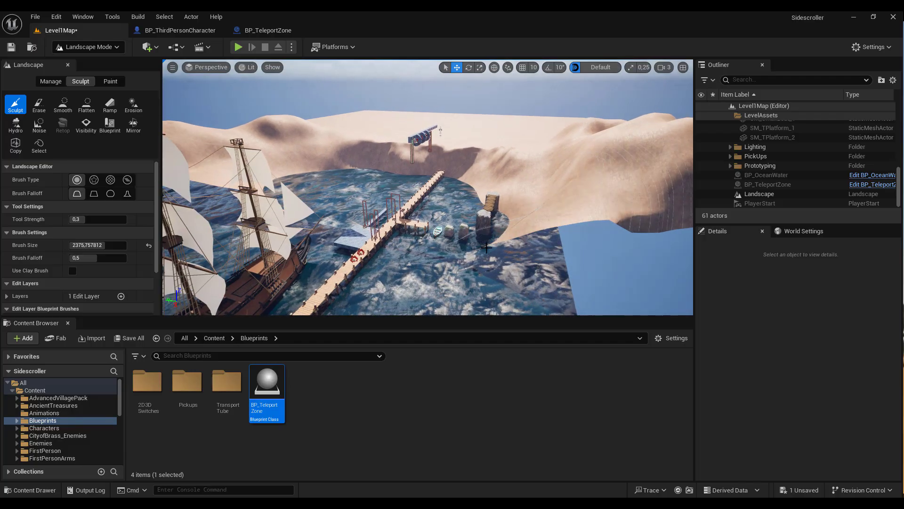
{"action": "right_click_drag", "start_coordinate": [486, 247], "coordinate": [466, 237]}
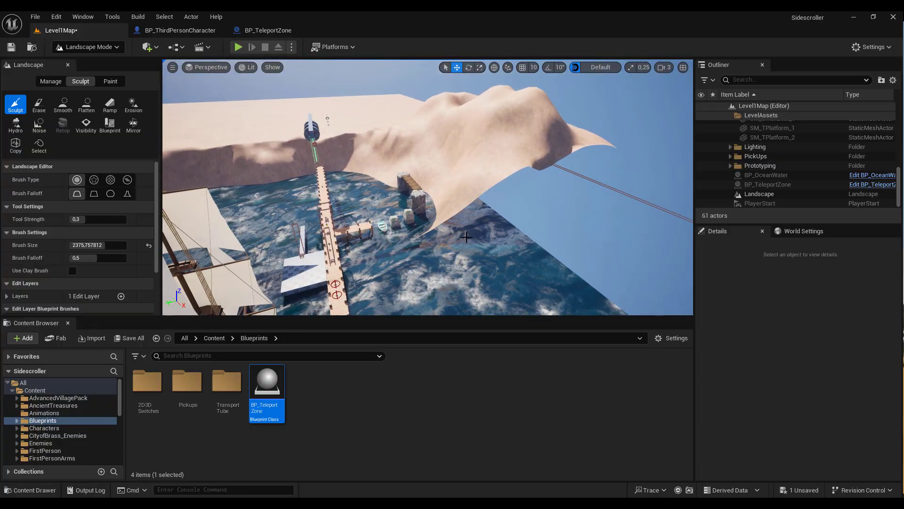
{"action": "mouse_move", "coordinate": [428, 230]}
{"action": "left_mouse_down", "text": "shift"}
{"action": "mouse_move", "coordinate": [411, 186]}
{"action": "mouse_move", "coordinate": [397, 184]}
{"action": "left_mouse_up", "text": "shift"}
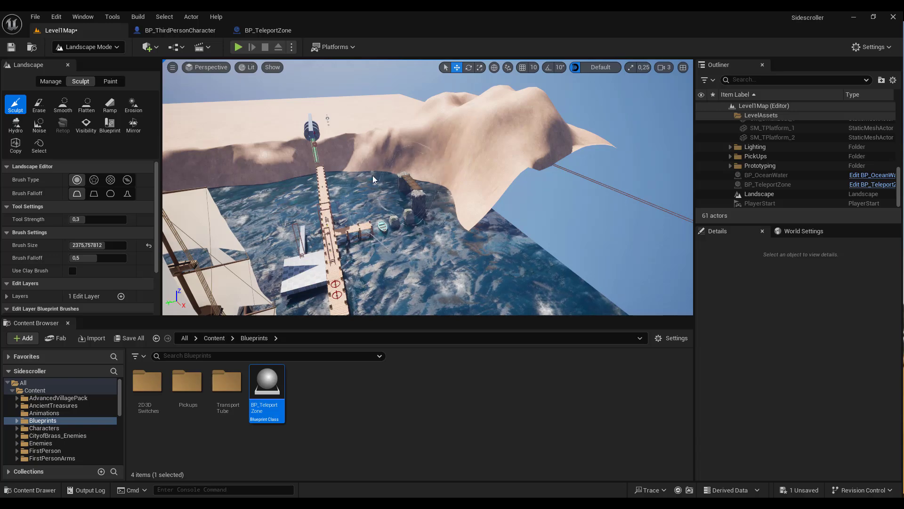
{"action": "right_click_drag", "start_coordinate": [373, 179], "coordinate": [358, 180]}
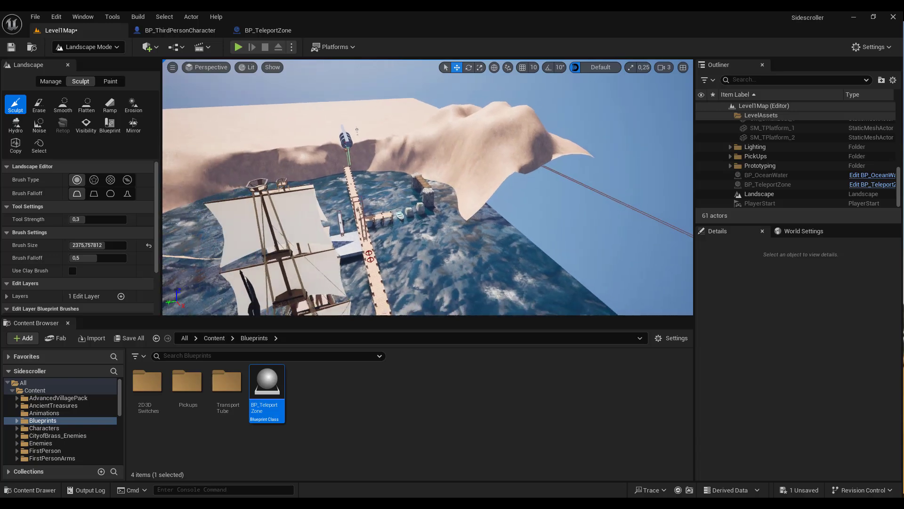
{"action": "right_click_drag", "start_coordinate": [443, 244], "coordinate": [443, 244]}
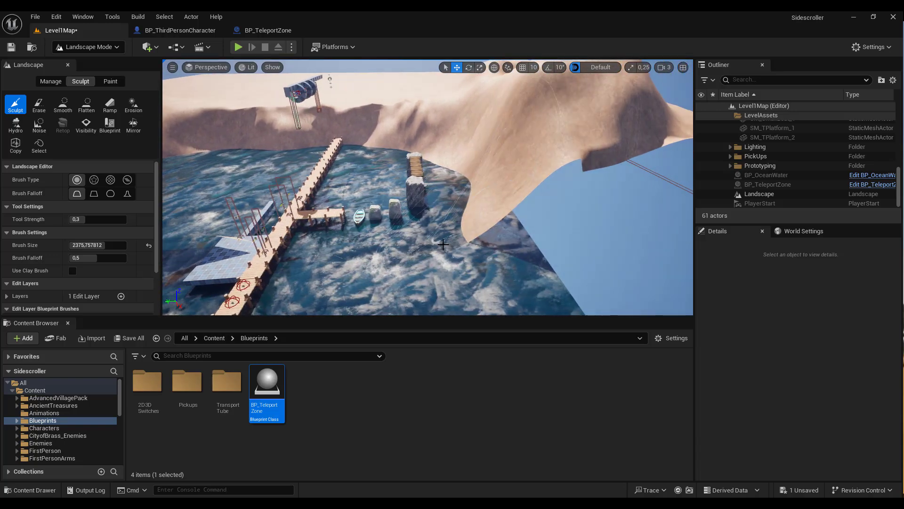
{"action": "left_click", "coordinate": [100, 47]}
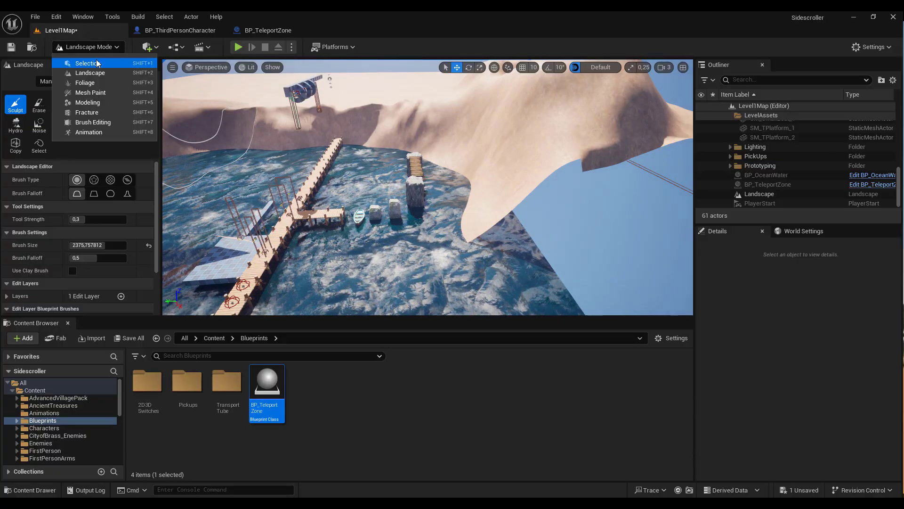
Return to Selection Mode and set the Landscape's Location Z to -1713.283.
{"action": "left_click", "coordinate": [97, 63]}
{"action": "left_click", "coordinate": [415, 128]}
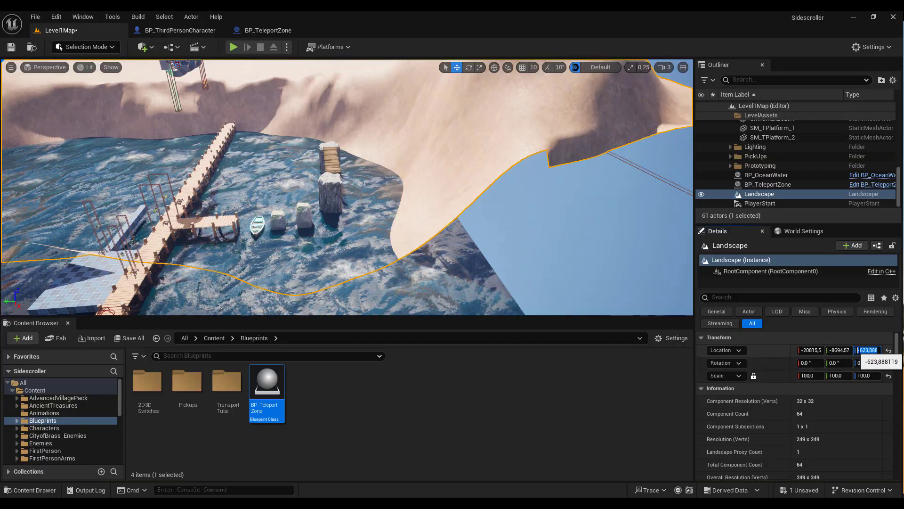
{"action": "type", "text": "-1713,283"}
{"action": "key", "text": "Return"}
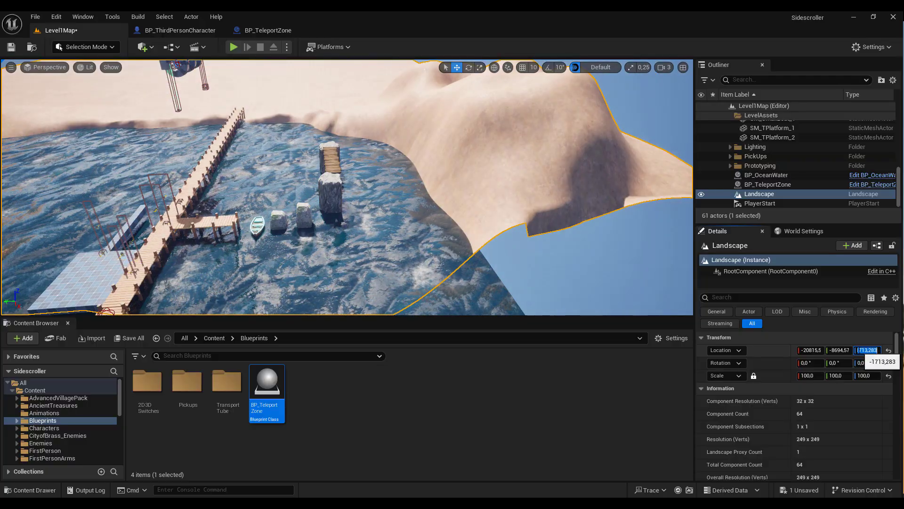
{"action": "mouse_move", "coordinate": [381, 260]}
{"action": "right_mouse_down"}
{"action": "mouse_move", "coordinate": [307, 256]}
{"action": "mouse_move", "coordinate": [306, 292]}
{"action": "mouse_move", "coordinate": [311, 264]}
{"action": "right_mouse_up"}
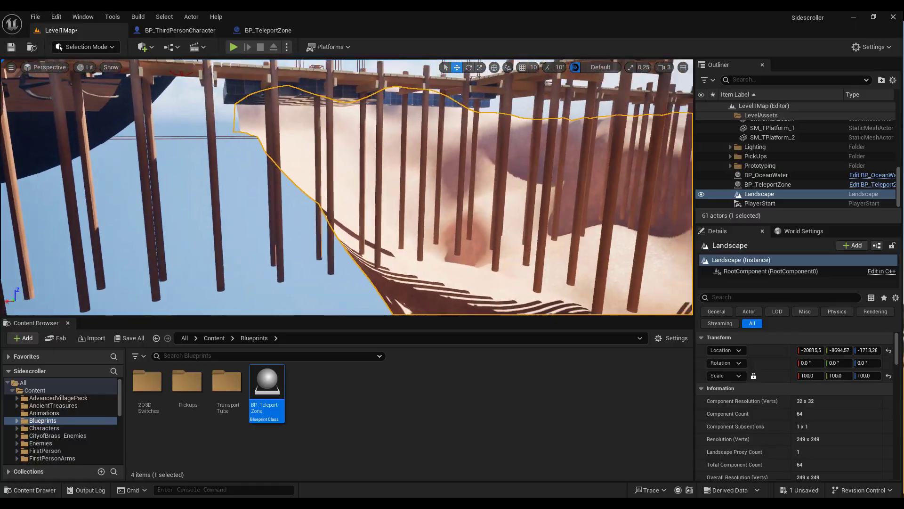
{"action": "right_click_drag", "start_coordinate": [311, 264], "coordinate": [444, 63]}
{"action": "right_click_drag", "start_coordinate": [347, 188], "coordinate": [330, 188]}
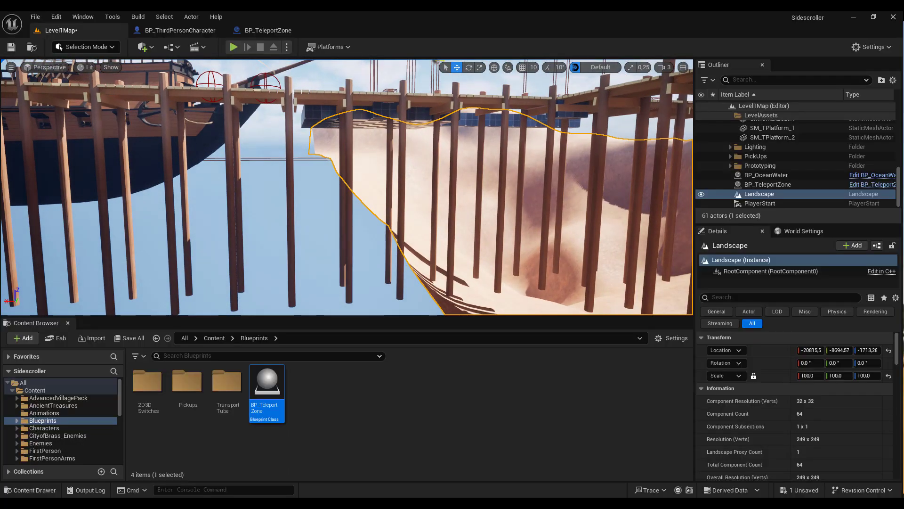
Select BP_TeleportZone and change its Height to -1979.065801.
{"action": "left_click", "coordinate": [777, 185]}
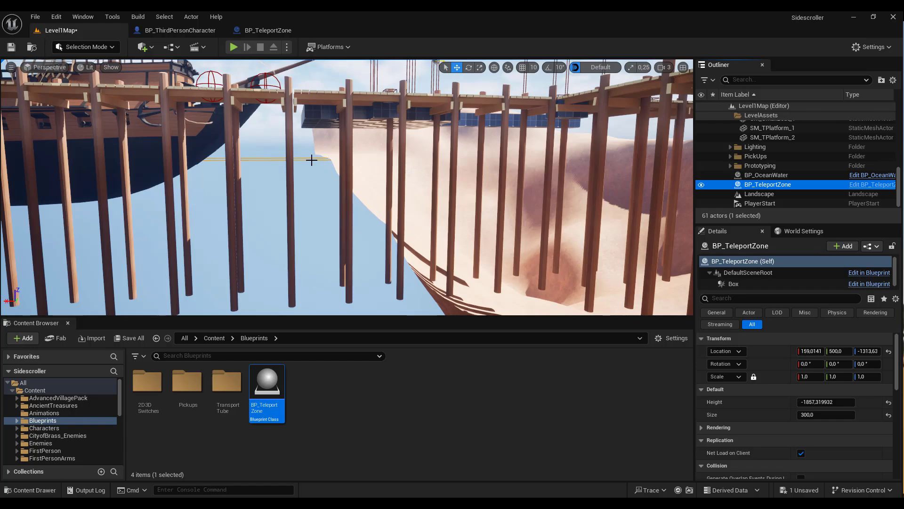
{"action": "right_click_drag", "start_coordinate": [318, 172], "coordinate": [336, 177]}
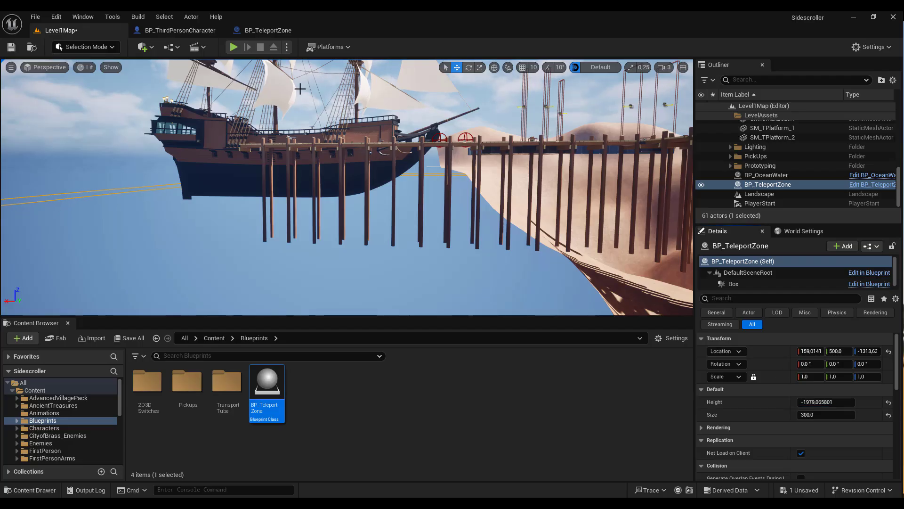
Play-test by running the character left off the dock, then right along the pier.
{"action": "left_click", "coordinate": [233, 47]}
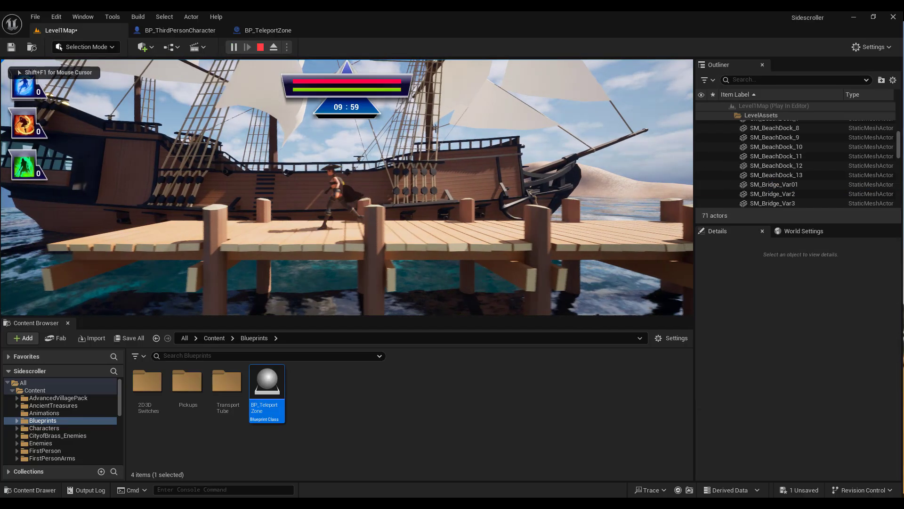
{"action": "key", "text": "a"}
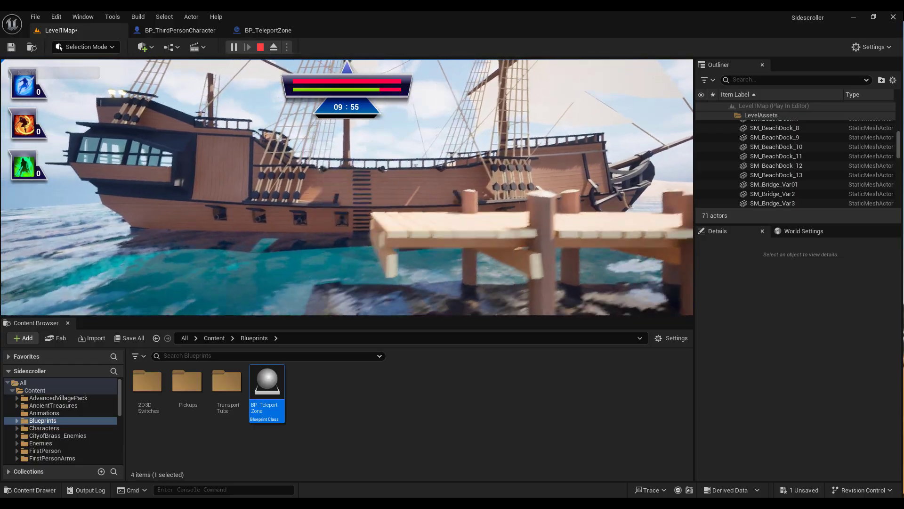
{"action": "key", "text": "d"}
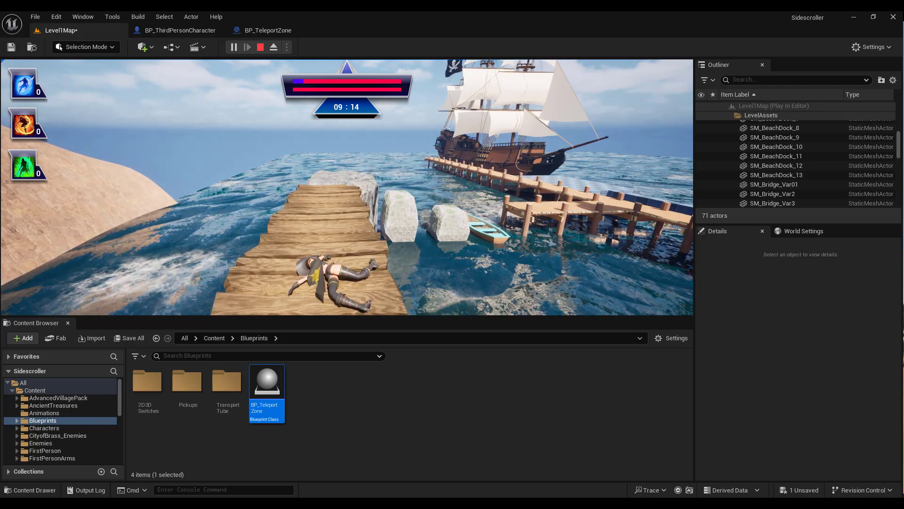
{"action": "key", "text": "Escape"}
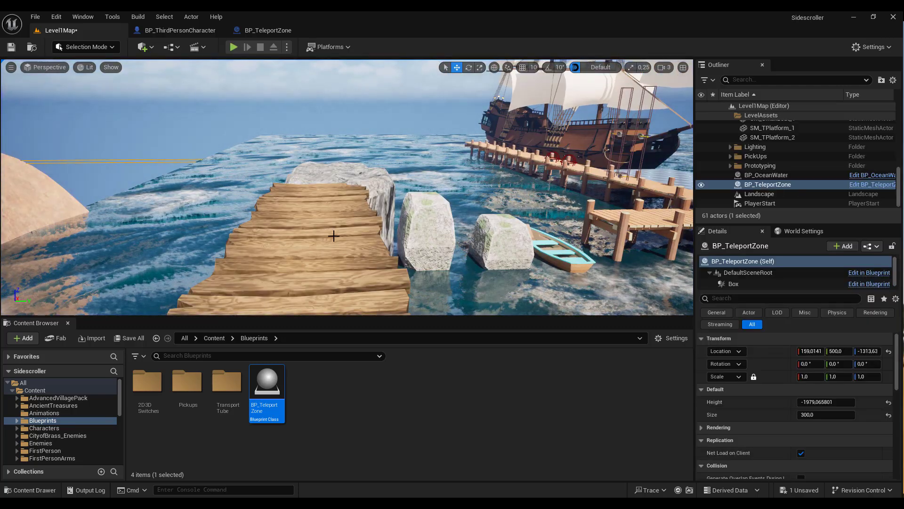
{"action": "right_click_drag", "start_coordinate": [334, 235], "coordinate": [334, 236]}
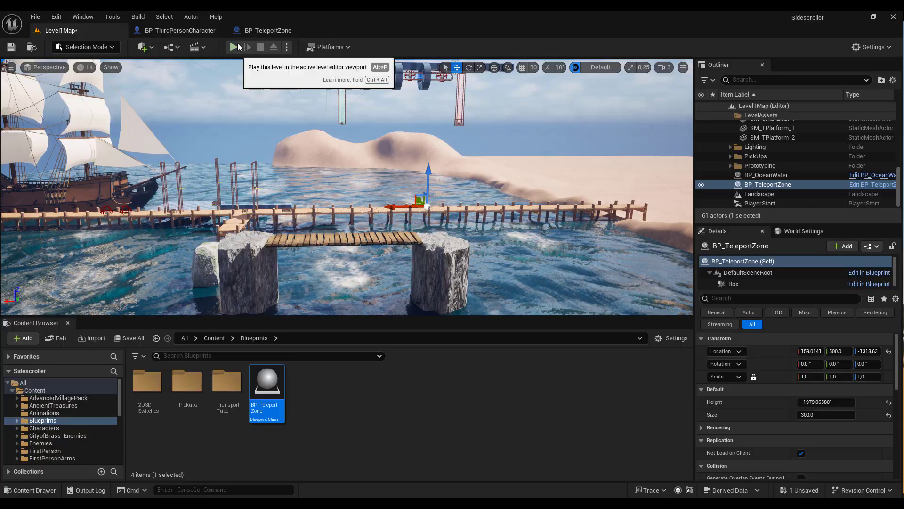
Play-test running along the pier, triggering a gravity boost leap, then jumping off over the water.
{"action": "left_click", "coordinate": [233, 46]}
{"action": "key", "text": "d"}
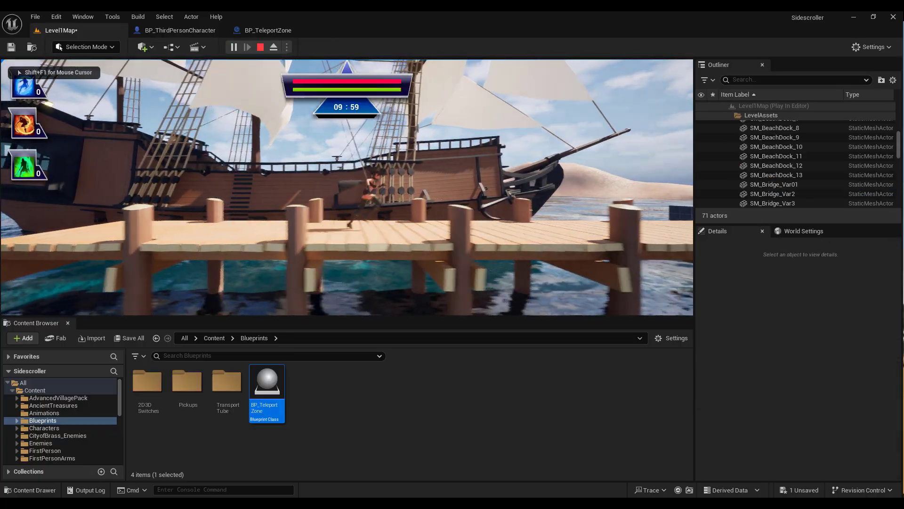
{"action": "key", "text": "d"}
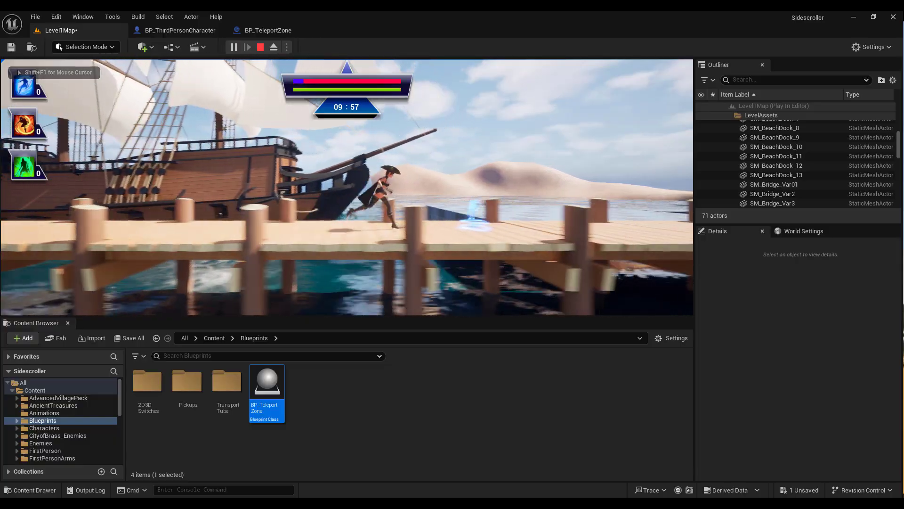
{"action": "key", "text": "d"}
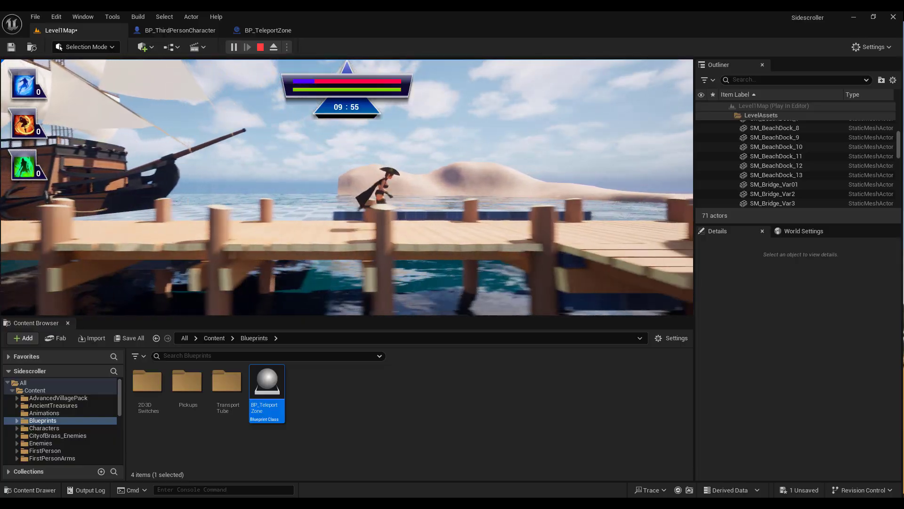
{"action": "key", "text": "a"}
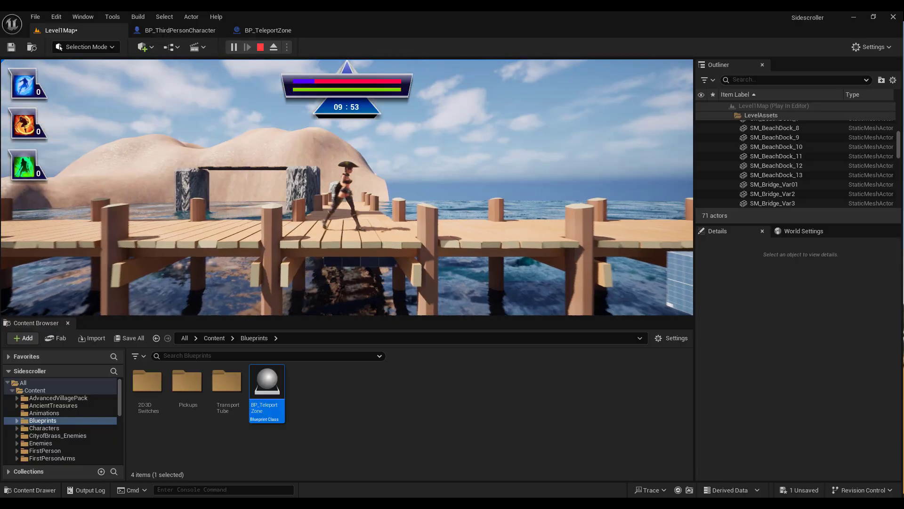
{"action": "key", "text": "d"}
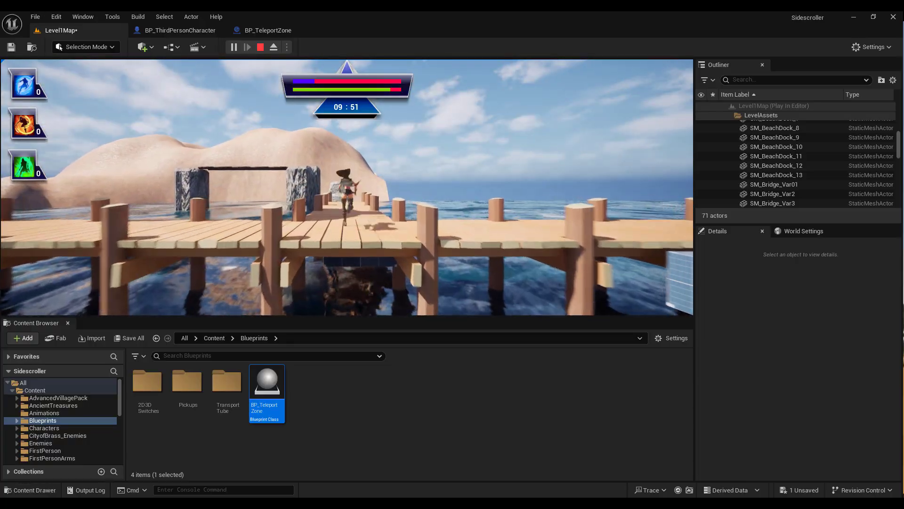
{"action": "key", "text": "a"}
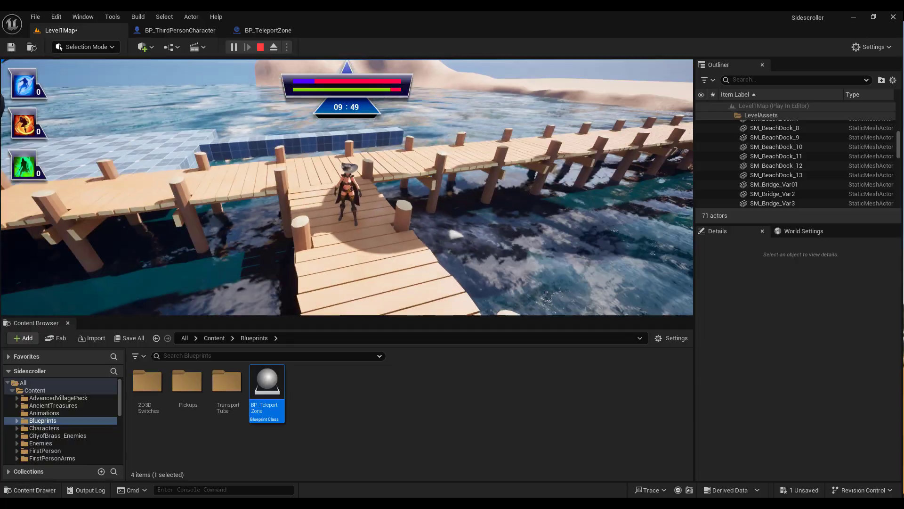
{"action": "key", "text": "d"}
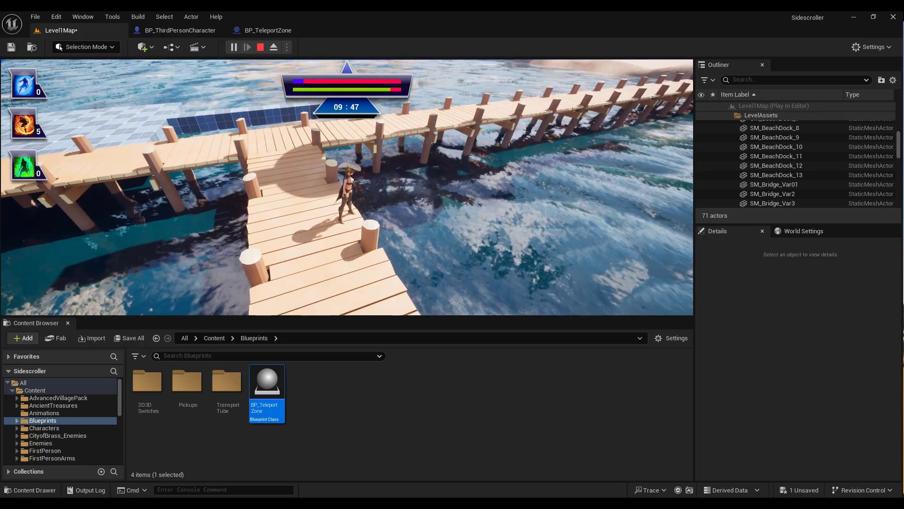
{"action": "key", "text": "space"}
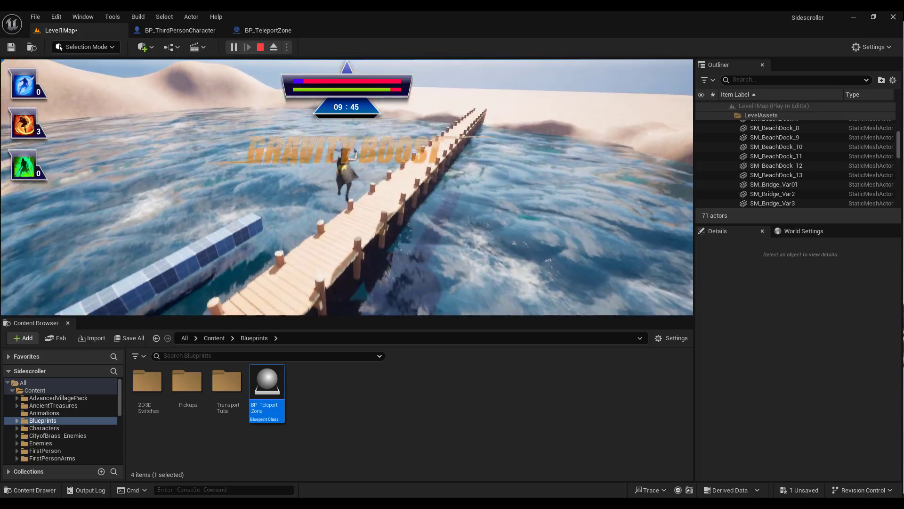
{"action": "key", "text": "w"}
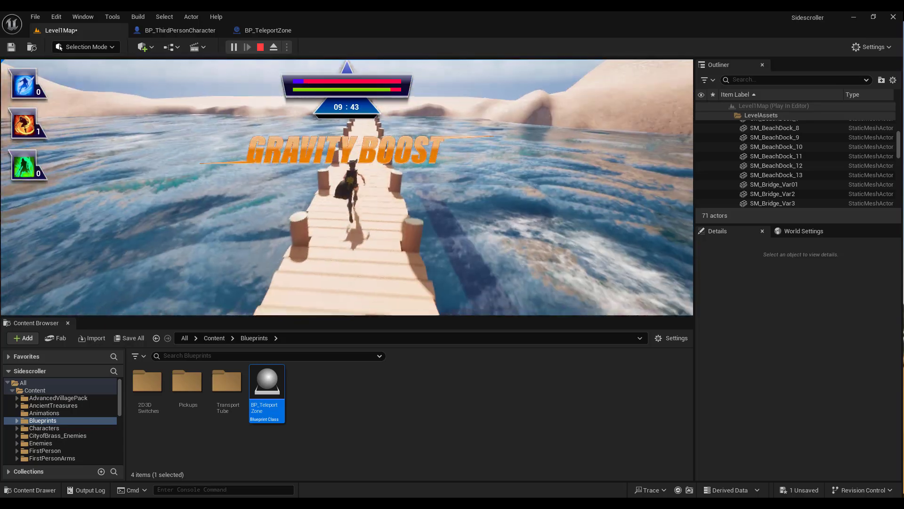
{"action": "key", "text": "a"}
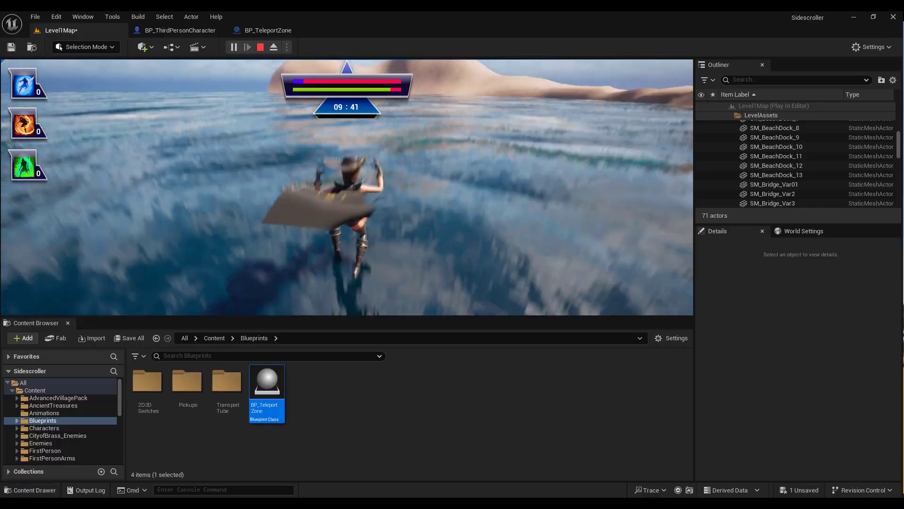
End the play session, save Level1Map, and clear the teleport zone selection.
{"action": "key", "text": "Escape"}
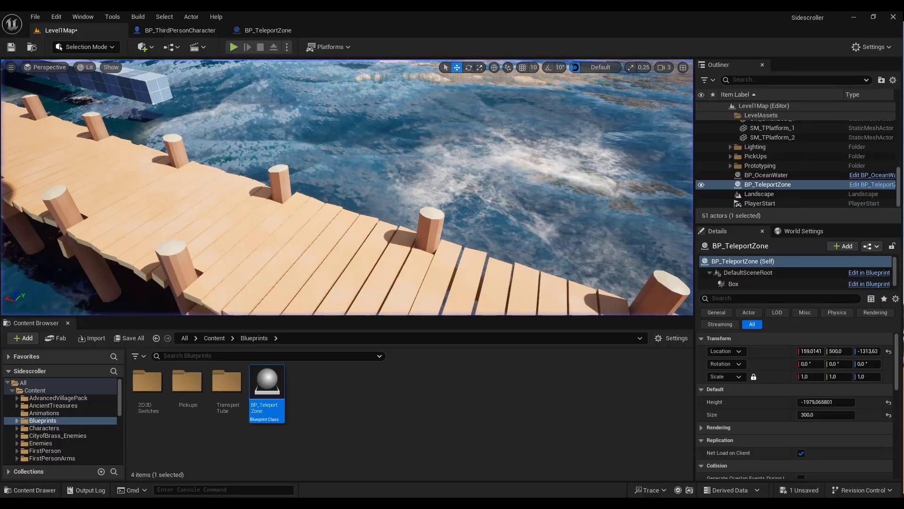
{"action": "right_click_drag", "start_coordinate": [347, 189], "coordinate": [424, 179]}
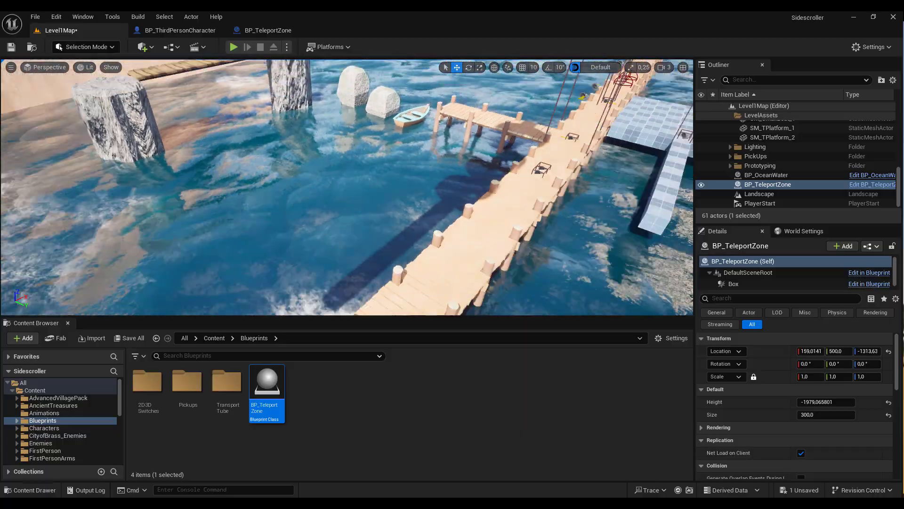
{"action": "right_click_drag", "start_coordinate": [347, 189], "coordinate": [373, 165]}
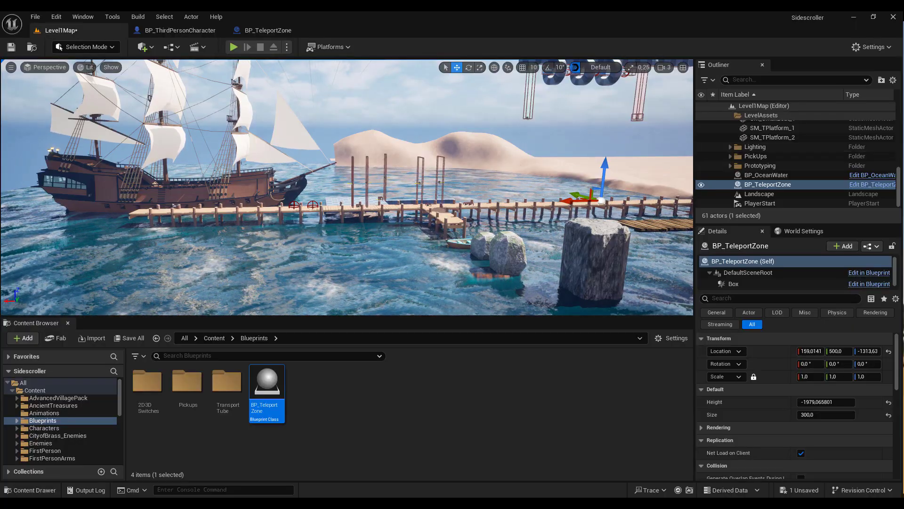
{"action": "key", "text": "ctrl+s"}
{"action": "left_click", "coordinate": [169, 104]}
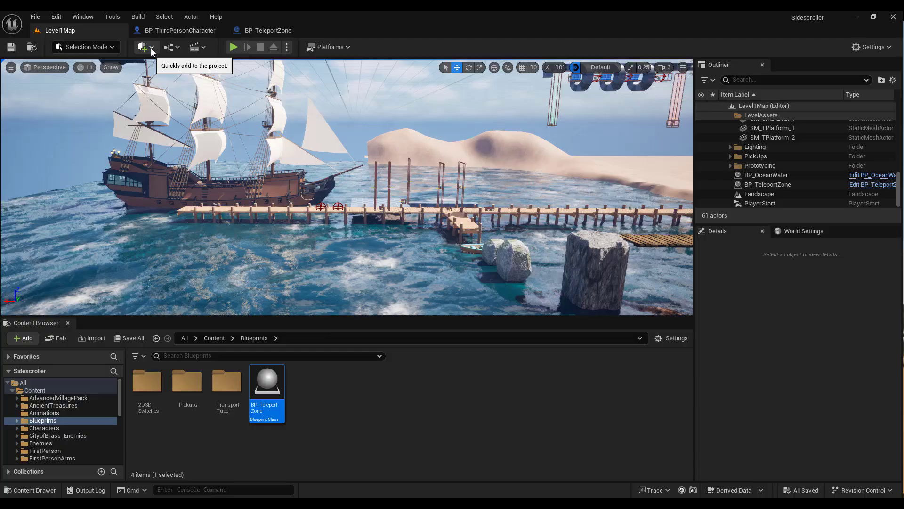
Search Quick Add for 'lock' and drop a Blocking Volume onto the pier beside the ship.
{"action": "left_click", "coordinate": [152, 50]}
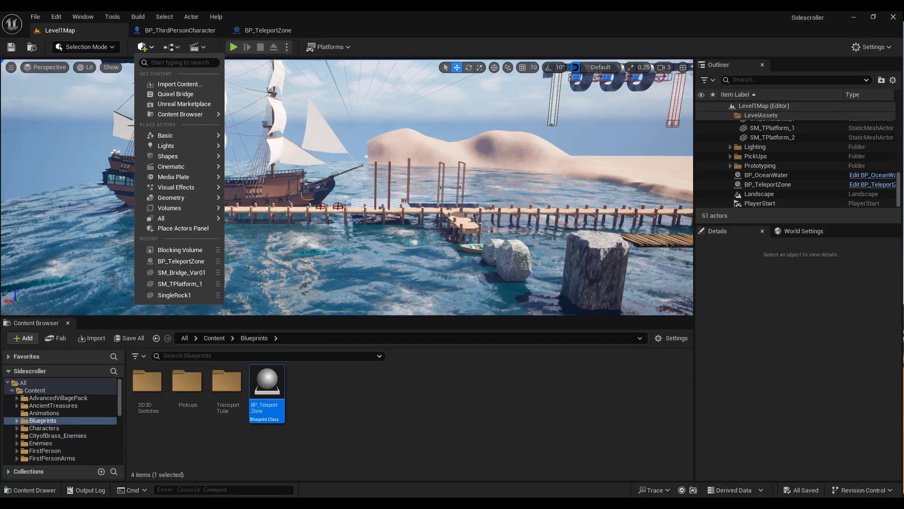
{"action": "type", "text": "bloc"}
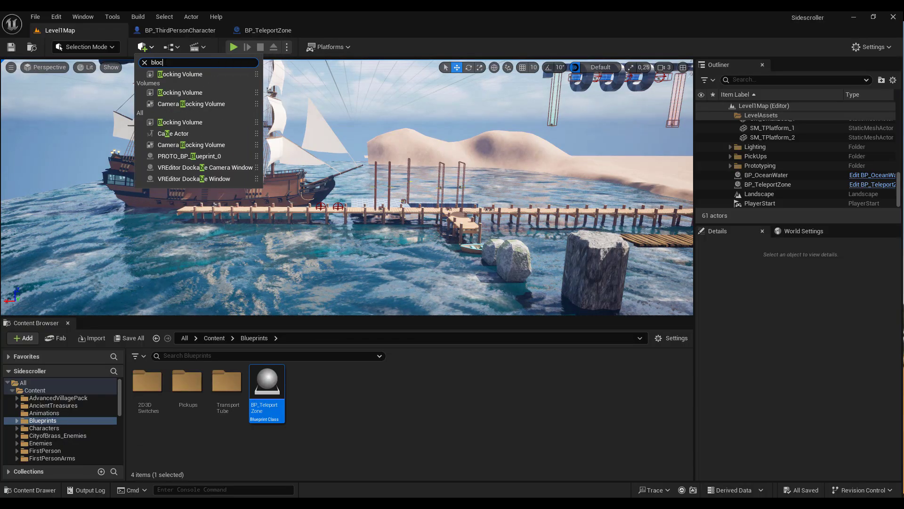
{"action": "type", "text": "k"}
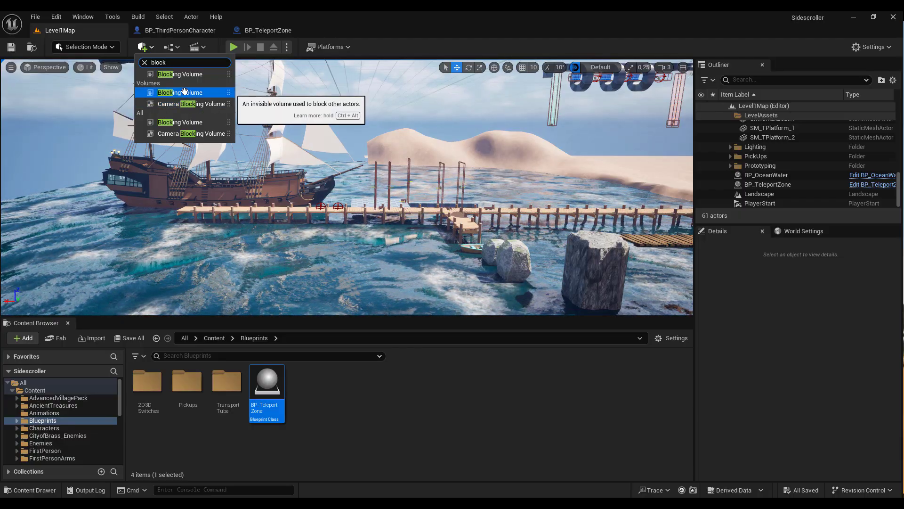
{"action": "left_click_drag", "start_coordinate": [184, 91], "coordinate": [340, 171]}
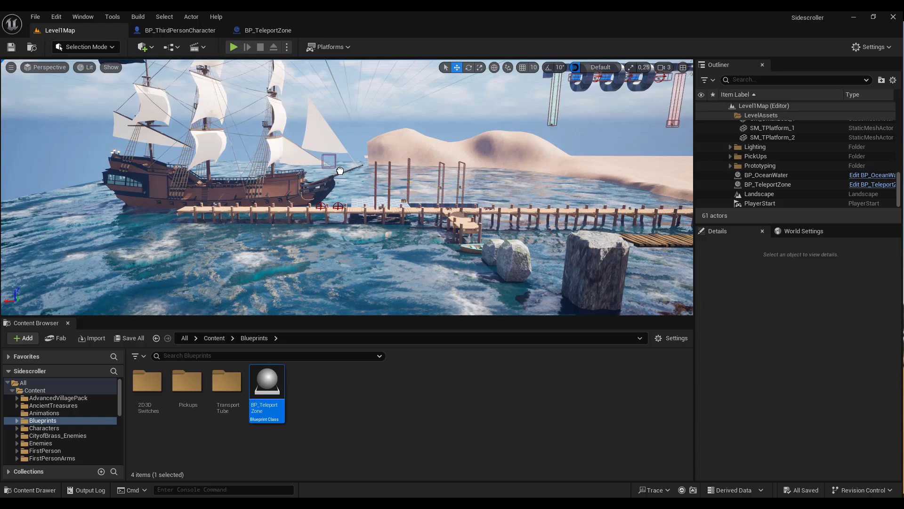
{"action": "left_click_drag", "start_coordinate": [398, 203], "coordinate": [395, 201]}
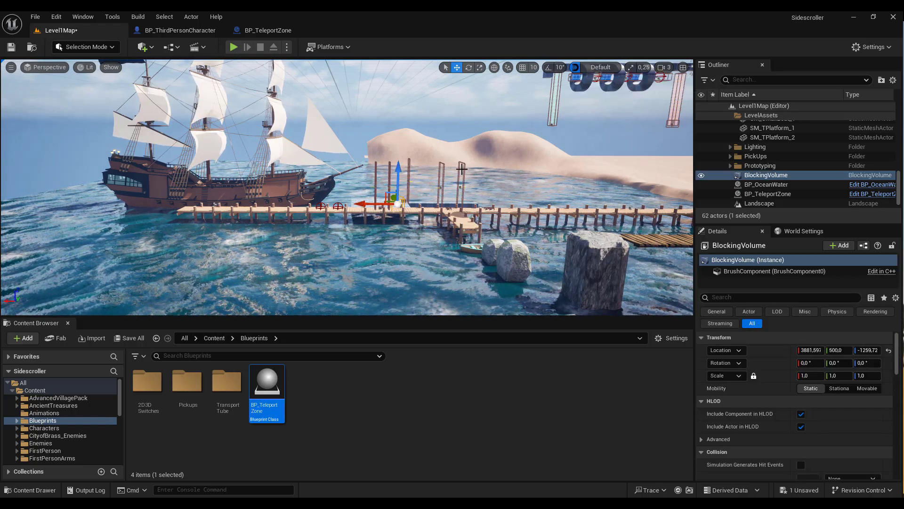
Scale the Blocking Volume into a long, thin wall along the pier.
{"action": "mouse_move", "coordinate": [589, 141]}
{"action": "right_mouse_down"}
{"action": "mouse_move", "coordinate": [556, 179]}
{"action": "mouse_move", "coordinate": [541, 174]}
{"action": "right_mouse_up"}
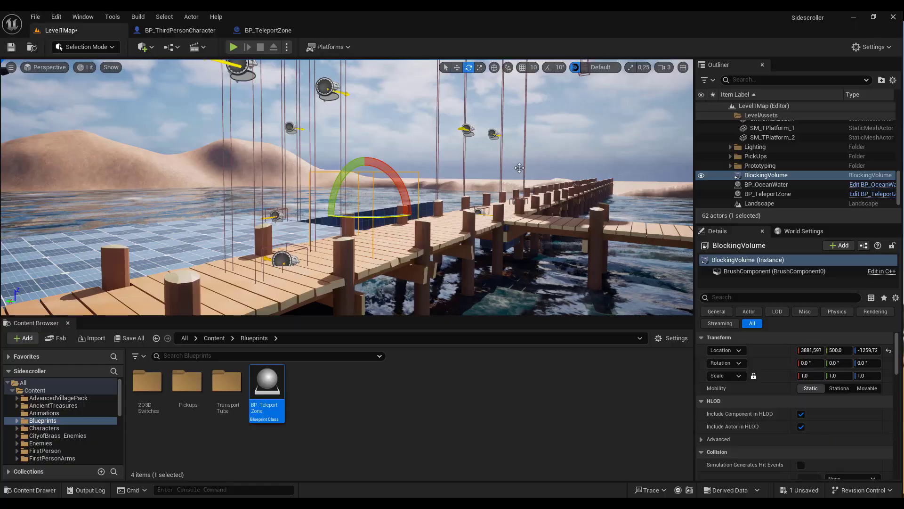
{"action": "right_click_drag", "start_coordinate": [542, 174], "coordinate": [565, 179]}
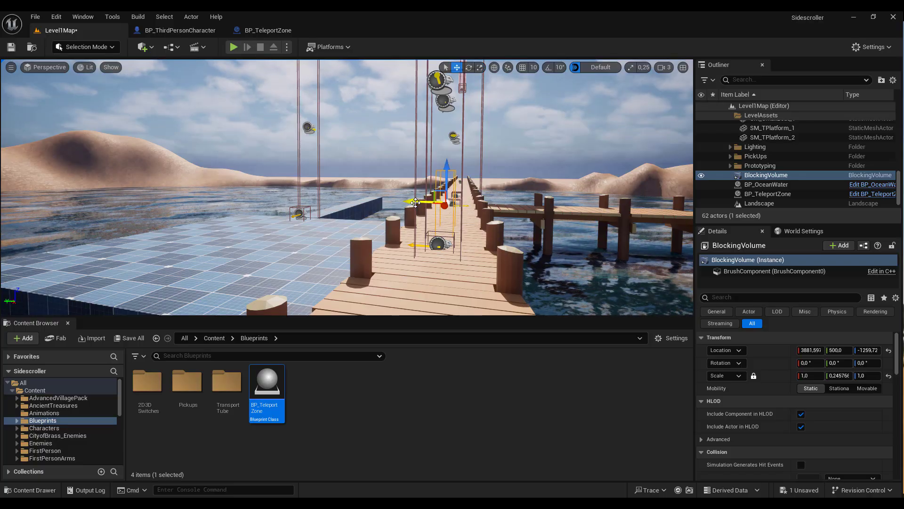
{"action": "key", "text": "e"}
{"action": "key", "text": "r"}
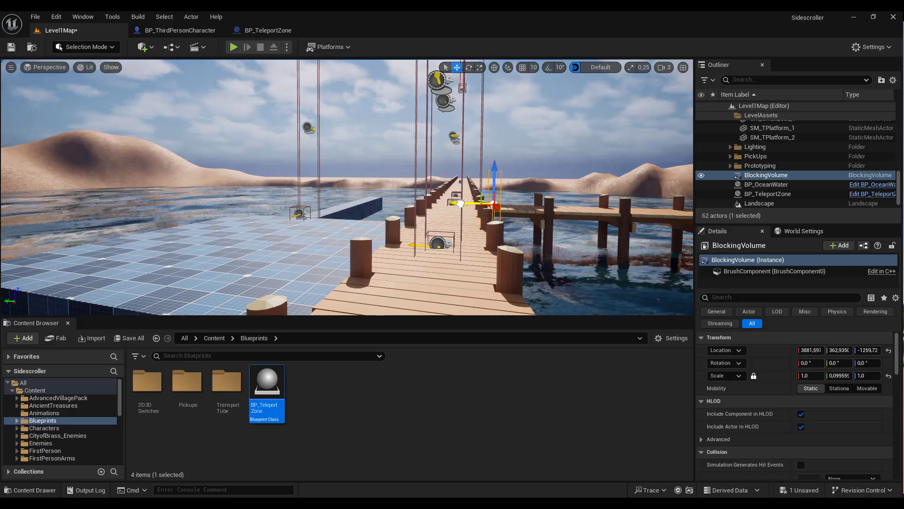
{"action": "right_click_drag", "start_coordinate": [459, 209], "coordinate": [460, 208]}
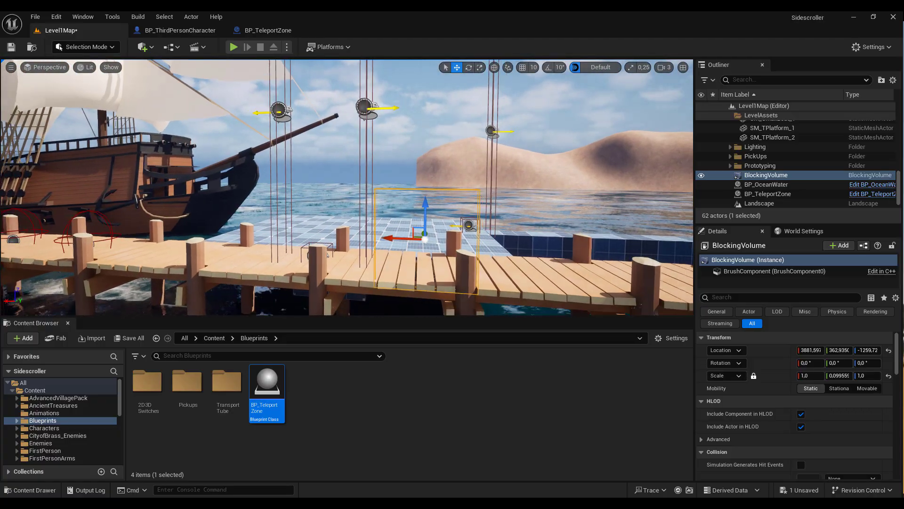
{"action": "key", "text": "r"}
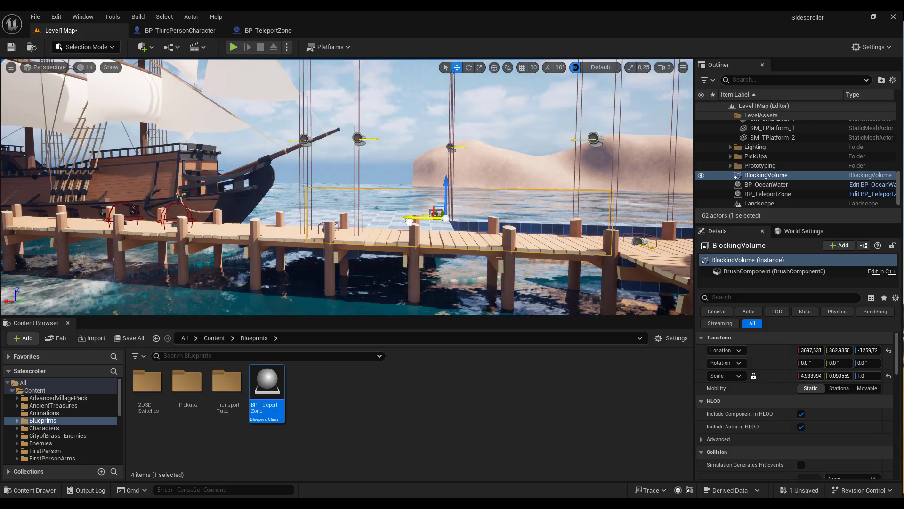
{"action": "right_click_drag", "start_coordinate": [407, 222], "coordinate": [383, 221]}
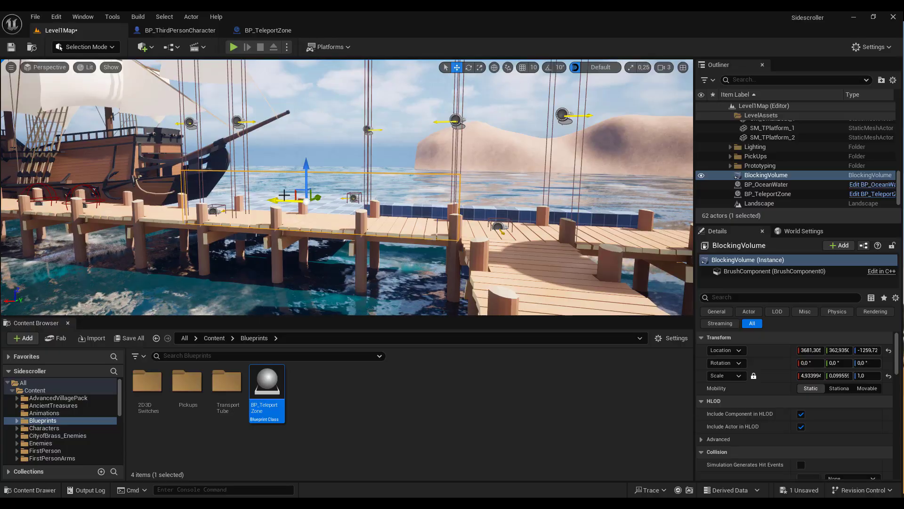
Make the volume taller, about 2.79 on Z, and raise it above the deck.
{"action": "key", "text": "r"}
{"action": "left_click_drag", "start_coordinate": [305, 171], "coordinate": [304, 110]}
{"action": "key", "text": "w"}
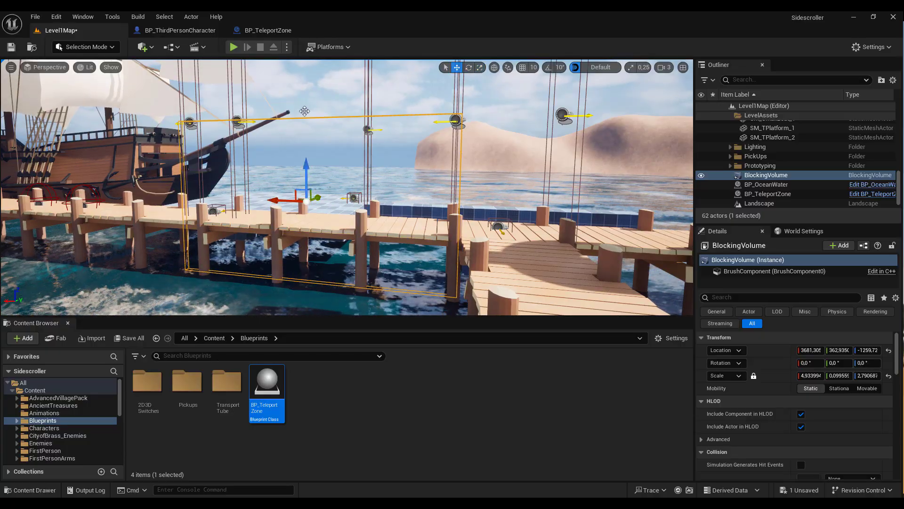
{"action": "left_click_drag", "start_coordinate": [307, 171], "coordinate": [317, 111]}
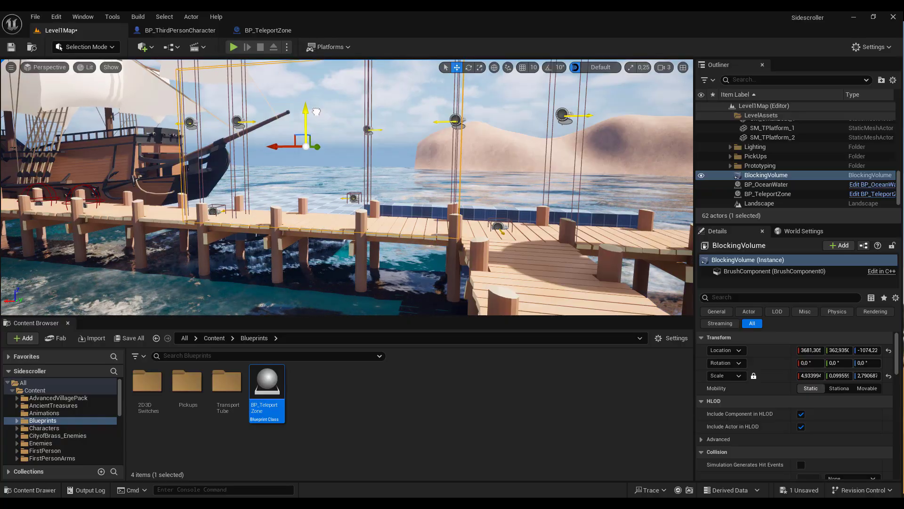
{"action": "right_click_drag", "start_coordinate": [324, 120], "coordinate": [363, 135]}
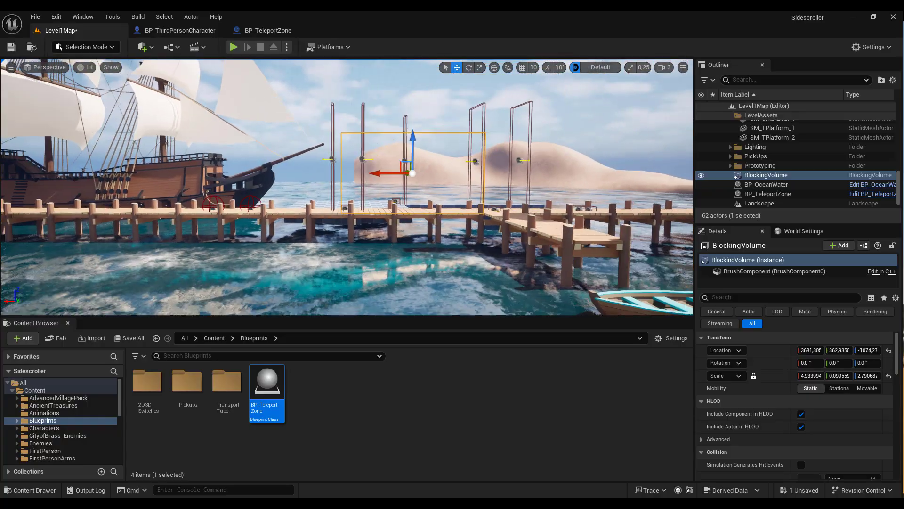
{"action": "key", "text": "e"}
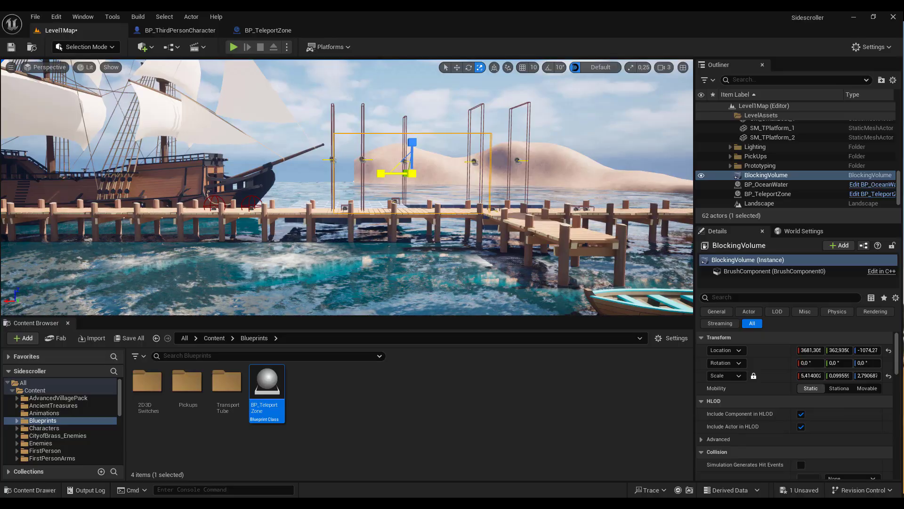
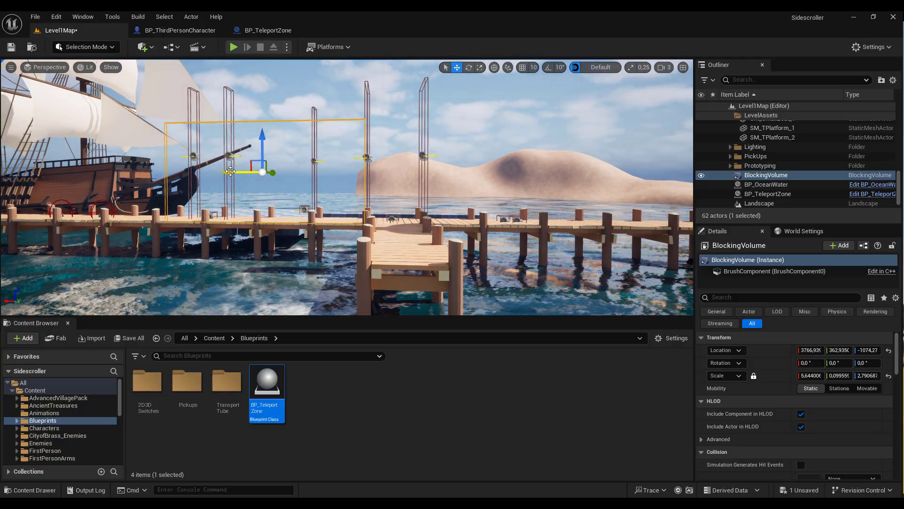
Alt-drag a copy of the blocking volume along X to create BlockingVolume2, then frame it to check it.
{"action": "left_click_drag", "start_coordinate": [230, 172], "coordinate": [324, 181], "text": "alt"}
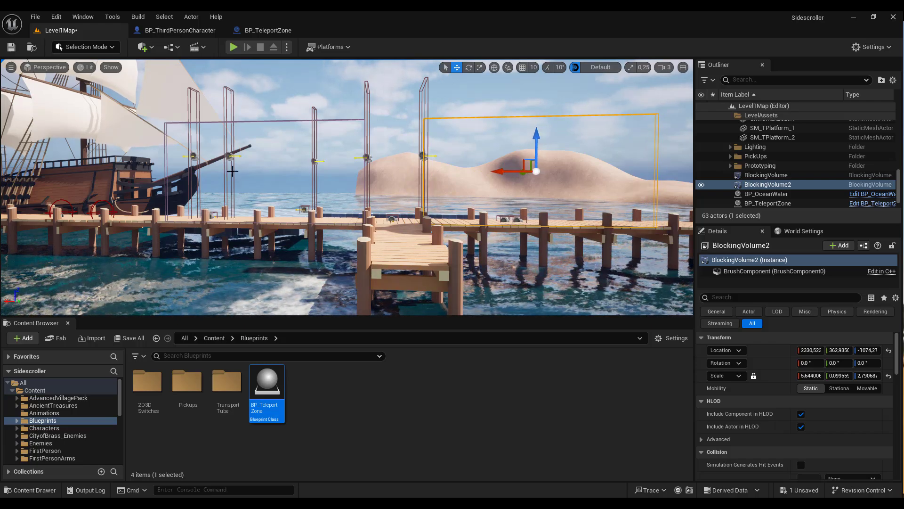
{"action": "right_click_drag", "start_coordinate": [501, 207], "coordinate": [688, 256]}
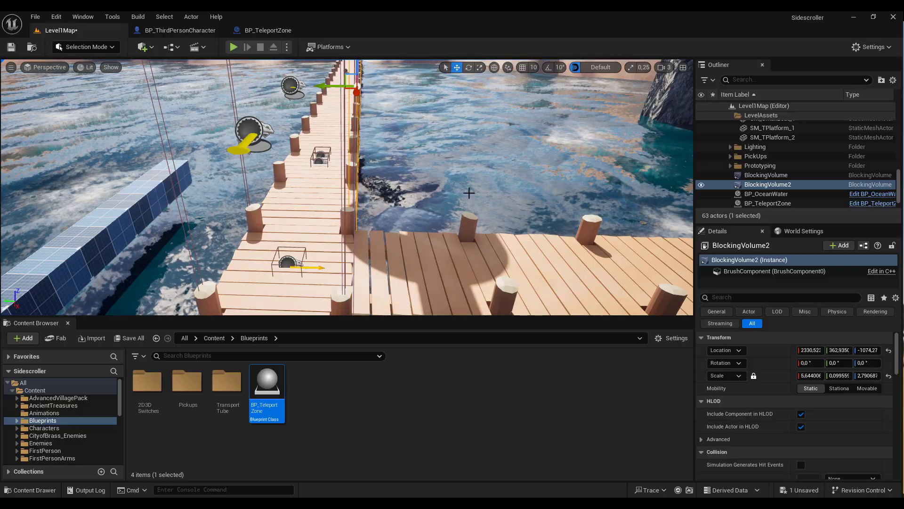
{"action": "key", "text": "f"}
{"action": "right_click_drag", "start_coordinate": [194, 108], "coordinate": [195, 108]}
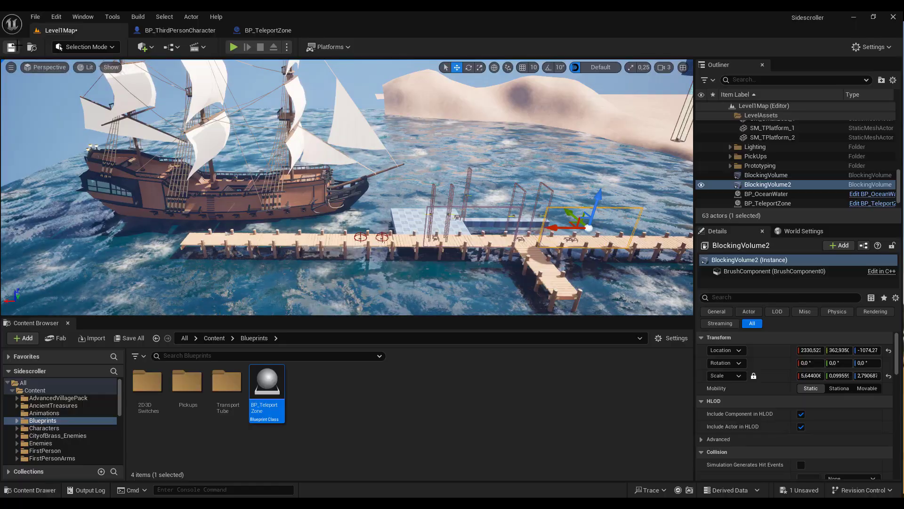
{"action": "key", "text": "alt+p"}
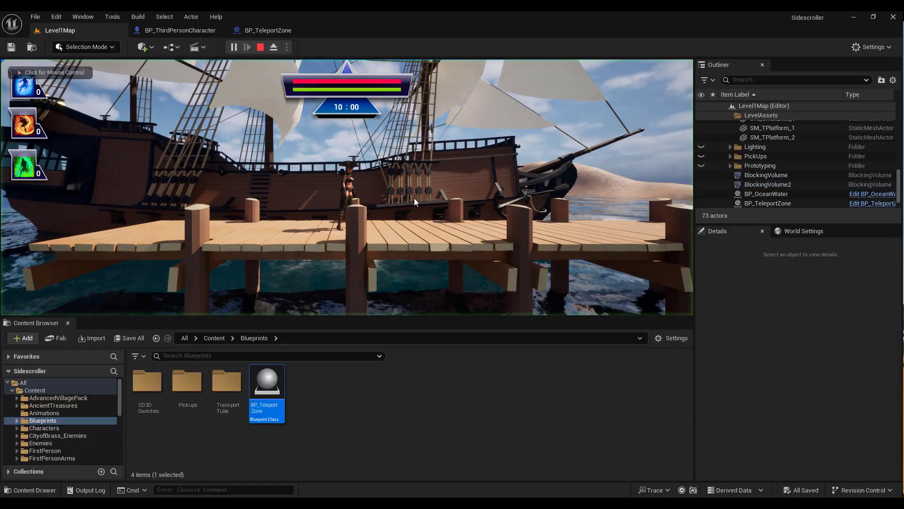
{"action": "key", "text": "d"}
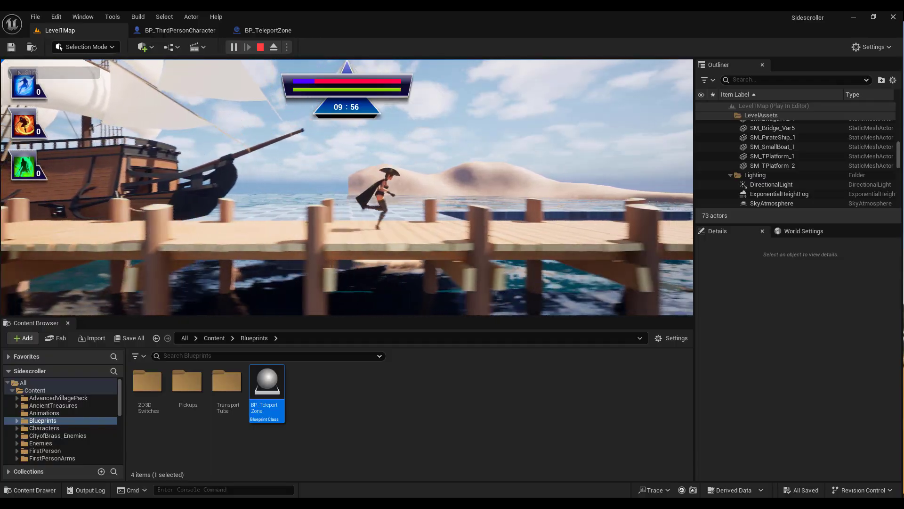
{"action": "key", "text": "a"}
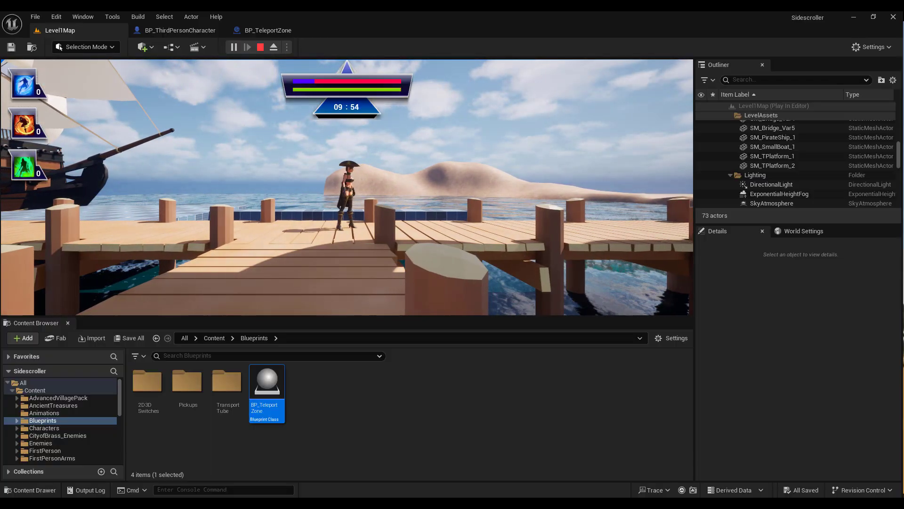
{"action": "key", "text": "e"}
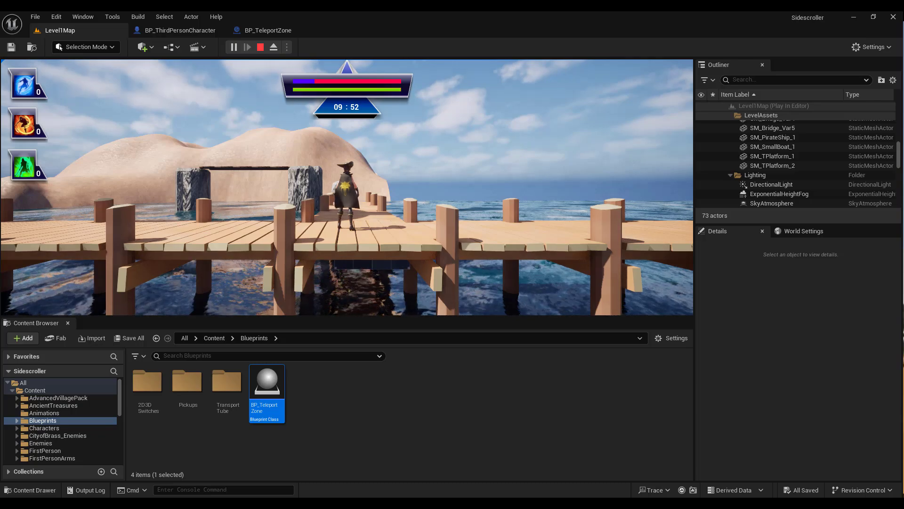
{"action": "key", "text": "w"}
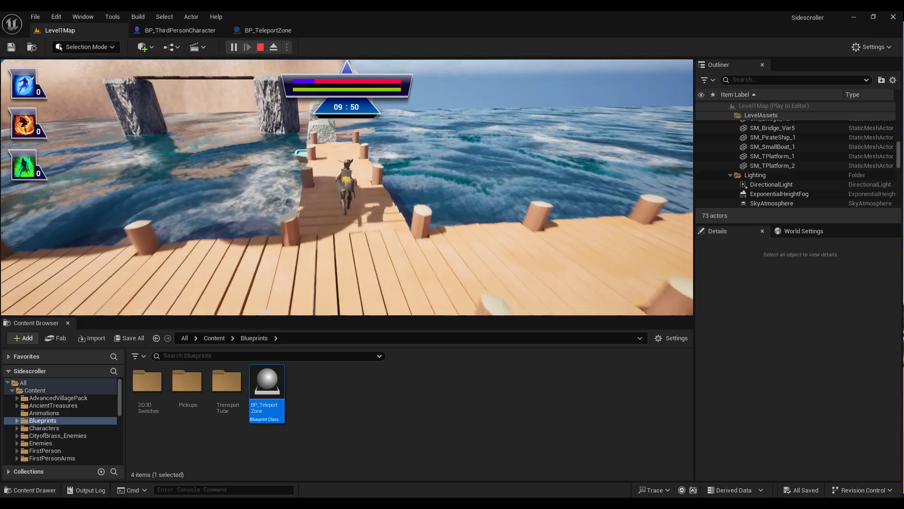
{"action": "key", "text": "s"}
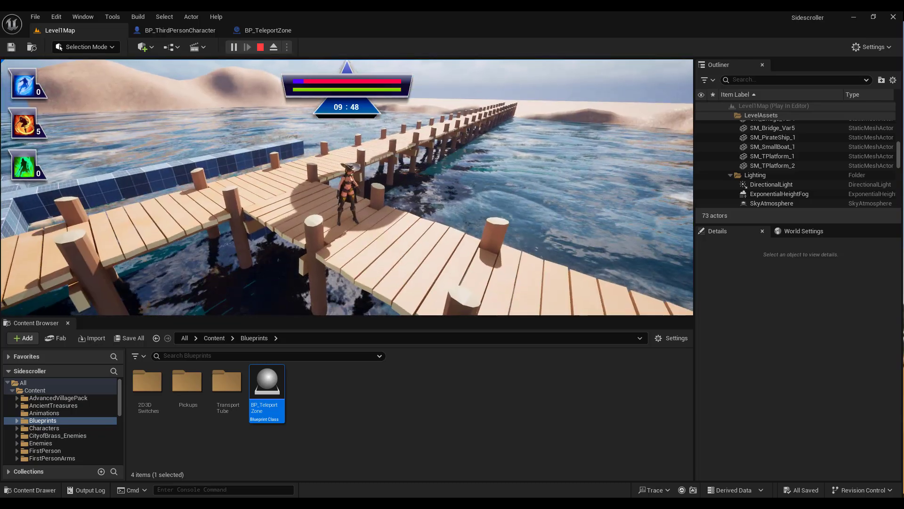
{"action": "key", "text": "q"}
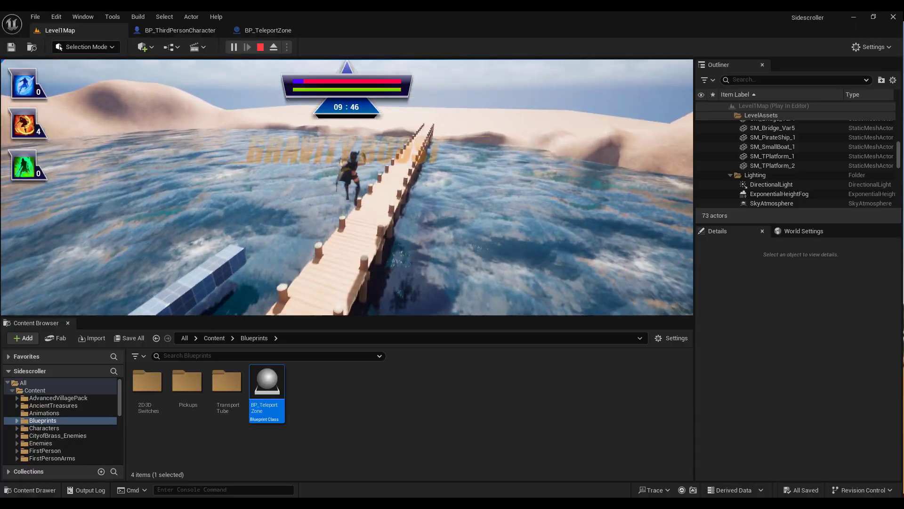
{"action": "key", "text": "q"}
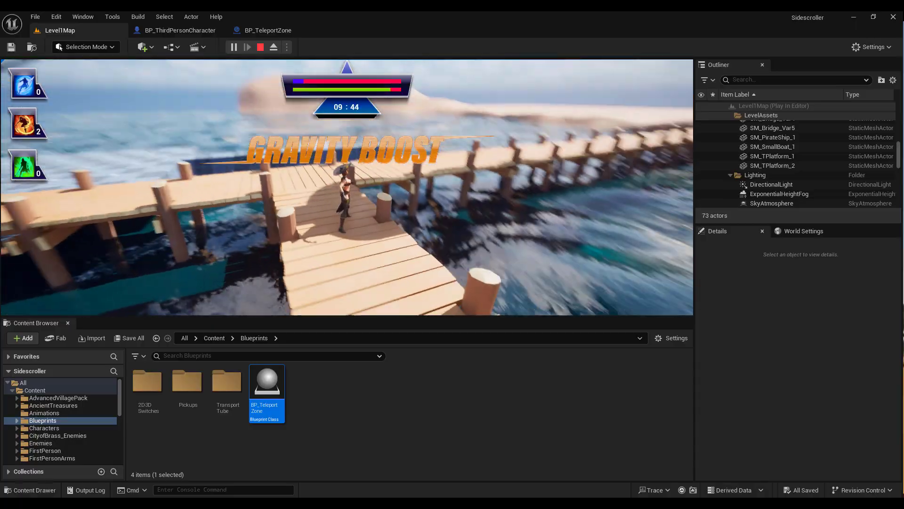
{"action": "key", "text": "q"}
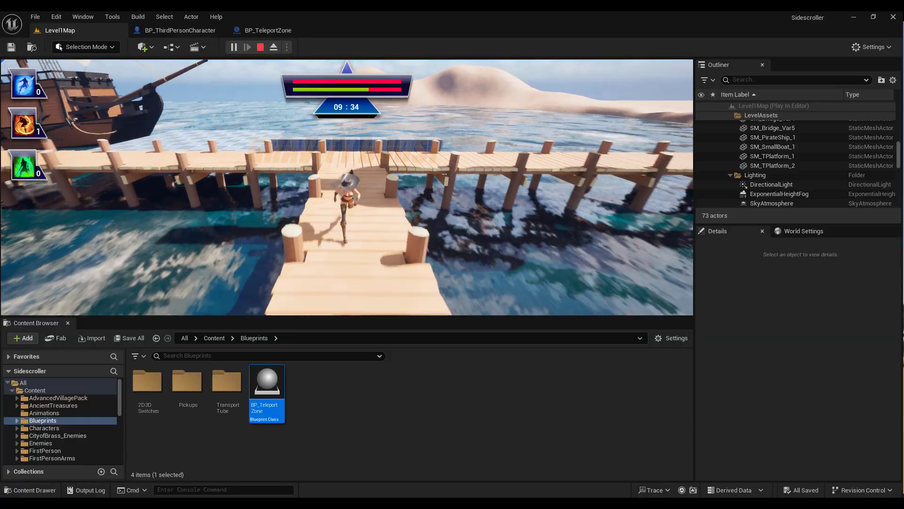
{"action": "key", "text": "Escape"}
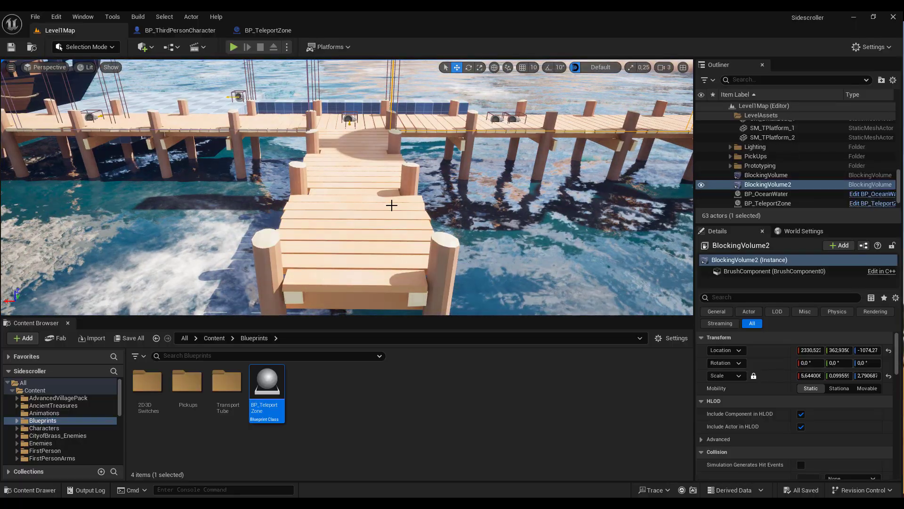
Save all changes with File > Save All and return to the top-level Content folder.
{"action": "key", "text": "w"}
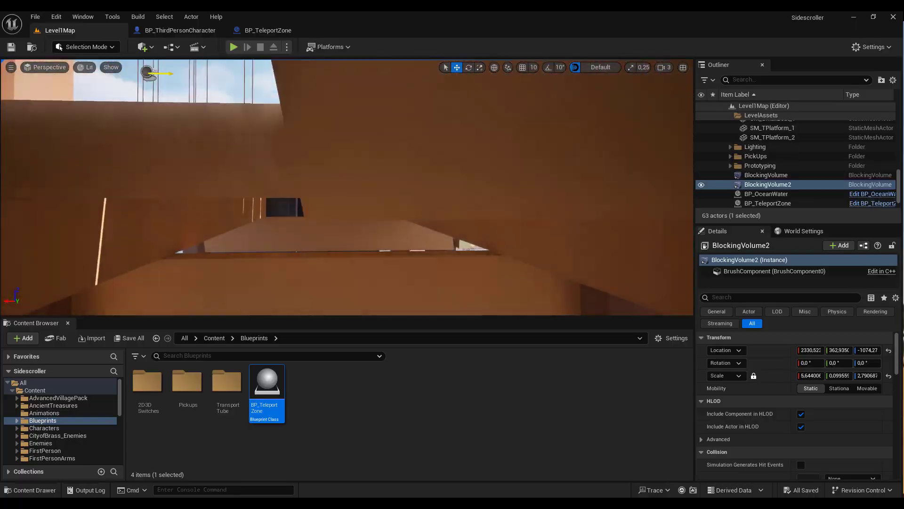
{"action": "key", "text": "s"}
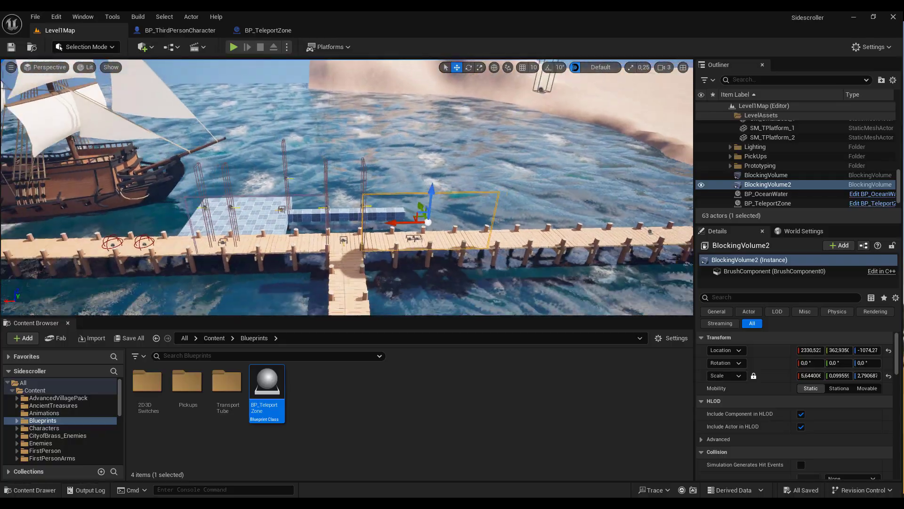
{"action": "key", "text": "w"}
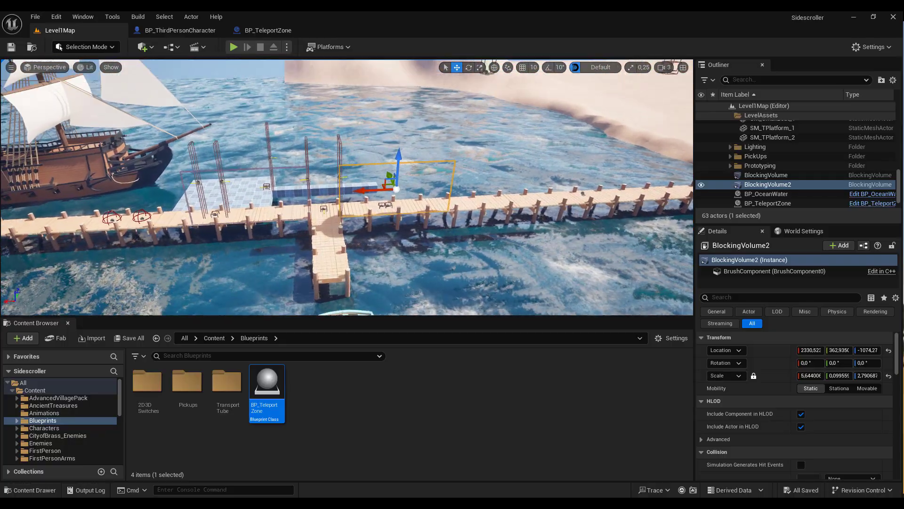
{"action": "key", "text": "w"}
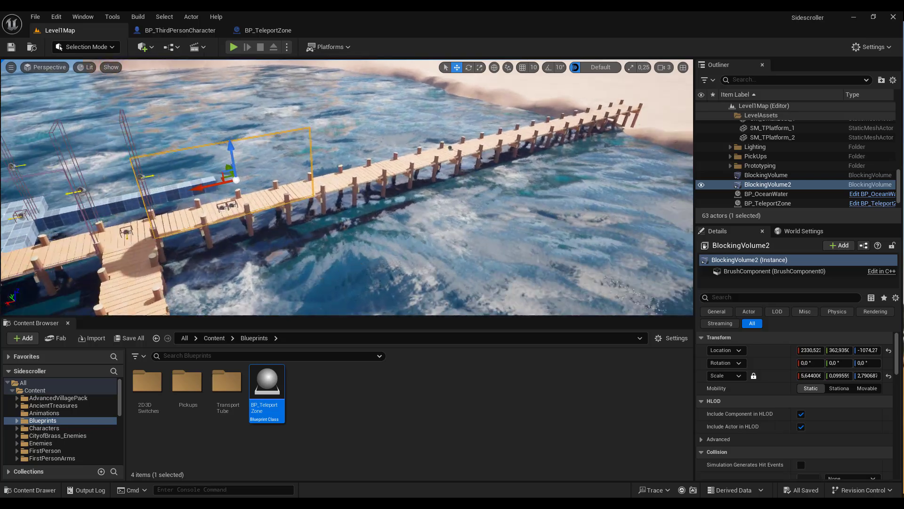
{"action": "key", "text": "s"}
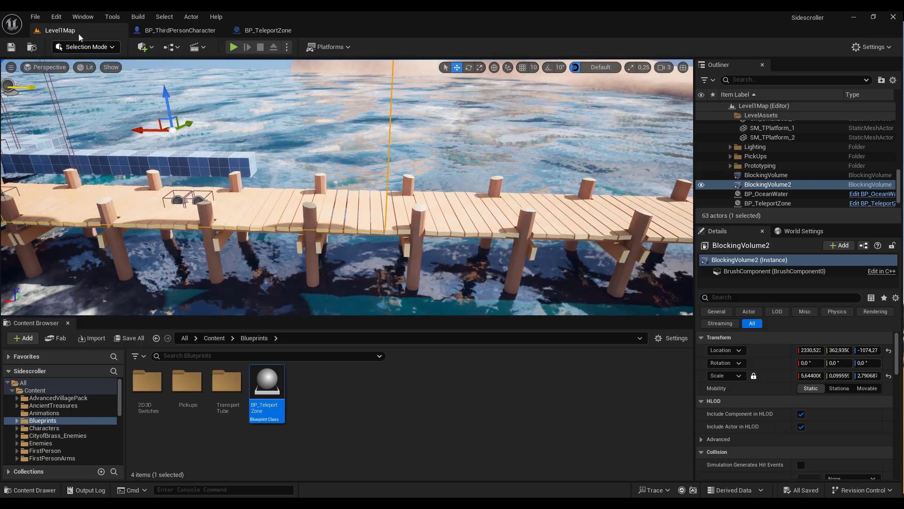
{"action": "left_click", "coordinate": [40, 18]}
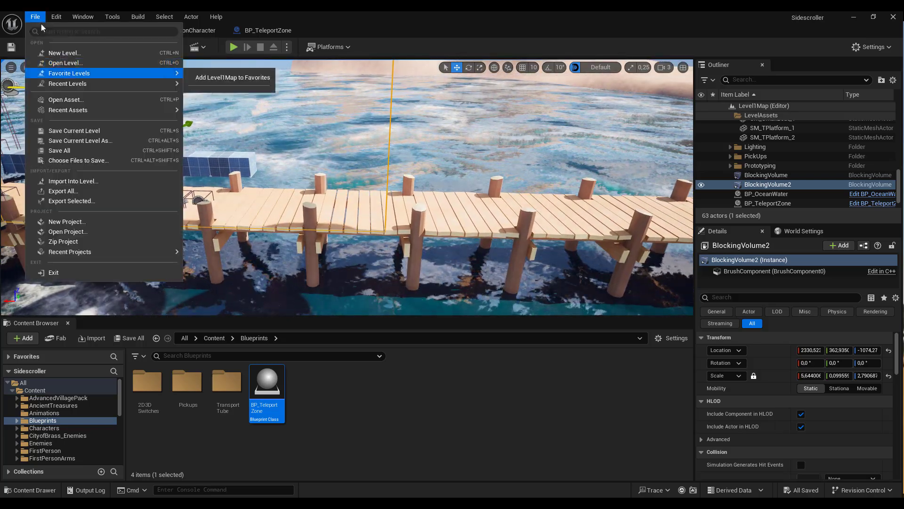
{"action": "left_click", "coordinate": [65, 150]}
{"action": "left_click", "coordinate": [214, 339]}
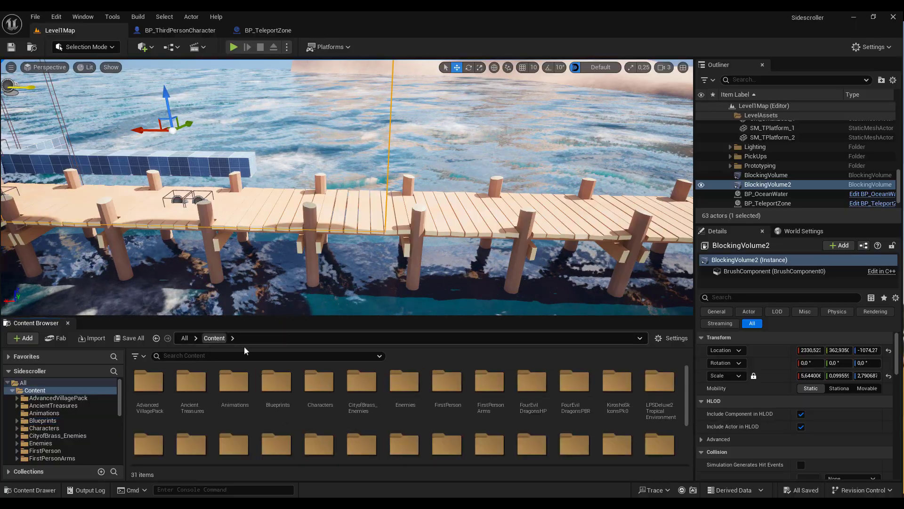
Create a new folder named AnimBPs inside Enemies/Monster/Blueprints.
{"action": "double_click", "coordinate": [399, 379]}
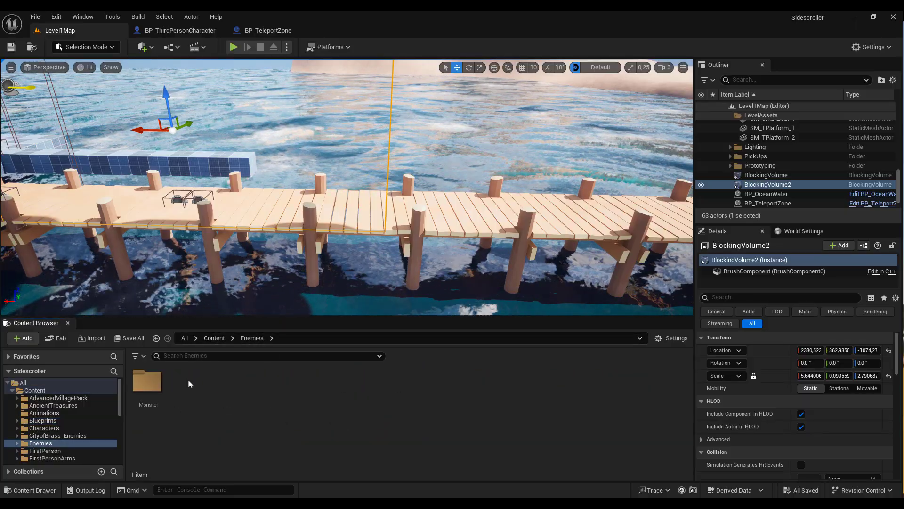
{"action": "double_click", "coordinate": [150, 383]}
{"action": "double_click", "coordinate": [154, 385]}
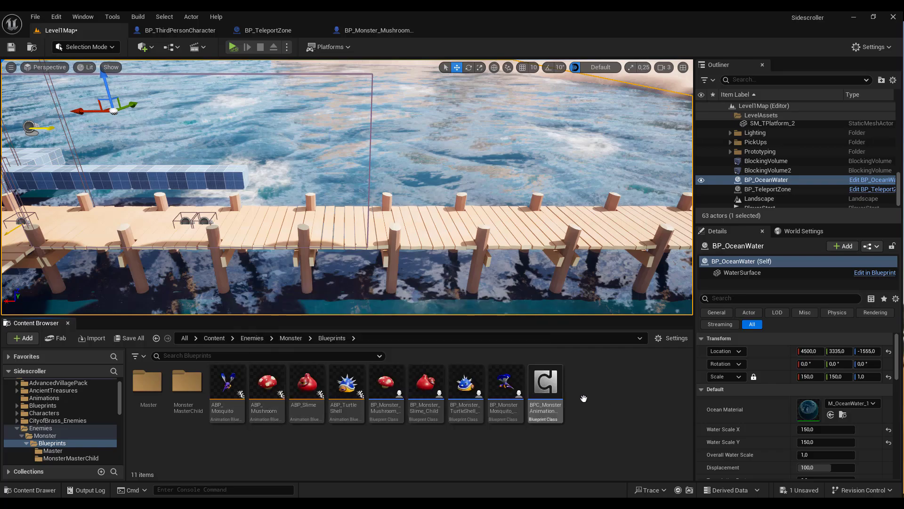
{"action": "right_click", "coordinate": [591, 399]}
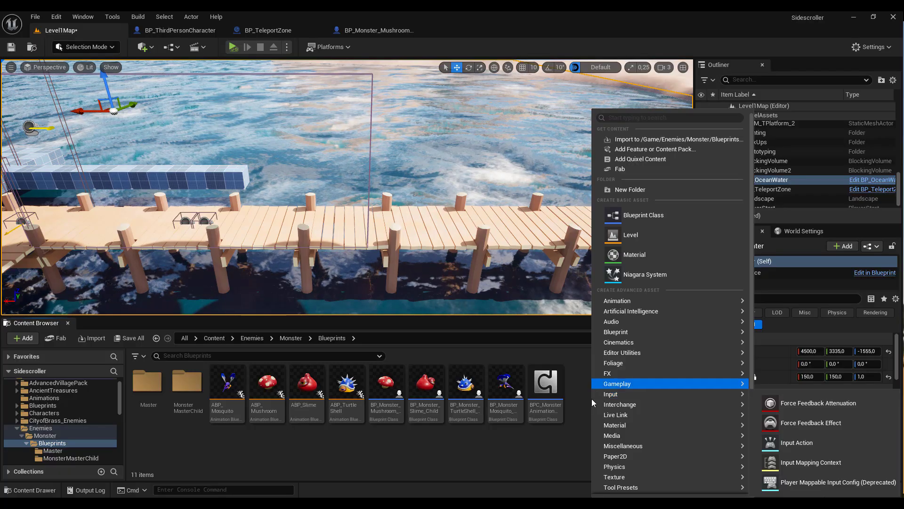
{"action": "left_click", "coordinate": [623, 191]}
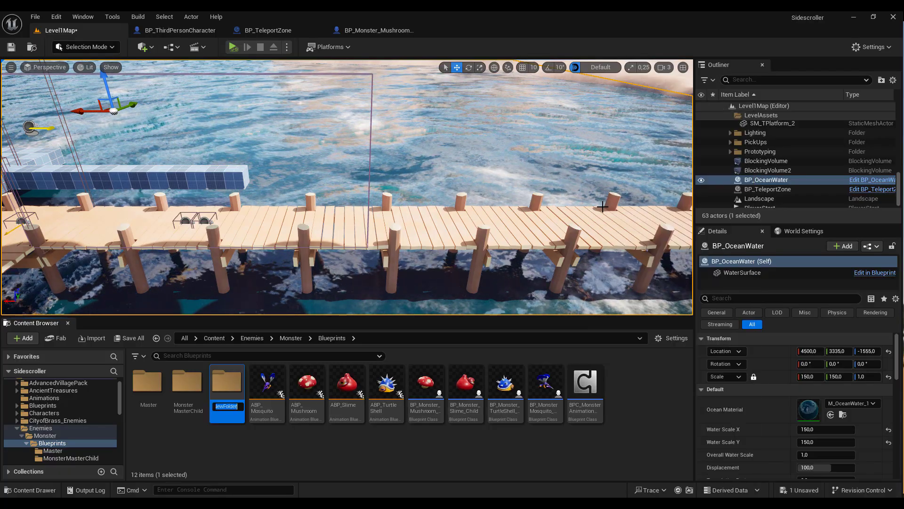
{"action": "type", "text": "AnimBPs"}
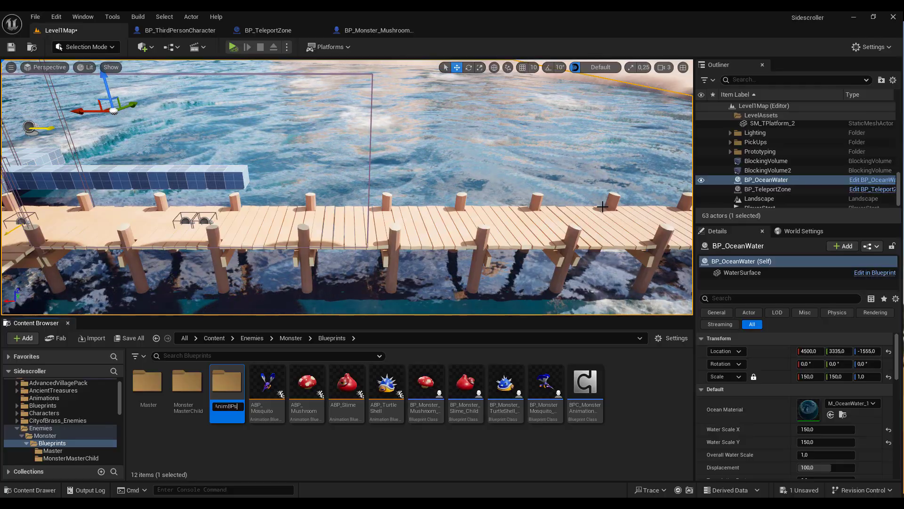
{"action": "key", "text": "Return"}
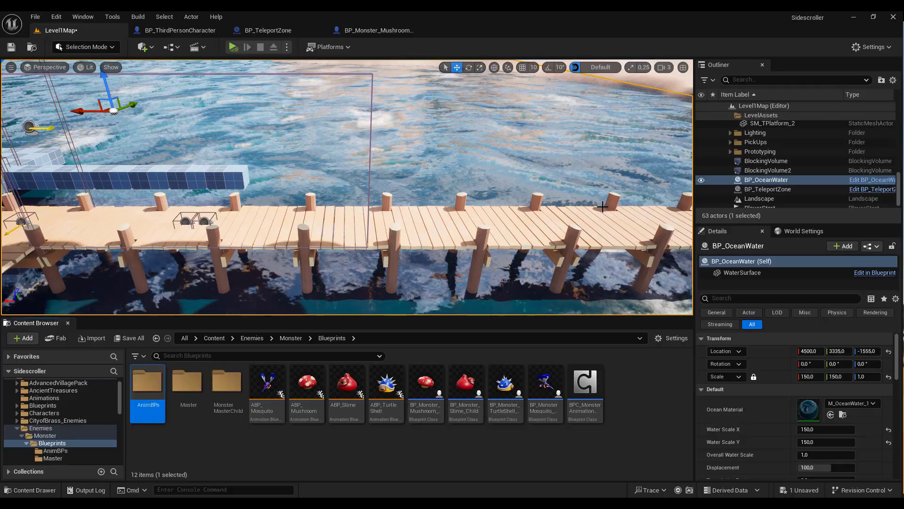
Move the four ABP animation blueprints into AnimBPs, then drag the mushroom enemy toward the level.
{"action": "left_click", "coordinate": [266, 384]}
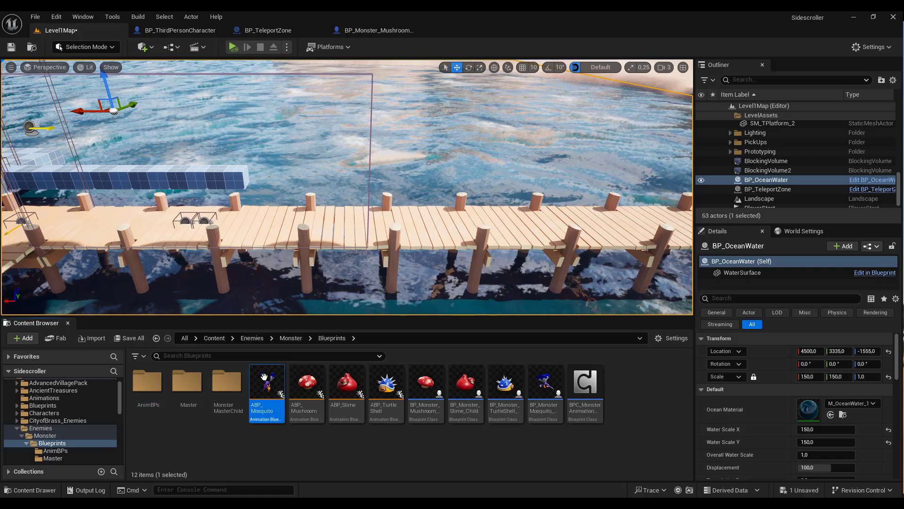
{"action": "left_click", "coordinate": [391, 390], "text": "shift"}
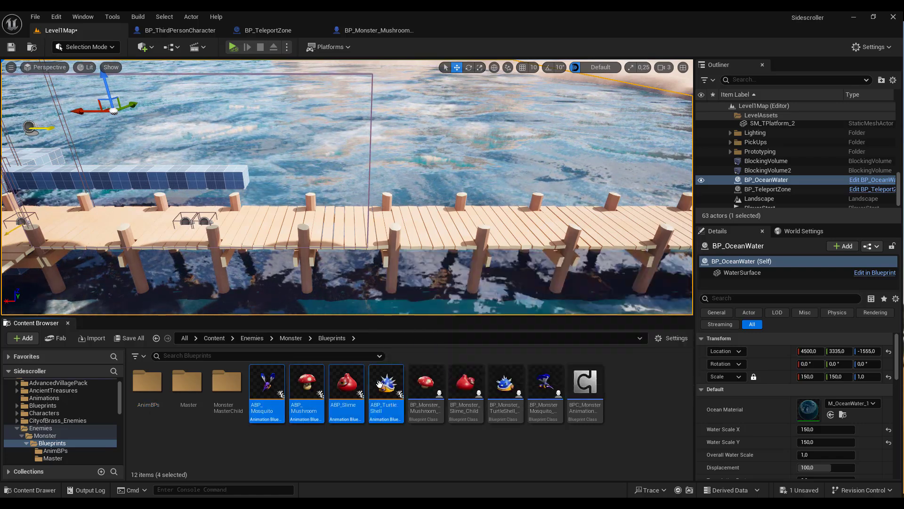
{"action": "left_click_drag", "start_coordinate": [392, 390], "coordinate": [146, 390]}
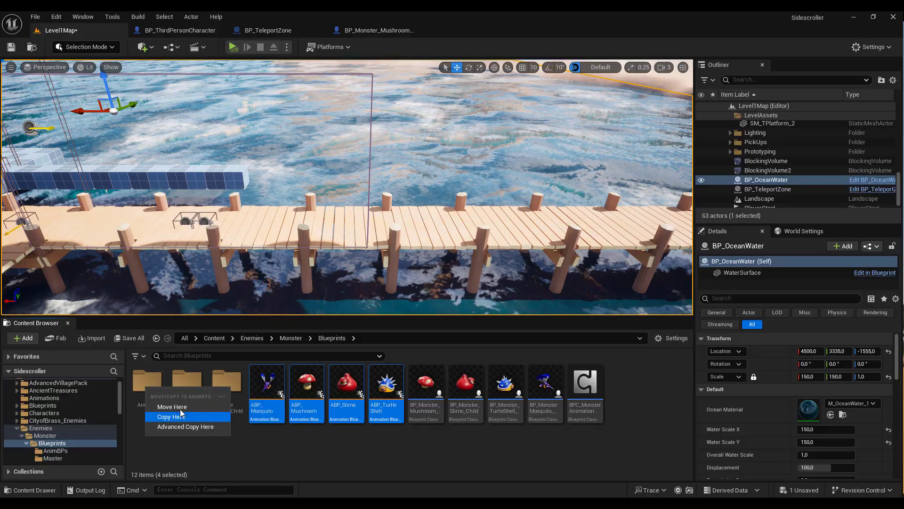
{"action": "left_click", "coordinate": [180, 422]}
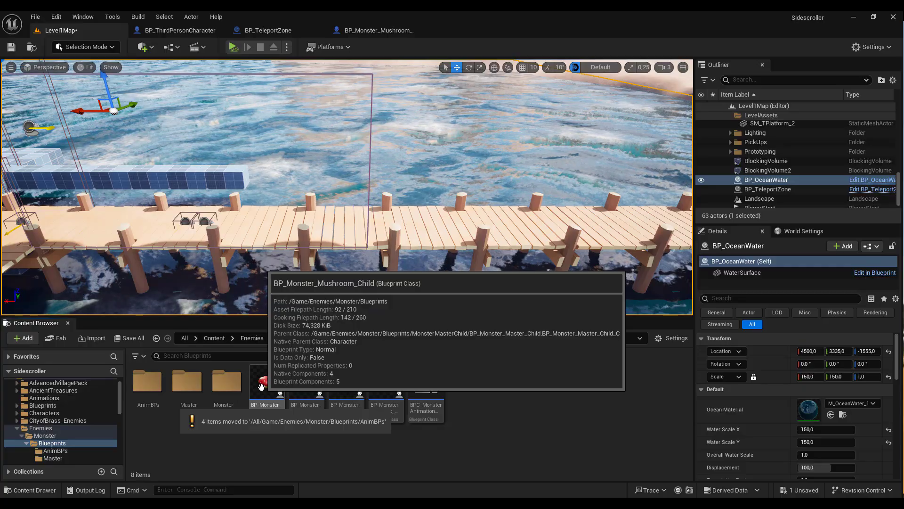
{"action": "left_click_drag", "start_coordinate": [267, 384], "coordinate": [350, 241]}
Drop the mushroom enemy onto the dock and set its Location Y to 500.
{"action": "left_click_drag", "start_coordinate": [346, 209], "coordinate": [347, 210]}
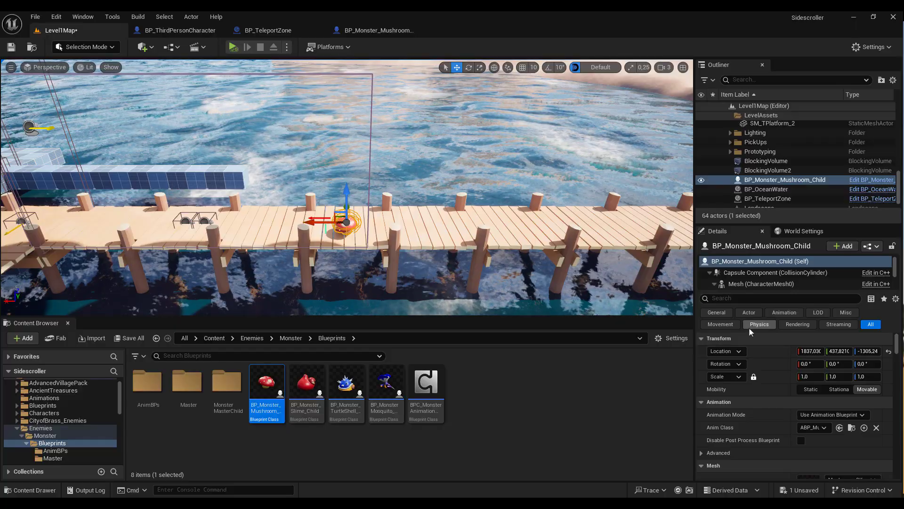
{"action": "left_click_drag", "start_coordinate": [773, 349], "coordinate": [752, 349]}
{"action": "left_click", "coordinate": [827, 350]}
{"action": "type", "text": "500"}
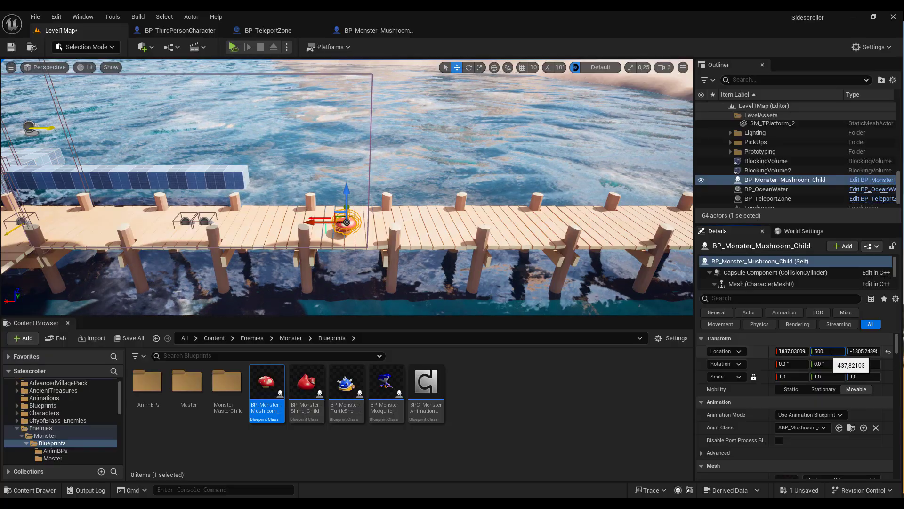
{"action": "key", "text": "Return"}
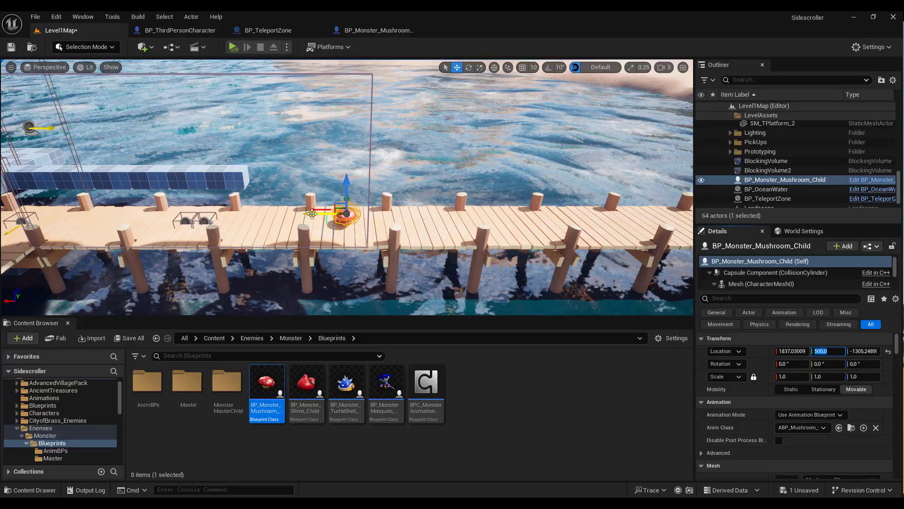
Alt-drag mushroom copies along the dock, then place a slime enemy beyond them.
{"action": "mouse_move", "coordinate": [312, 214]}
{"action": "left_mouse_down", "text": "alt"}
{"action": "mouse_move", "coordinate": [424, 227]}
{"action": "mouse_move", "coordinate": [552, 213]}
{"action": "left_mouse_up", "text": "alt"}
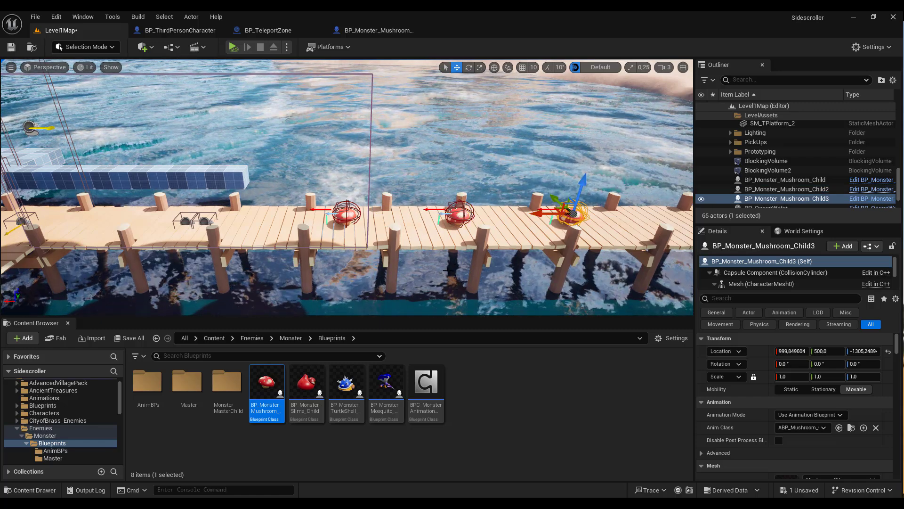
{"action": "scroll", "coordinate": [449, 270], "scroll_direction": "down", "scroll_amount": 3}
{"action": "scroll", "coordinate": [449, 270], "scroll_direction": "down", "scroll_amount": 2}
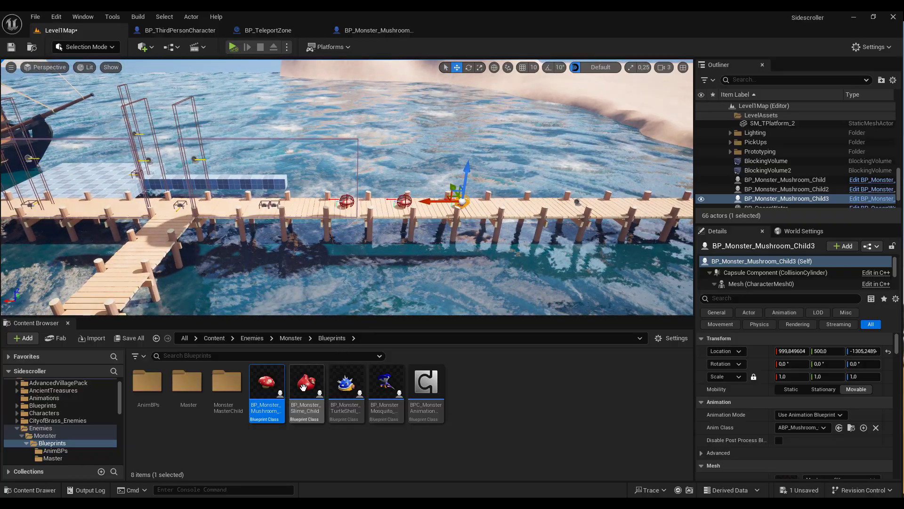
{"action": "mouse_move", "coordinate": [303, 387]}
{"action": "left_mouse_down"}
{"action": "mouse_move", "coordinate": [517, 193]}
{"action": "mouse_move", "coordinate": [525, 170]}
{"action": "mouse_move", "coordinate": [537, 179]}
{"action": "left_mouse_up"}
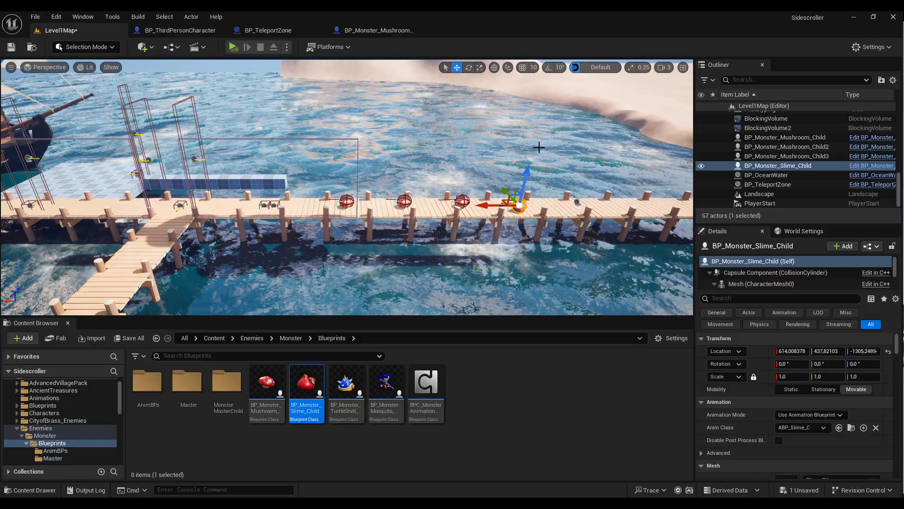
Set the slime enemy's Location Y to 500.
{"action": "left_click", "coordinate": [828, 350]}
{"action": "type", "text": "5"}
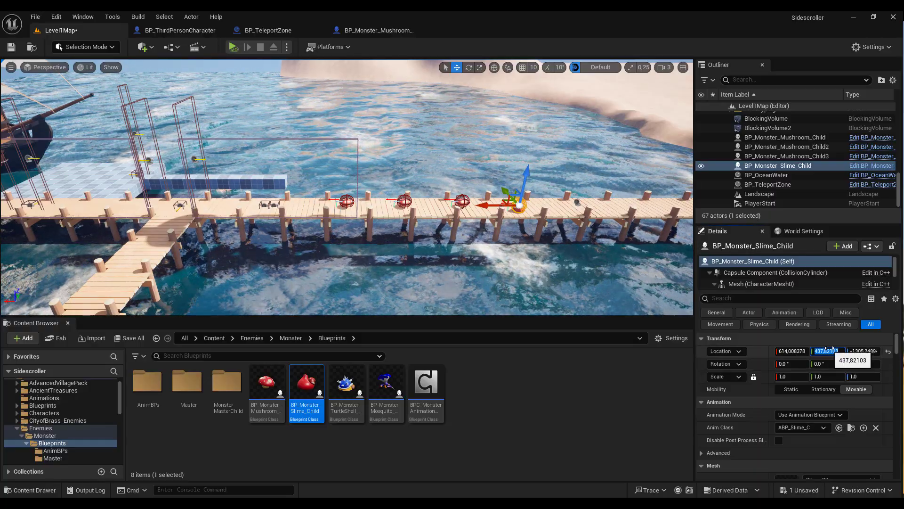
{"action": "type", "text": "00"}
{"action": "key", "text": "Return"}
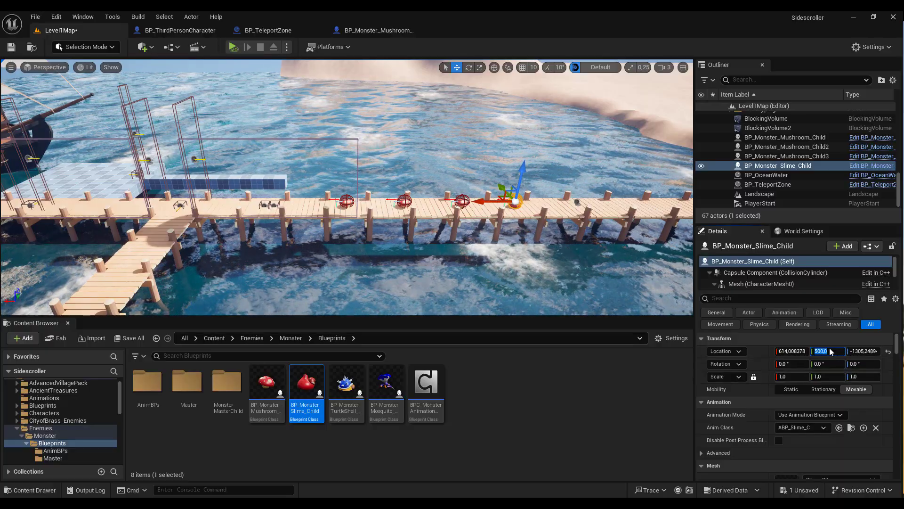
Place a turtle-shell enemy on the dock at Y 500, raised slightly.
{"action": "left_click_drag", "start_coordinate": [347, 384], "coordinate": [563, 203]}
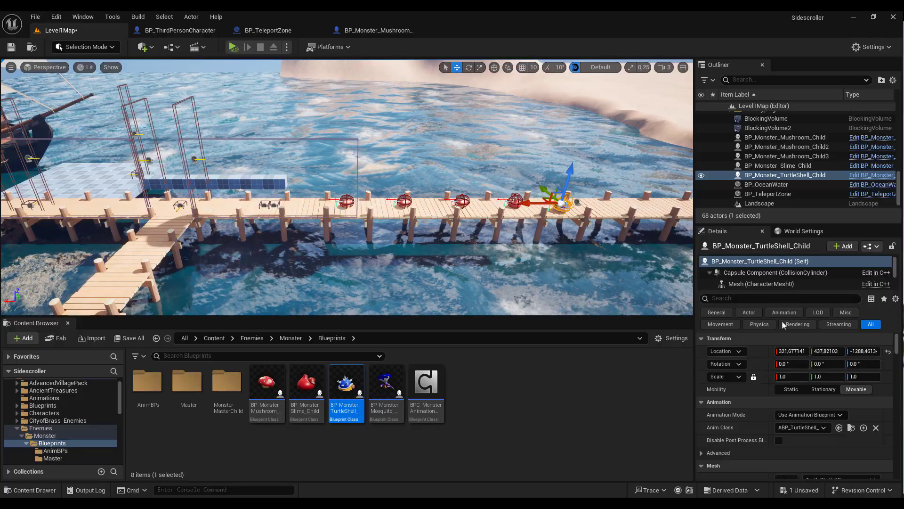
{"action": "left_click", "coordinate": [829, 351]}
{"action": "type", "text": "500"}
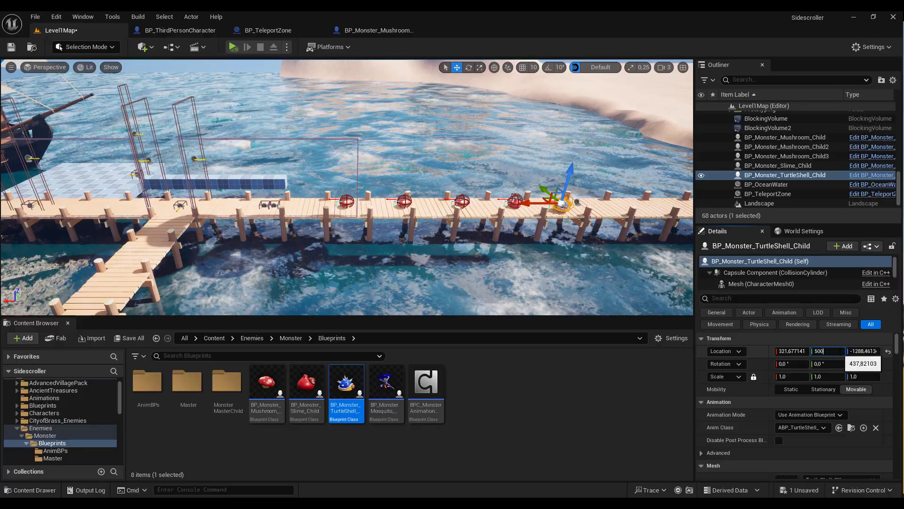
{"action": "key", "text": "Return"}
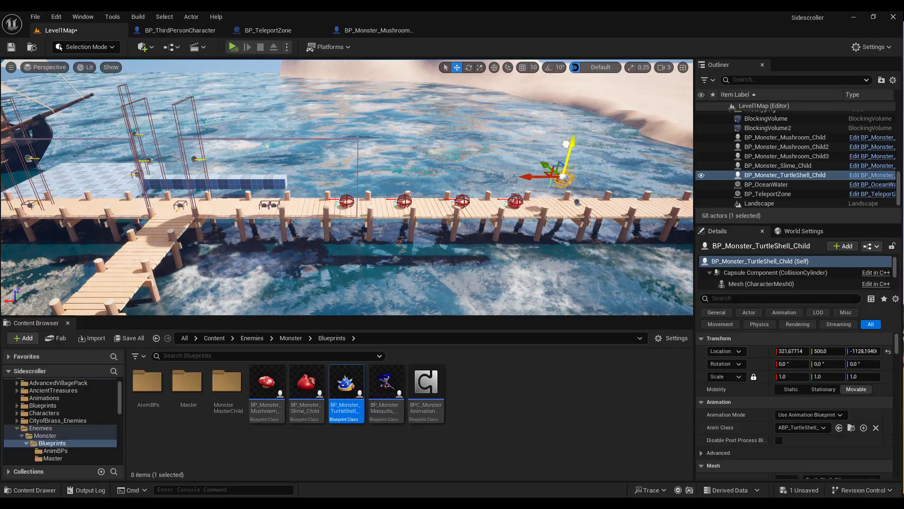
{"action": "left_click_drag", "start_coordinate": [565, 143], "coordinate": [566, 136]}
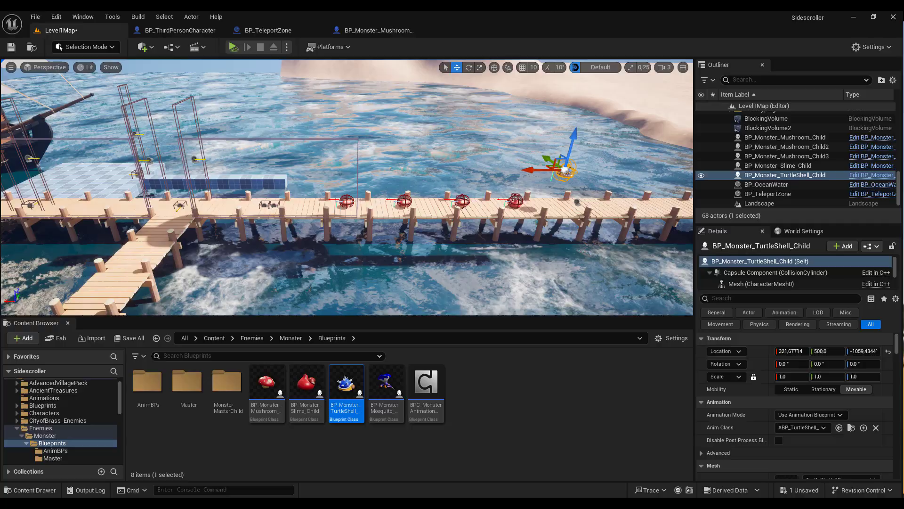
Place a mosquito enemy at Y 500 and raise it up into the air.
{"action": "left_click", "coordinate": [386, 386]}
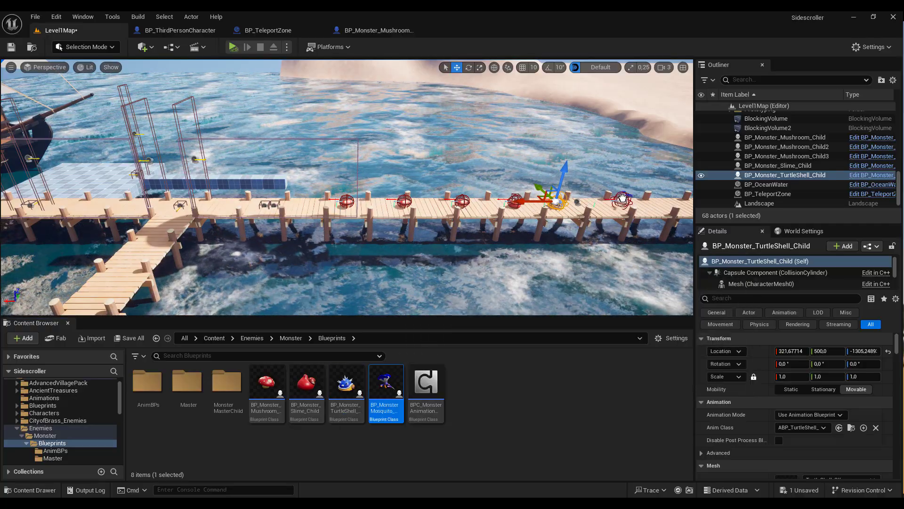
{"action": "left_click_drag", "start_coordinate": [623, 200], "coordinate": [629, 202]}
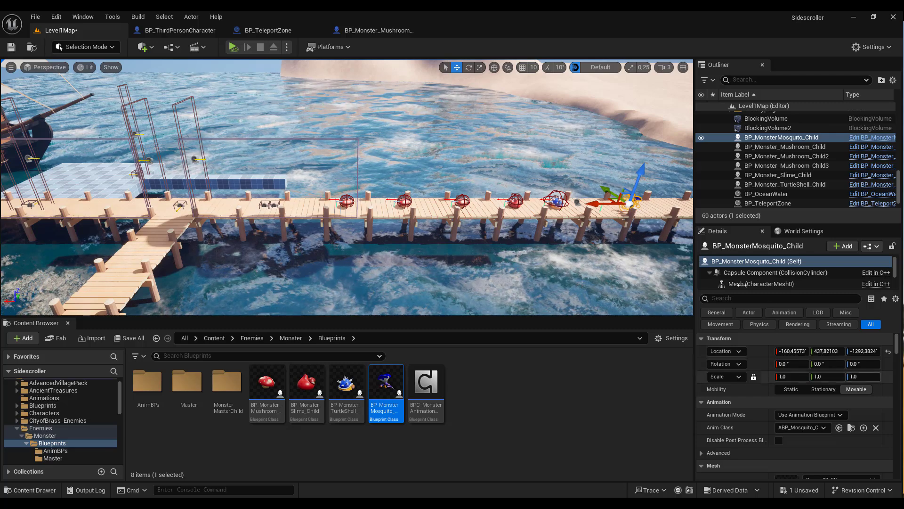
{"action": "left_click", "coordinate": [838, 351]}
{"action": "type", "text": "500"}
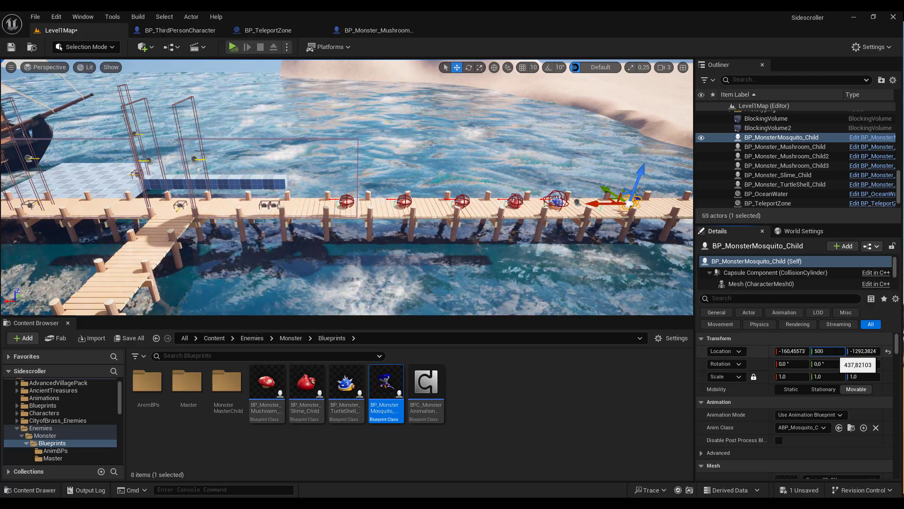
{"action": "key", "text": "Return"}
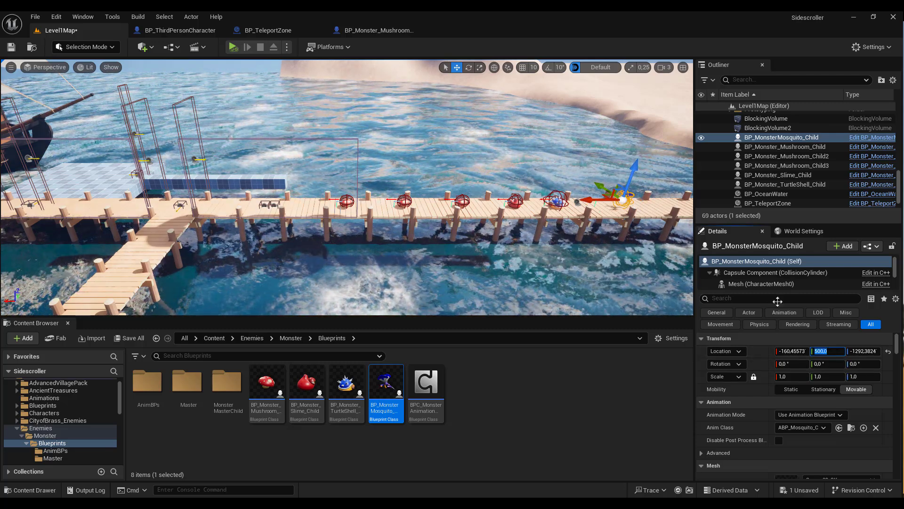
{"action": "mouse_move", "coordinate": [632, 175]}
{"action": "left_mouse_down"}
{"action": "mouse_move", "coordinate": [641, 146]}
{"action": "mouse_move", "coordinate": [634, 158]}
{"action": "left_mouse_up"}
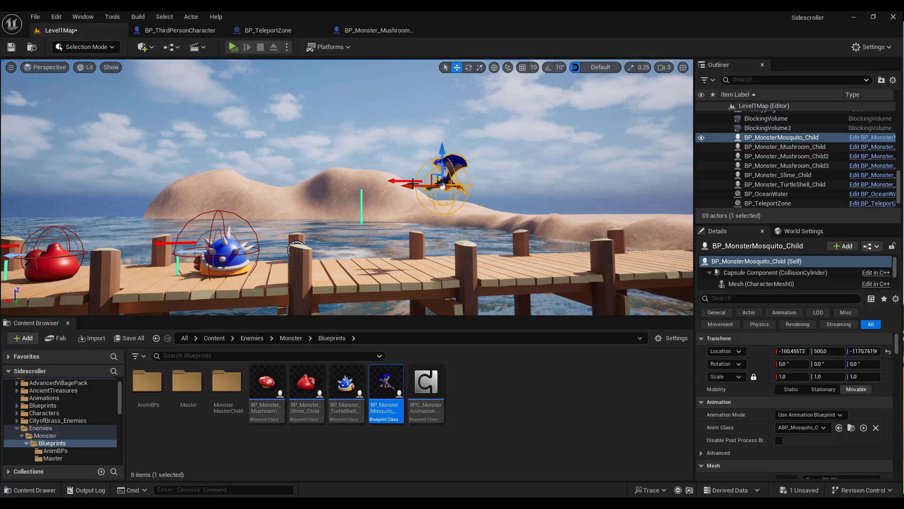
{"action": "right_click_drag", "start_coordinate": [413, 184], "coordinate": [358, 186]}
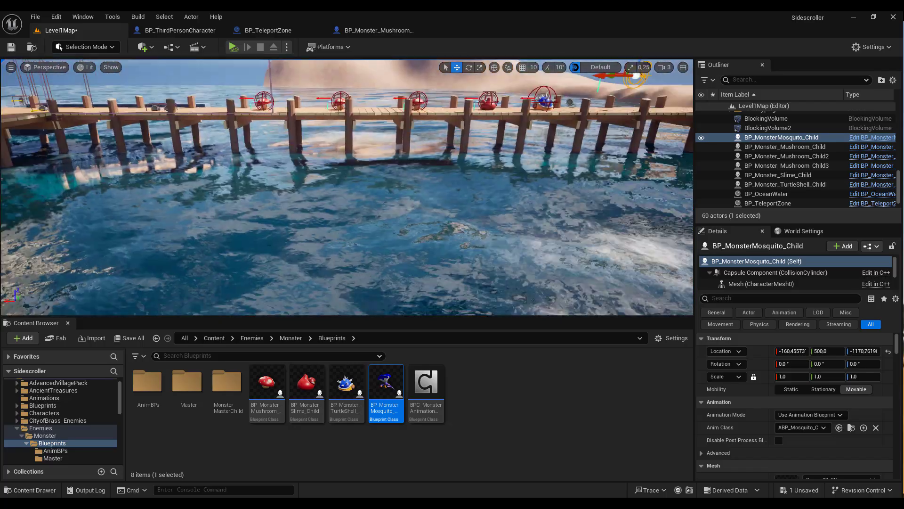
Turn off surface snapping and drop a turtle-shell enemy onto the plank bridge.
{"action": "right_click_drag", "start_coordinate": [358, 186], "coordinate": [358, 186]}
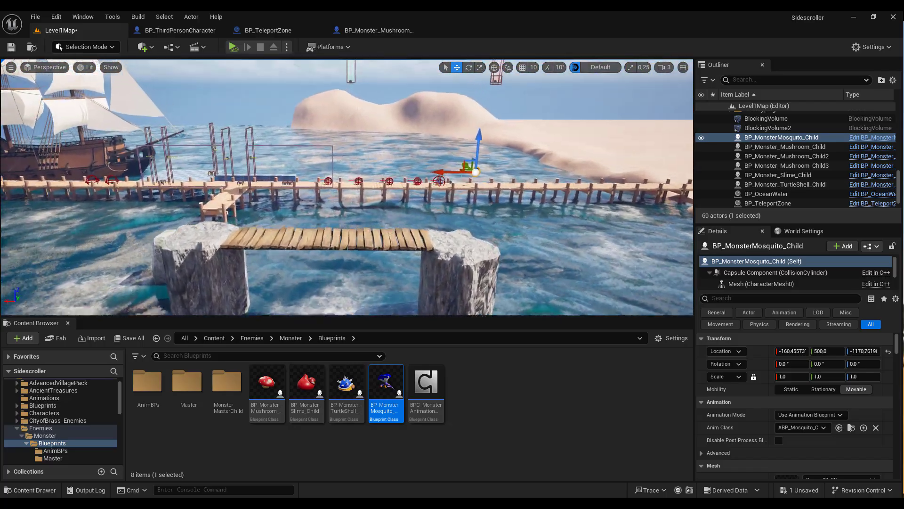
{"action": "right_click_drag", "start_coordinate": [398, 231], "coordinate": [398, 231]}
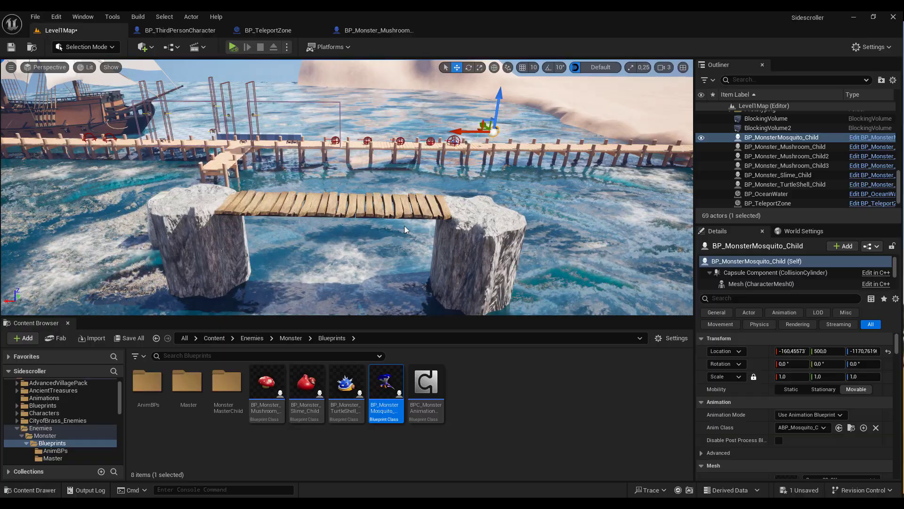
{"action": "left_click", "coordinate": [575, 68]}
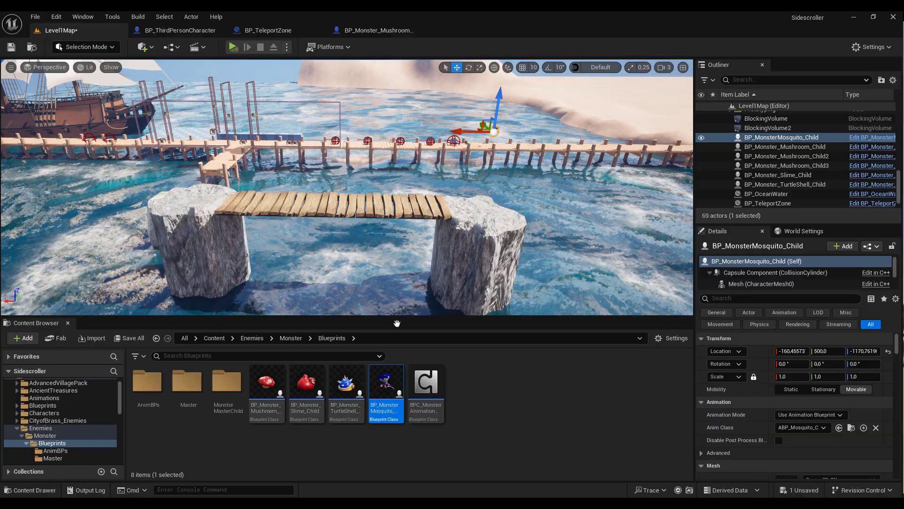
{"action": "left_click", "coordinate": [347, 387]}
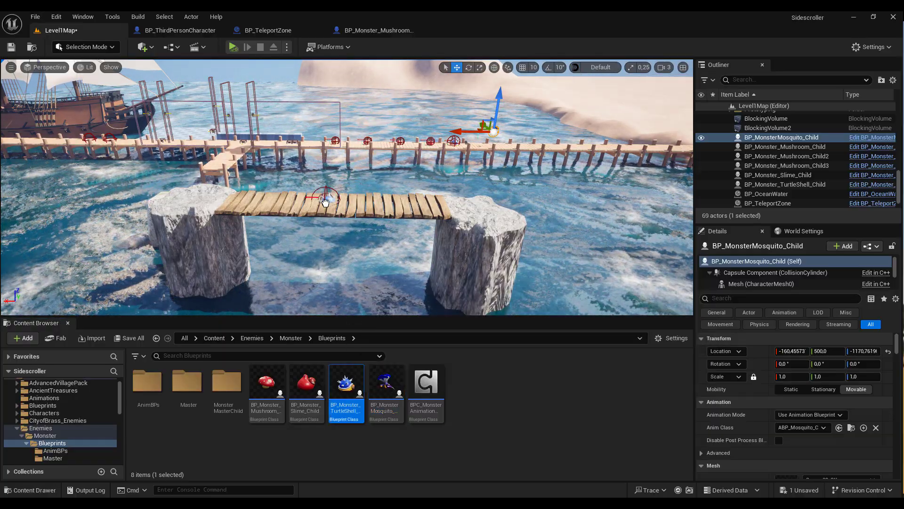
{"action": "left_click_drag", "start_coordinate": [325, 203], "coordinate": [326, 200]}
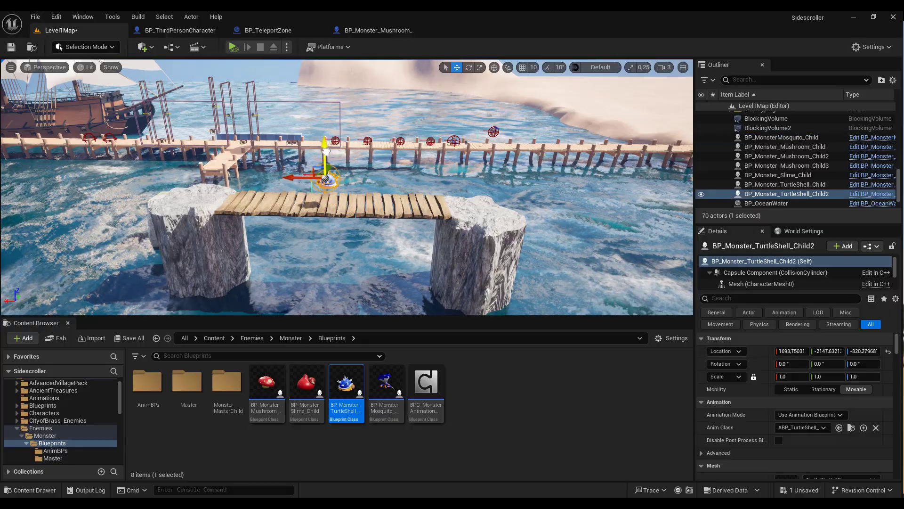
{"action": "key", "text": "End"}
{"action": "key", "text": "f"}
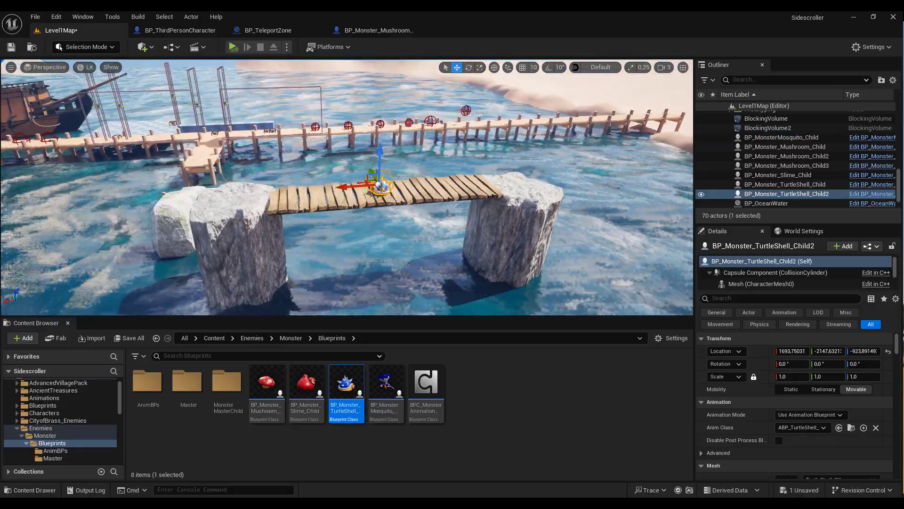
Check the turtle-shell's placement and Alt-drag a copy further along the bridge.
{"action": "left_click_drag", "start_coordinate": [347, 189], "coordinate": [424, 189], "text": "alt"}
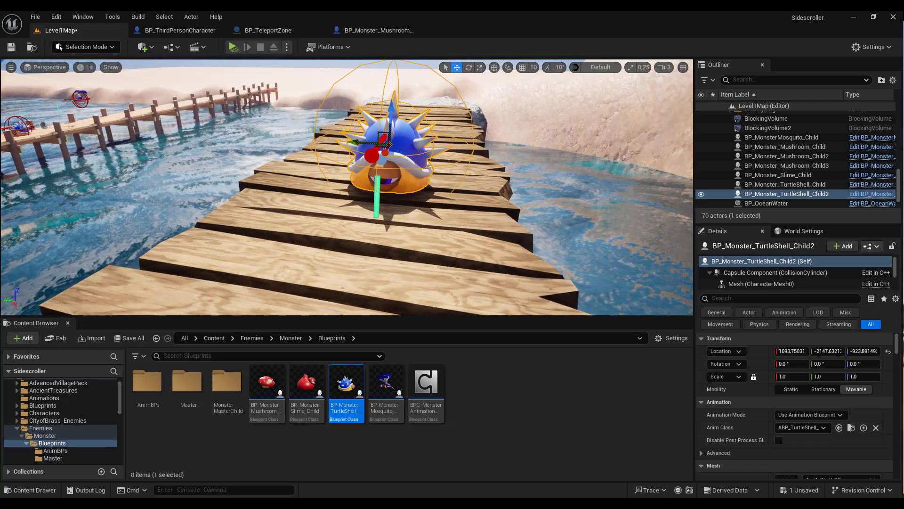
{"action": "left_click_drag", "start_coordinate": [347, 188], "coordinate": [268, 214], "text": "alt"}
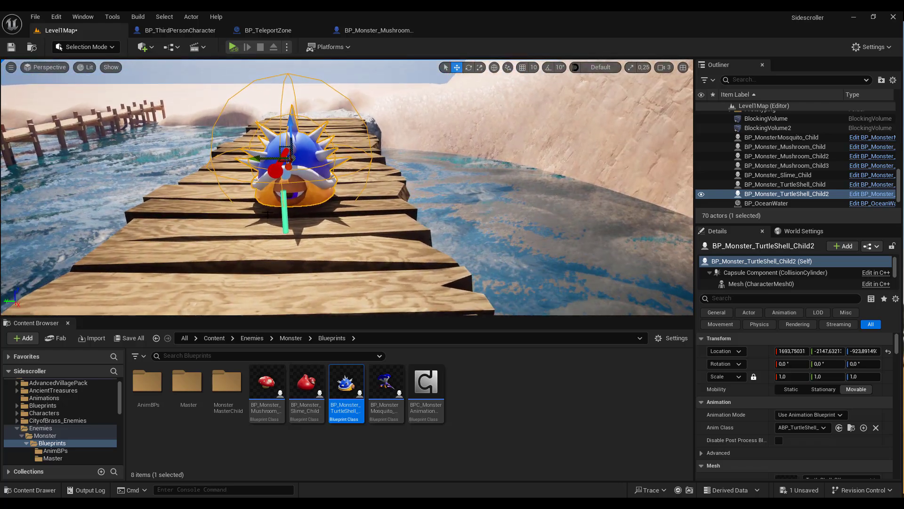
{"action": "mouse_move", "coordinate": [267, 214]}
{"action": "left_mouse_down", "text": "alt"}
{"action": "mouse_move", "coordinate": [330, 198]}
{"action": "mouse_move", "coordinate": [264, 198]}
{"action": "mouse_move", "coordinate": [282, 188]}
{"action": "left_mouse_up", "text": "alt"}
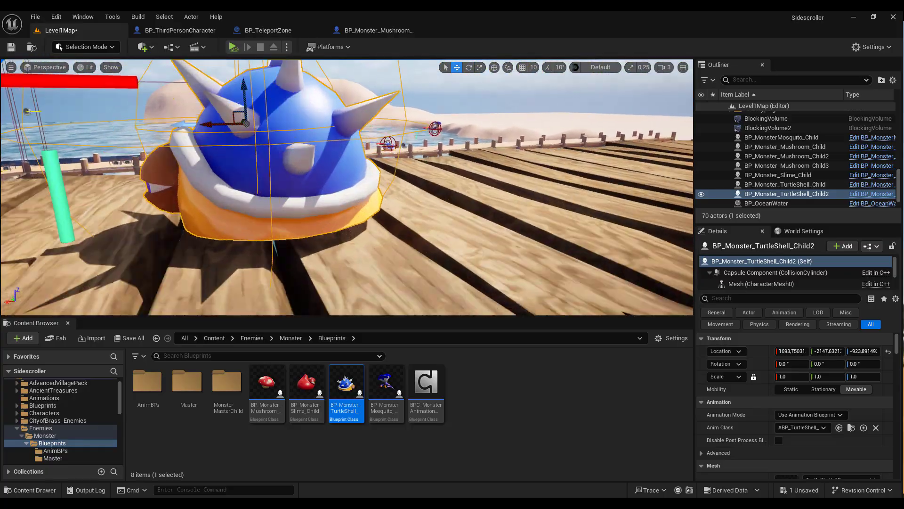
{"action": "key", "text": "f"}
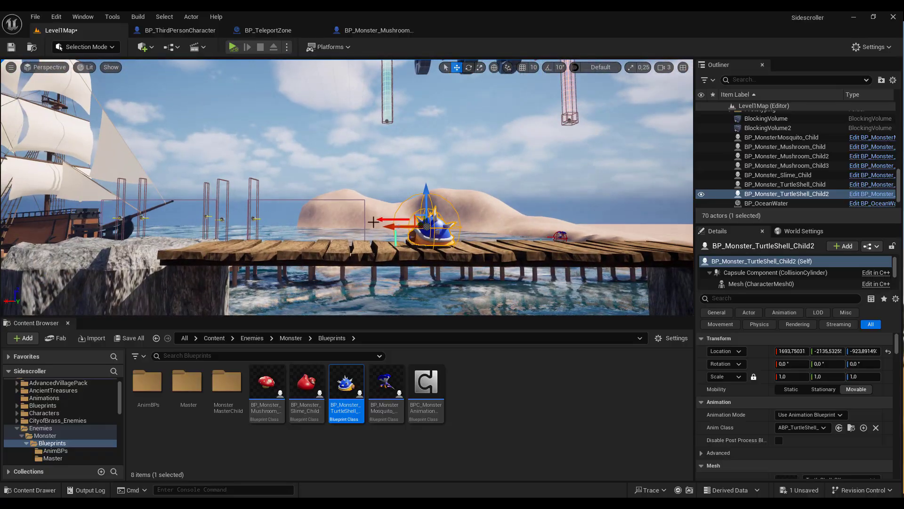
{"action": "mouse_move", "coordinate": [397, 226]}
{"action": "left_mouse_down", "text": "alt"}
{"action": "mouse_move", "coordinate": [313, 221]}
{"action": "mouse_move", "coordinate": [324, 248]}
{"action": "left_mouse_up", "text": "alt"}
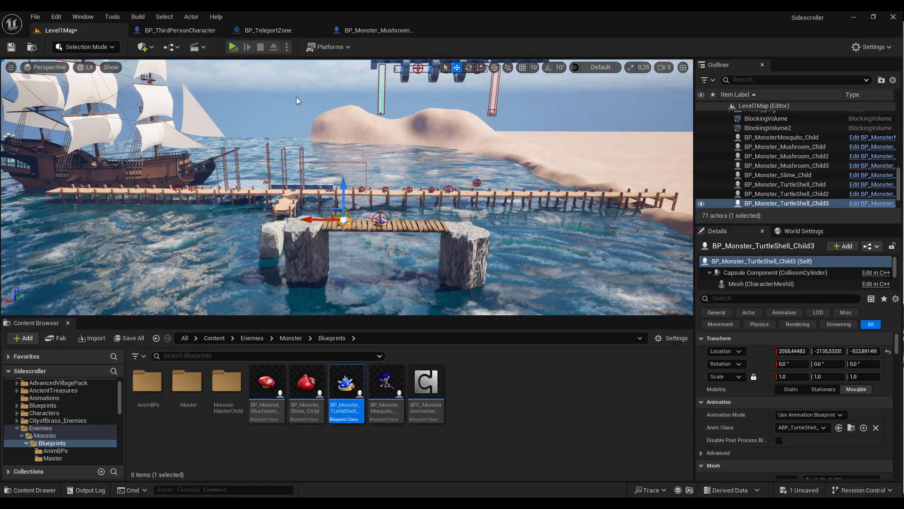
Launch Play in Selected Viewport and run along the dock, jumping over the mushroom enemies.
{"action": "left_click", "coordinate": [287, 47]}
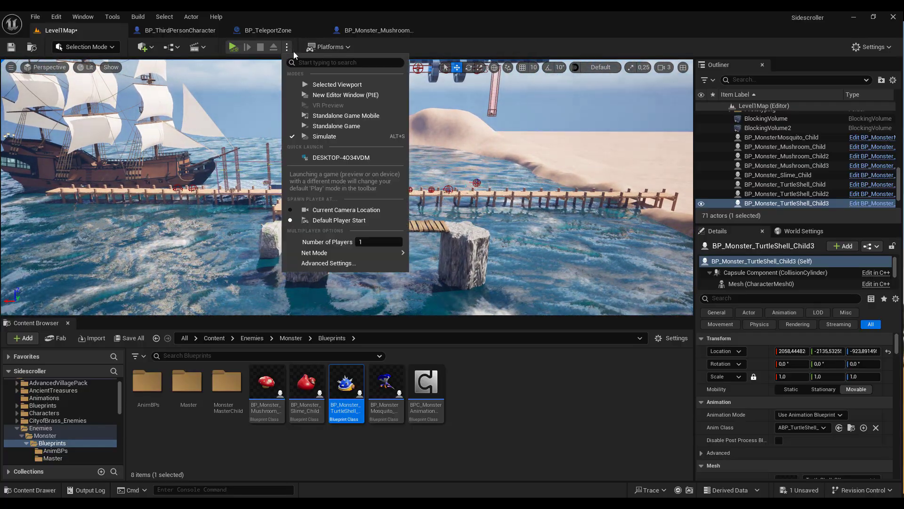
{"action": "left_click", "coordinate": [344, 87]}
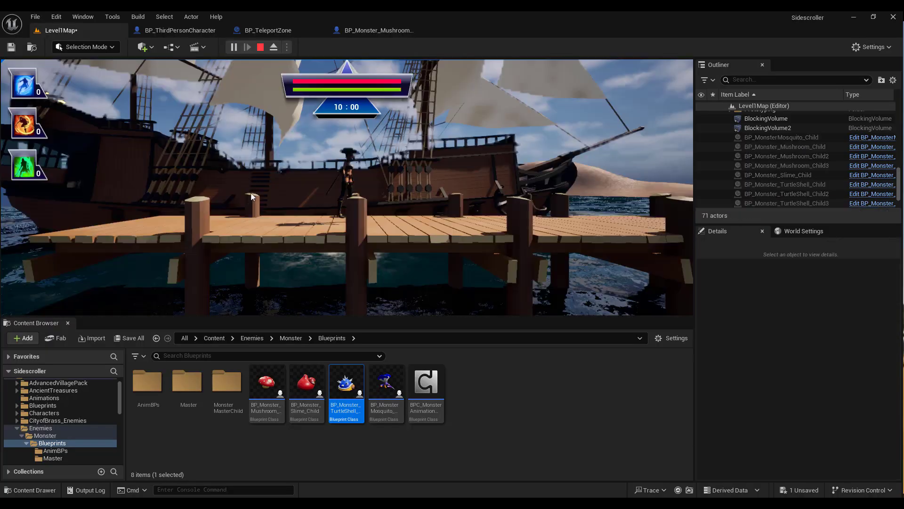
{"action": "key", "text": "d"}
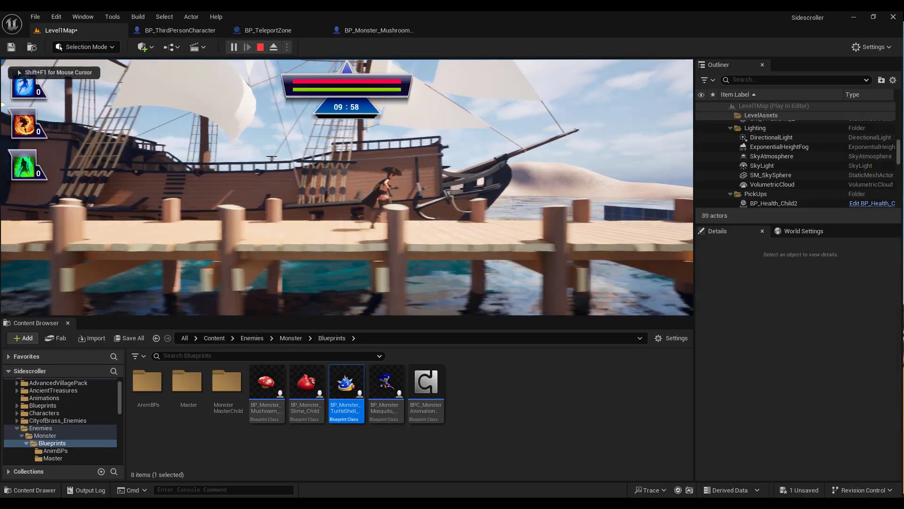
{"action": "key", "text": "d"}
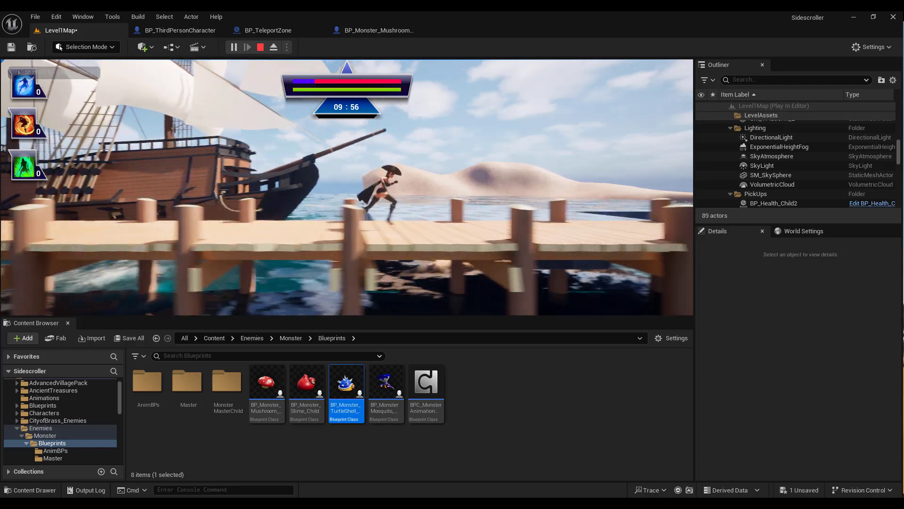
{"action": "key", "text": "a"}
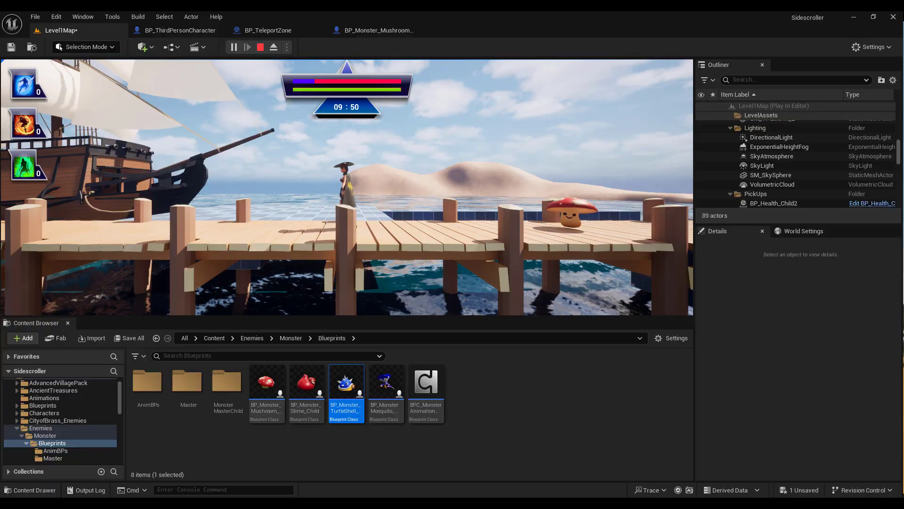
{"action": "key", "text": "space"}
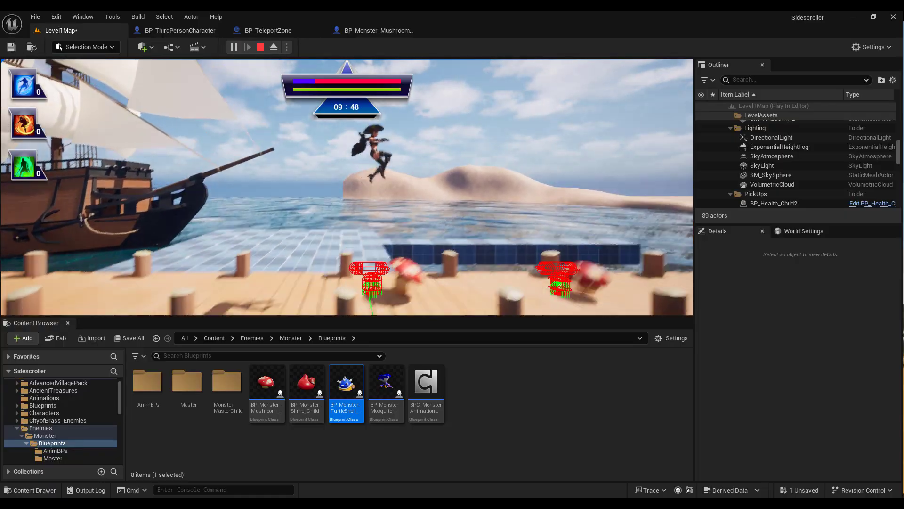
Keep running right along the dock, jumping off toward the beach and onto the pier's end.
{"action": "key", "text": "a"}
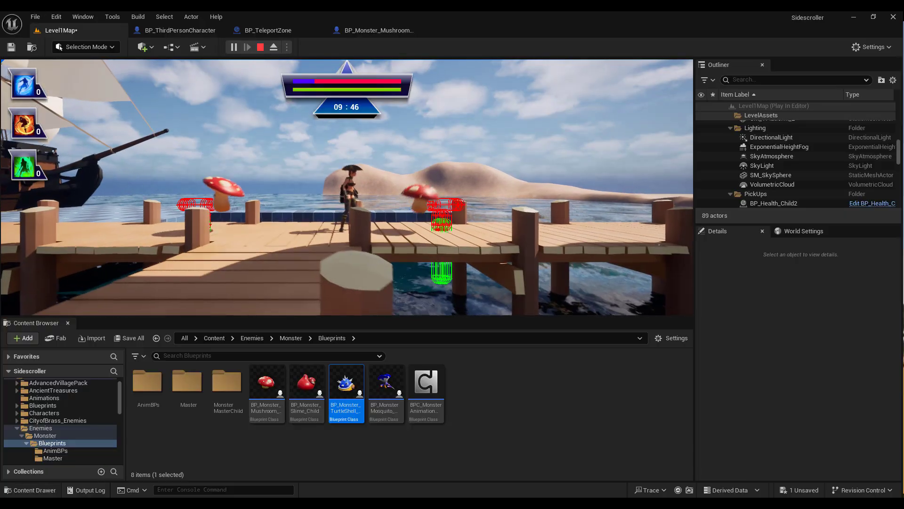
{"action": "key", "text": "space"}
{"action": "key", "text": "d"}
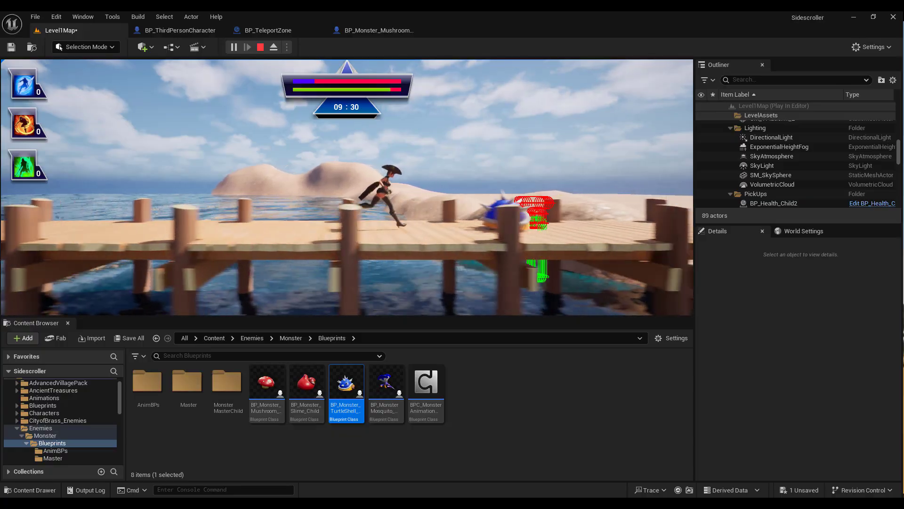
{"action": "key", "text": "space"}
{"action": "key", "text": "space"}
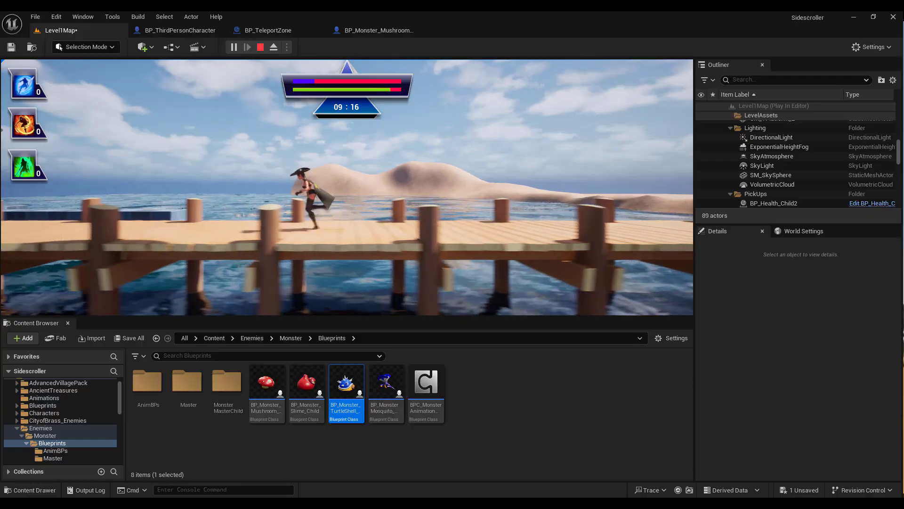
{"action": "key", "text": "d"}
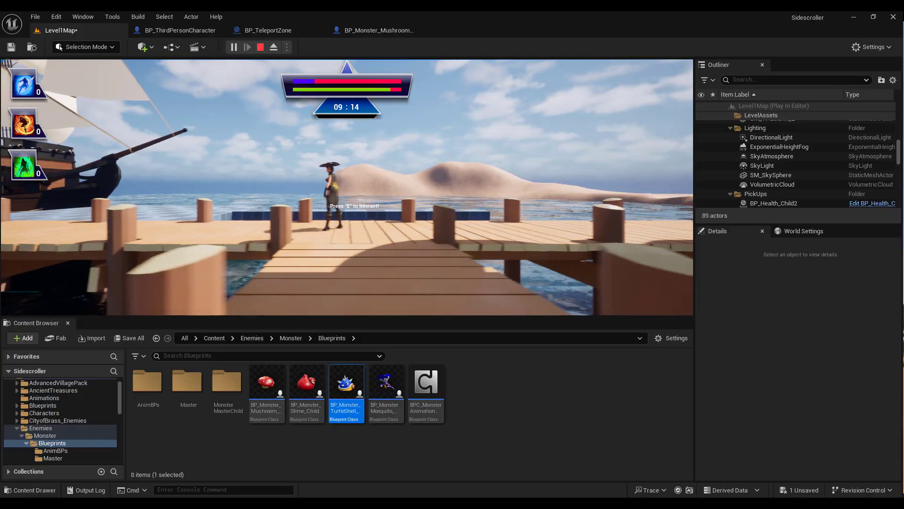
Run the pier, jump onto the rock, gravity-boost up the pillars to the rock bridge, then stop with Esc.
{"action": "key", "text": "w"}
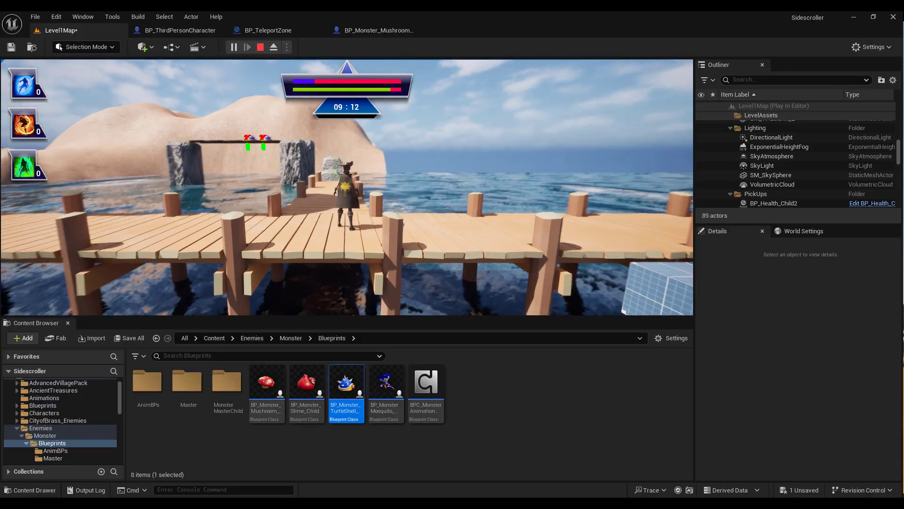
{"action": "key", "text": "w"}
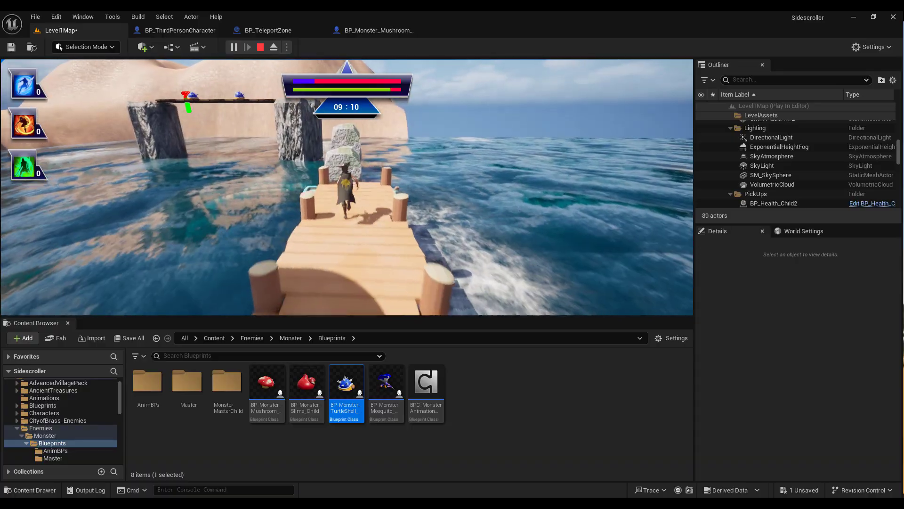
{"action": "key", "text": "space"}
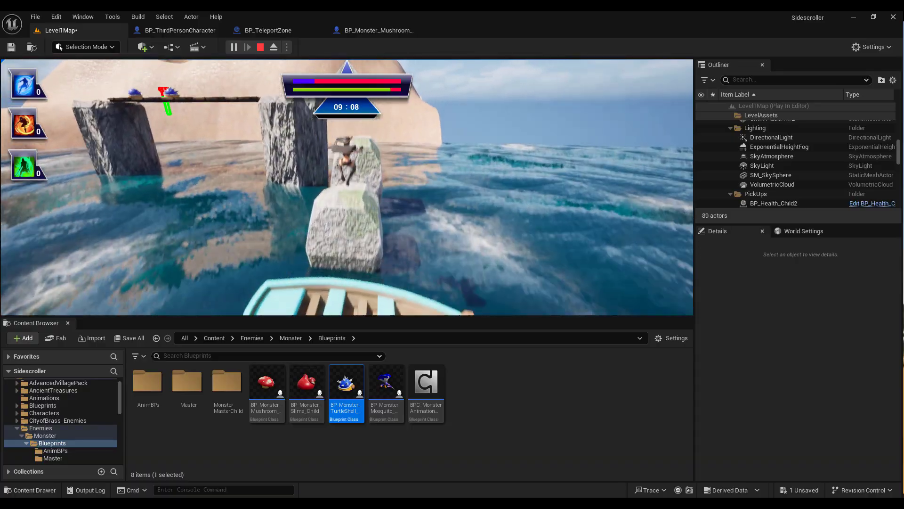
{"action": "key", "text": "w"}
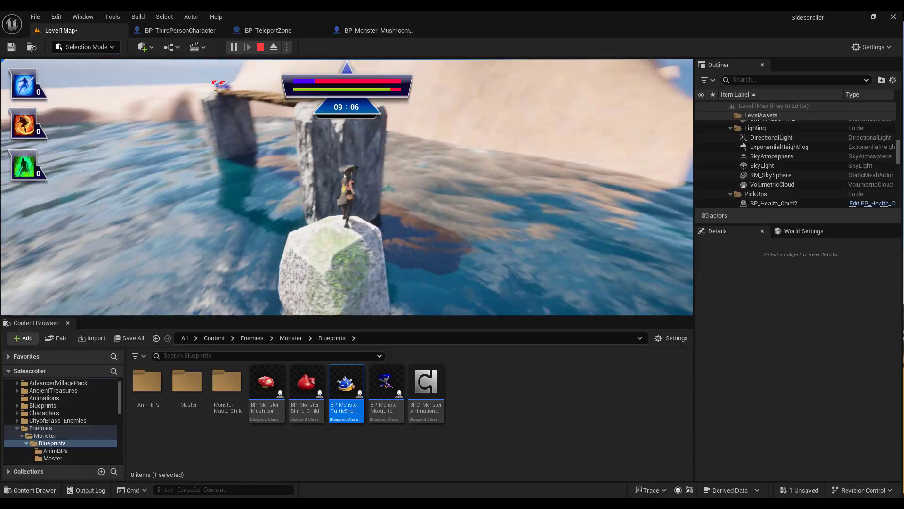
{"action": "key", "text": "2"}
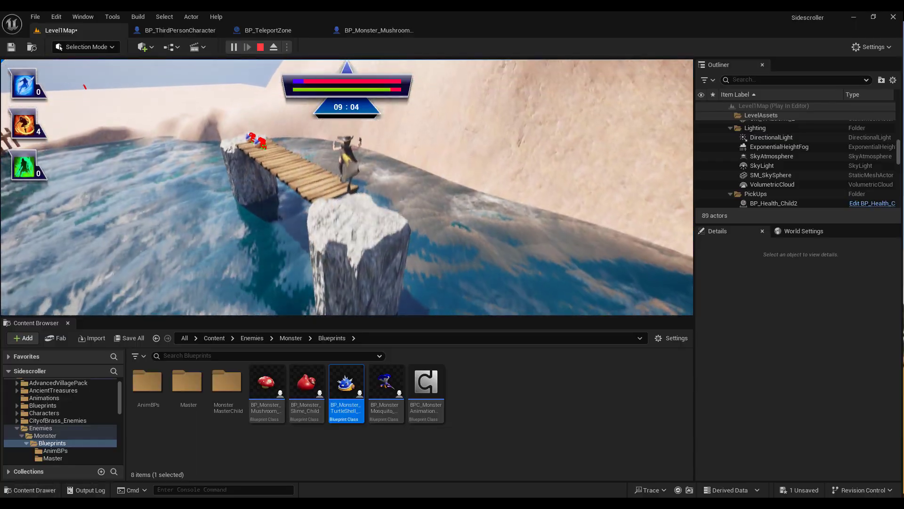
{"action": "key", "text": "2"}
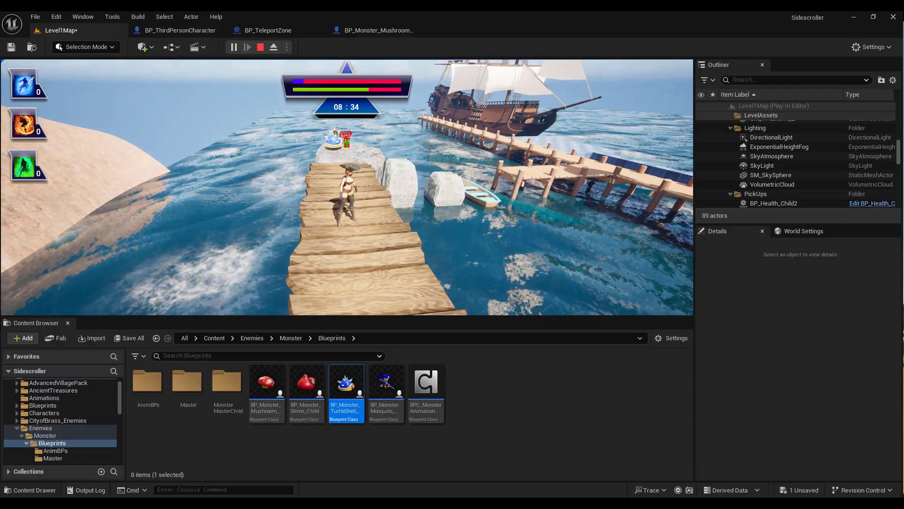
{"action": "key", "text": "Escape"}
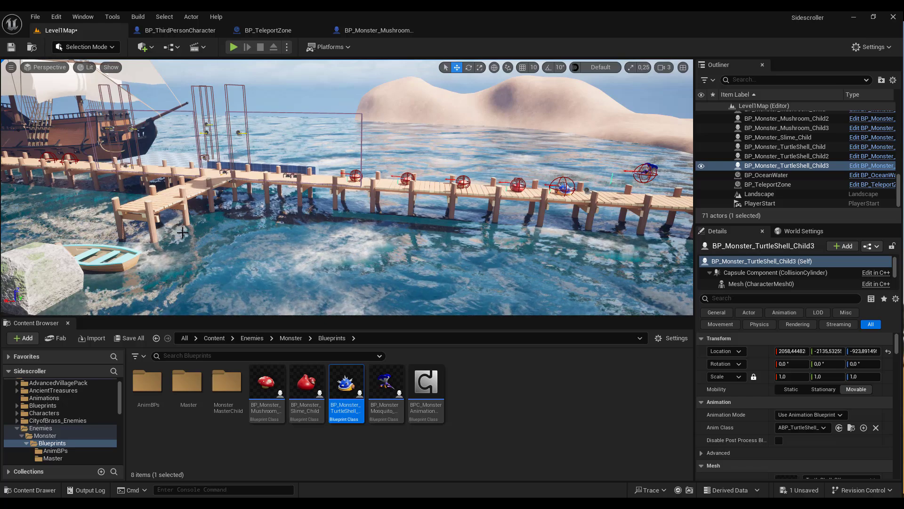
Fly the camera over the pier toward the dune and return to the top-level Content folder.
{"action": "mouse_move", "coordinate": [182, 232]}
{"action": "right_mouse_down"}
{"action": "mouse_move", "coordinate": [264, 232]}
{"action": "mouse_move", "coordinate": [198, 233]}
{"action": "right_mouse_up"}
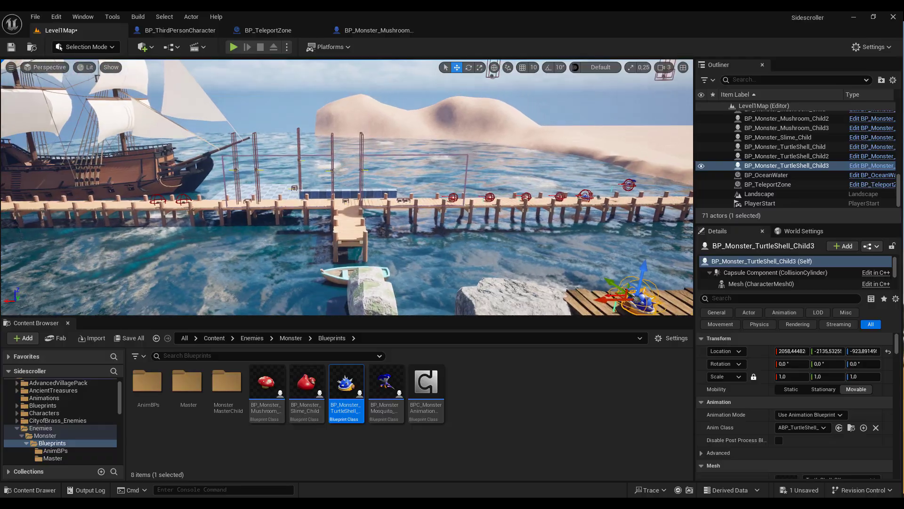
{"action": "right_click_drag", "start_coordinate": [298, 241], "coordinate": [330, 241]}
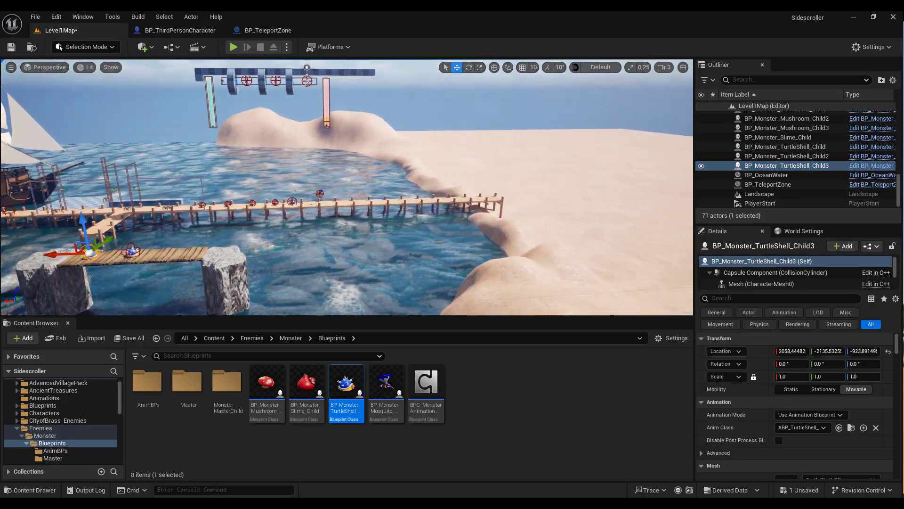
{"action": "right_click_drag", "start_coordinate": [330, 241], "coordinate": [284, 255]}
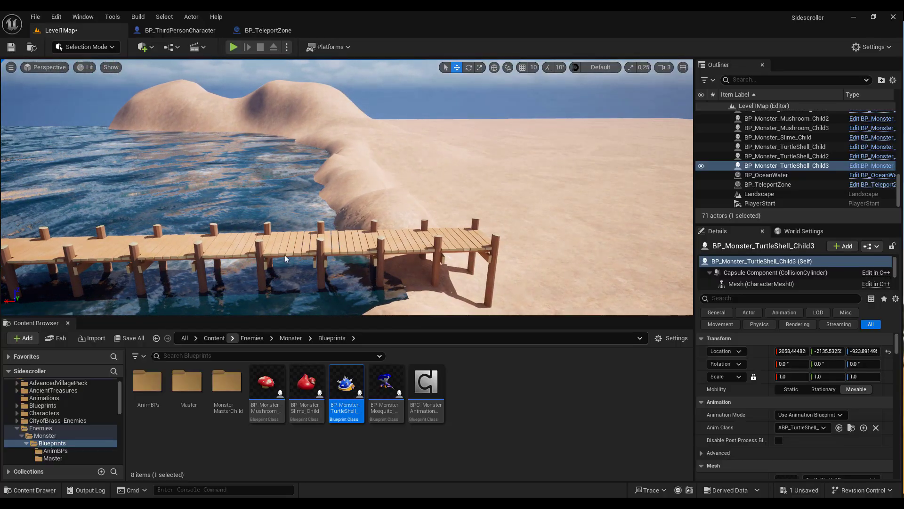
{"action": "left_click", "coordinate": [222, 339]}
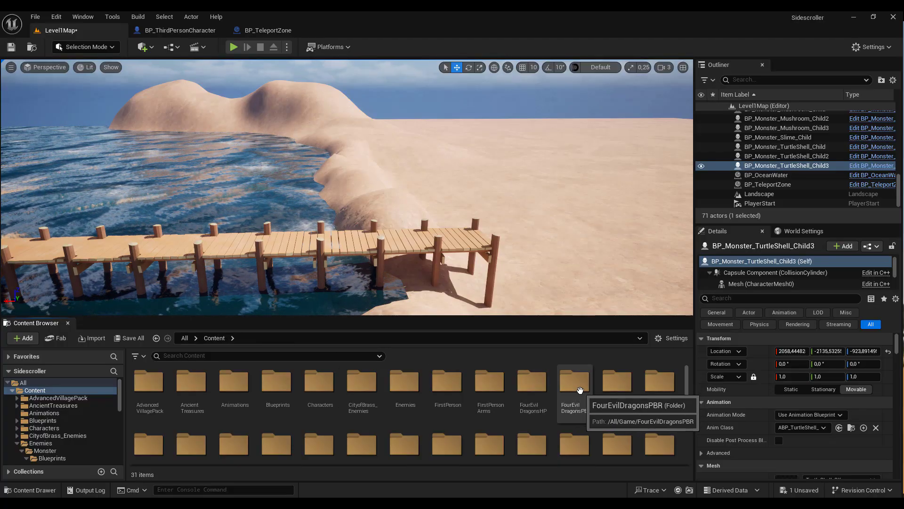
Browse to FourEvilDragonsHP > Animations > DragonTheSoulEater and drag Idle01Anim into the level.
{"action": "double_click", "coordinate": [531, 389]}
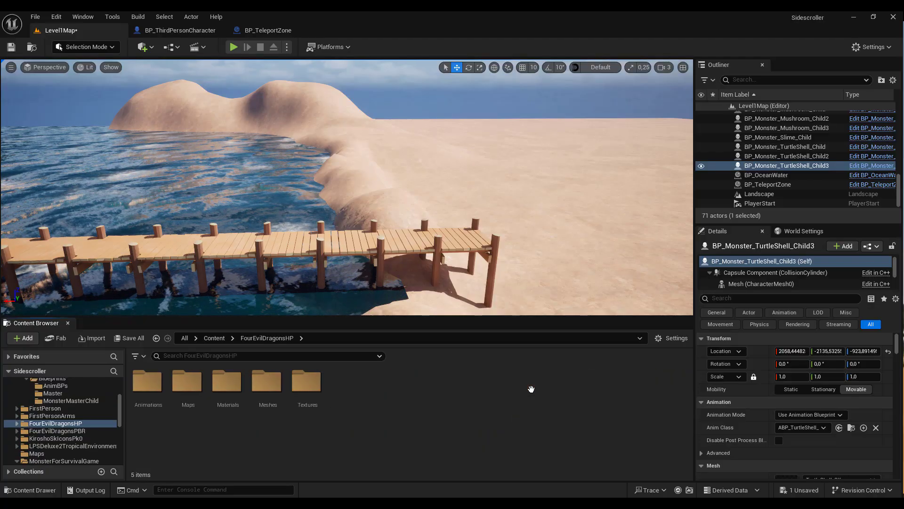
{"action": "double_click", "coordinate": [145, 383]}
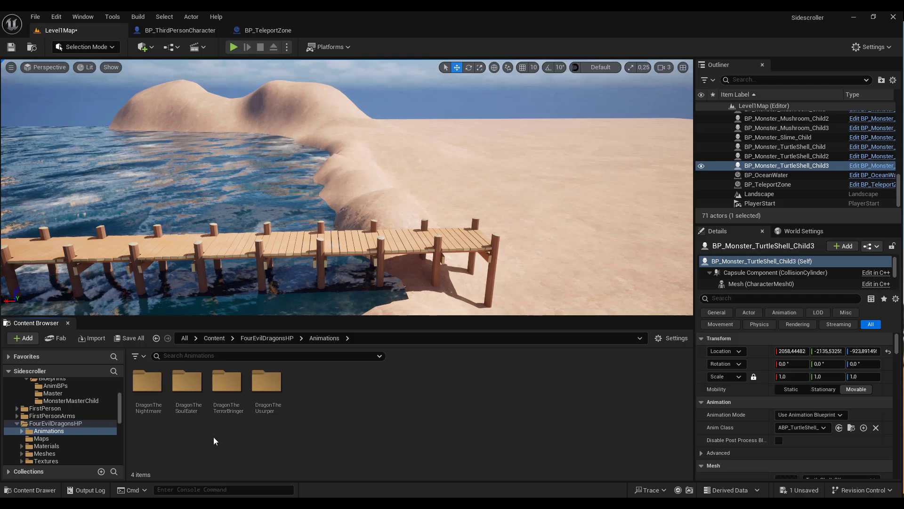
{"action": "double_click", "coordinate": [190, 388]}
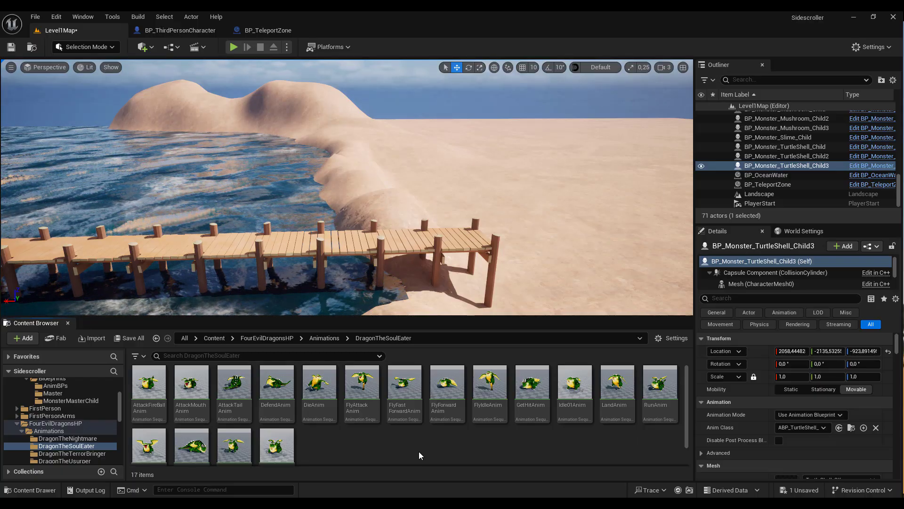
{"action": "mouse_move", "coordinate": [577, 382]}
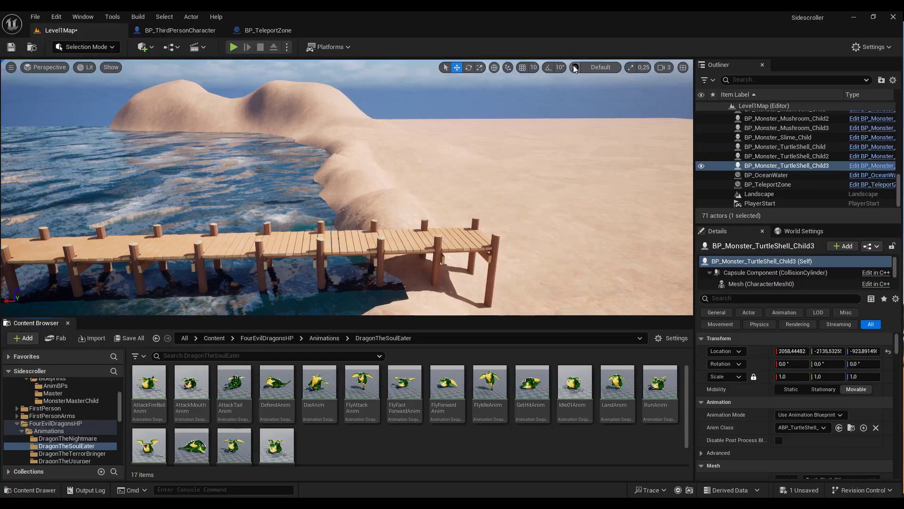
{"action": "left_click_drag", "start_coordinate": [574, 384], "coordinate": [447, 236]}
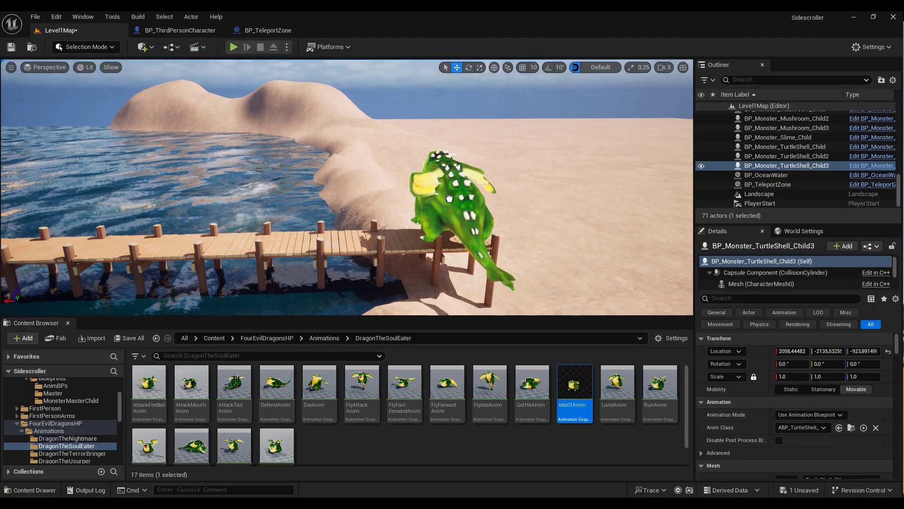
Move the idle dragon beside the pier's end and turn it about -70° using 10° rotation snapping.
{"action": "left_click_drag", "start_coordinate": [447, 236], "coordinate": [449, 193]}
{"action": "key", "text": "e"}
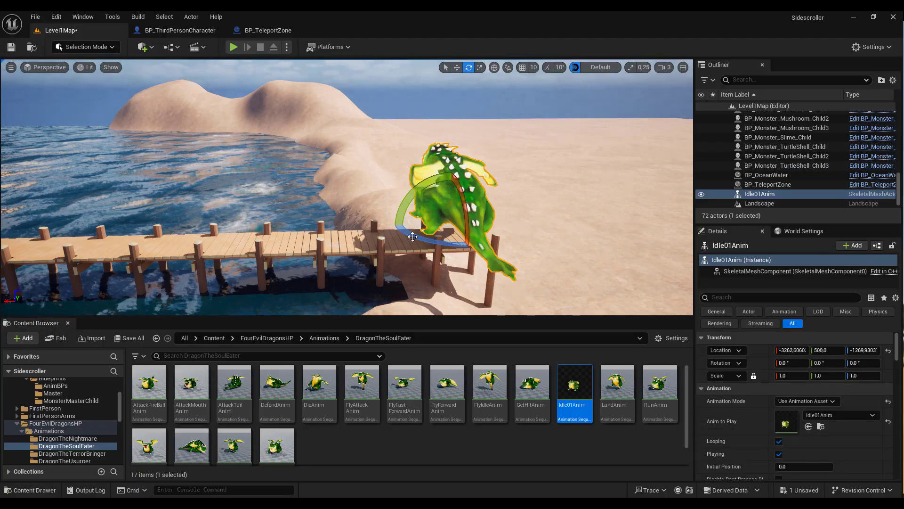
{"action": "left_click", "coordinate": [548, 67]}
{"action": "left_click_drag", "start_coordinate": [459, 241], "coordinate": [459, 241]}
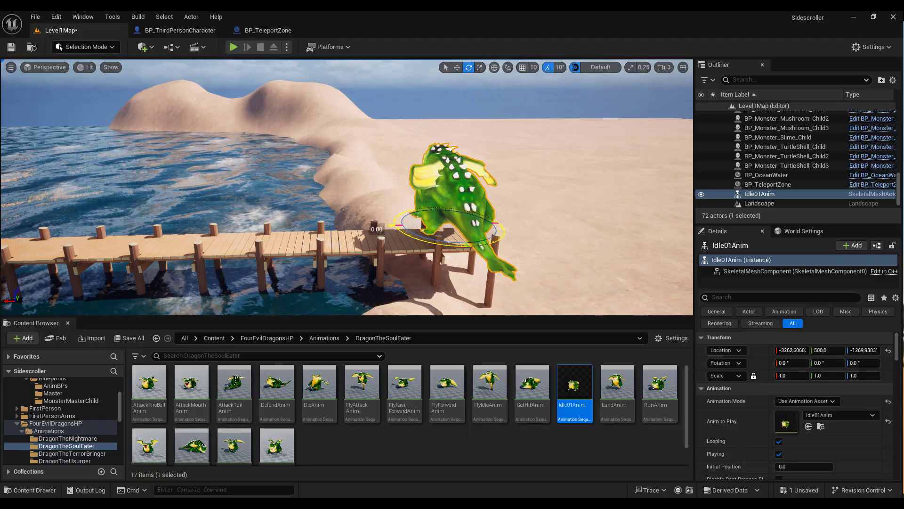
{"action": "left_click_drag", "start_coordinate": [377, 229], "coordinate": [470, 247]}
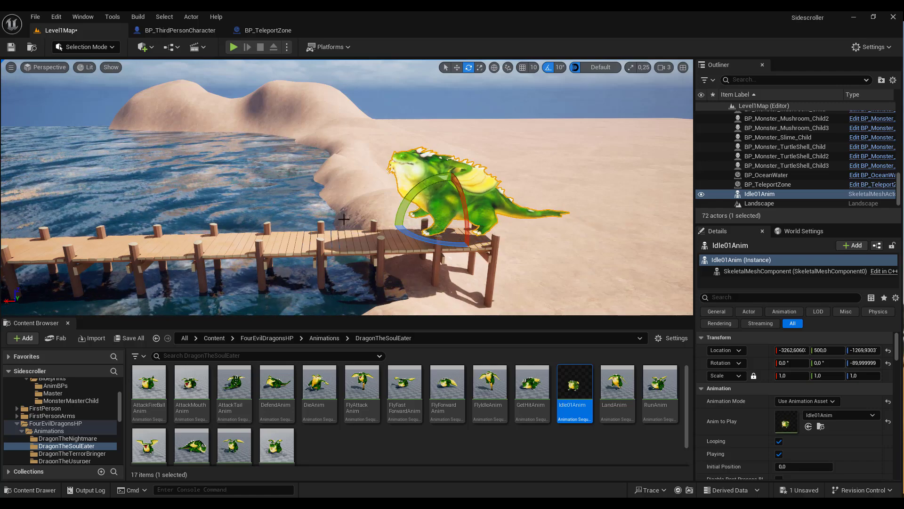
Reselect the Idle01Anim dragon, lower it onto the end of the wooden pier, and check its placement.
{"action": "left_click_drag", "start_coordinate": [328, 218], "coordinate": [311, 212]}
{"action": "left_click", "coordinate": [328, 218]}
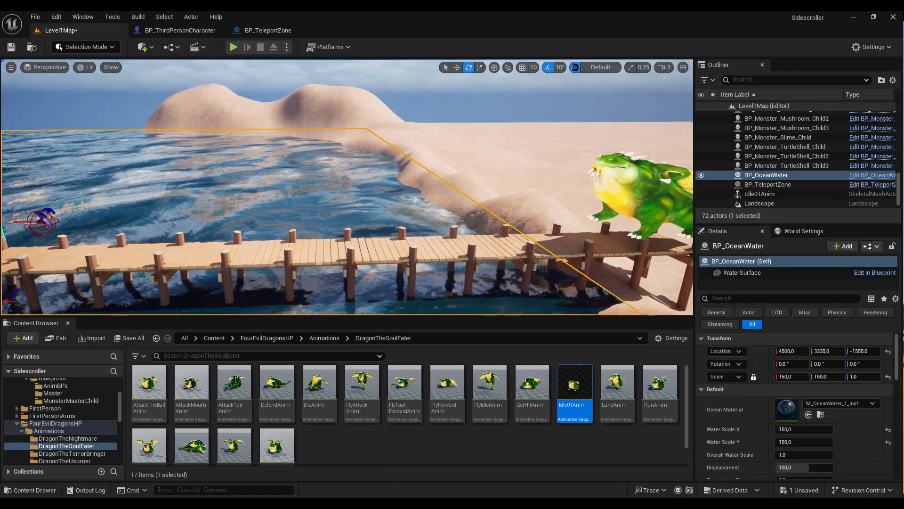
{"action": "left_click", "coordinate": [617, 231]}
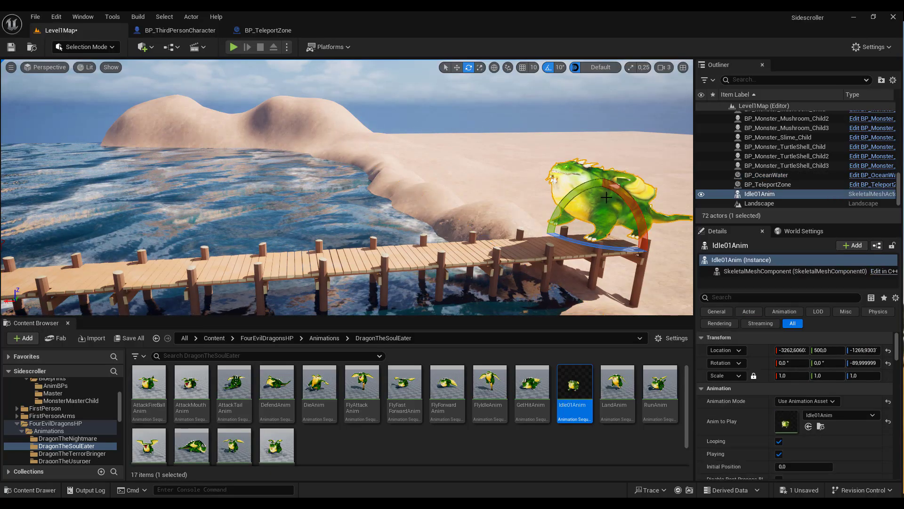
{"action": "key", "text": "r"}
{"action": "key", "text": "f"}
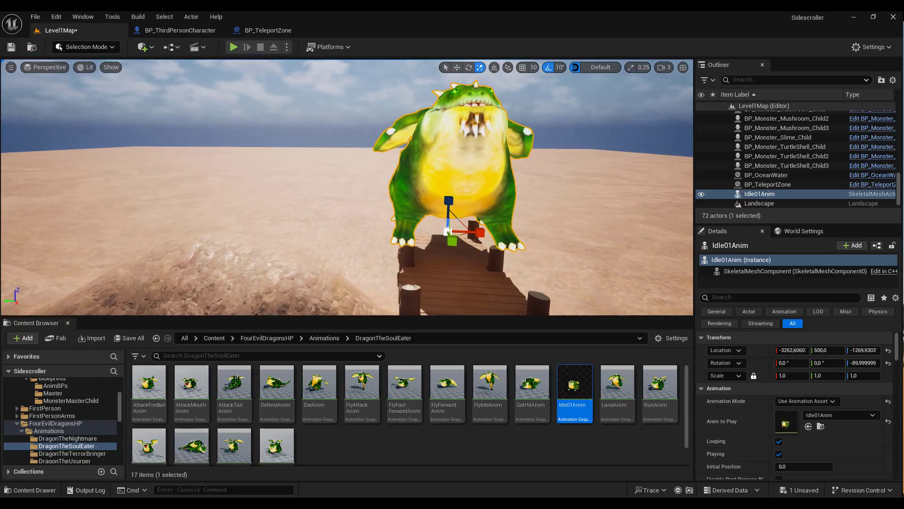
{"action": "left_click_drag", "start_coordinate": [433, 202], "coordinate": [430, 225]}
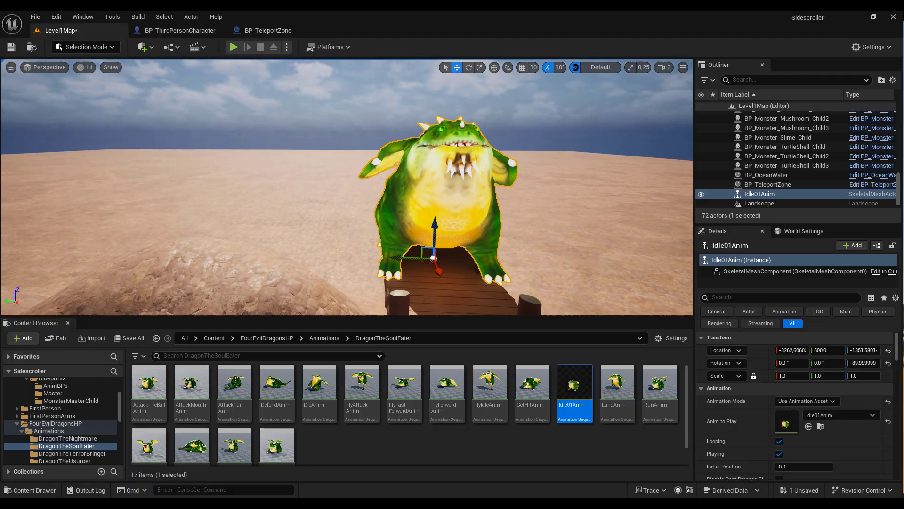
{"action": "left_click_drag", "start_coordinate": [430, 229], "coordinate": [430, 230], "text": "alt"}
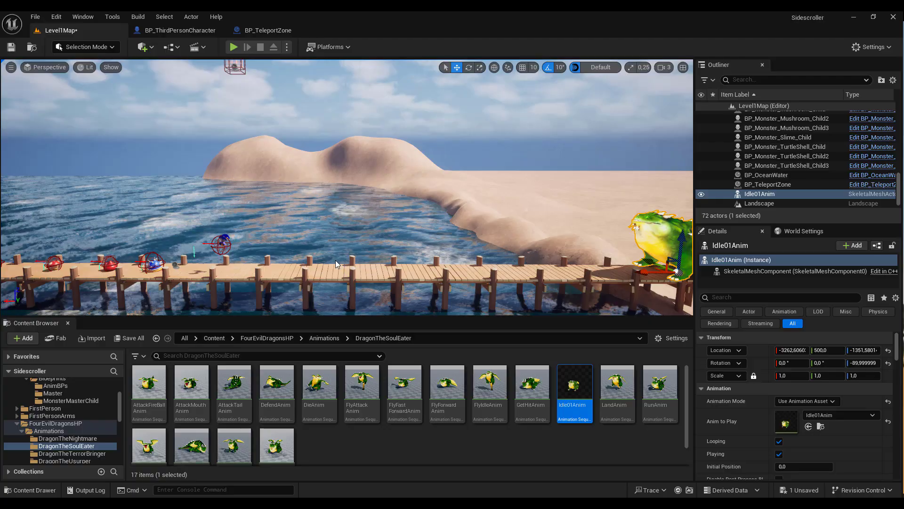
{"action": "key", "text": "f"}
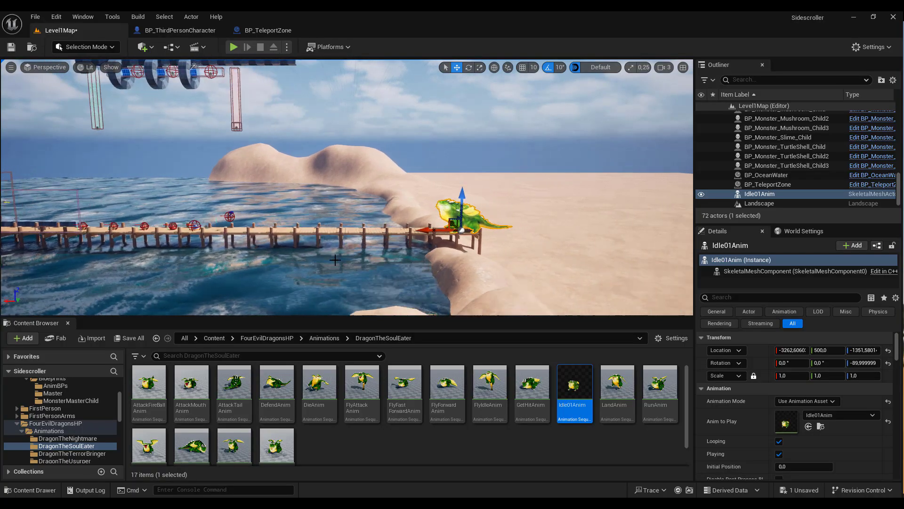
{"action": "scroll", "coordinate": [774, 169], "scroll_direction": "up", "scroll_amount": 3}
{"action": "scroll", "coordinate": [774, 169], "scroll_direction": "up", "scroll_amount": 3}
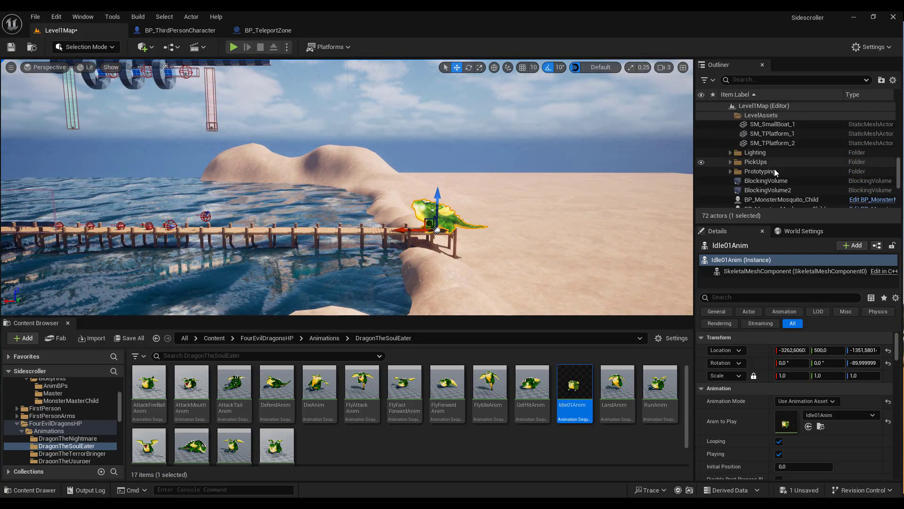
{"action": "scroll", "coordinate": [775, 169], "scroll_direction": "up", "scroll_amount": 2}
{"action": "scroll", "coordinate": [775, 168], "scroll_direction": "up", "scroll_amount": 5}
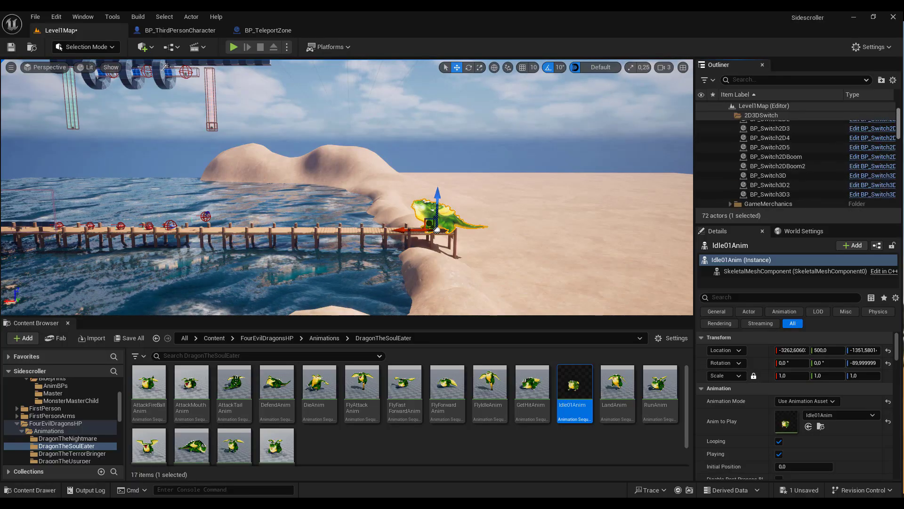
Collapse the 2D3DSwitch and LevelAssets folders and select the eight BP_Monster actors.
{"action": "left_click", "coordinate": [732, 115]}
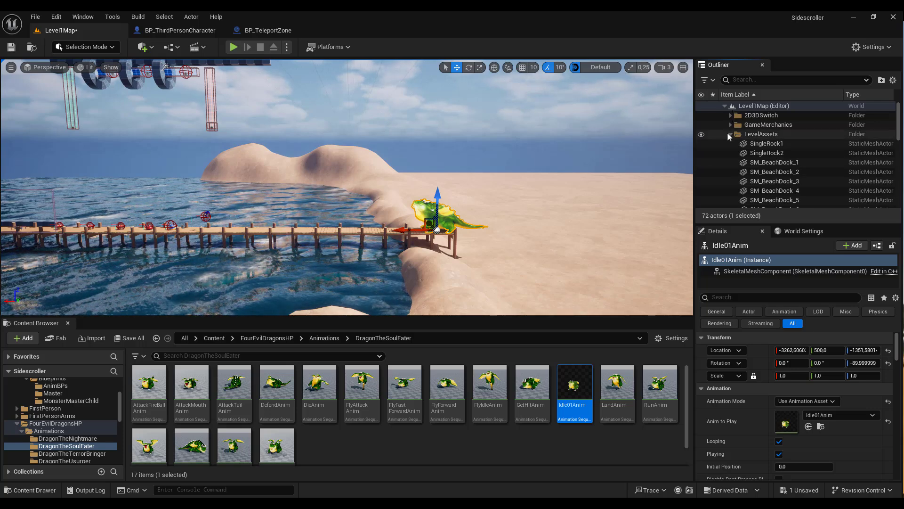
{"action": "left_click", "coordinate": [729, 134]}
{"action": "scroll", "coordinate": [739, 140], "scroll_direction": "down", "scroll_amount": 1}
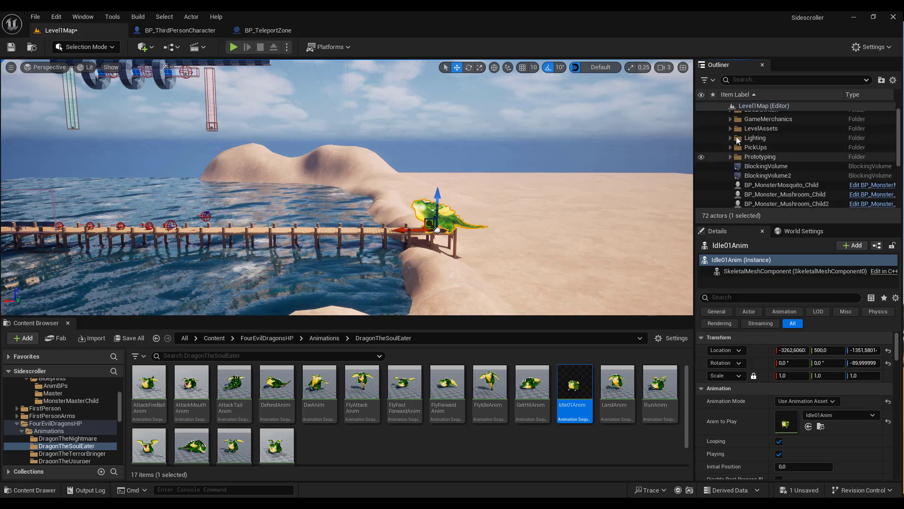
{"action": "scroll", "coordinate": [738, 140], "scroll_direction": "down", "scroll_amount": 1}
{"action": "left_click", "coordinate": [782, 155]}
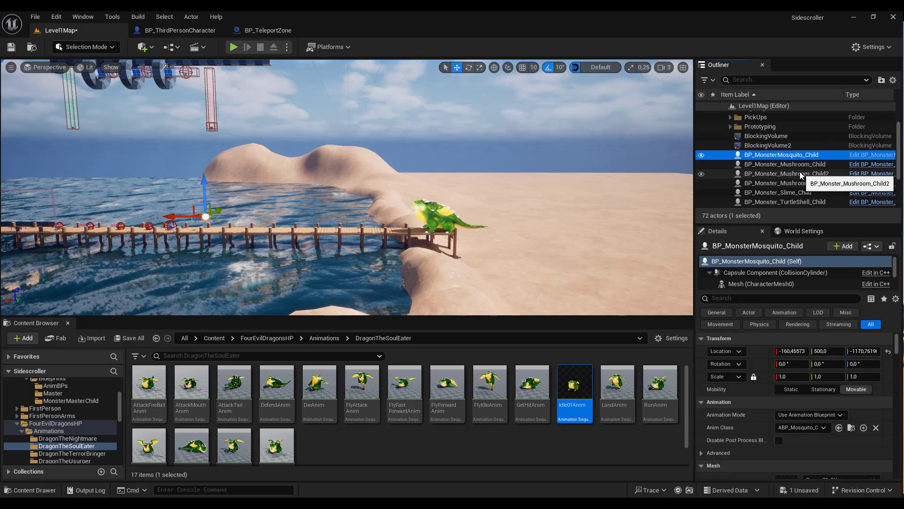
{"action": "scroll", "coordinate": [800, 175], "scroll_direction": "down", "scroll_amount": 2}
{"action": "scroll", "coordinate": [799, 170], "scroll_direction": "down", "scroll_amount": 2}
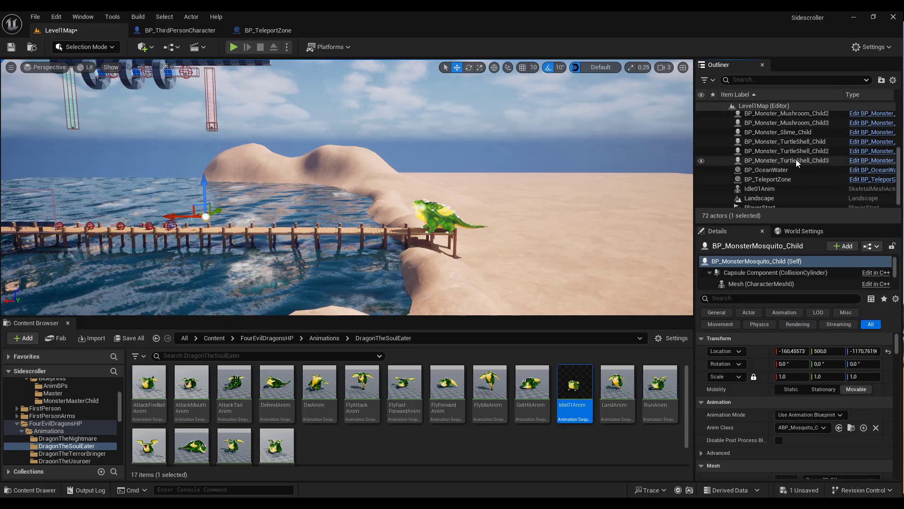
{"action": "left_click", "coordinate": [798, 161], "text": "shift"}
Move the selected monsters into a new folder named Enemies.
{"action": "right_click", "coordinate": [780, 157]}
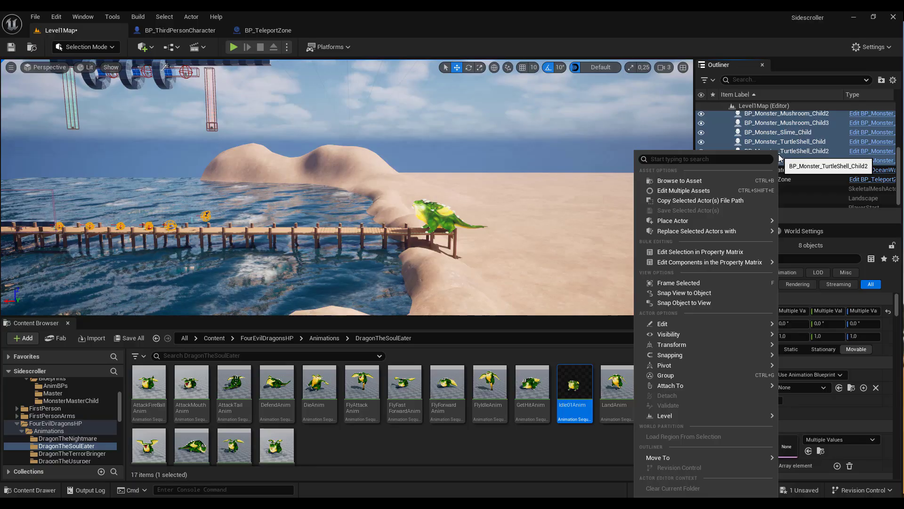
{"action": "mouse_move", "coordinate": [699, 459]}
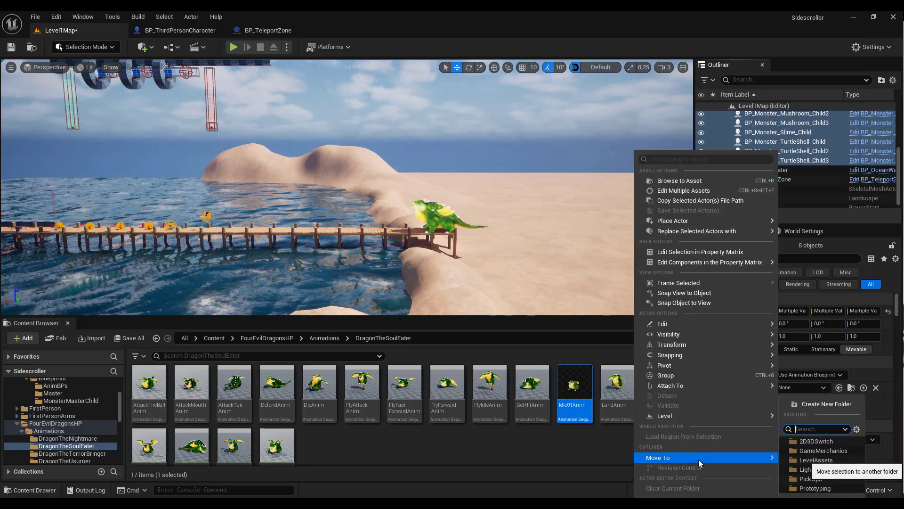
{"action": "left_click", "coordinate": [804, 404]}
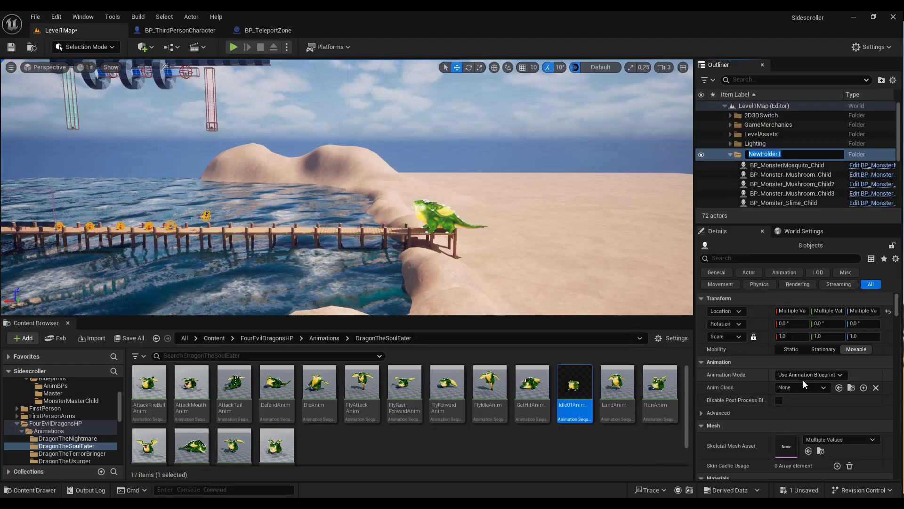
{"action": "type", "text": "E"}
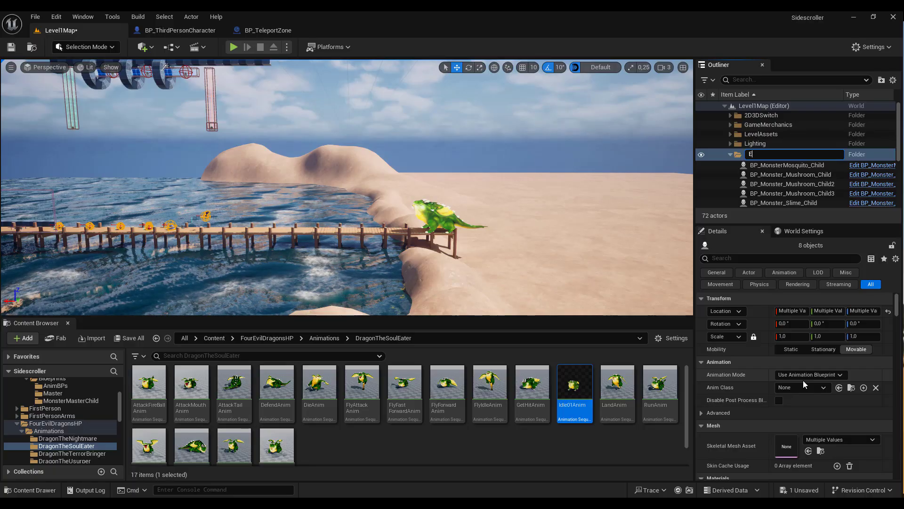
{"action": "type", "text": "nemies"}
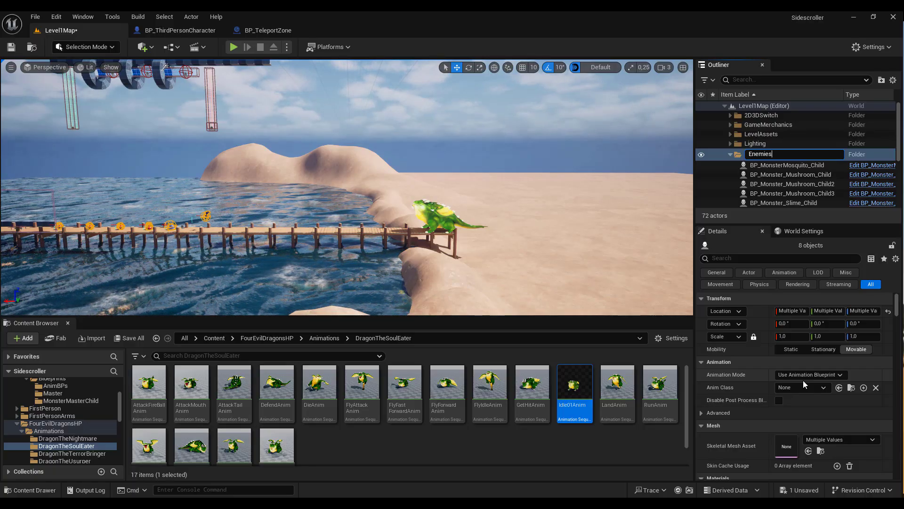
{"action": "key", "text": "Return"}
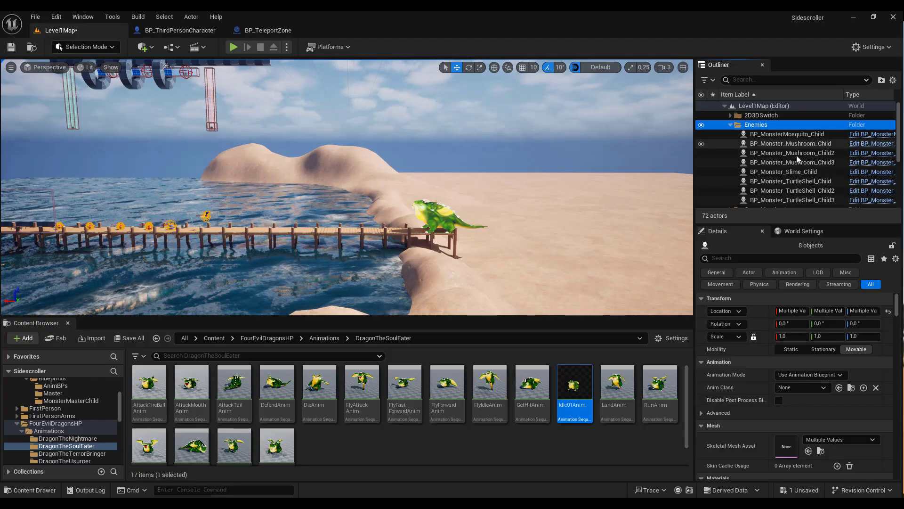
Select BP_MonsterMosquito_Child through BP_Monster_TurtleShell_Child3 and move them into a new Moster2D subfolder.
{"action": "left_click", "coordinate": [787, 134]}
{"action": "scroll", "coordinate": [782, 160], "scroll_direction": "down", "scroll_amount": 2}
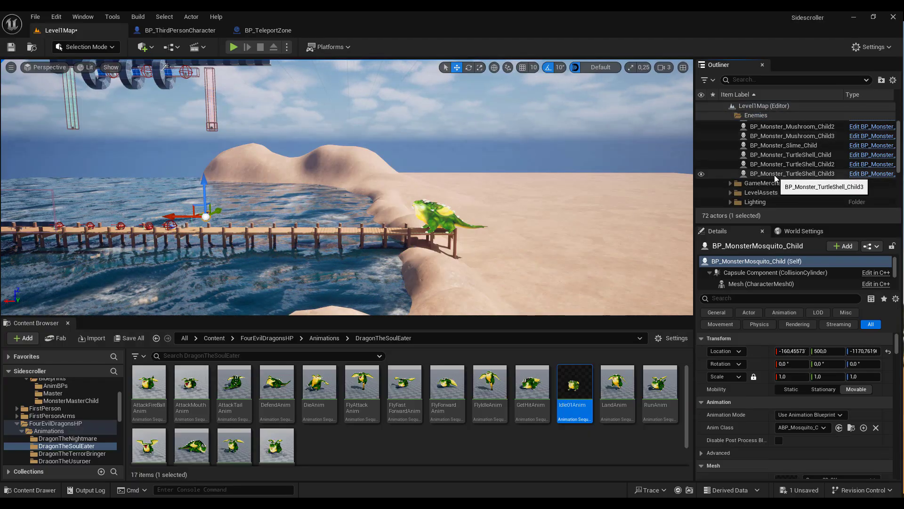
{"action": "left_click", "coordinate": [774, 175], "text": "shift"}
{"action": "scroll", "coordinate": [775, 171], "scroll_direction": "up", "scroll_amount": 2}
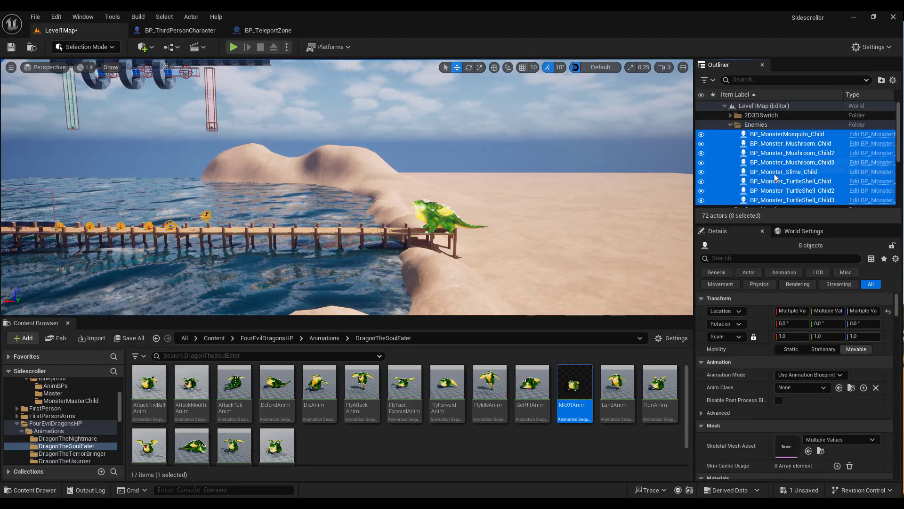
{"action": "right_click", "coordinate": [768, 140]}
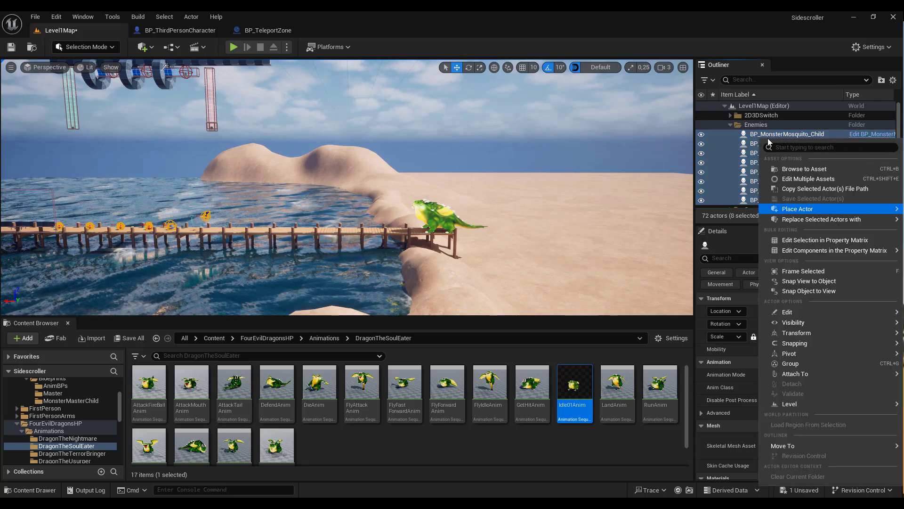
{"action": "mouse_move", "coordinate": [782, 445]}
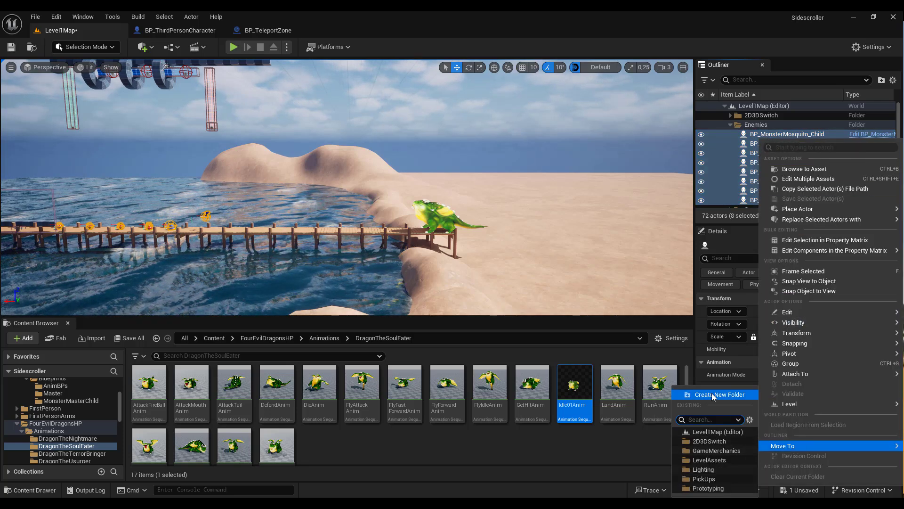
{"action": "left_click", "coordinate": [719, 394]}
{"action": "type", "text": "Moster2D"}
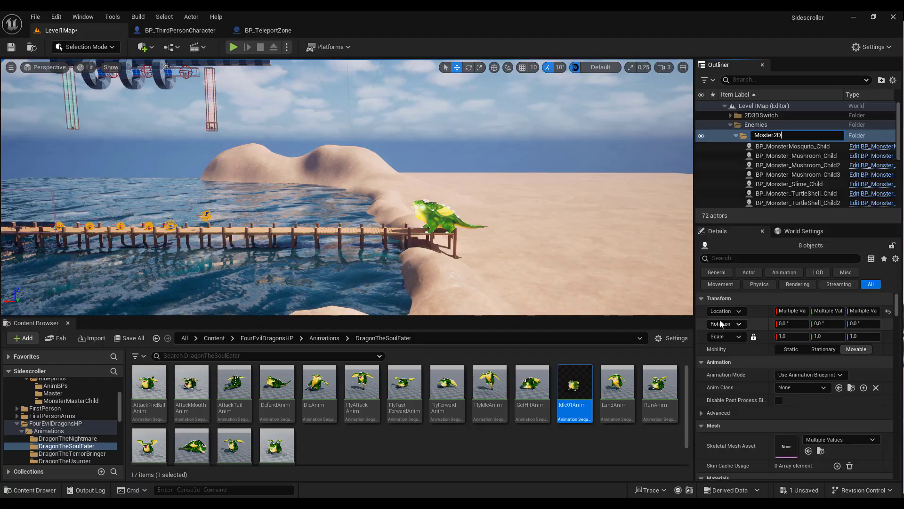
{"action": "key", "text": "Return"}
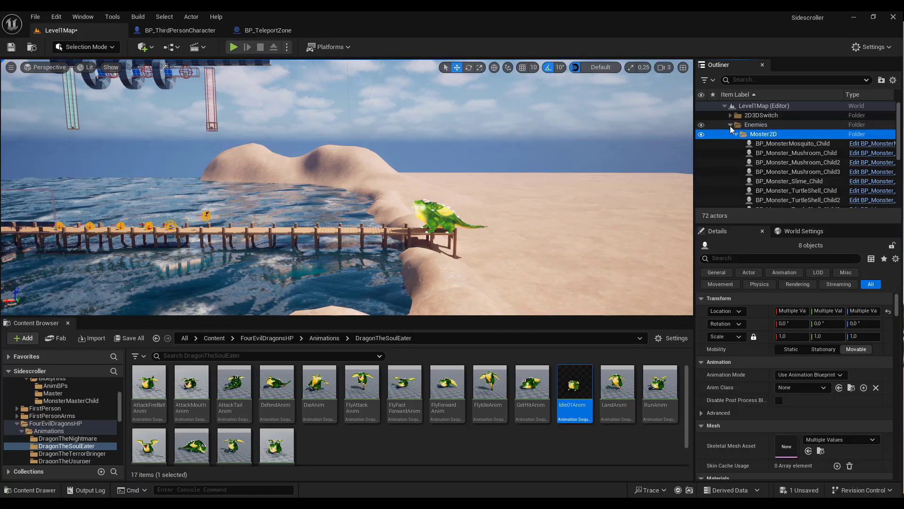
{"action": "left_click", "coordinate": [731, 124]}
{"action": "double_click", "coordinate": [754, 125]}
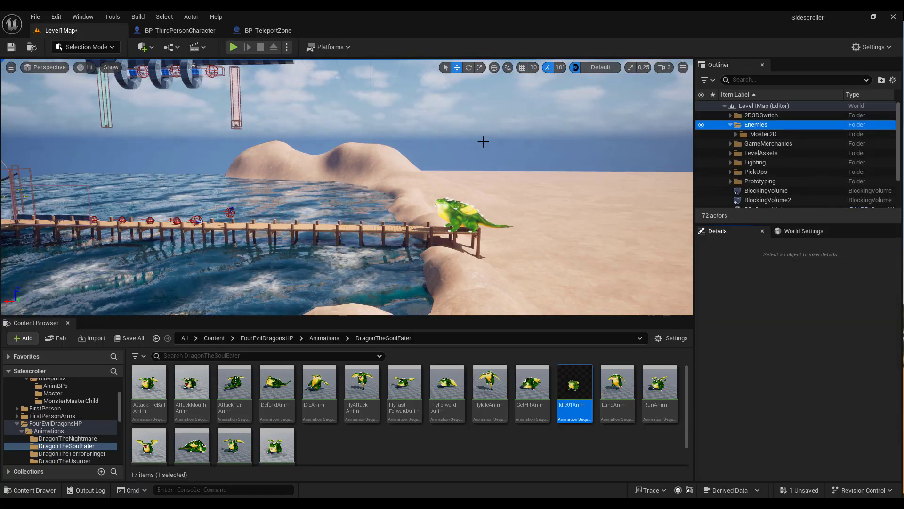
{"action": "middle_click_drag", "start_coordinate": [421, 145], "coordinate": [414, 139]}
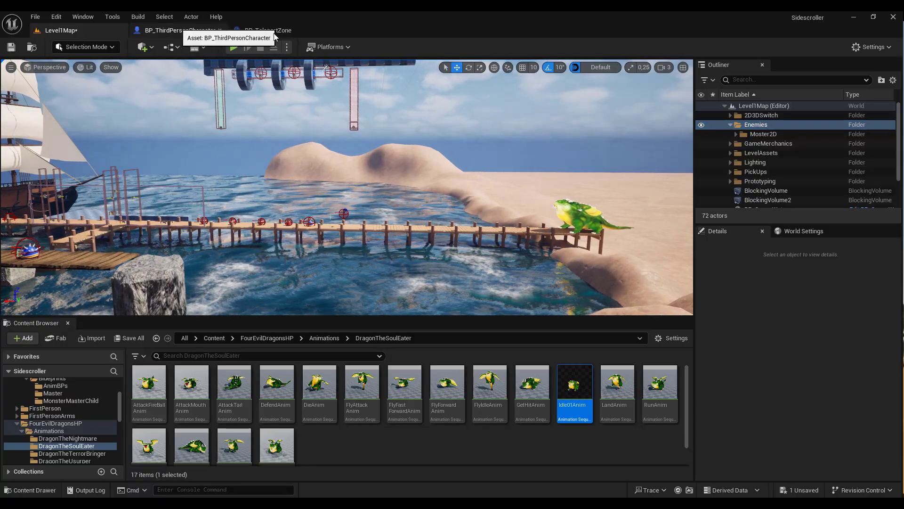
{"action": "left_click", "coordinate": [274, 33]}
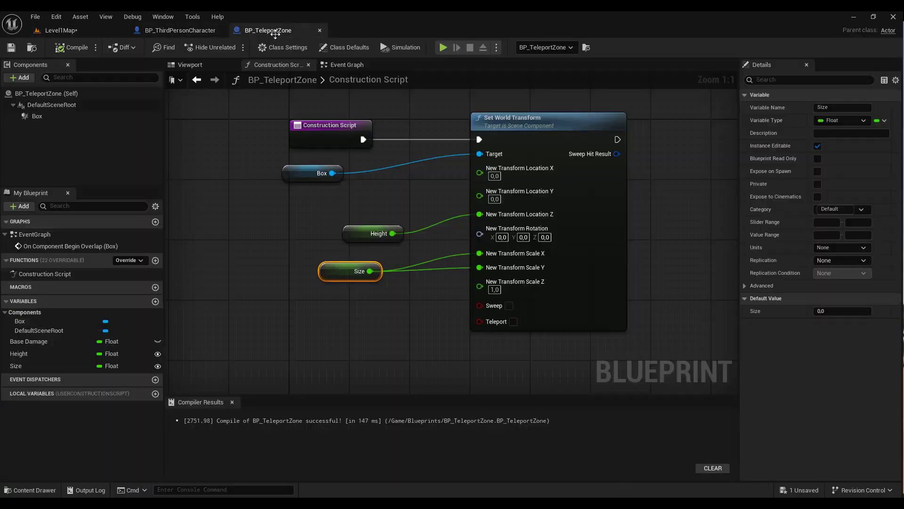
{"action": "left_click", "coordinate": [351, 68]}
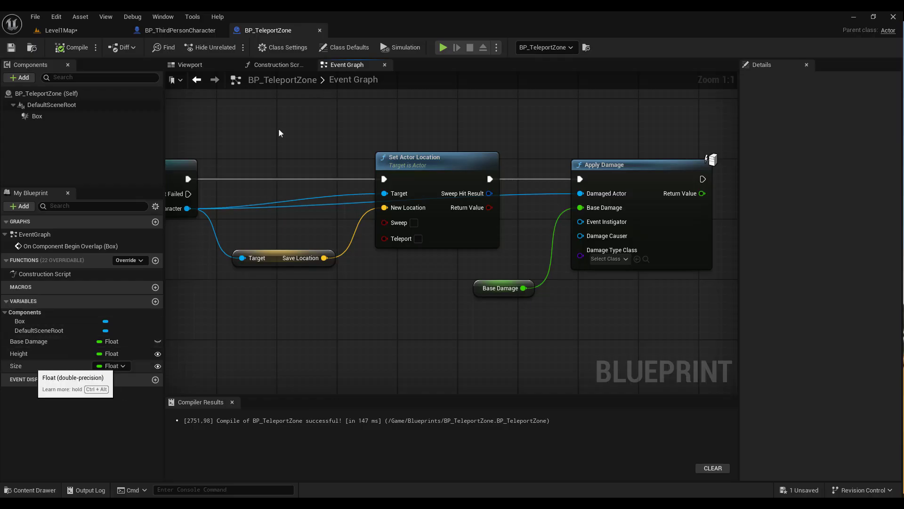
{"action": "left_click", "coordinate": [27, 343]}
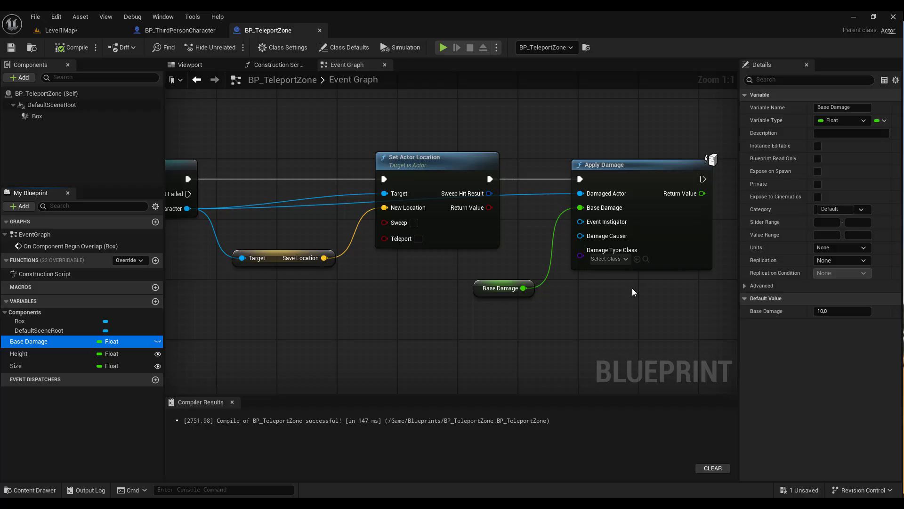
From Level1Map, browse Content > ThirdPerson > Blueprints and open BP_ThirdPersonGameMode.
{"action": "left_click", "coordinate": [64, 29]}
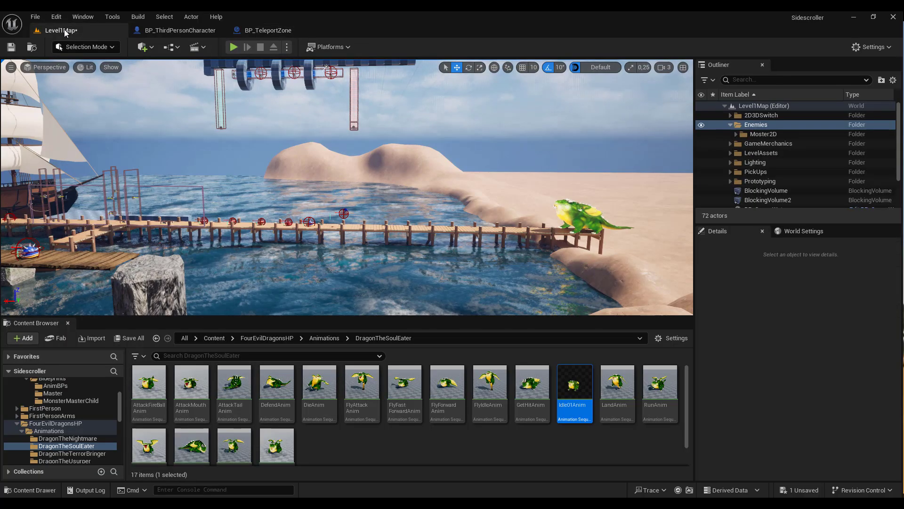
{"action": "left_click", "coordinate": [213, 338]}
{"action": "double_click", "coordinate": [234, 417]}
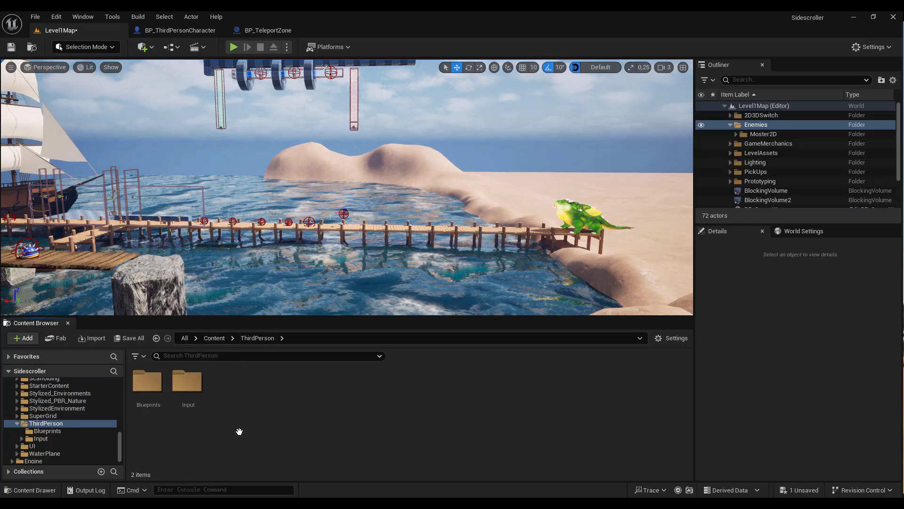
{"action": "left_click", "coordinate": [141, 387]}
{"action": "double_click", "coordinate": [141, 387]}
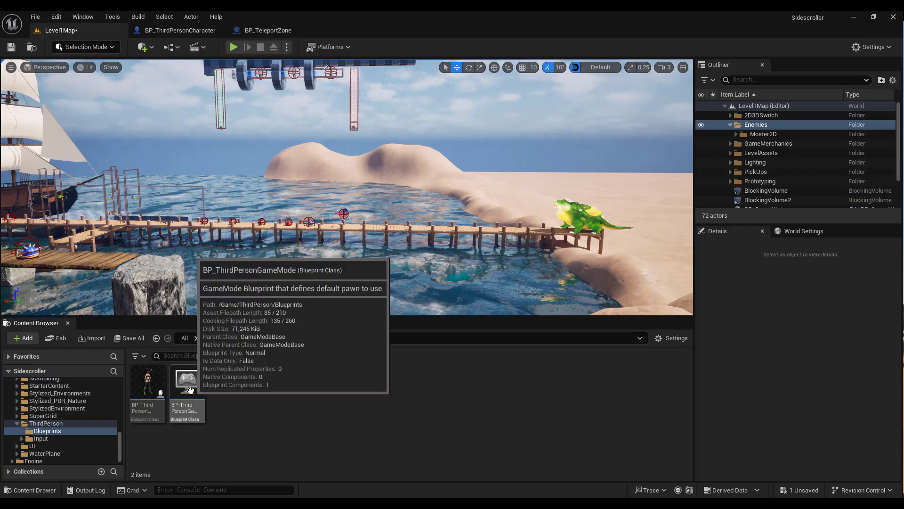
{"action": "double_click", "coordinate": [188, 382]}
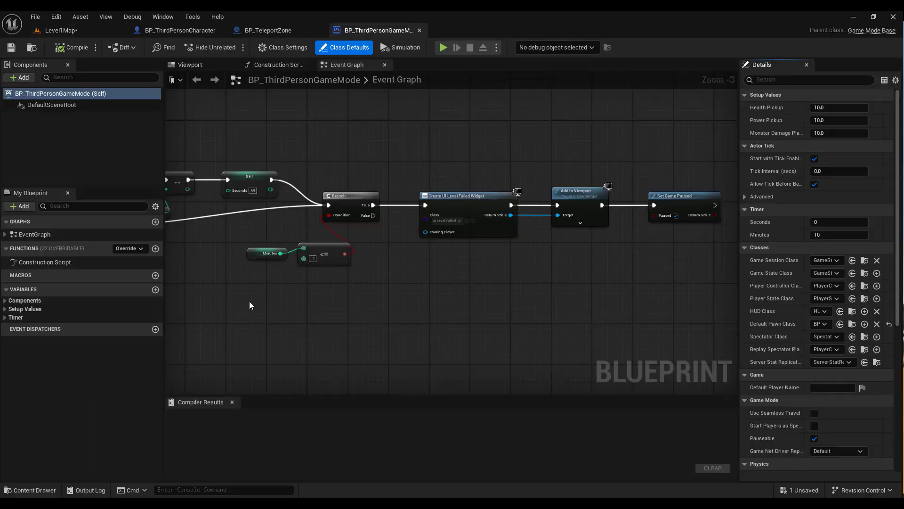
Expand the Components, Setup Values and Timer variable groups in My Blueprint.
{"action": "right_click_drag", "start_coordinate": [250, 302], "coordinate": [394, 293]}
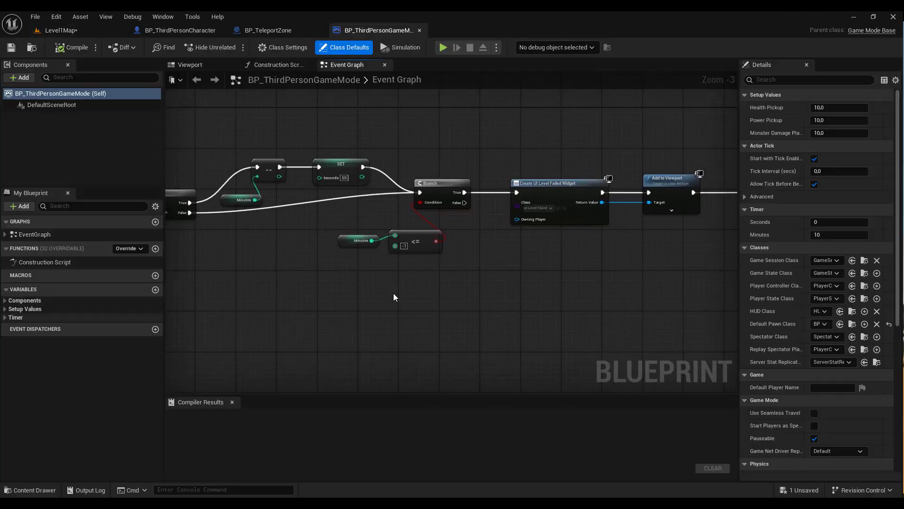
{"action": "left_click", "coordinate": [3, 301]}
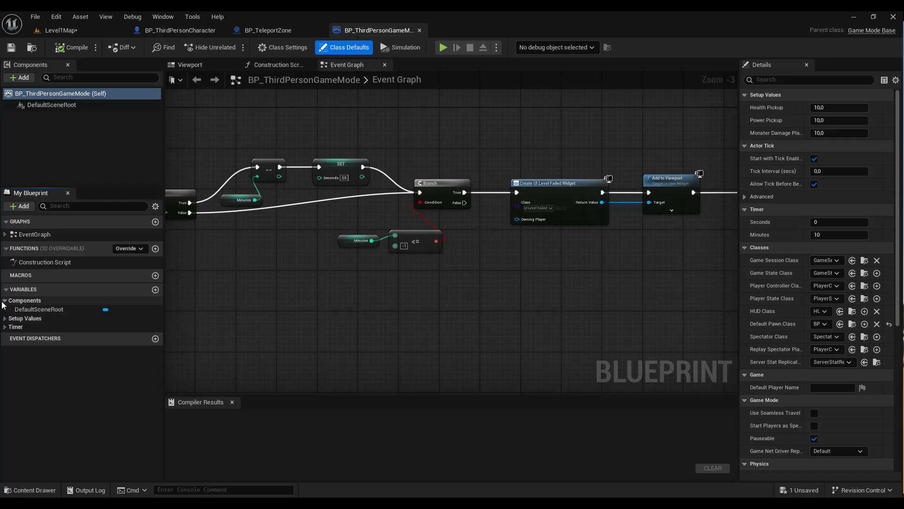
{"action": "left_click", "coordinate": [5, 318]}
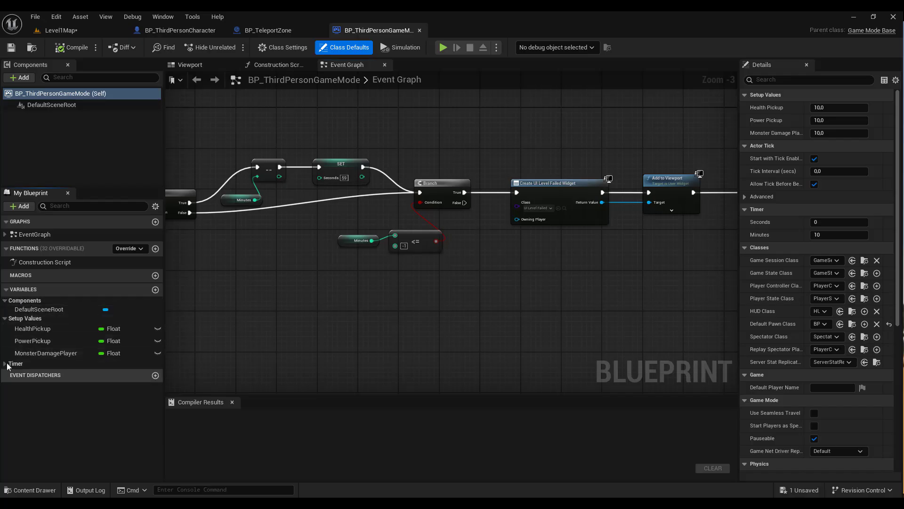
{"action": "left_click", "coordinate": [6, 364]}
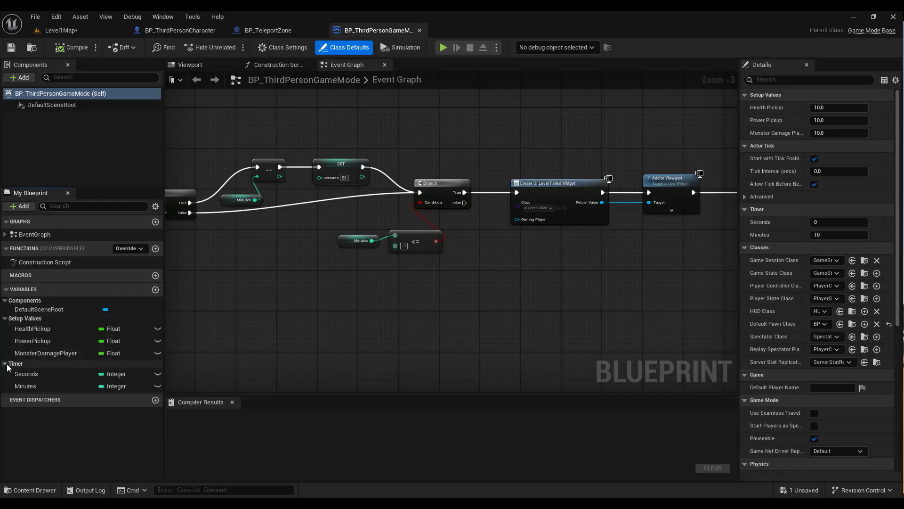
Add a Float variable named TeleportZoneDamage and compile the game mode.
{"action": "left_click", "coordinate": [155, 290]}
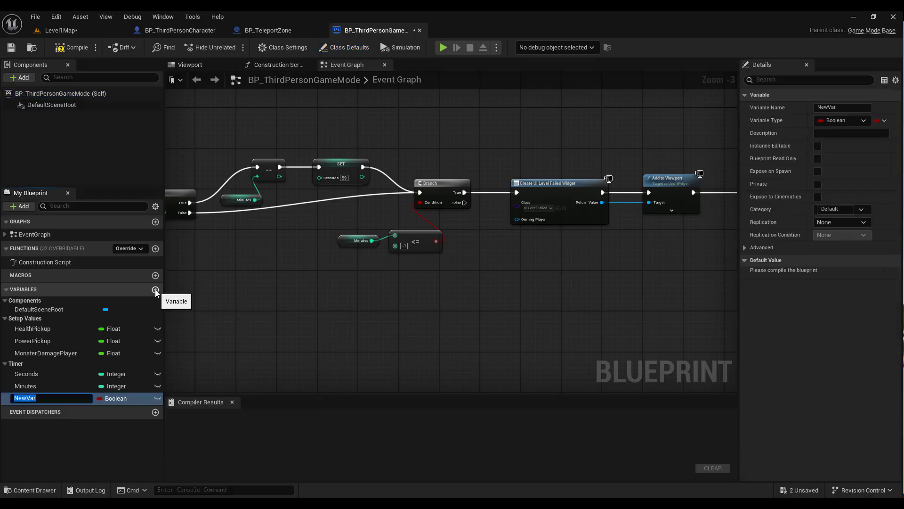
{"action": "type", "text": "TeleportZoneDamage"}
{"action": "key", "text": "Return"}
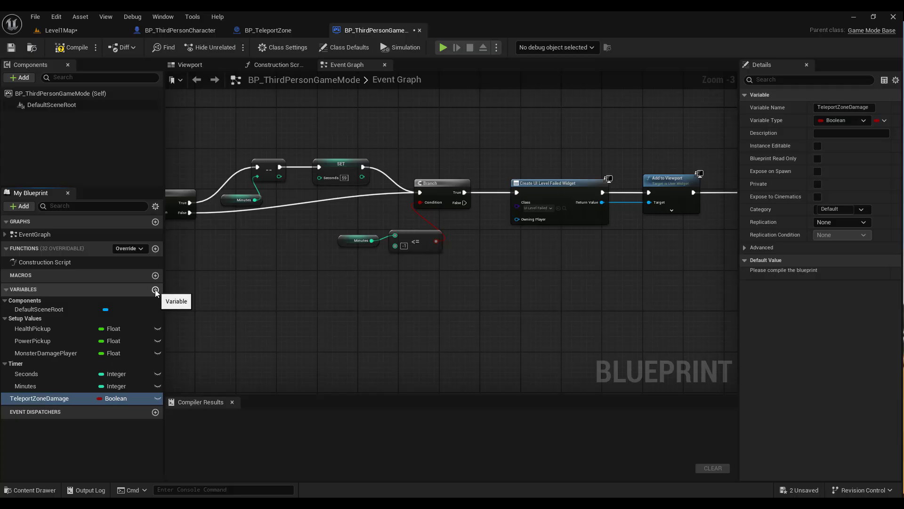
{"action": "left_click", "coordinate": [117, 400]}
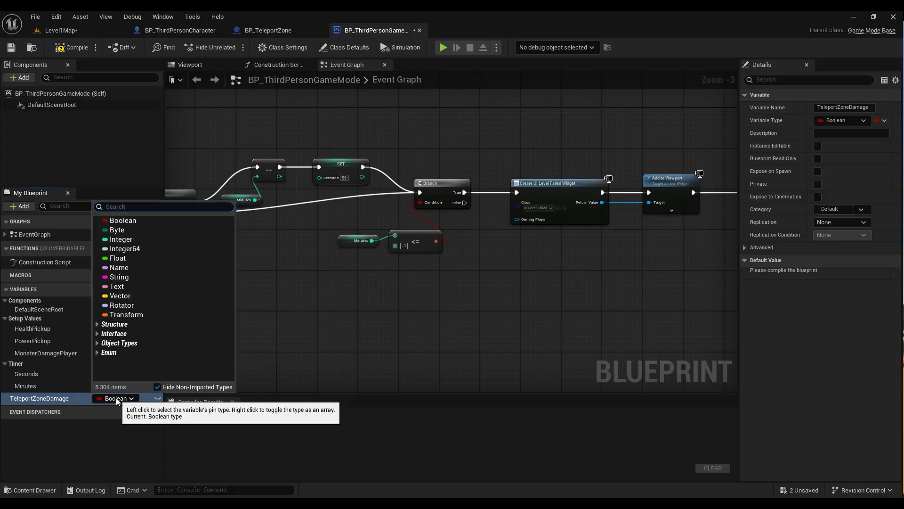
{"action": "key", "text": "Escape"}
{"action": "left_click", "coordinate": [131, 261]}
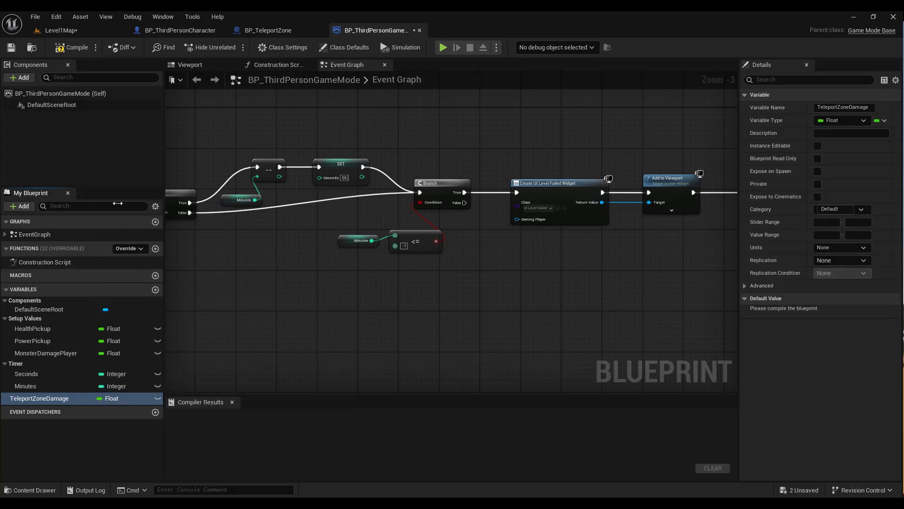
{"action": "left_click", "coordinate": [82, 47]}
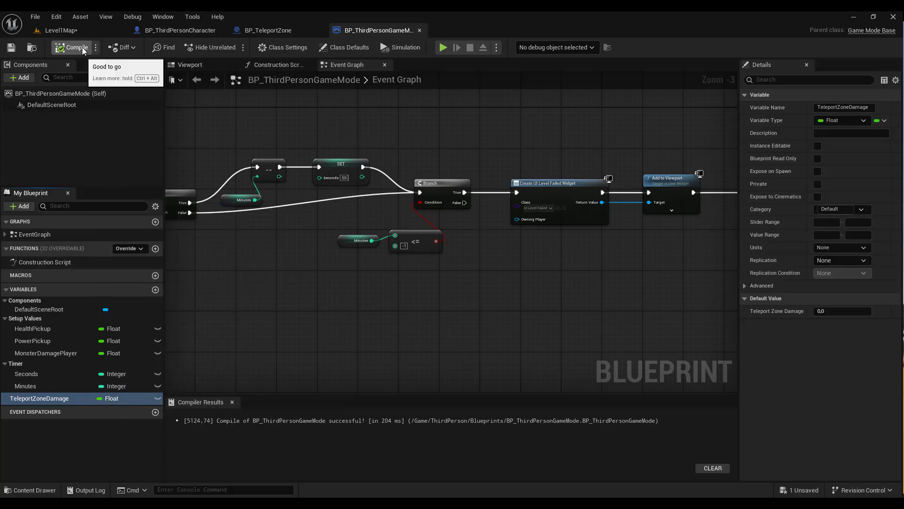
Set TeleportZoneDamage's default value to 10 and recompile.
{"action": "left_click", "coordinate": [833, 309]}
{"action": "type", "text": "10"}
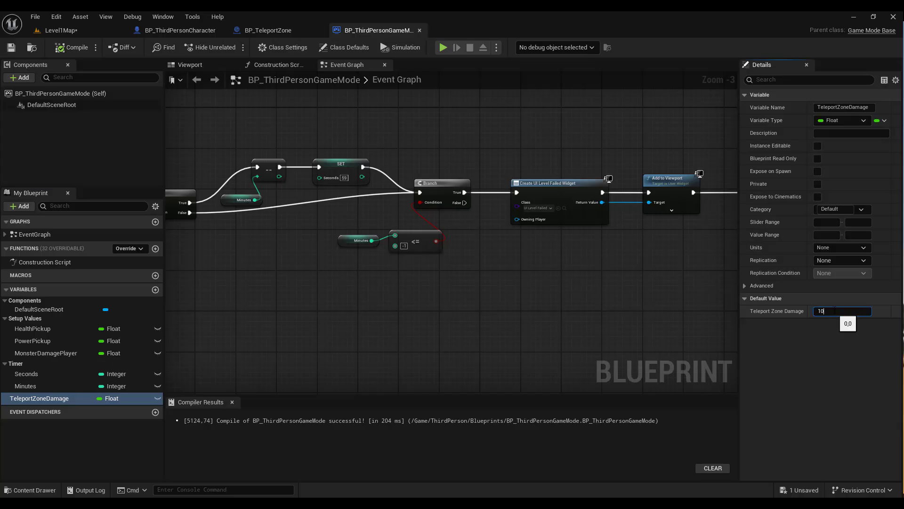
{"action": "key", "text": "Return"}
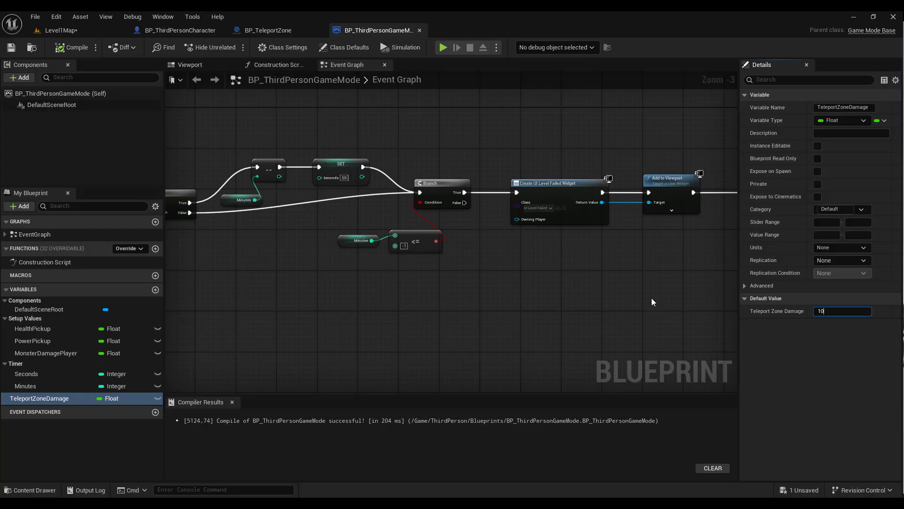
{"action": "left_click", "coordinate": [77, 47]}
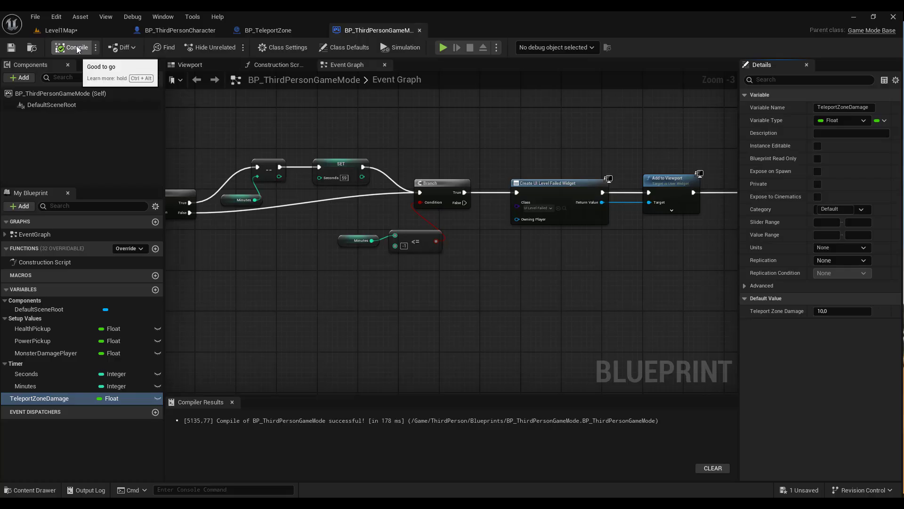
Add an Event BeginPlay node to the BP_TeleportZone graph.
{"action": "left_click", "coordinate": [285, 31]}
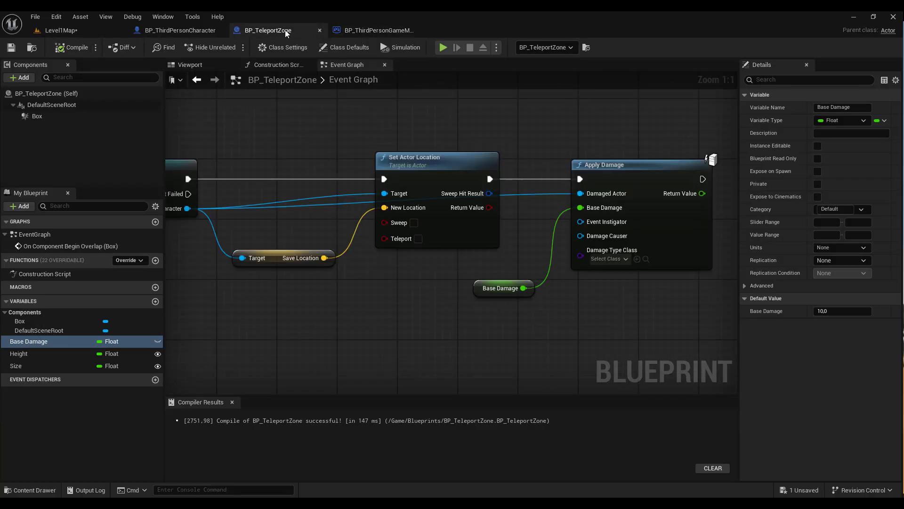
{"action": "scroll", "coordinate": [321, 168], "scroll_direction": "down", "scroll_amount": 3}
{"action": "scroll", "coordinate": [346, 159], "scroll_direction": "down", "scroll_amount": 2}
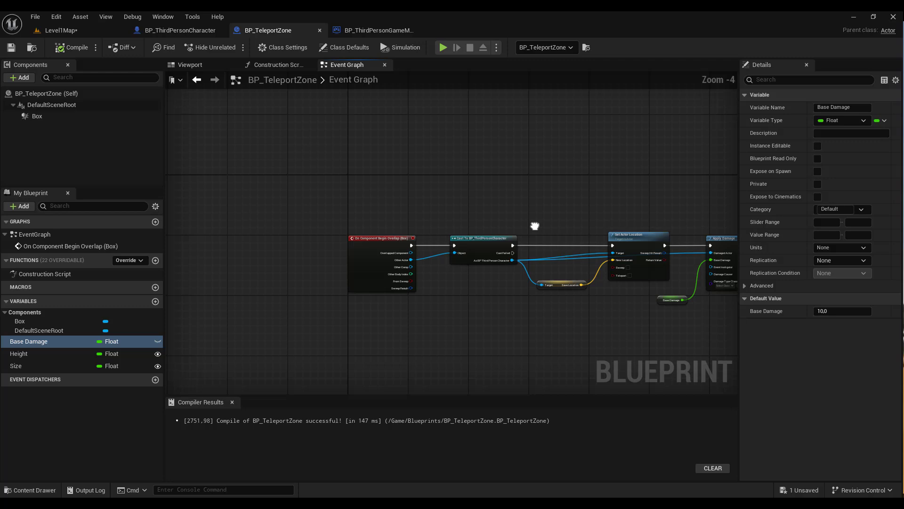
{"action": "right_click", "coordinate": [345, 159]}
{"action": "type", "text": "even"}
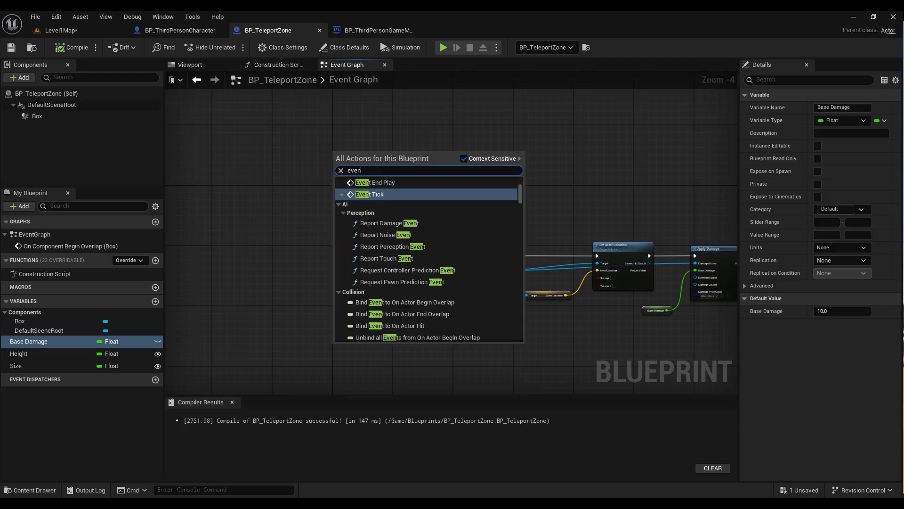
{"action": "type", "text": "t begin"}
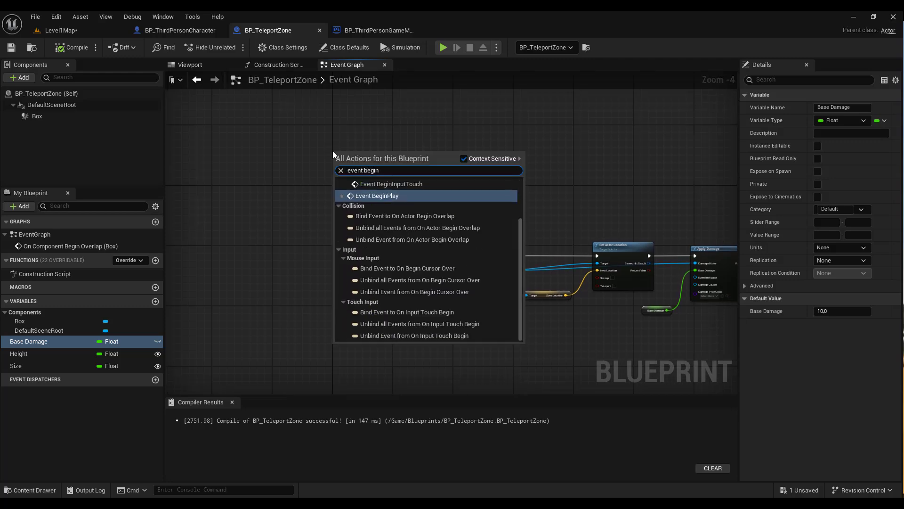
{"action": "left_click", "coordinate": [383, 195]}
{"action": "scroll", "coordinate": [358, 167], "scroll_direction": "up", "scroll_amount": 4}
{"action": "right_click_drag", "start_coordinate": [357, 167], "coordinate": [336, 212]}
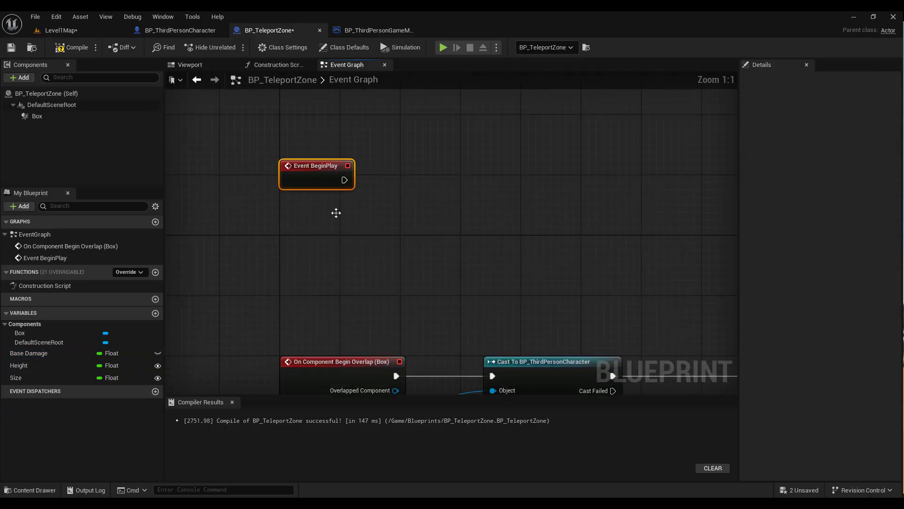
Follow BeginPlay with Cast To BP_ThirdPersonGameMode, fed by Get Game Mode.
{"action": "left_click_drag", "start_coordinate": [344, 180], "coordinate": [432, 179]}
{"action": "type", "text": "ca"}
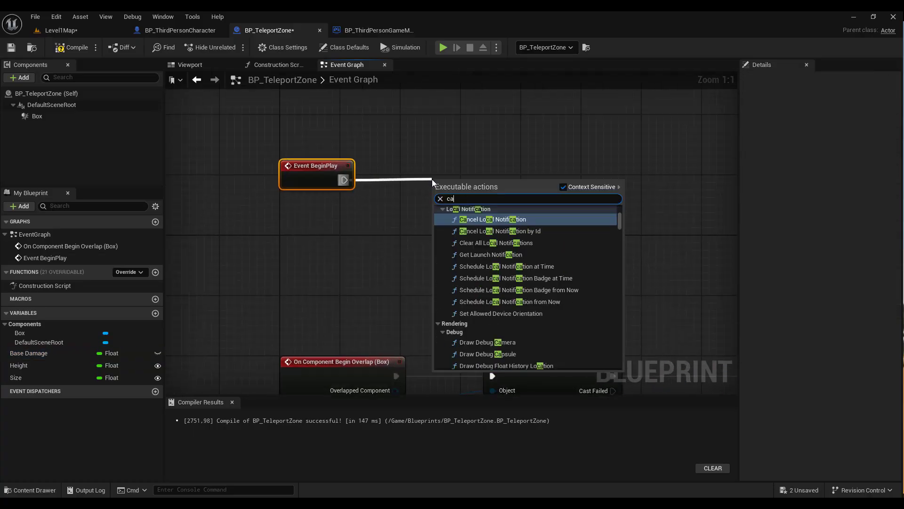
{"action": "type", "text": "st to bp"}
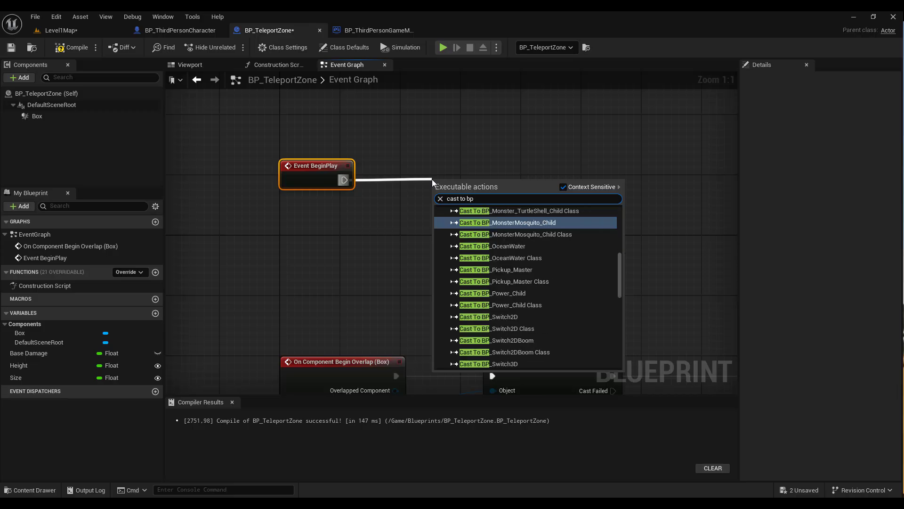
{"action": "type", "text": "_th"}
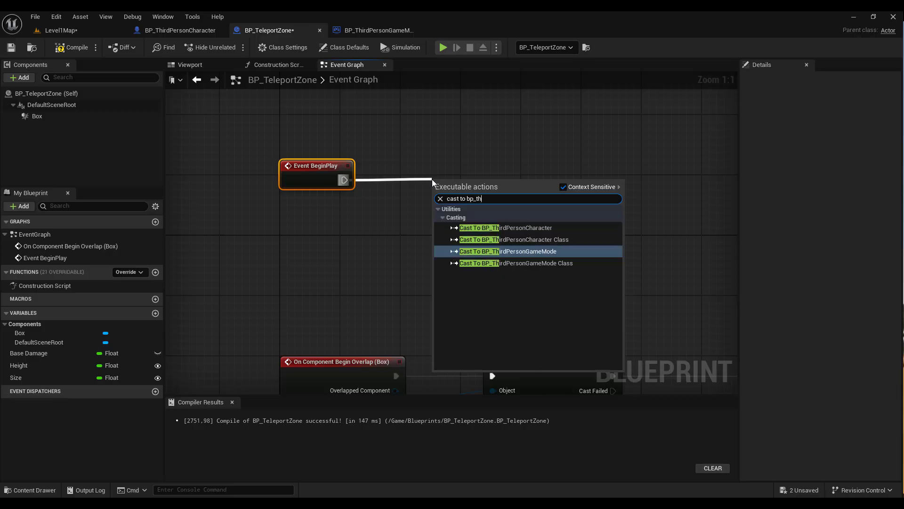
{"action": "type", "text": "ird"}
{"action": "left_click", "coordinate": [520, 252]}
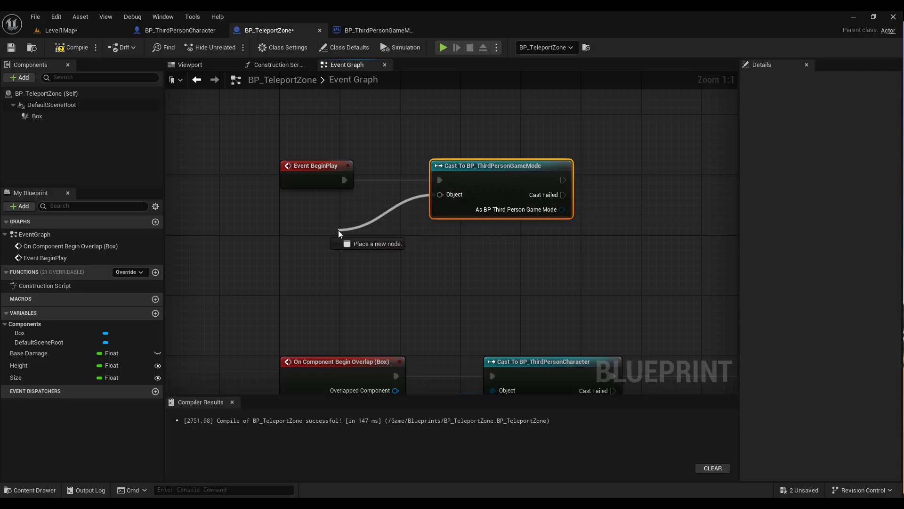
{"action": "left_click_drag", "start_coordinate": [443, 194], "coordinate": [338, 230]}
{"action": "type", "text": "get game"}
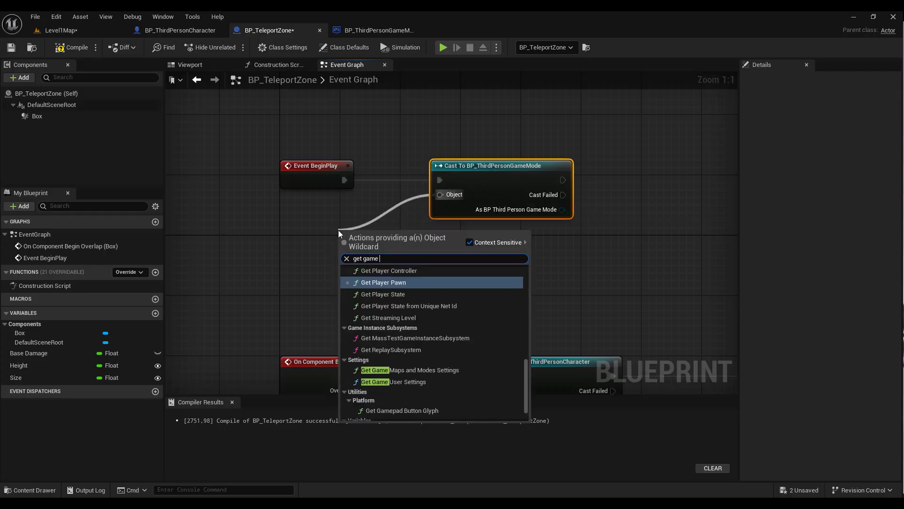
{"action": "type", "text": " mode"}
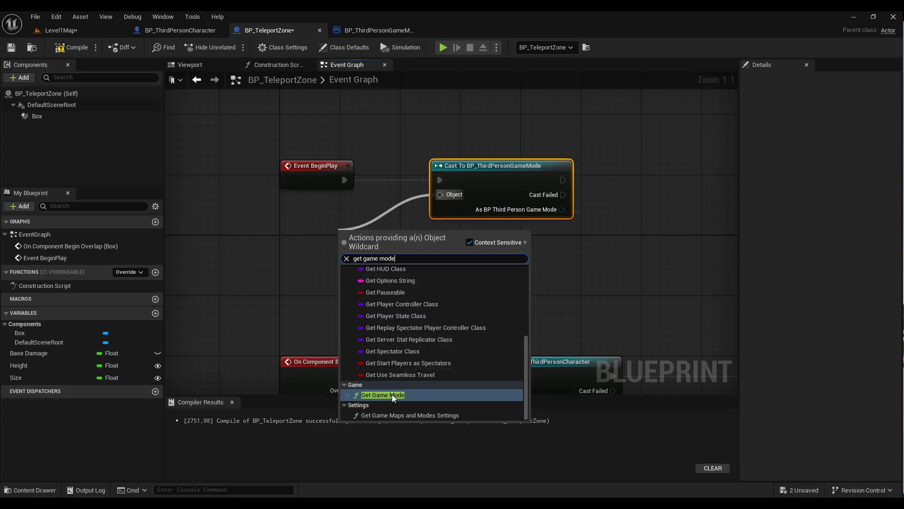
{"action": "left_click", "coordinate": [392, 394]}
Promote the cast result to a variable and rename it GameModeREF.
{"action": "right_click_drag", "start_coordinate": [531, 218], "coordinate": [421, 208]}
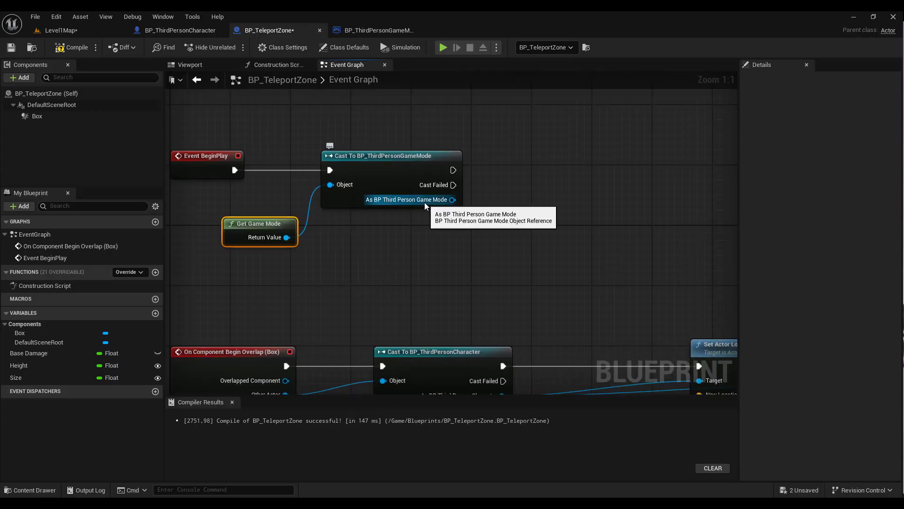
{"action": "right_click", "coordinate": [452, 200]}
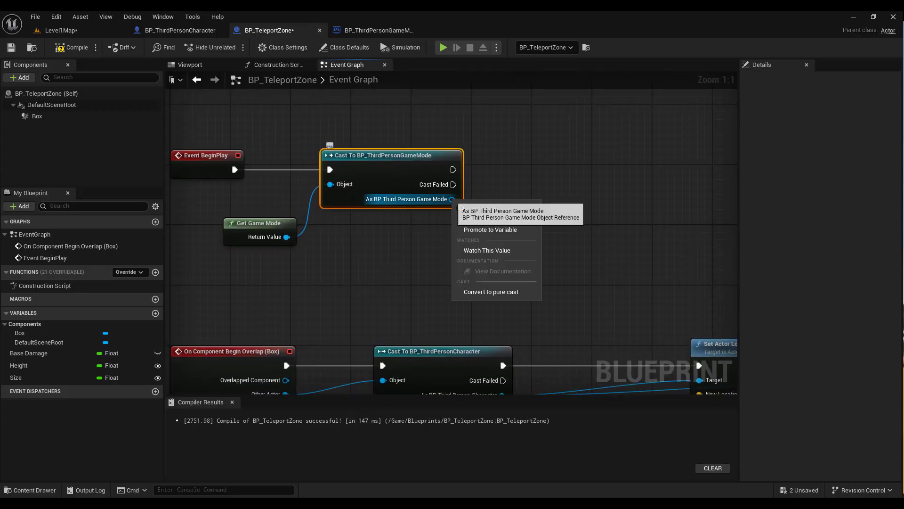
{"action": "left_click", "coordinate": [485, 230]}
{"action": "left_click_drag", "start_coordinate": [543, 163], "coordinate": [528, 171]}
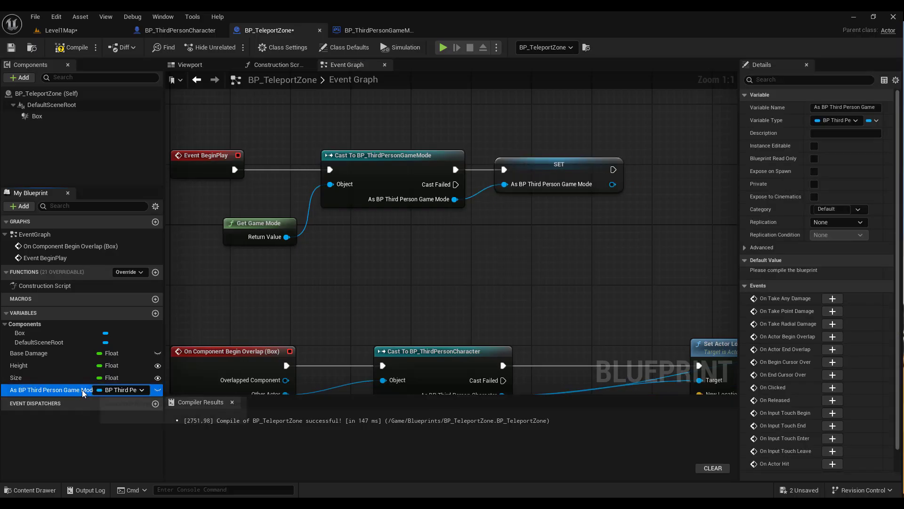
{"action": "double_click", "coordinate": [51, 392]}
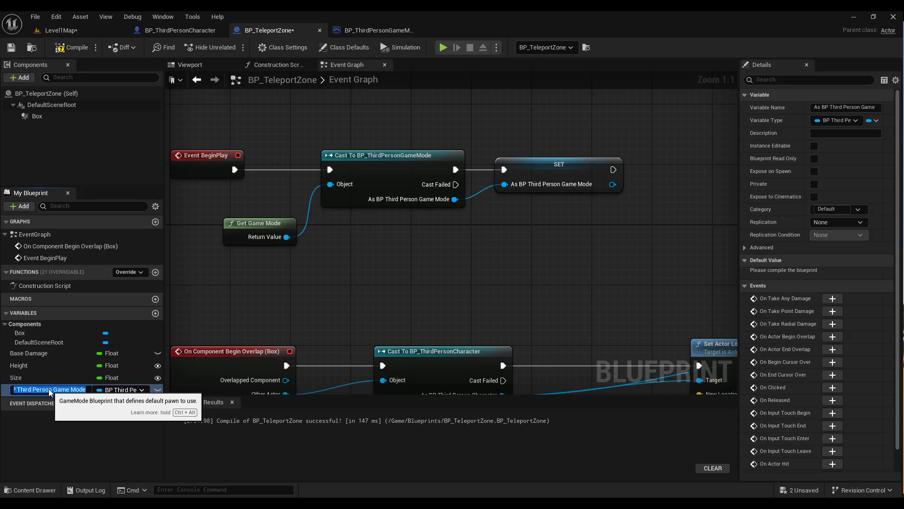
{"action": "type", "text": "GameModeREF"}
{"action": "key", "text": "Return"}
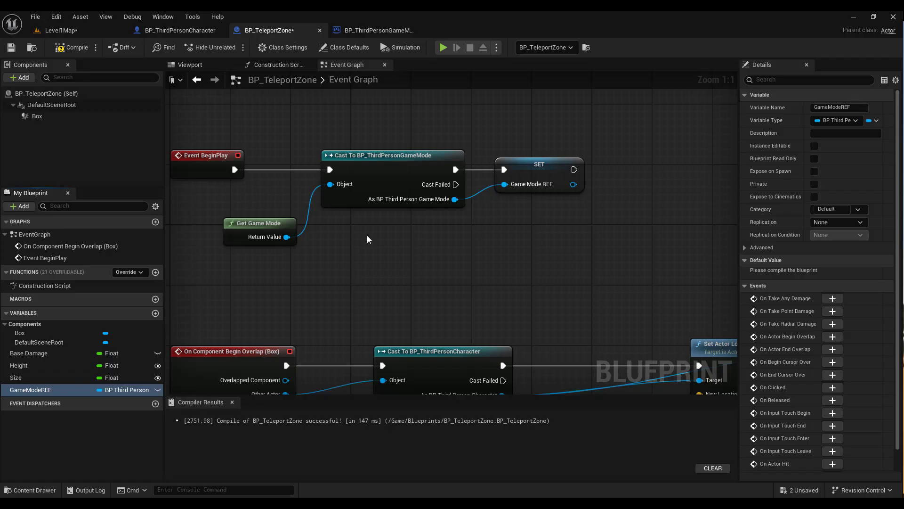
Compile BP_TeleportZone, move TeleportZoneDamage into the game mode's Setup Values, and recompile.
{"action": "left_click", "coordinate": [70, 48]}
{"action": "left_click", "coordinate": [365, 31]}
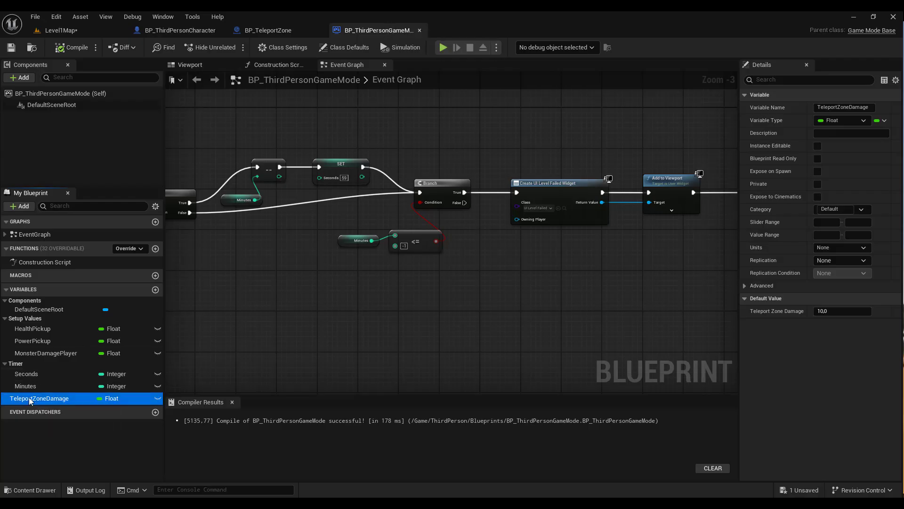
{"action": "mouse_move", "coordinate": [29, 398]}
{"action": "left_mouse_down"}
{"action": "mouse_move", "coordinate": [49, 363]}
{"action": "mouse_move", "coordinate": [28, 318]}
{"action": "left_mouse_up"}
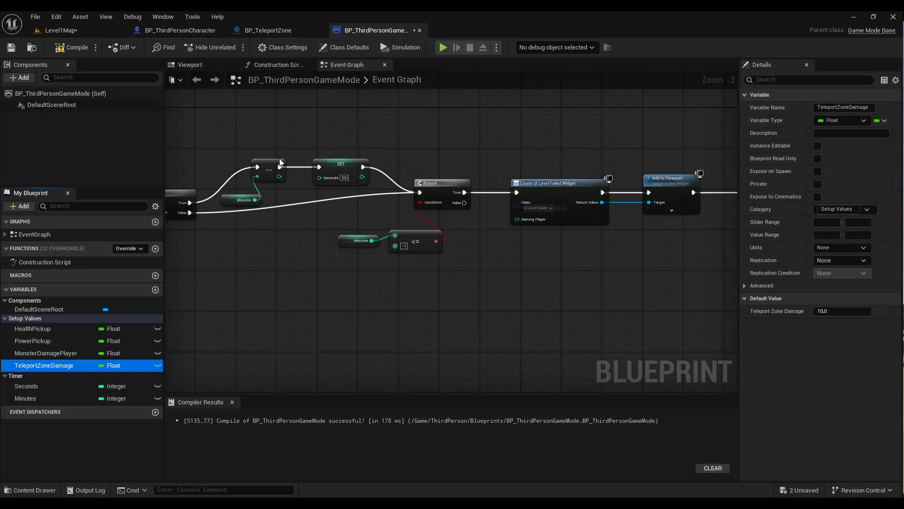
{"action": "left_click", "coordinate": [83, 50]}
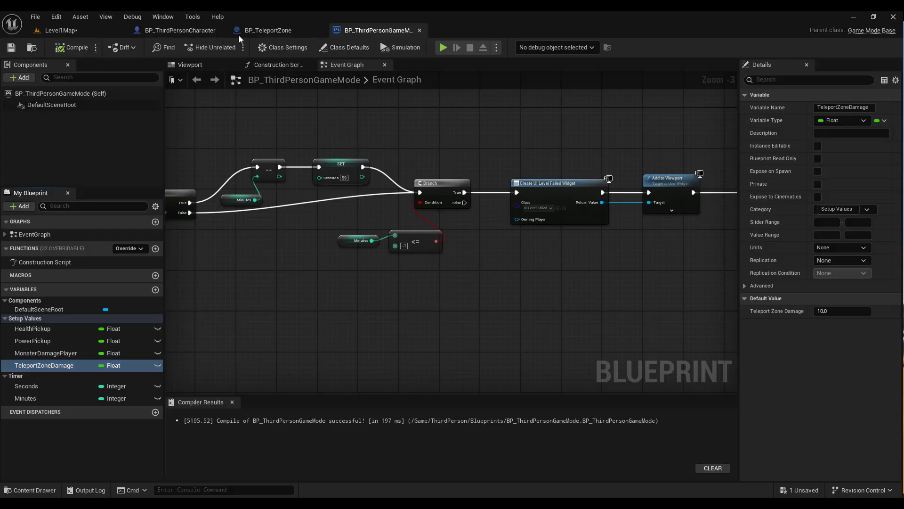
{"action": "left_click", "coordinate": [284, 30]}
{"action": "scroll", "coordinate": [404, 164], "scroll_direction": "up", "scroll_amount": 4}
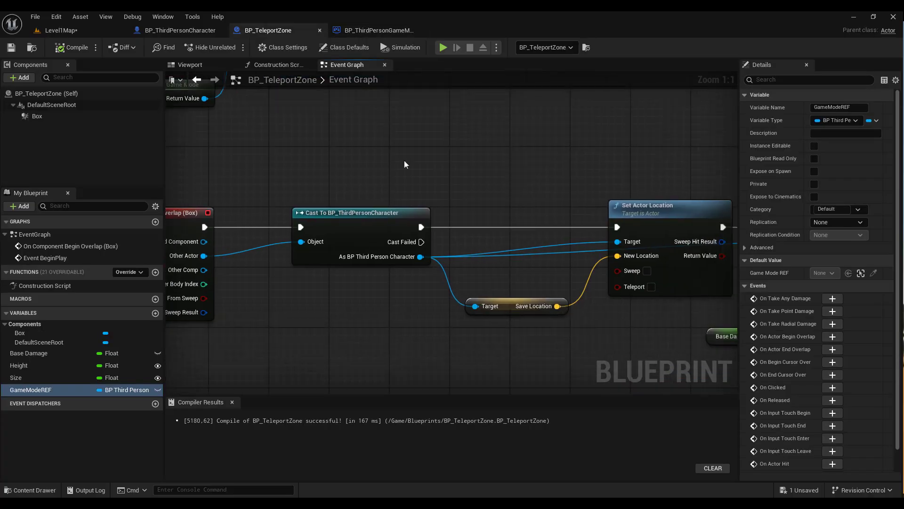
Add a GameModeREF getter to the graph and delete the Base Damage getter.
{"action": "scroll", "coordinate": [404, 164], "scroll_direction": "down", "scroll_amount": 1}
{"action": "scroll", "coordinate": [404, 164], "scroll_direction": "down", "scroll_amount": 1}
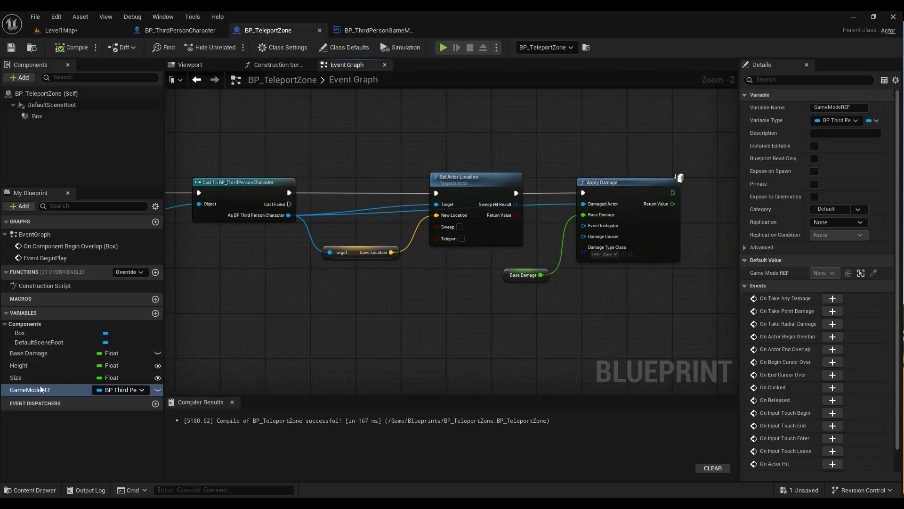
{"action": "left_click_drag", "start_coordinate": [41, 389], "coordinate": [409, 285]}
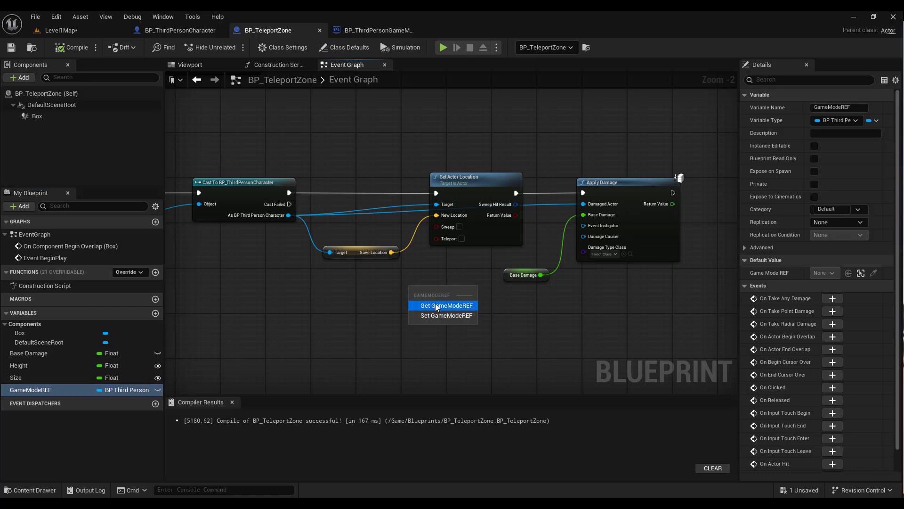
{"action": "left_click", "coordinate": [435, 305]}
{"action": "left_click", "coordinate": [523, 275]}
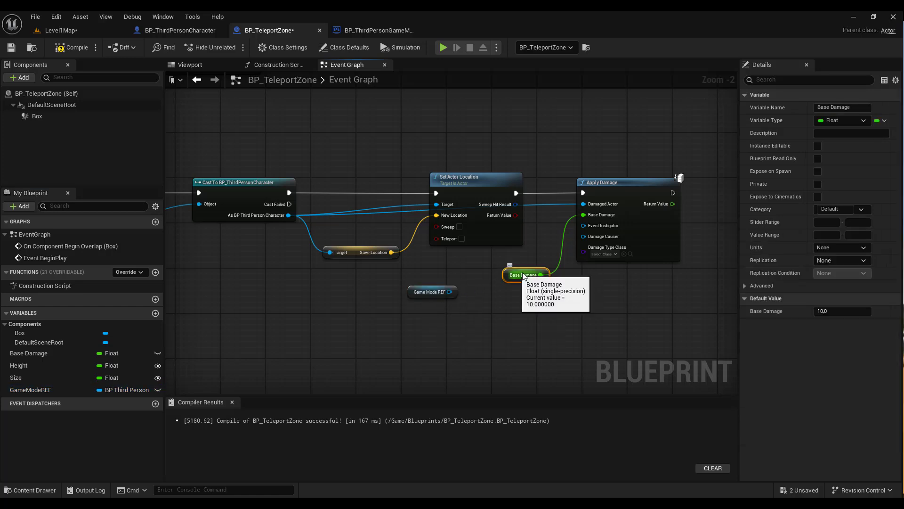
{"action": "key", "text": "Delete"}
Wire GameModeREF's Teleport Zone Damage into Apply Damage's Base Damage and compile.
{"action": "left_click_drag", "start_coordinate": [450, 292], "coordinate": [496, 292]}
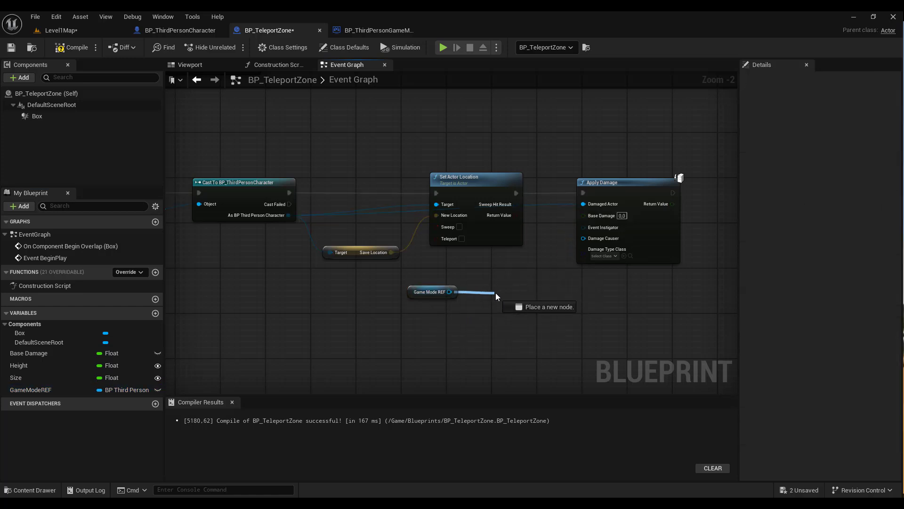
{"action": "type", "text": "get tele"}
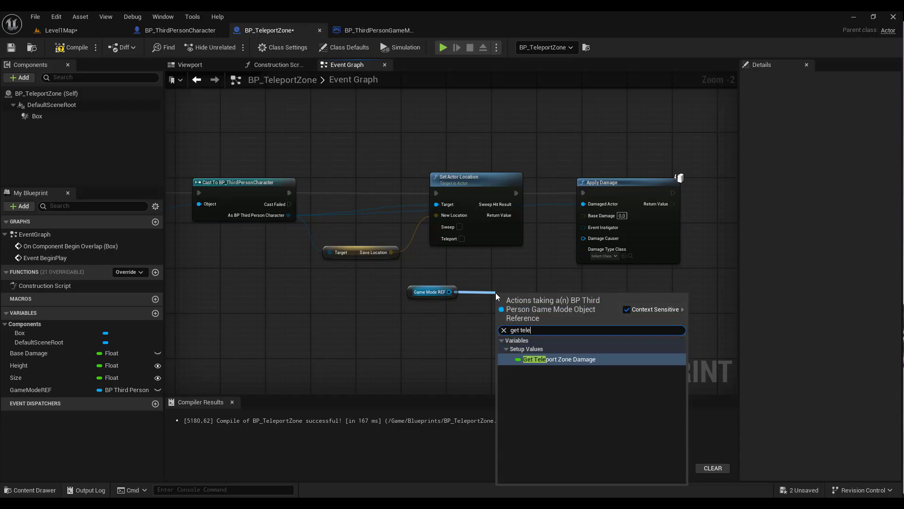
{"action": "left_click", "coordinate": [588, 361]}
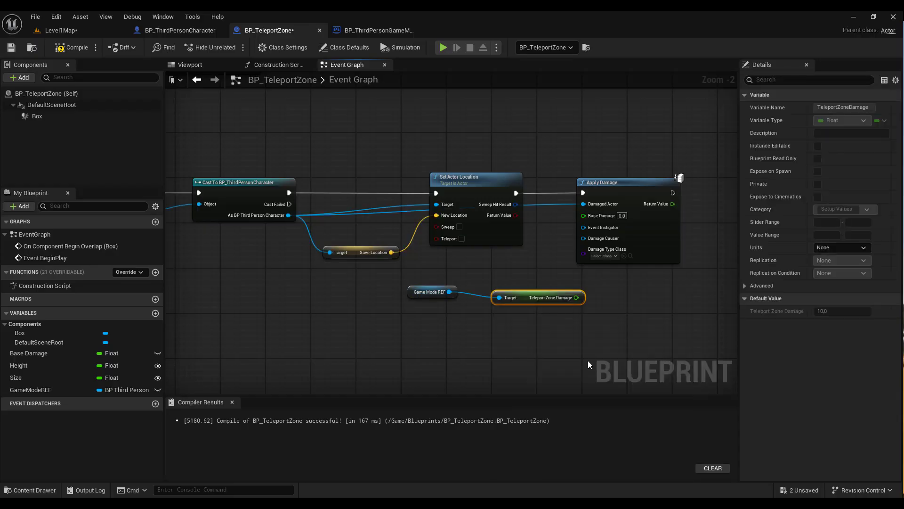
{"action": "mouse_move", "coordinate": [582, 297]}
{"action": "left_mouse_down"}
{"action": "mouse_move", "coordinate": [573, 240]}
{"action": "mouse_move", "coordinate": [583, 215]}
{"action": "left_mouse_up"}
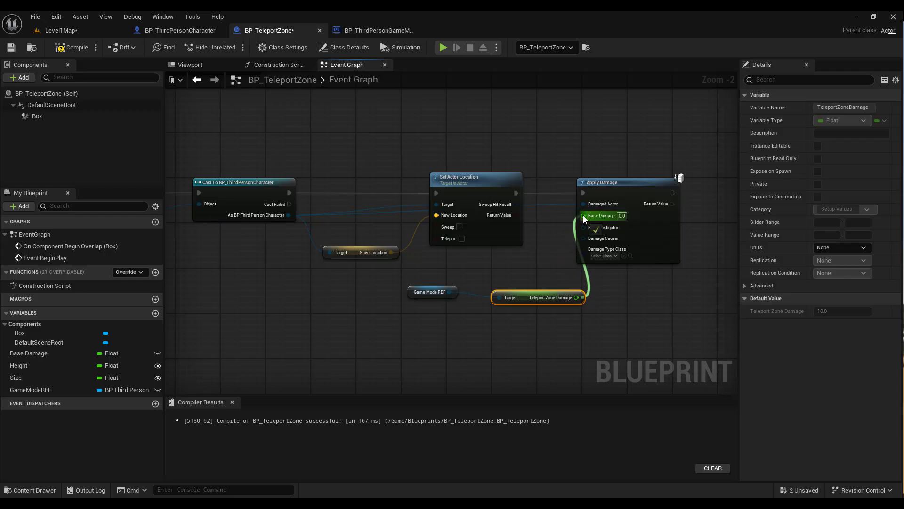
{"action": "scroll", "coordinate": [584, 214], "scroll_direction": "up", "scroll_amount": 2}
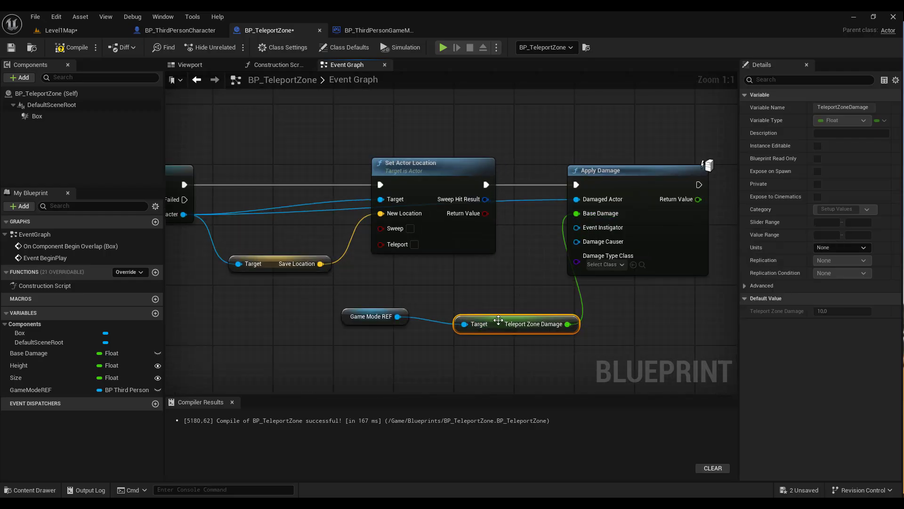
{"action": "left_click_drag", "start_coordinate": [498, 321], "coordinate": [460, 275]}
{"action": "left_click_drag", "start_coordinate": [358, 308], "coordinate": [374, 301]}
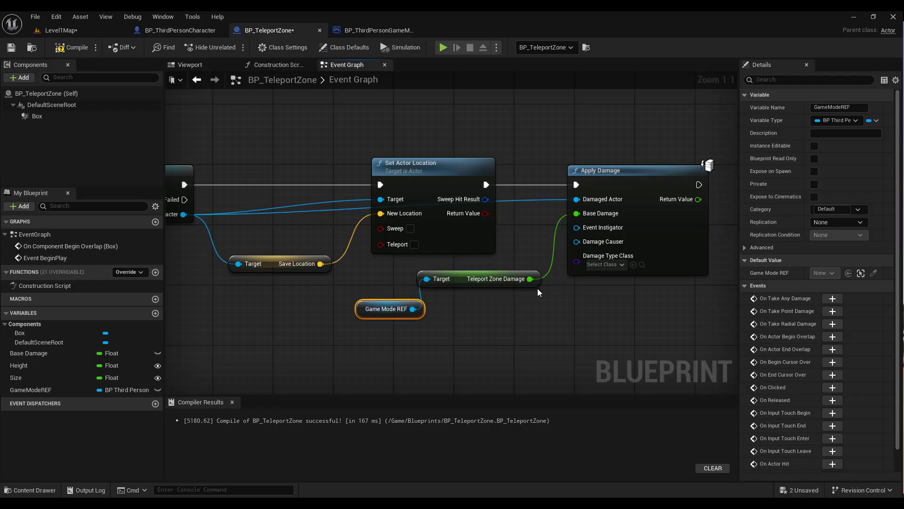
{"action": "left_click", "coordinate": [74, 47]}
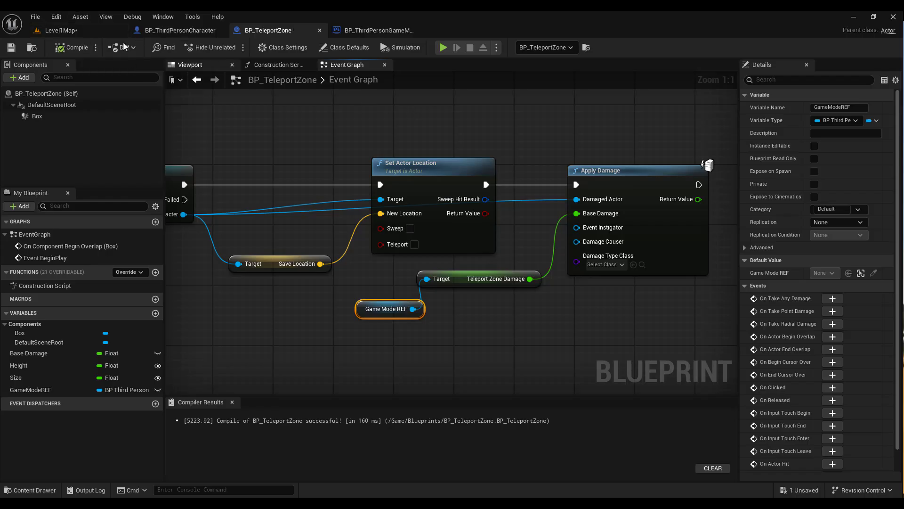
{"action": "left_click", "coordinate": [75, 31]}
{"action": "left_click_drag", "start_coordinate": [230, 135], "coordinate": [229, 61]}
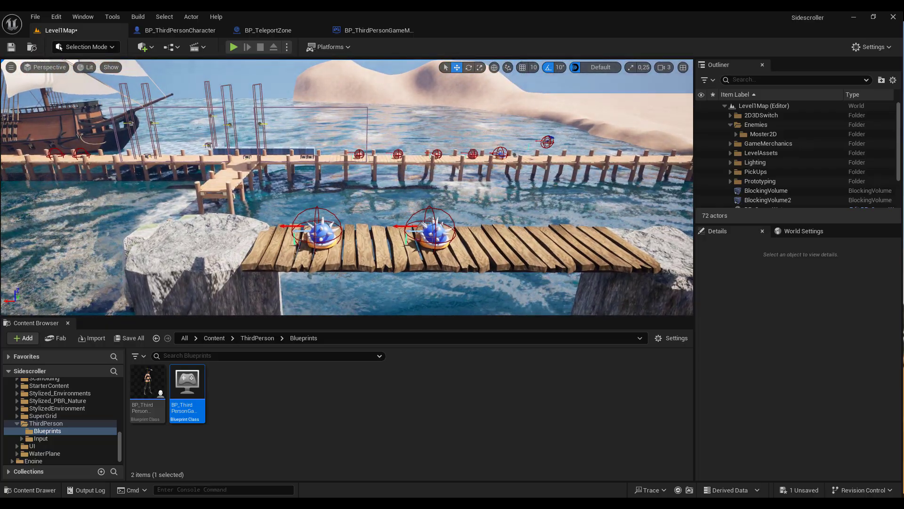
Delete the left spiked turtle enemy and open BP_Monster_TurtleShell_Child2's blueprint.
{"action": "left_click", "coordinate": [314, 232]}
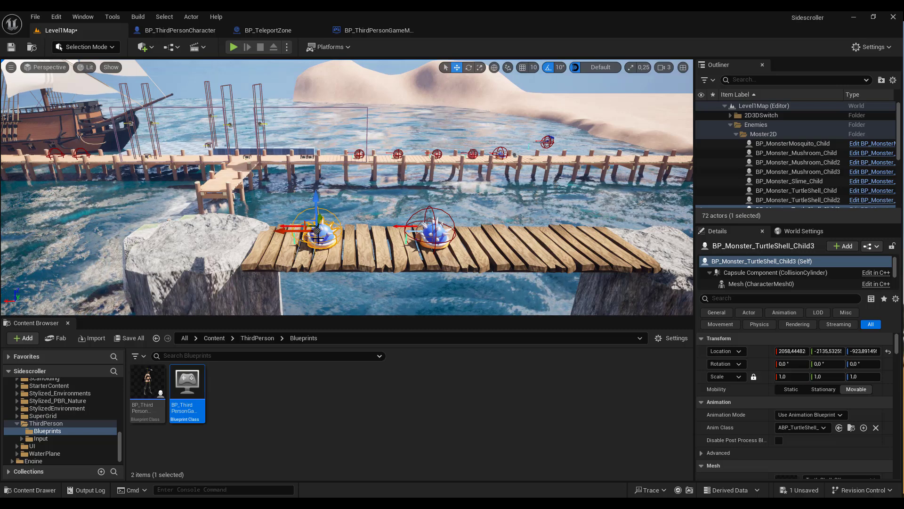
{"action": "key", "text": "Delete"}
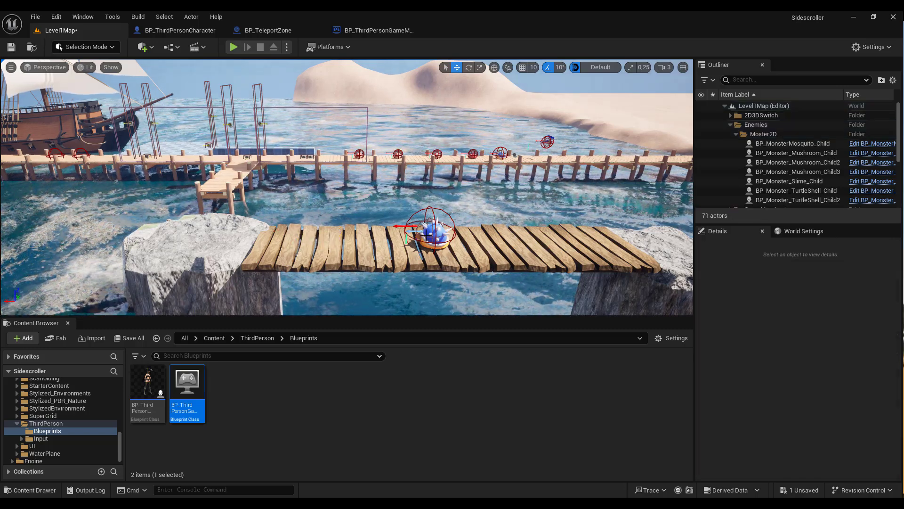
{"action": "left_click", "coordinate": [798, 200]}
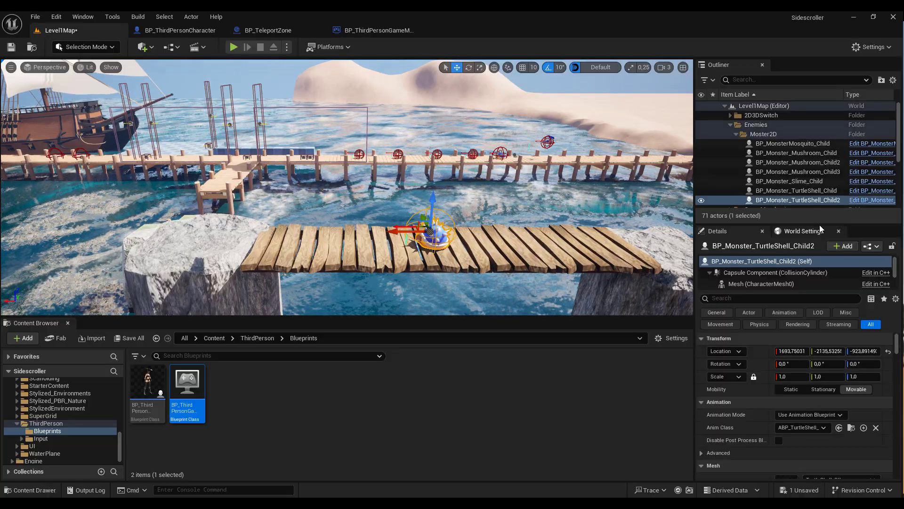
{"action": "left_click_drag", "start_coordinate": [819, 225], "coordinate": [828, 301]}
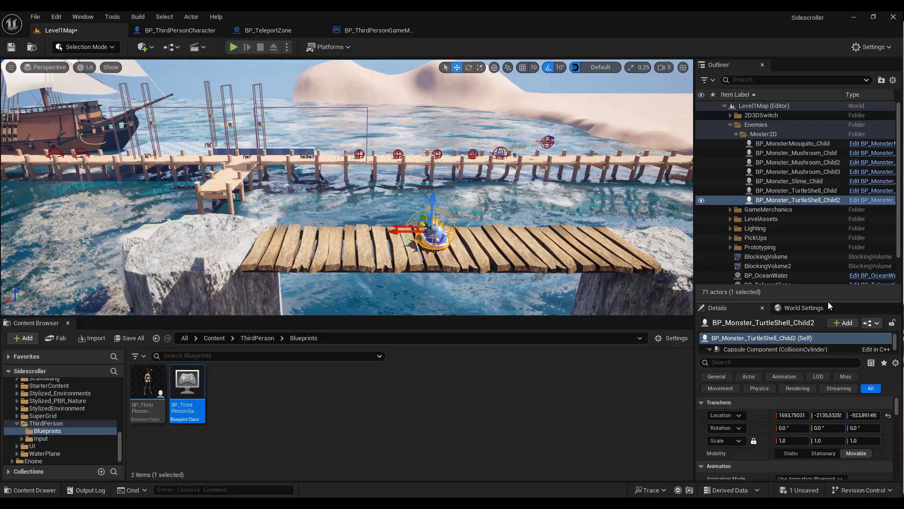
{"action": "left_click", "coordinate": [872, 201]}
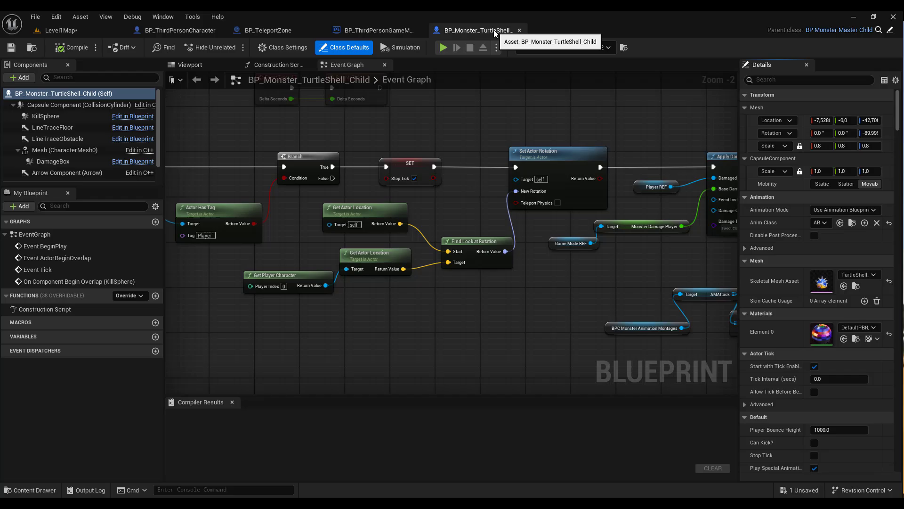
Select the turtle-shell's overlap logic nodes, including Actor Has Tag and Branch.
{"action": "scroll", "coordinate": [369, 230], "scroll_direction": "down", "scroll_amount": 6}
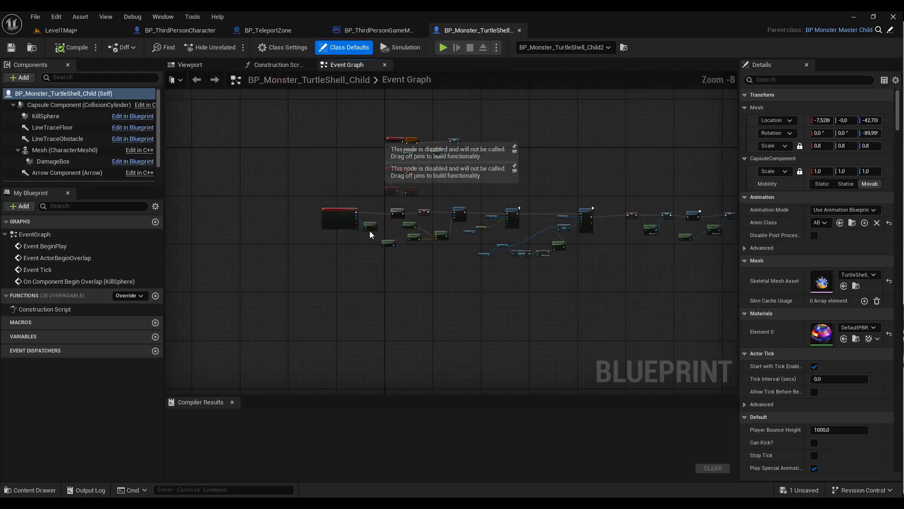
{"action": "scroll", "coordinate": [369, 229], "scroll_direction": "up", "scroll_amount": 6}
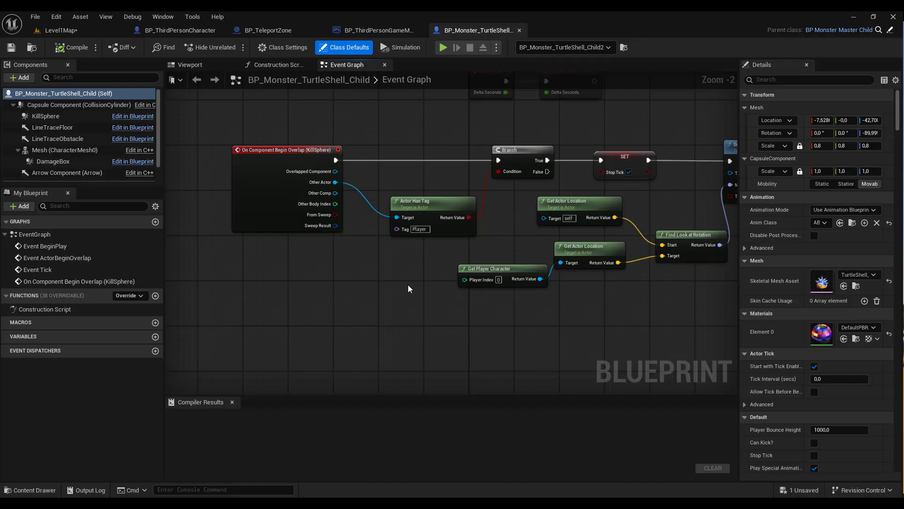
{"action": "right_click_drag", "start_coordinate": [408, 288], "coordinate": [268, 206]}
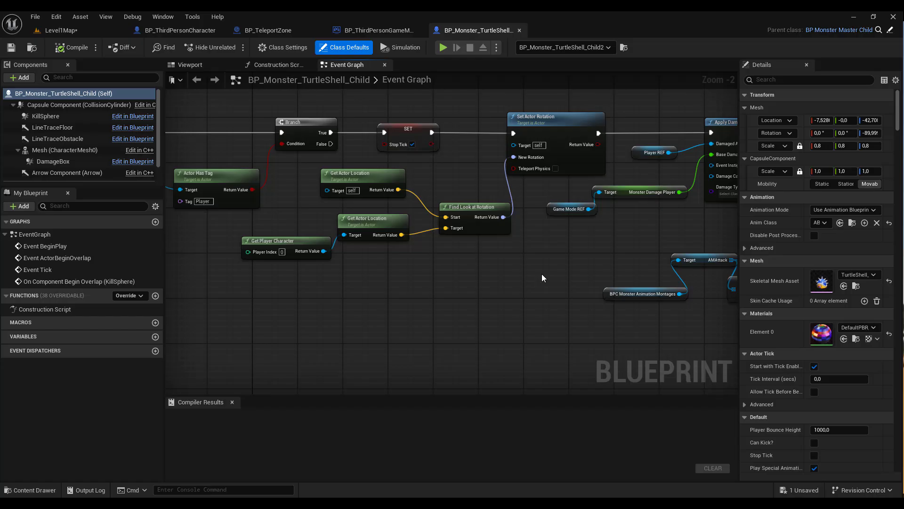
{"action": "scroll", "coordinate": [541, 278], "scroll_direction": "down", "scroll_amount": 1}
{"action": "scroll", "coordinate": [542, 278], "scroll_direction": "down", "scroll_amount": 2}
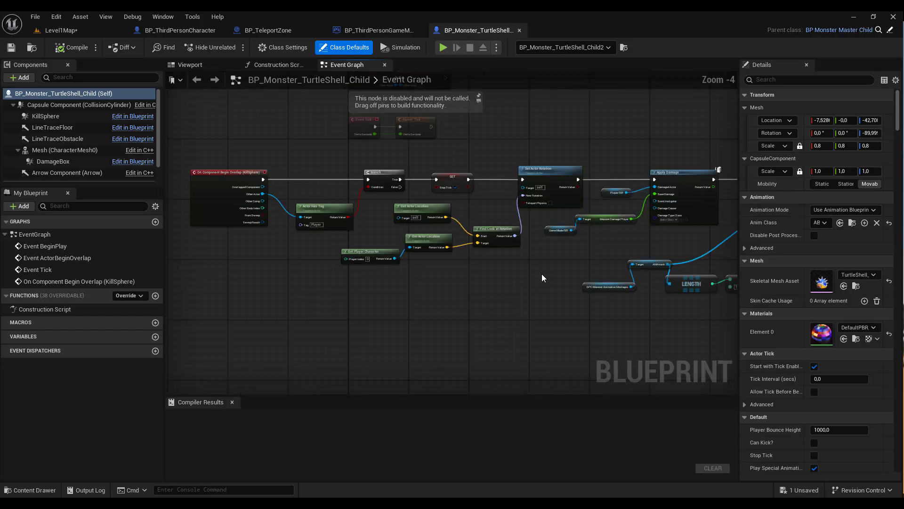
{"action": "scroll", "coordinate": [542, 278], "scroll_direction": "down", "scroll_amount": 1}
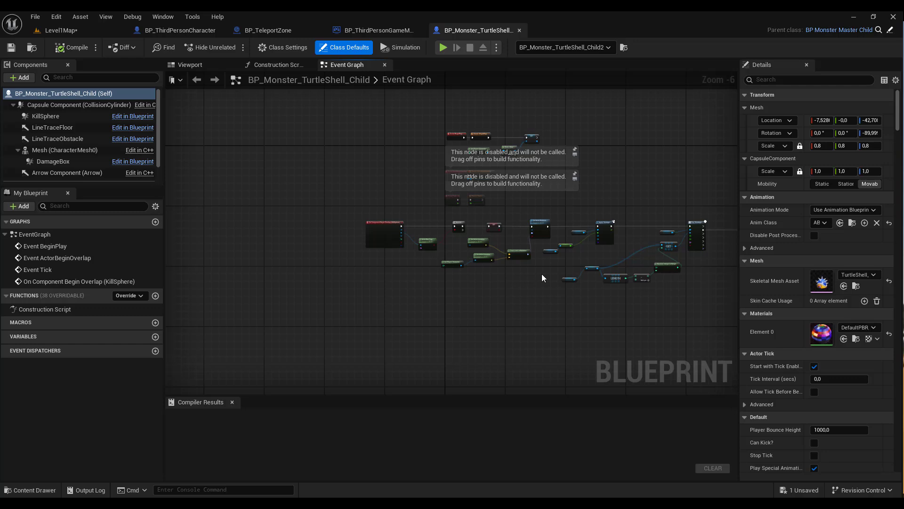
{"action": "mouse_move", "coordinate": [344, 210]}
{"action": "left_mouse_down"}
{"action": "mouse_move", "coordinate": [710, 318]}
{"action": "mouse_move", "coordinate": [697, 306]}
{"action": "mouse_move", "coordinate": [337, 270]}
{"action": "left_mouse_up"}
{"action": "right_click_drag", "start_coordinate": [334, 250], "coordinate": [405, 281]}
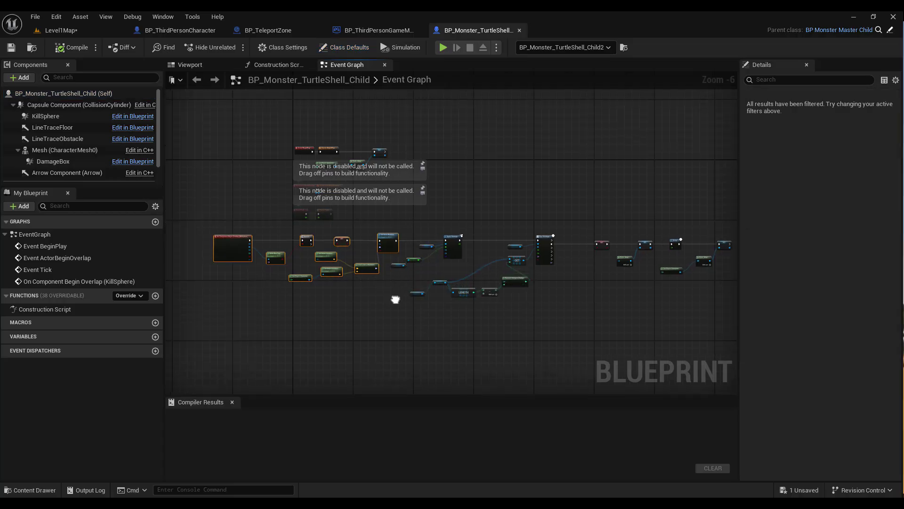
{"action": "scroll", "coordinate": [298, 233], "scroll_direction": "up", "scroll_amount": 3}
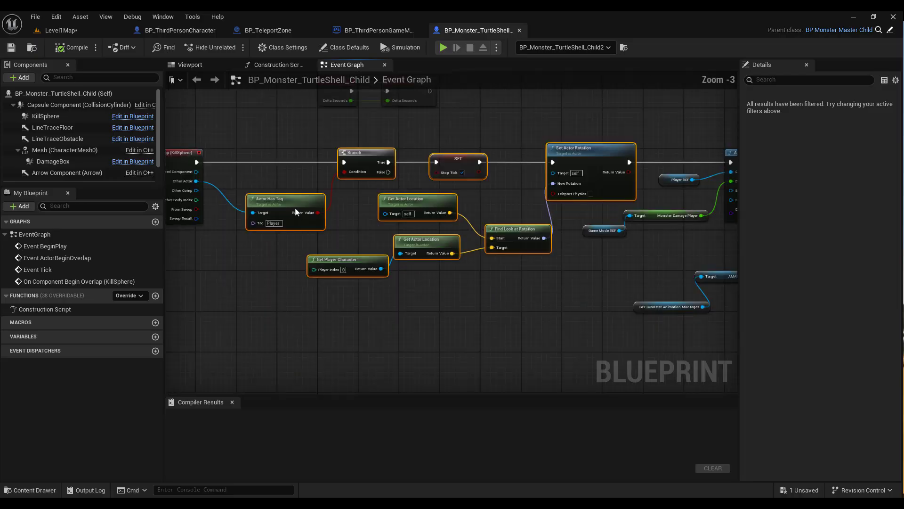
{"action": "left_click", "coordinate": [295, 202], "text": "ctrl"}
{"action": "left_click", "coordinate": [357, 157], "text": "ctrl"}
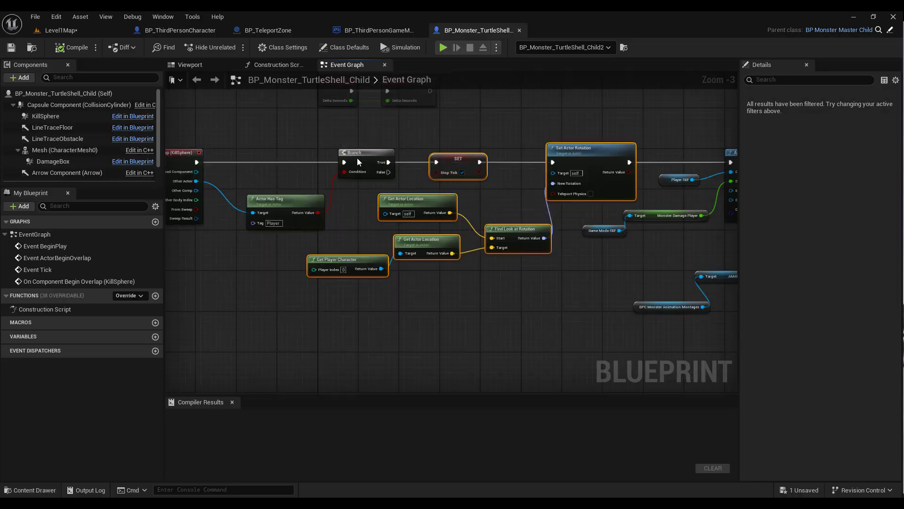
{"action": "left_click_drag", "start_coordinate": [326, 137], "coordinate": [567, 307]}
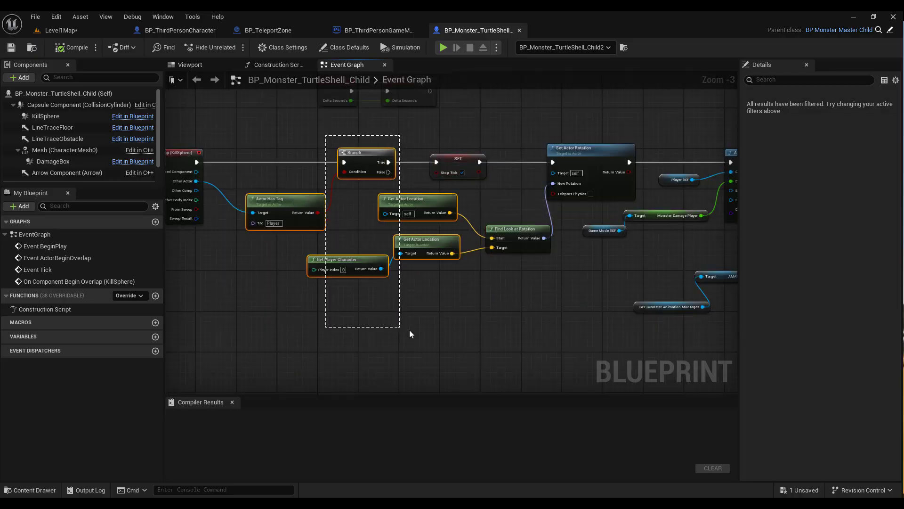
Wrap them in a comment titled 'TODO: 3D space' and recompile the blueprint.
{"action": "key", "text": "c"}
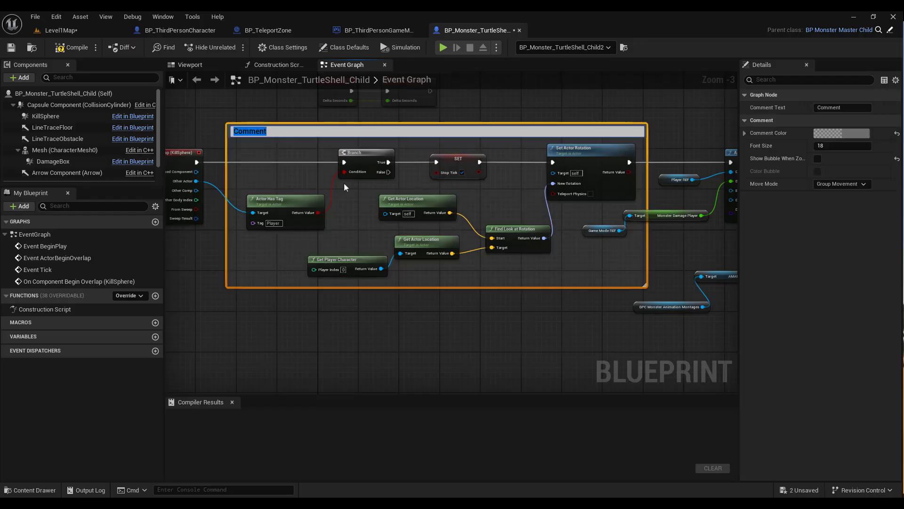
{"action": "type", "text": "TOD"}
{"action": "type", "text": "O"}
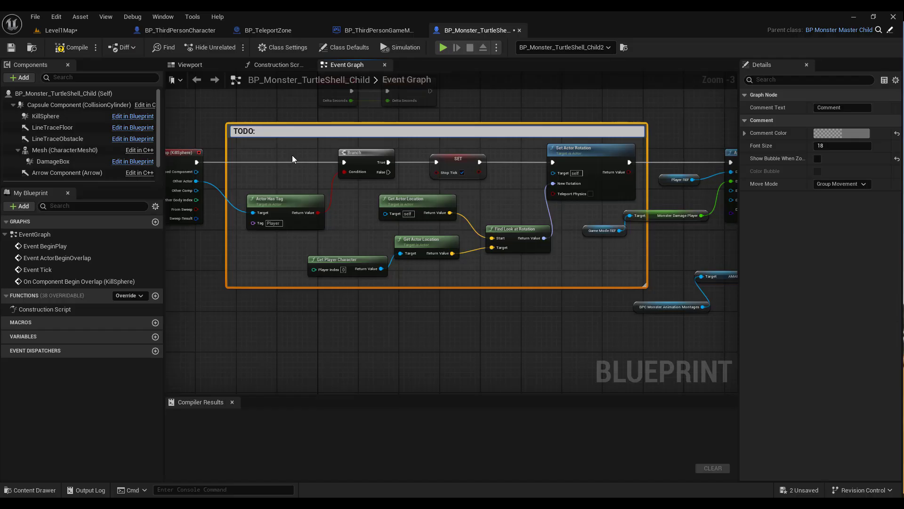
{"action": "type", "text": ": 3D"}
{"action": "type", "text": " space"}
{"action": "key", "text": "Return"}
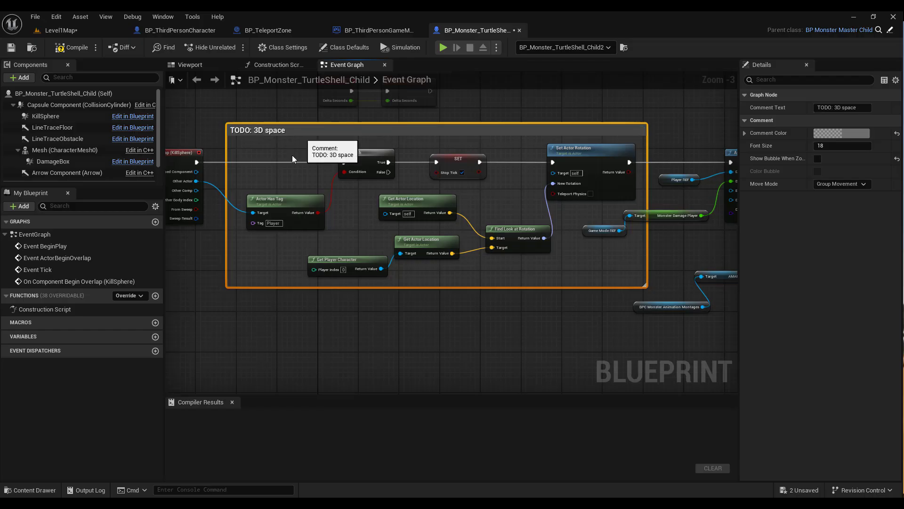
{"action": "scroll", "coordinate": [292, 155], "scroll_direction": "down", "scroll_amount": 2}
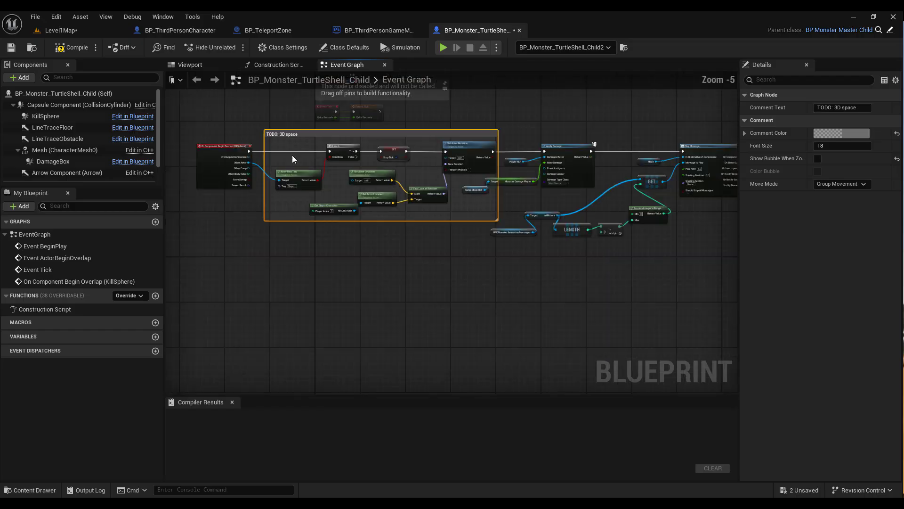
{"action": "left_click", "coordinate": [80, 50]}
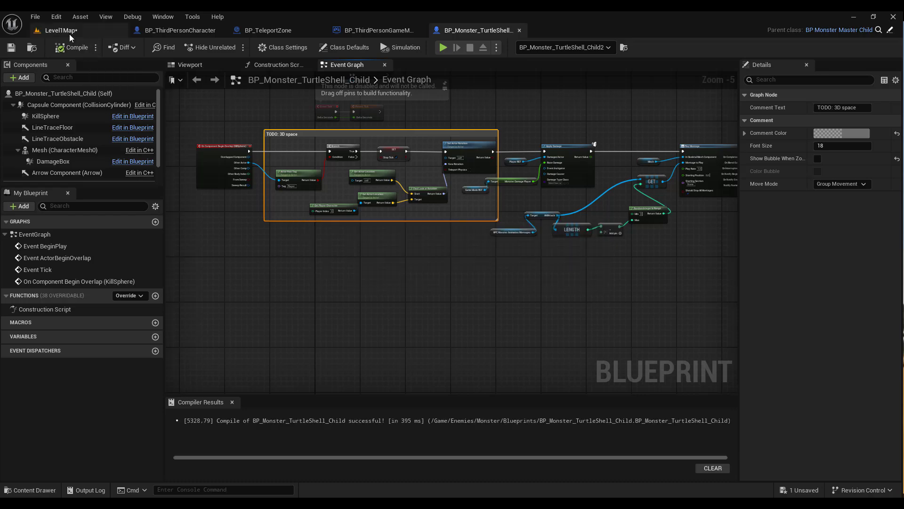
{"action": "left_click", "coordinate": [69, 34]}
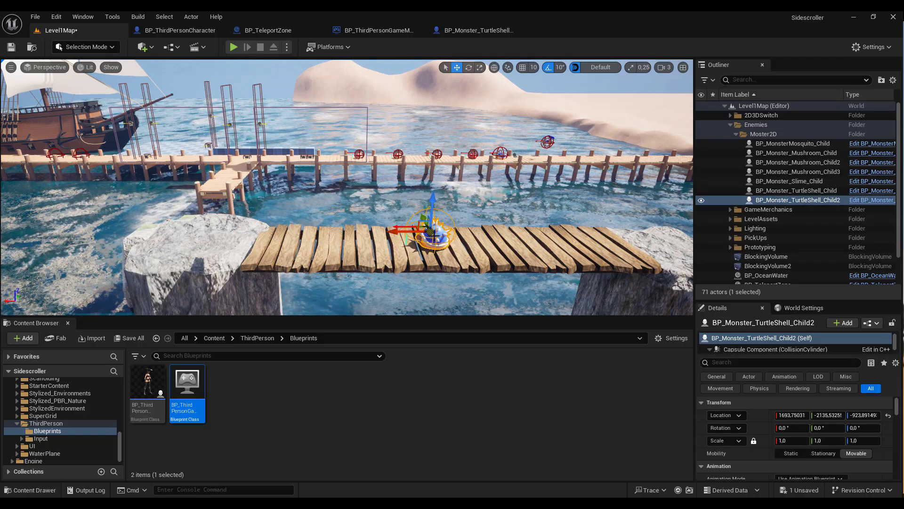
Delete TurtleShell_Child2 and browse to the Content/Enemies/Monster/Blueprints folder.
{"action": "key", "text": "Delete"}
{"action": "right_click_drag", "start_coordinate": [440, 239], "coordinate": [440, 238]}
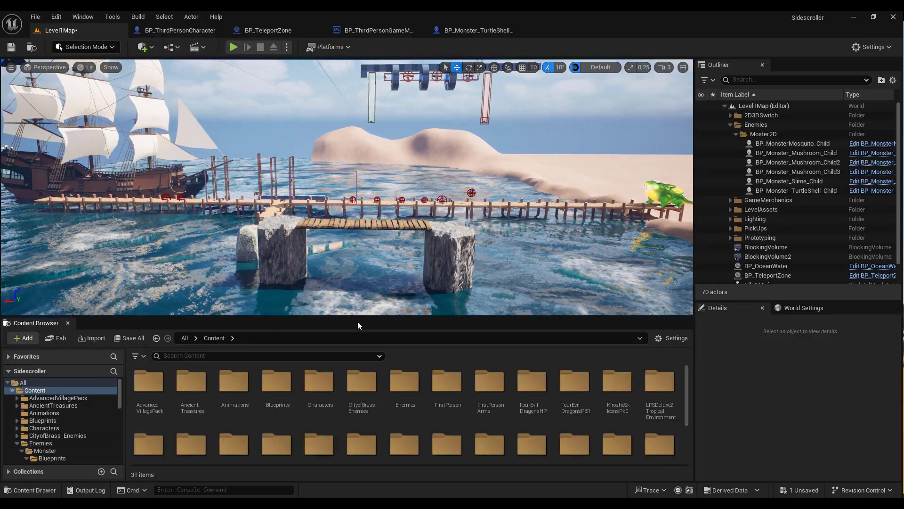
{"action": "double_click", "coordinate": [406, 384]}
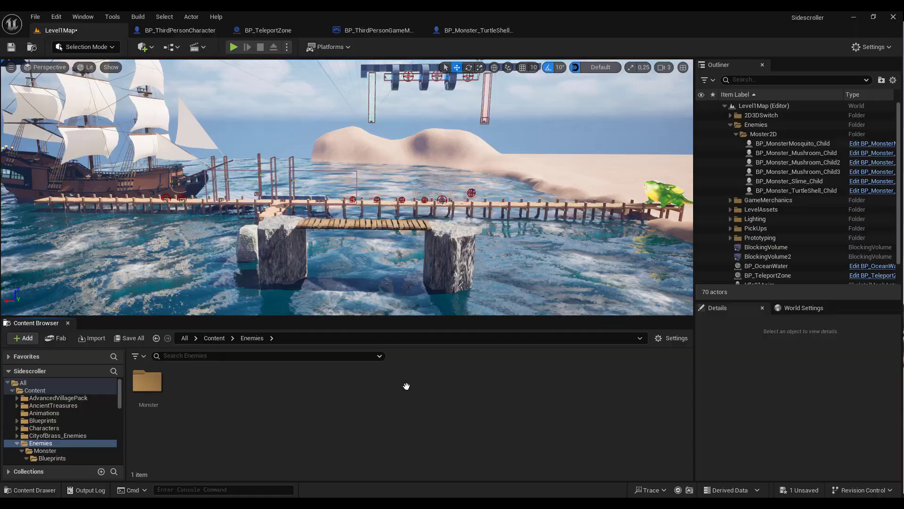
{"action": "double_click", "coordinate": [154, 391]}
{"action": "double_click", "coordinate": [153, 391]}
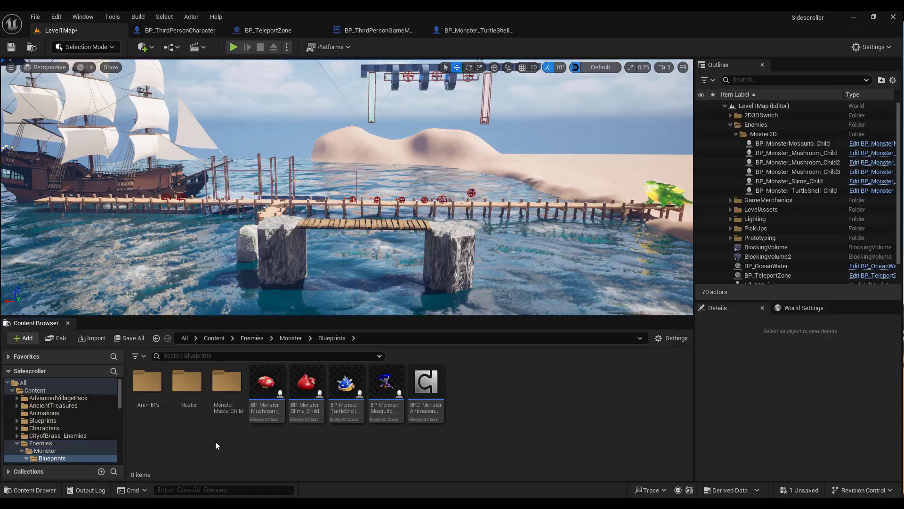
Place a BP_Monster_Mushroom enemy on the wooden bridge planks between the rock pillars.
{"action": "left_click", "coordinate": [267, 386]}
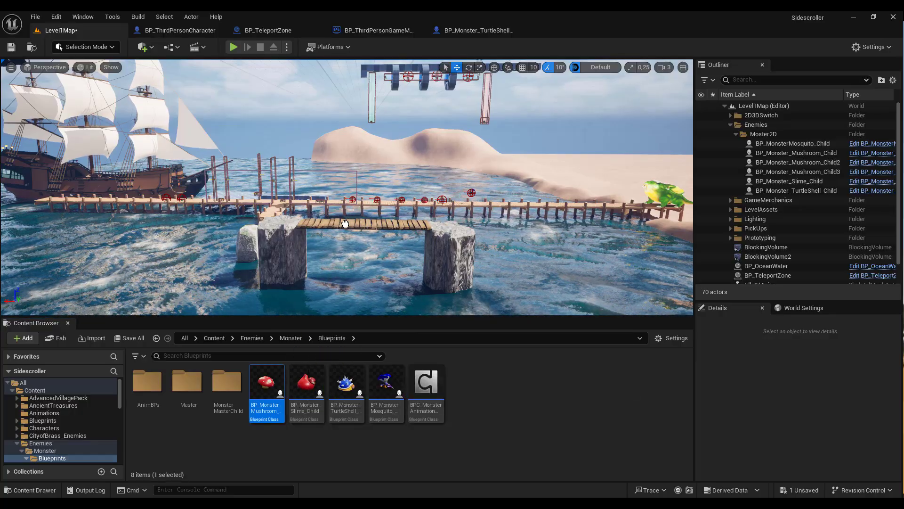
{"action": "mouse_move", "coordinate": [267, 384]}
{"action": "left_mouse_down"}
{"action": "mouse_move", "coordinate": [277, 347]}
{"action": "mouse_move", "coordinate": [274, 390]}
{"action": "left_mouse_up"}
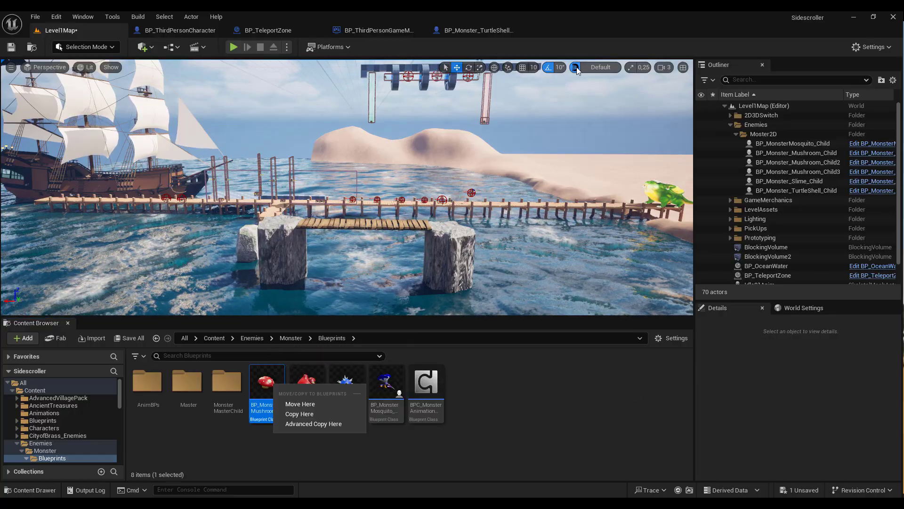
{"action": "key", "text": "Escape"}
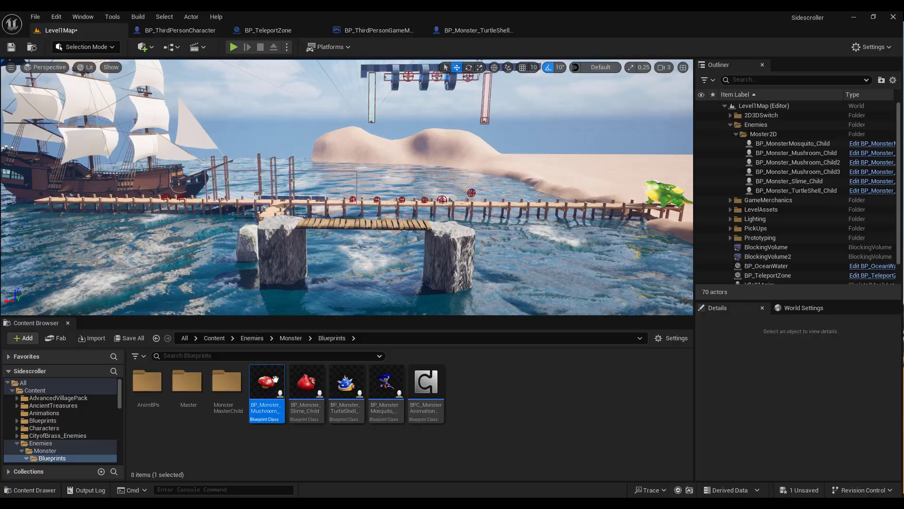
{"action": "mouse_move", "coordinate": [366, 252]}
{"action": "left_mouse_down"}
{"action": "mouse_move", "coordinate": [286, 198]}
{"action": "mouse_move", "coordinate": [320, 234]}
{"action": "mouse_move", "coordinate": [290, 207]}
{"action": "left_mouse_up"}
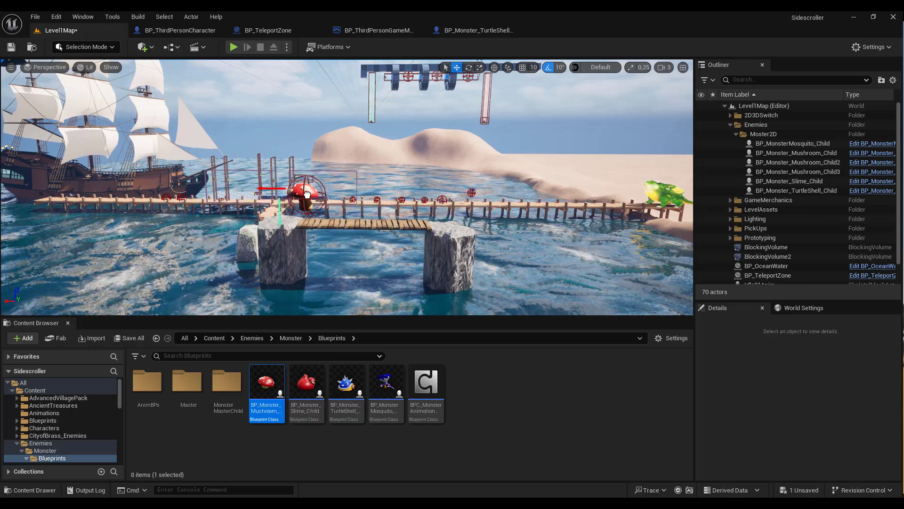
{"action": "left_click_drag", "start_coordinate": [340, 222], "coordinate": [339, 225]}
{"action": "key", "text": "f"}
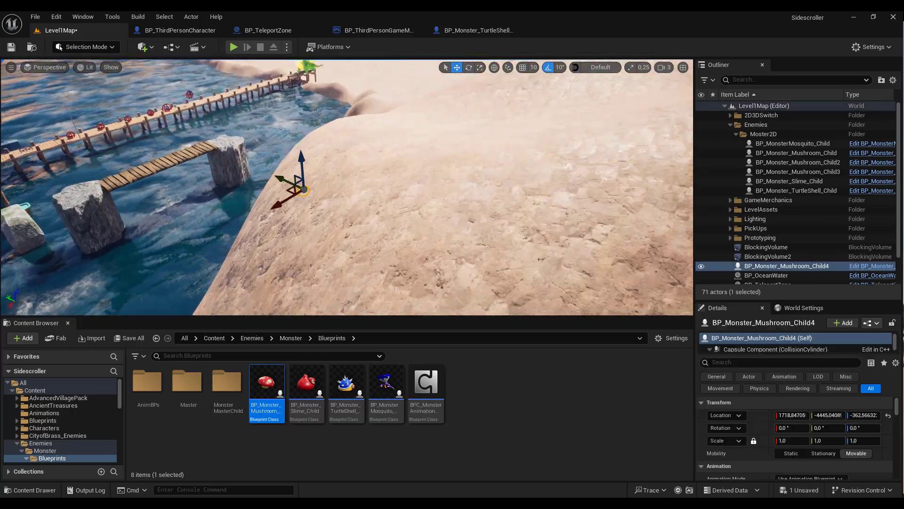
{"action": "mouse_move", "coordinate": [446, 194]}
{"action": "left_mouse_down"}
{"action": "mouse_move", "coordinate": [198, 193]}
{"action": "mouse_move", "coordinate": [225, 193]}
{"action": "left_mouse_up"}
{"action": "key", "text": "f"}
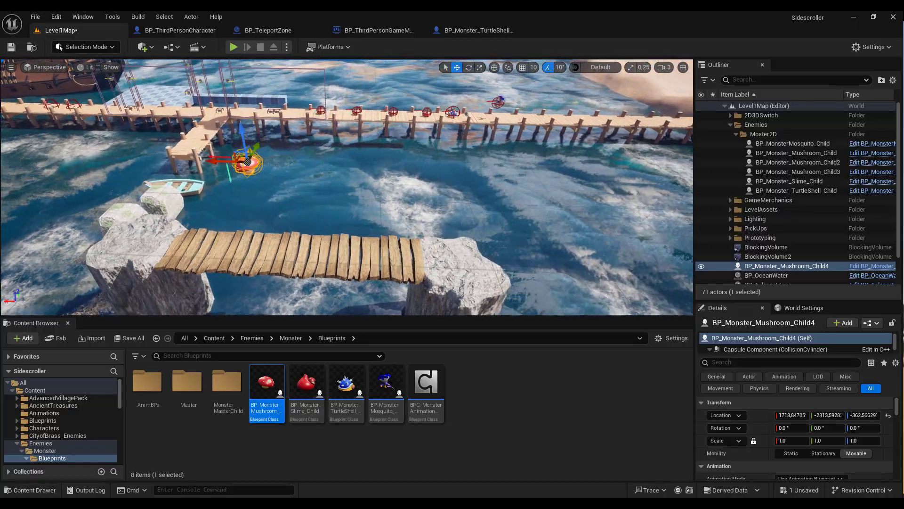
{"action": "right_click_drag", "start_coordinate": [348, 188], "coordinate": [165, 218]}
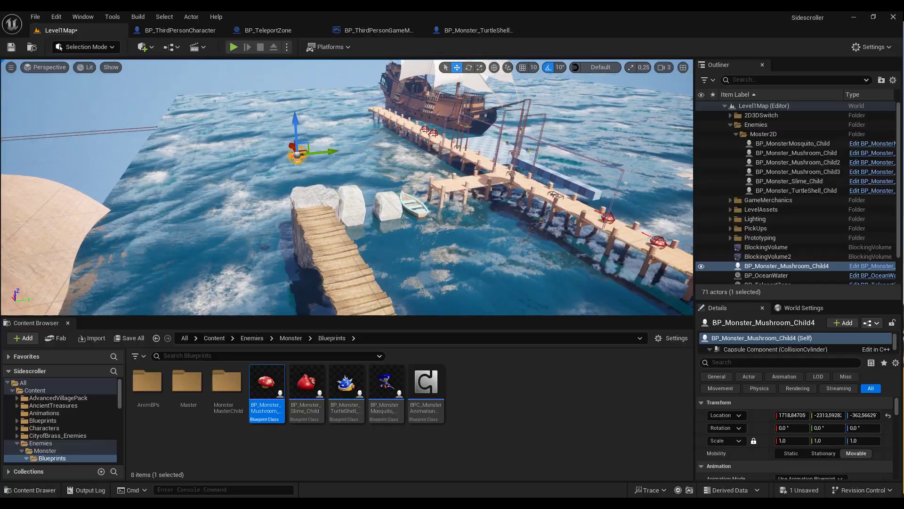
{"action": "mouse_move", "coordinate": [260, 151]}
{"action": "left_mouse_down"}
{"action": "mouse_move", "coordinate": [293, 147]}
{"action": "mouse_move", "coordinate": [283, 207]}
{"action": "left_mouse_up"}
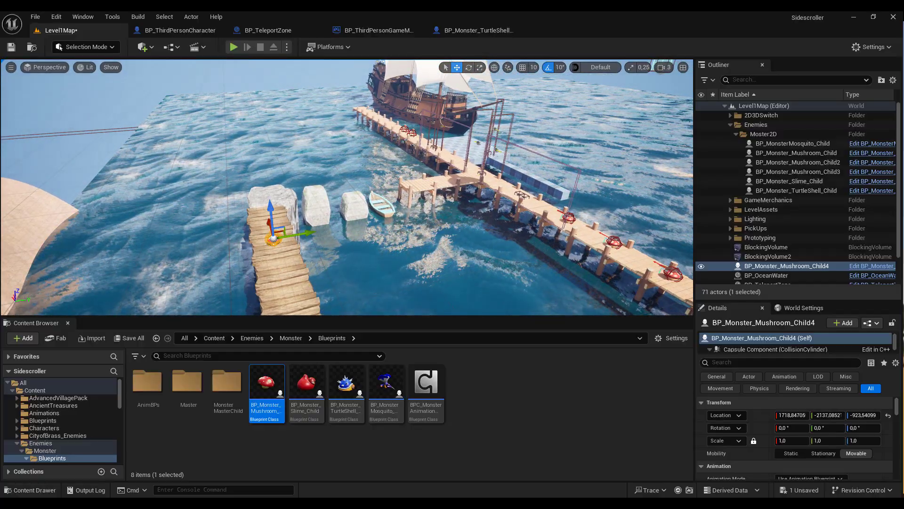
{"action": "key", "text": "f"}
{"action": "left_click_drag", "start_coordinate": [424, 206], "coordinate": [308, 206], "text": "alt"}
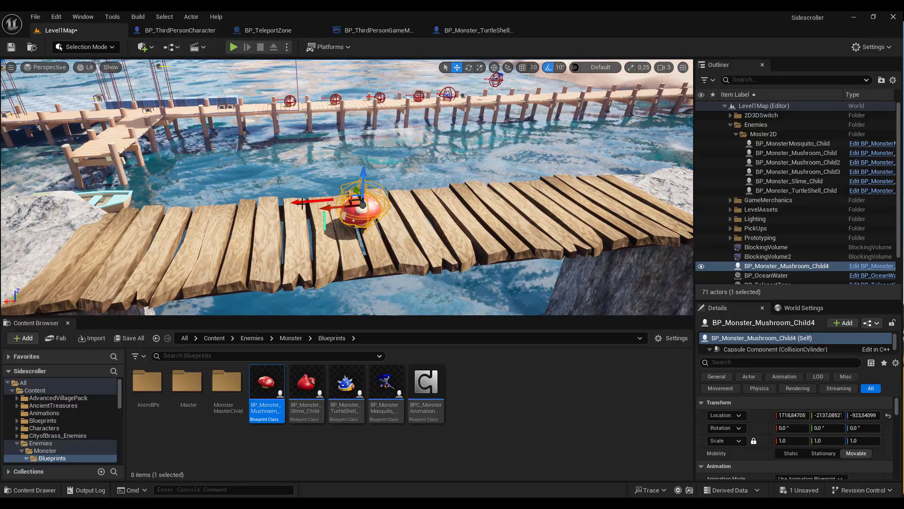
Alt-drag a second mushroom along the bridge and drop BP_Monster_Slime onto the planks.
{"action": "left_click_drag", "start_coordinate": [329, 210], "coordinate": [337, 211], "text": "alt"}
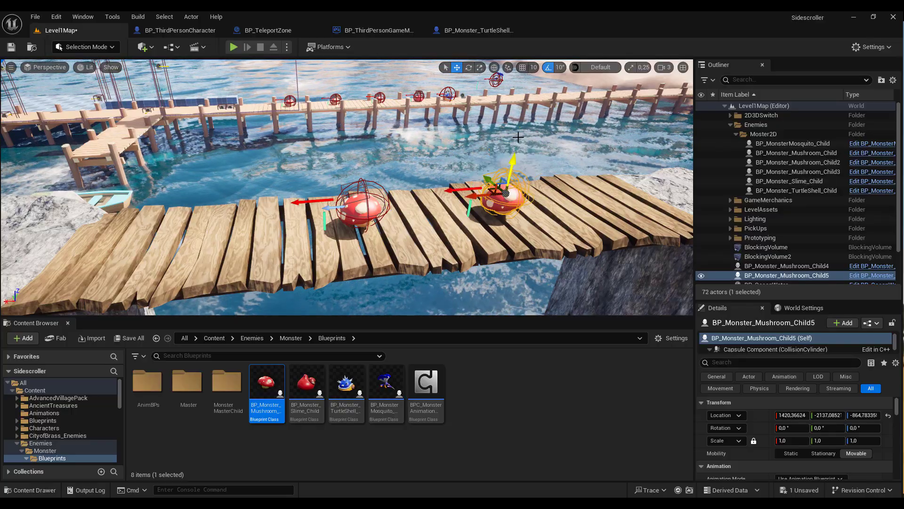
{"action": "left_click_drag", "start_coordinate": [306, 384], "coordinate": [193, 197]}
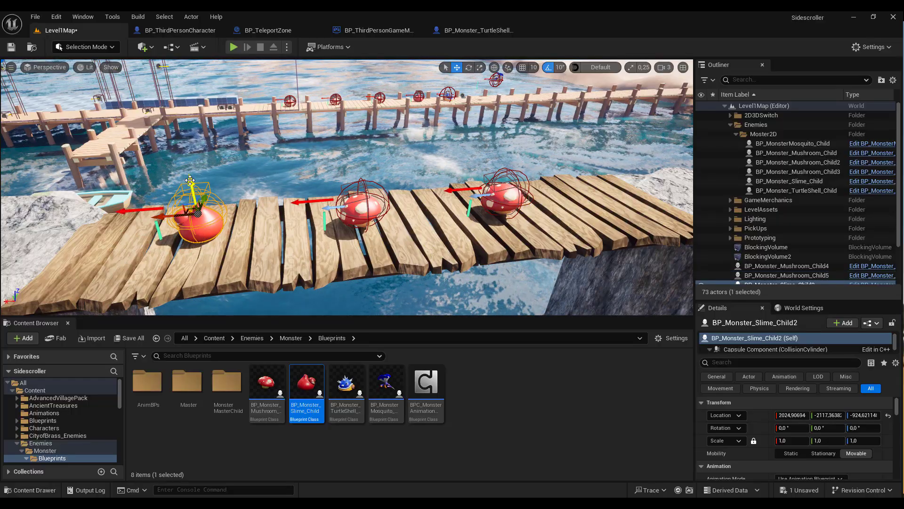
{"action": "key", "text": "End"}
{"action": "key", "text": "f"}
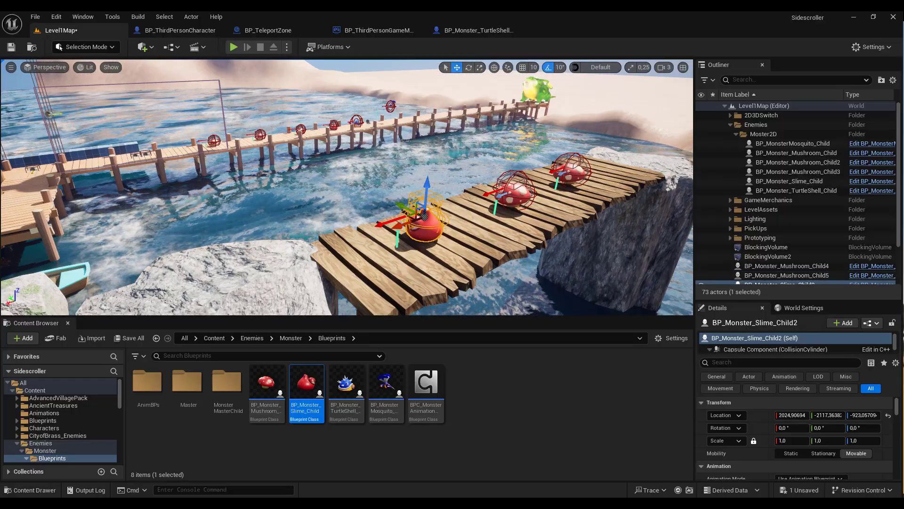
{"action": "scroll", "coordinate": [320, 232], "scroll_direction": "down", "scroll_amount": 5}
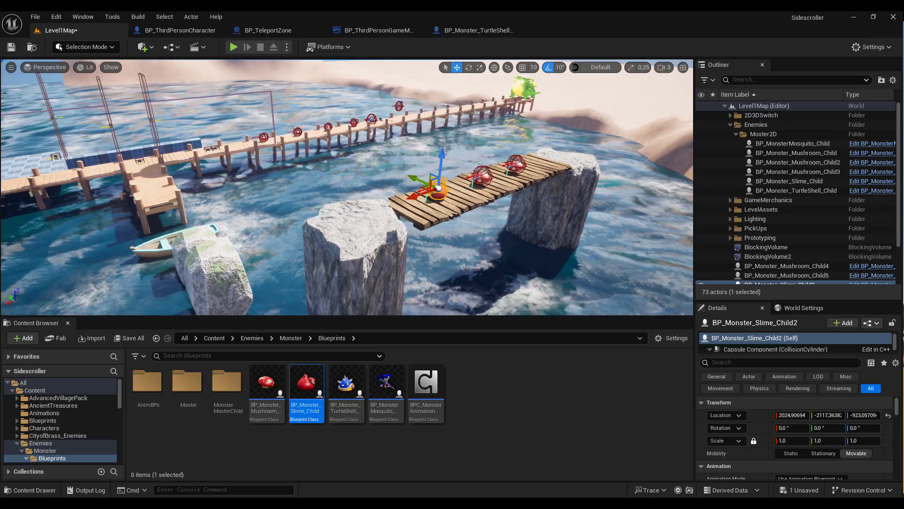
Rotate the SM_TPlatform_1 rock pillar about -19° around its vertical axis.
{"action": "left_click", "coordinate": [367, 245]}
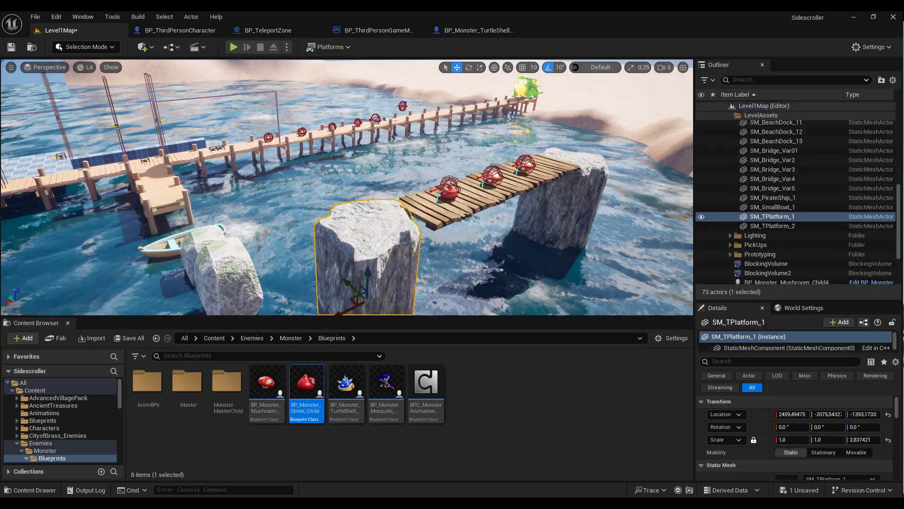
{"action": "key", "text": "e"}
{"action": "scroll", "coordinate": [365, 296], "scroll_direction": "down", "scroll_amount": 3}
{"action": "scroll", "coordinate": [365, 297], "scroll_direction": "down", "scroll_amount": 2}
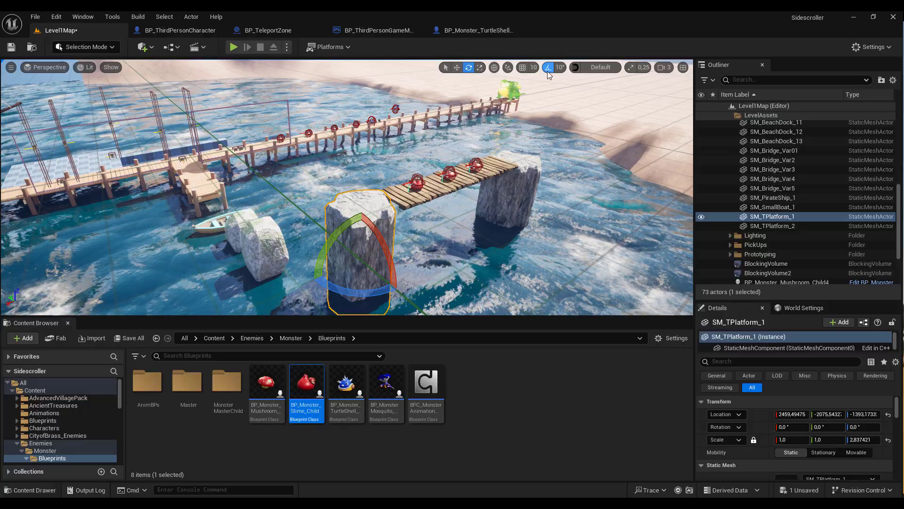
{"action": "mouse_move", "coordinate": [374, 293]}
{"action": "left_mouse_down"}
{"action": "mouse_move", "coordinate": [334, 271]}
{"action": "mouse_move", "coordinate": [393, 263]}
{"action": "left_mouse_up"}
Lower the pillar slightly to Z -1404.2.
{"action": "key", "text": "w"}
{"action": "mouse_move", "coordinate": [394, 263]}
{"action": "right_mouse_down"}
{"action": "mouse_move", "coordinate": [424, 254]}
{"action": "mouse_move", "coordinate": [384, 232]}
{"action": "right_mouse_up"}
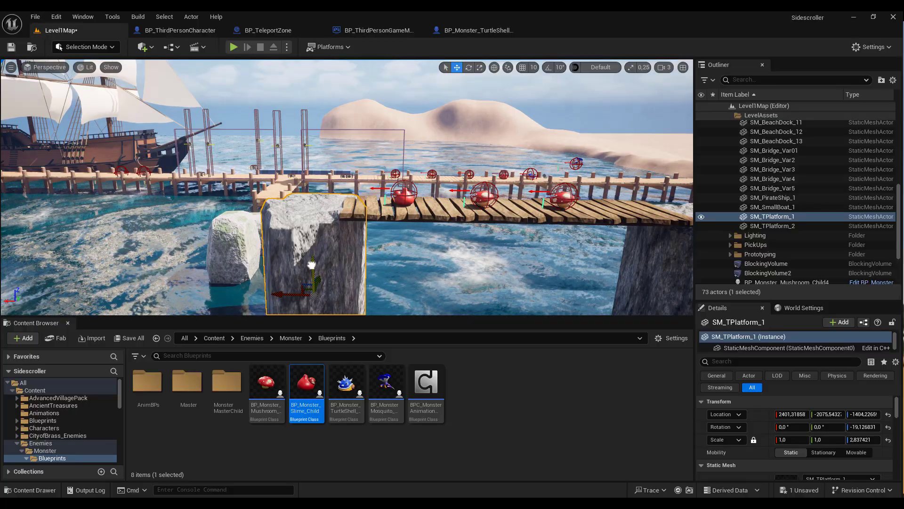
{"action": "left_click_drag", "start_coordinate": [313, 262], "coordinate": [313, 268]}
{"action": "right_click_drag", "start_coordinate": [388, 261], "coordinate": [318, 121]}
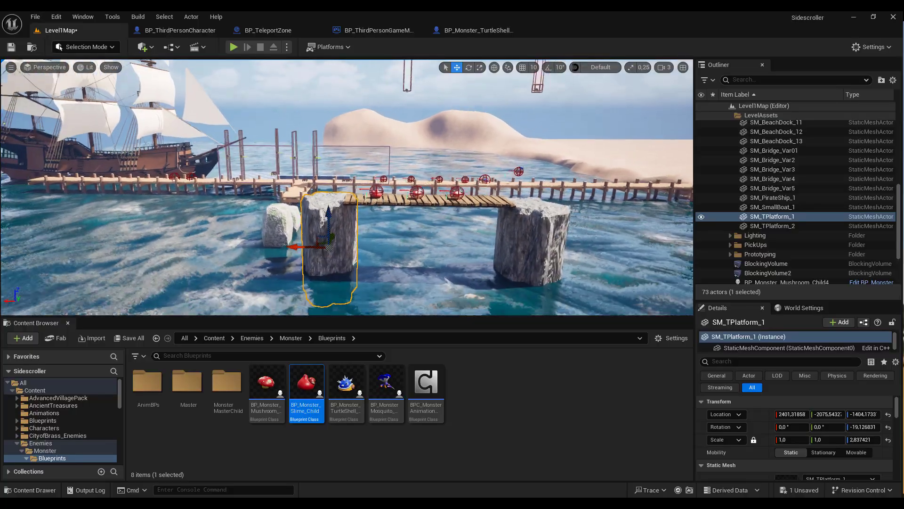
{"action": "left_click", "coordinate": [286, 46]}
Run Simulate, pan across the bridge to watch the mushroom and slime enemies, then stop.
{"action": "left_click", "coordinate": [352, 137]}
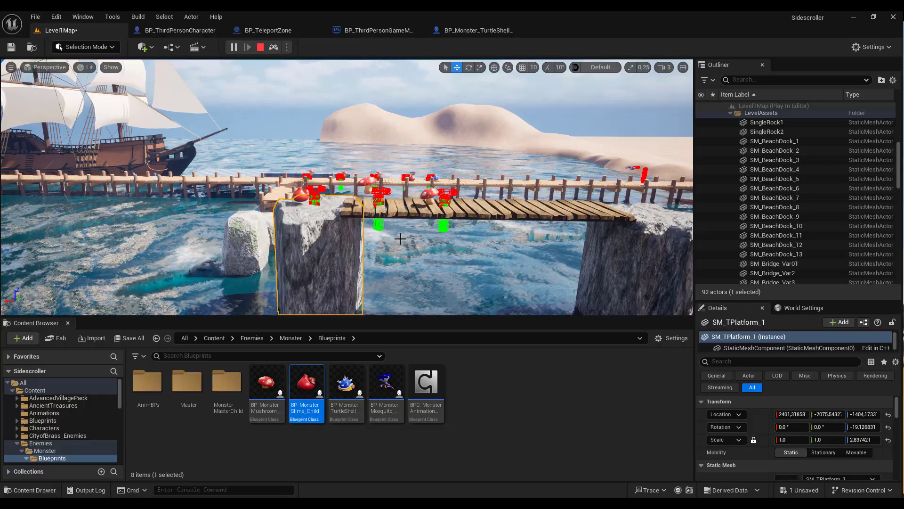
{"action": "middle_click_drag", "start_coordinate": [400, 239], "coordinate": [416, 254]}
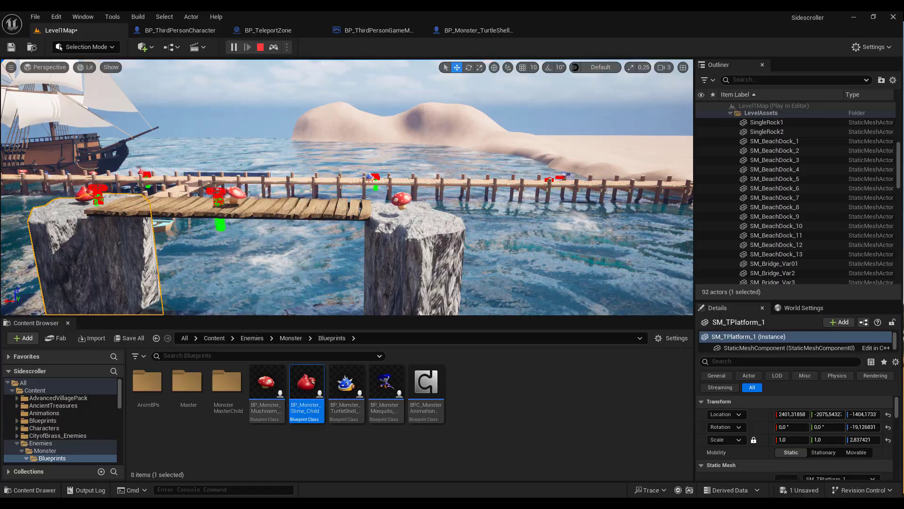
{"action": "key", "text": "Left"}
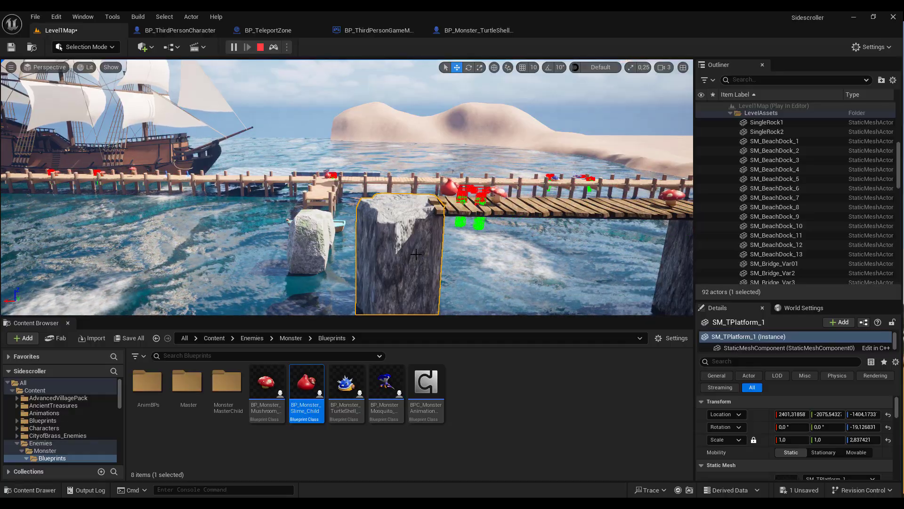
{"action": "key", "text": "Escape"}
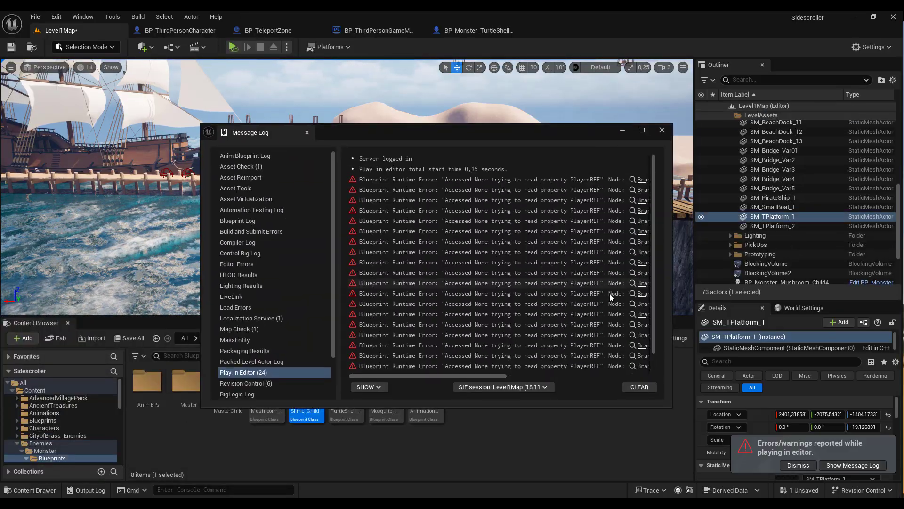
Close the Message Log, stop the play session, and fly back to the SM_TPlatform_1 pillar.
{"action": "left_click", "coordinate": [662, 130]}
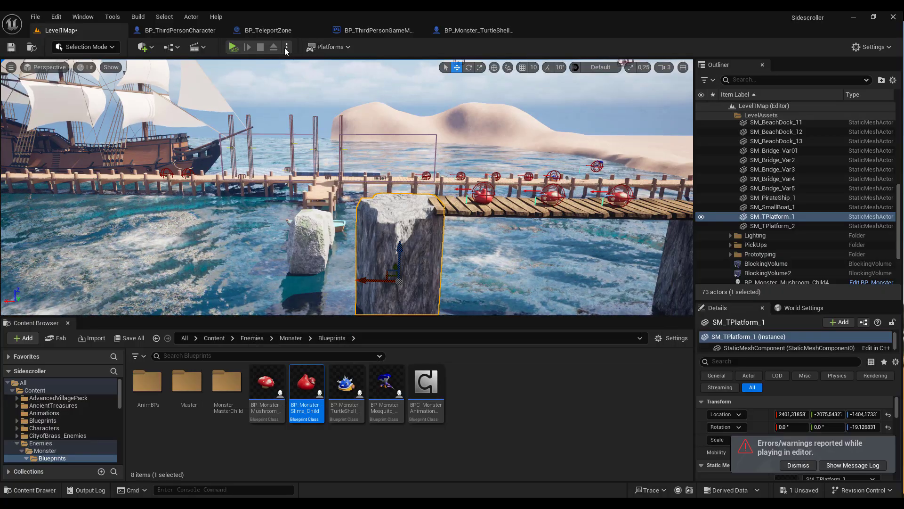
{"action": "left_click", "coordinate": [286, 47]}
{"action": "left_click", "coordinate": [343, 84]}
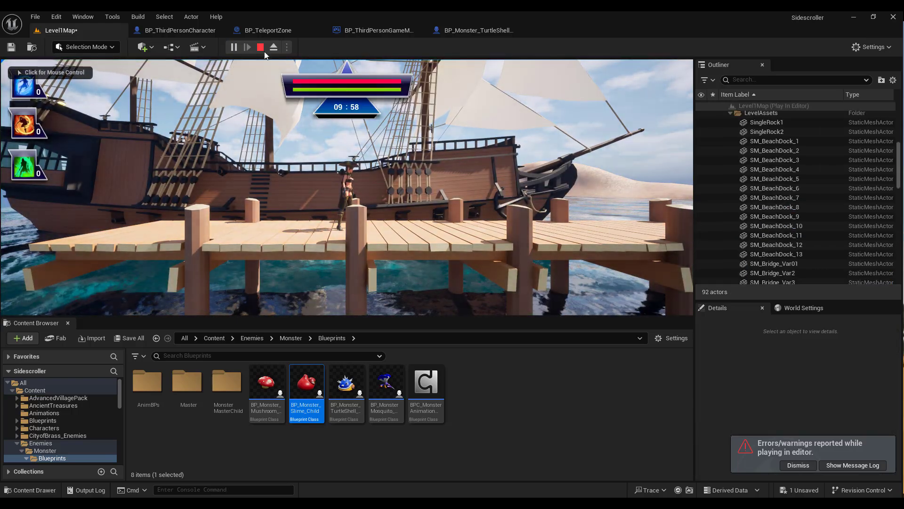
{"action": "left_click", "coordinate": [260, 47]}
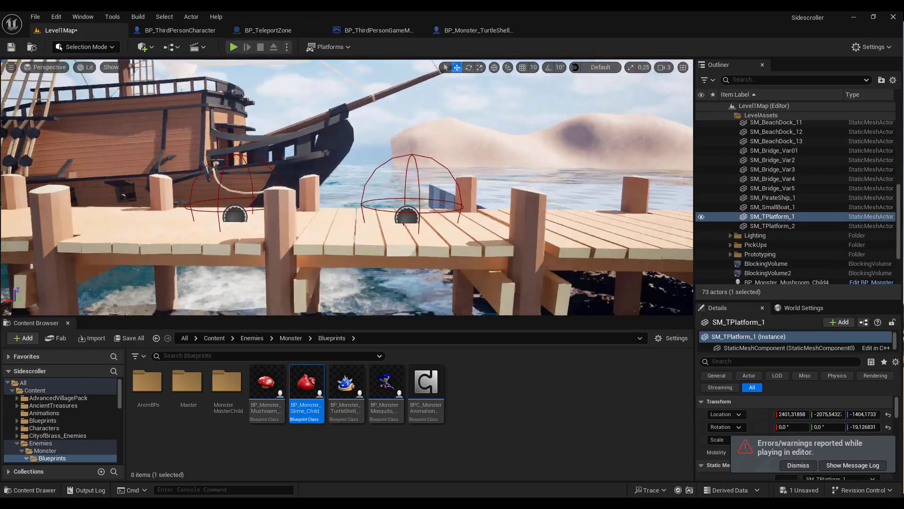
{"action": "mouse_move", "coordinate": [347, 188]}
{"action": "right_mouse_down"}
{"action": "mouse_move", "coordinate": [358, 193]}
{"action": "mouse_move", "coordinate": [344, 193]}
{"action": "right_mouse_up"}
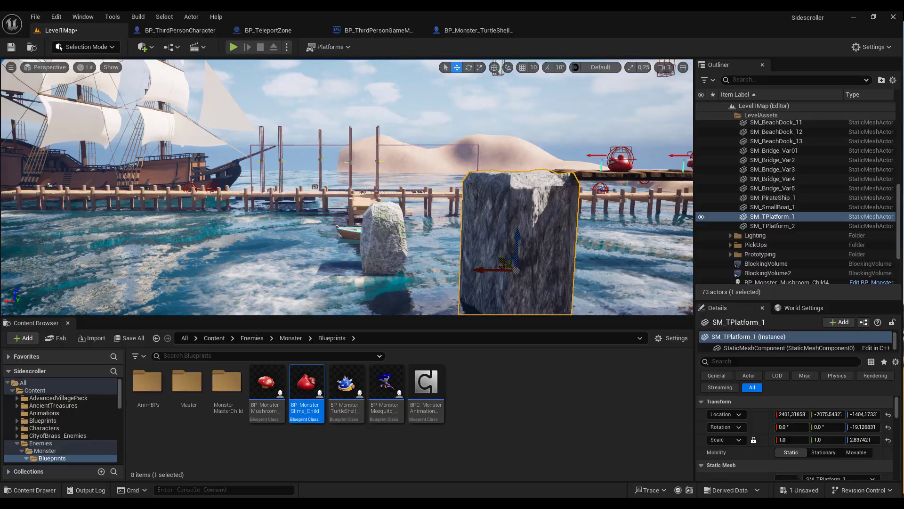
{"action": "scroll", "coordinate": [329, 171], "scroll_direction": "down", "scroll_amount": 3}
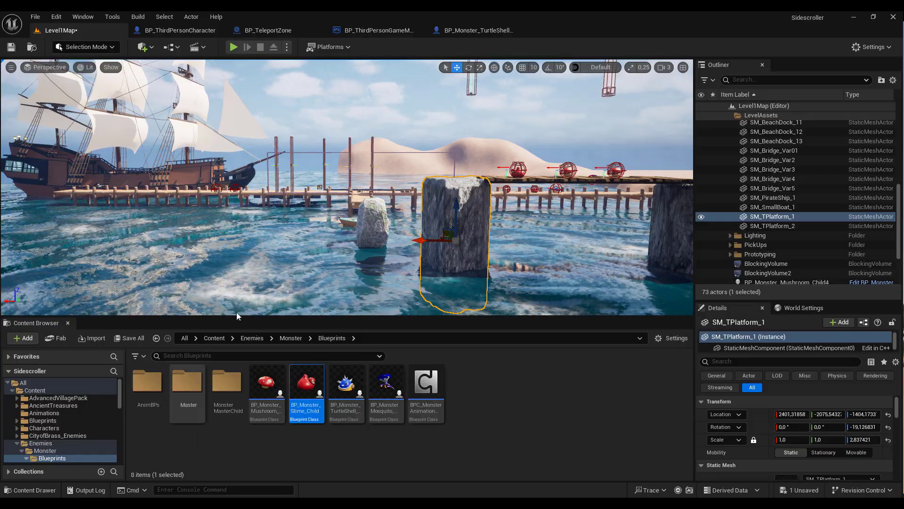
Update redirector references across the Content folder and delete the unreferenced redirectors.
{"action": "left_click", "coordinate": [214, 338]}
{"action": "left_click", "coordinate": [185, 338]}
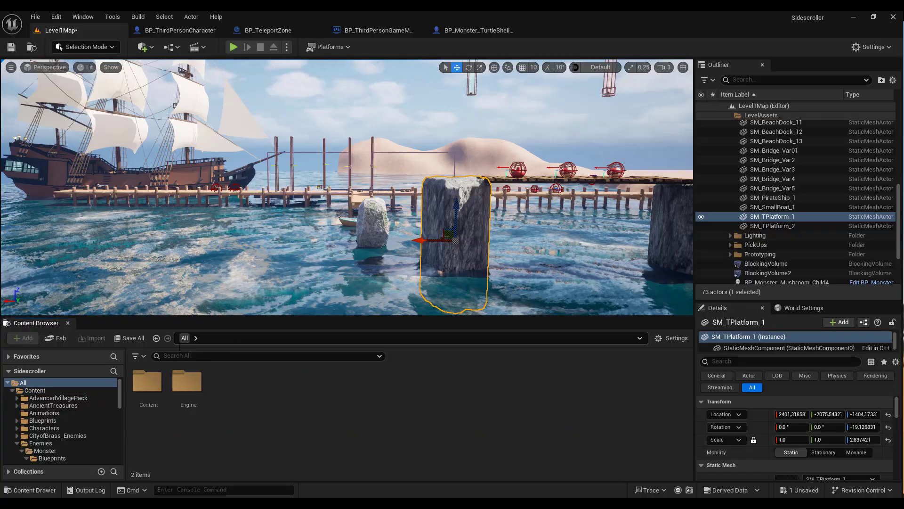
{"action": "right_click", "coordinate": [149, 381]}
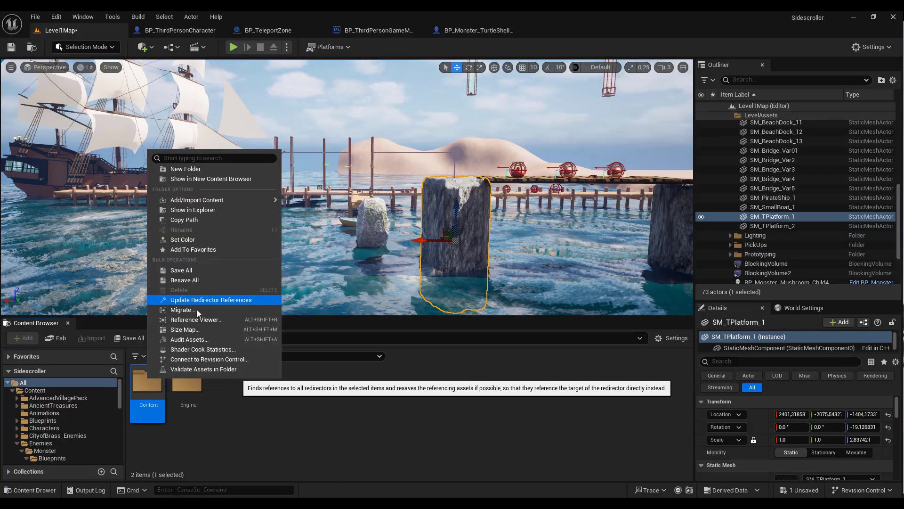
{"action": "left_click", "coordinate": [197, 300]}
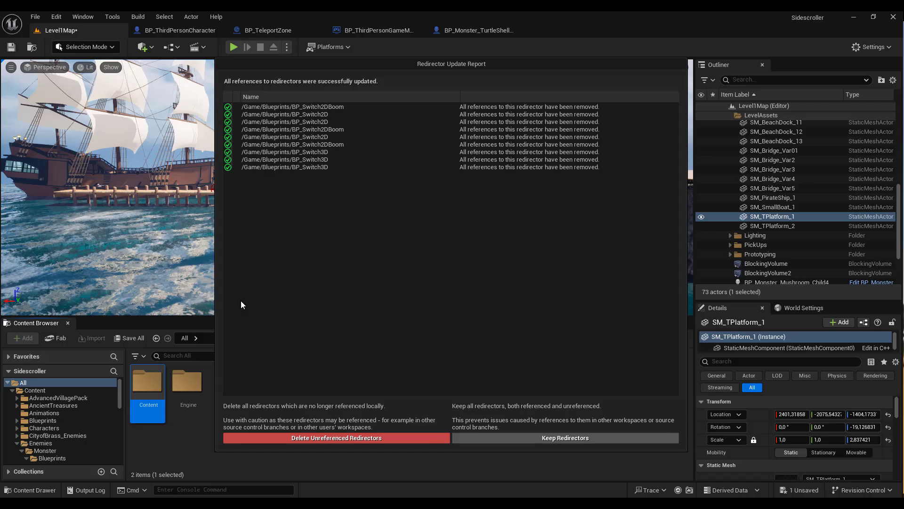
{"action": "left_click", "coordinate": [357, 437]}
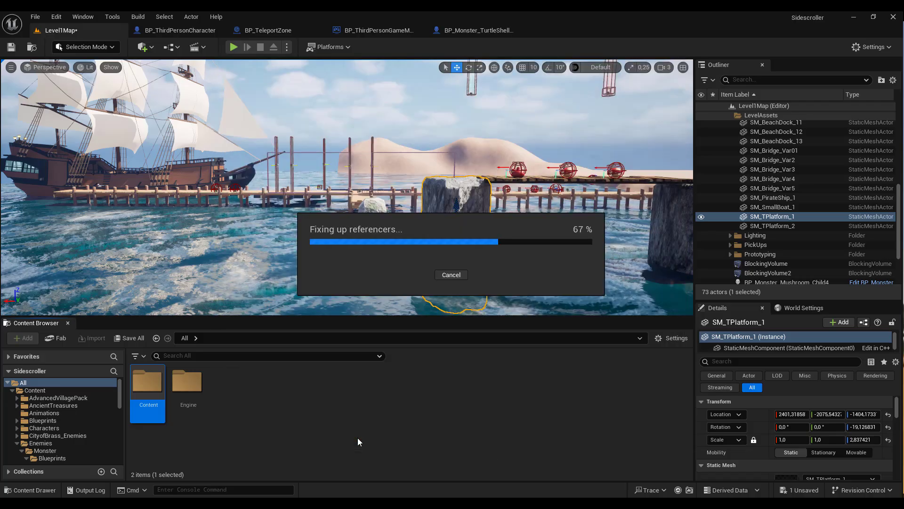
Open the Content folder, enlarge the asset list, and start a Play-in-Editor test.
{"action": "double_click", "coordinate": [143, 381]}
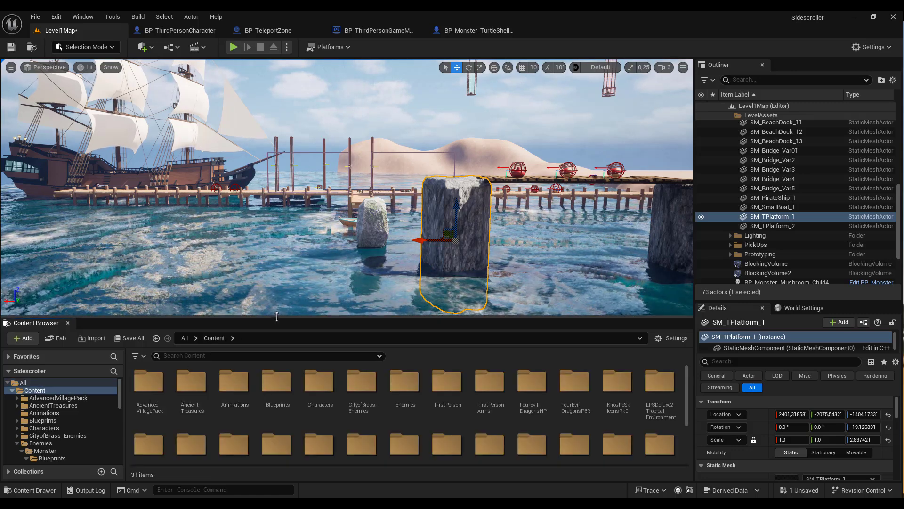
{"action": "left_click_drag", "start_coordinate": [276, 316], "coordinate": [277, 291]}
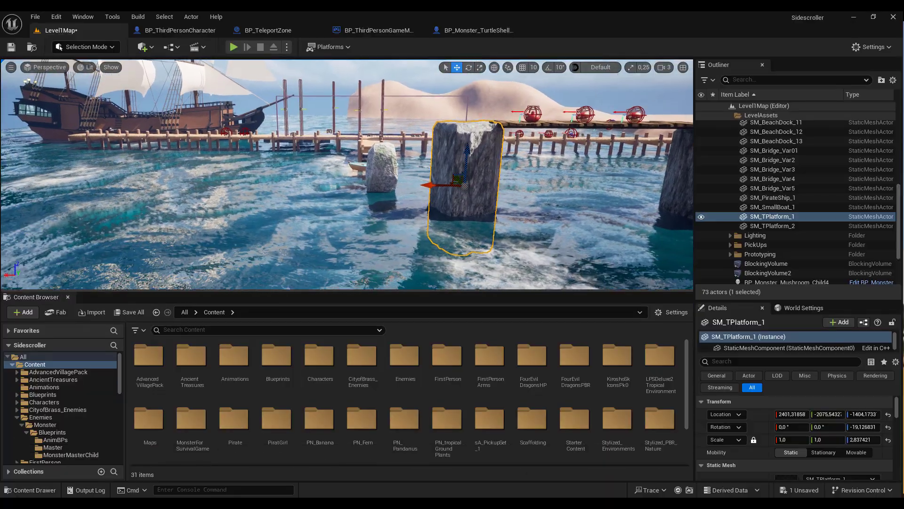
{"action": "left_click", "coordinate": [233, 47]}
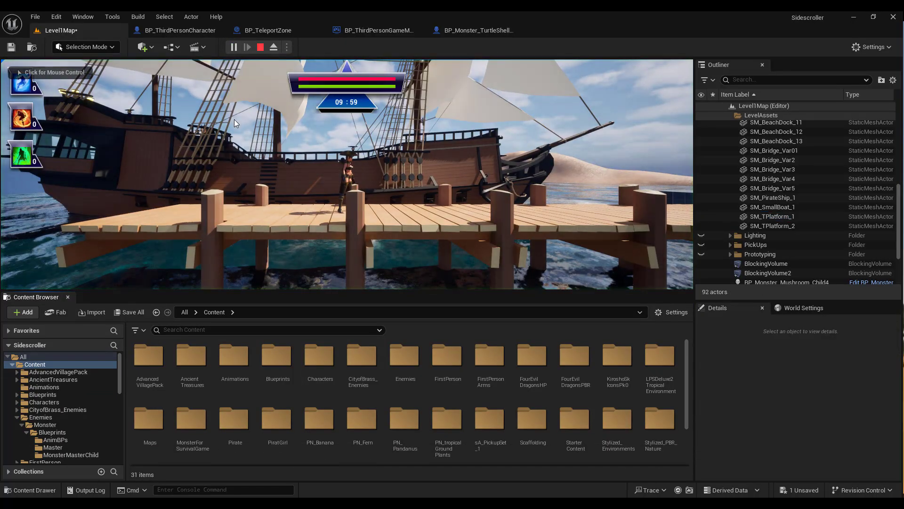
Run and jump the character back and forth along the dock past the monsters.
{"action": "left_click", "coordinate": [235, 123]}
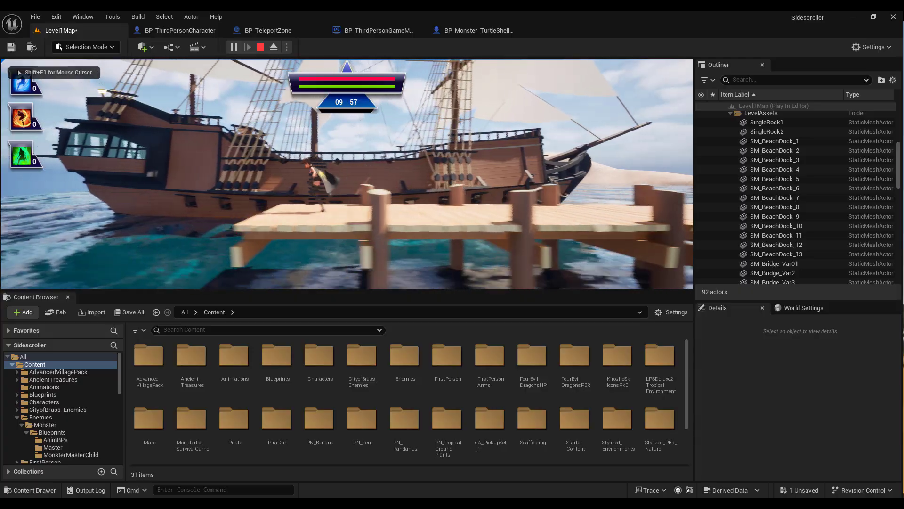
{"action": "key", "text": "d"}
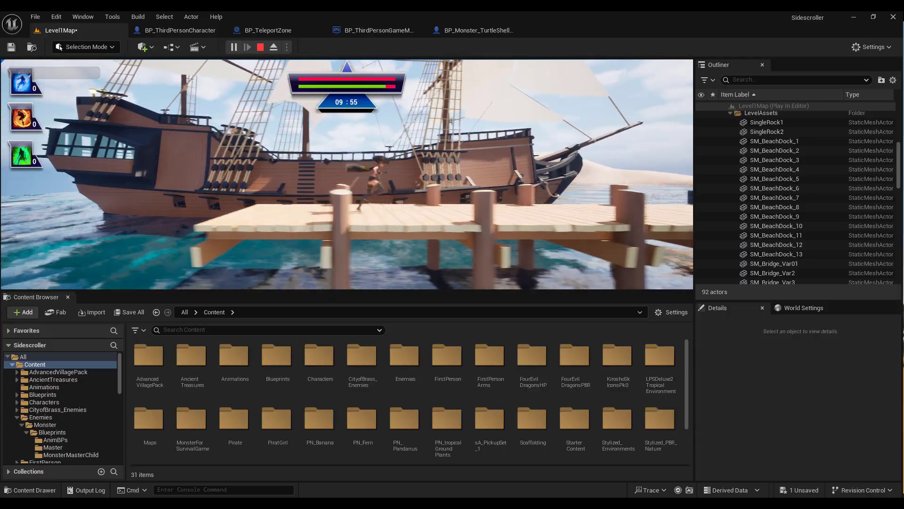
{"action": "key", "text": "d"}
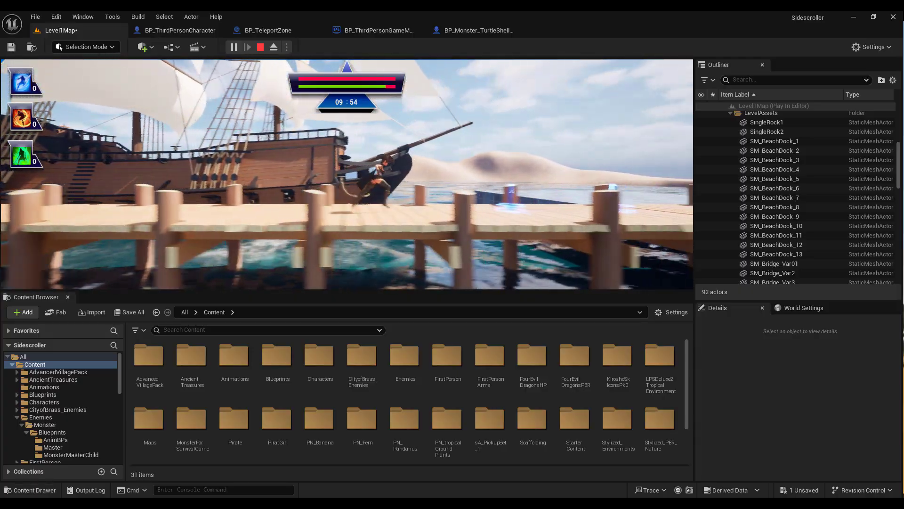
{"action": "key", "text": "d"}
{"action": "key", "text": "space"}
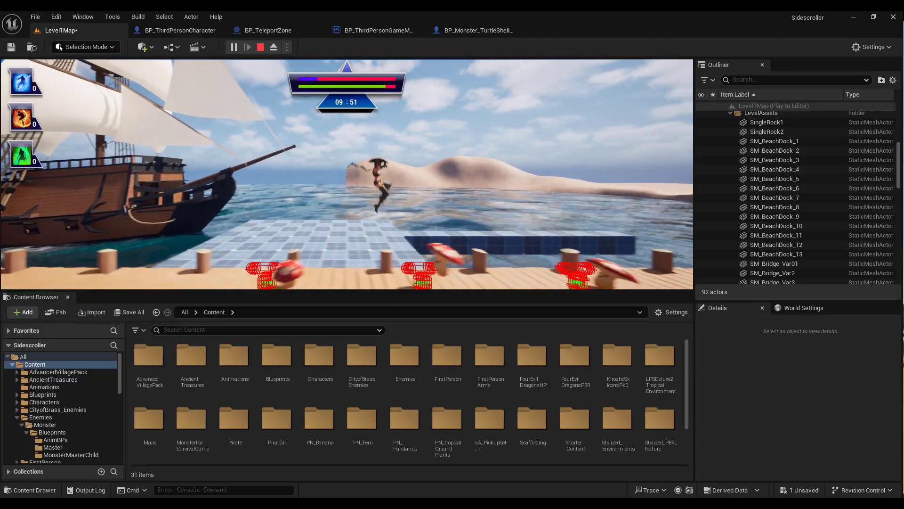
{"action": "key", "text": "d"}
{"action": "key", "text": "space"}
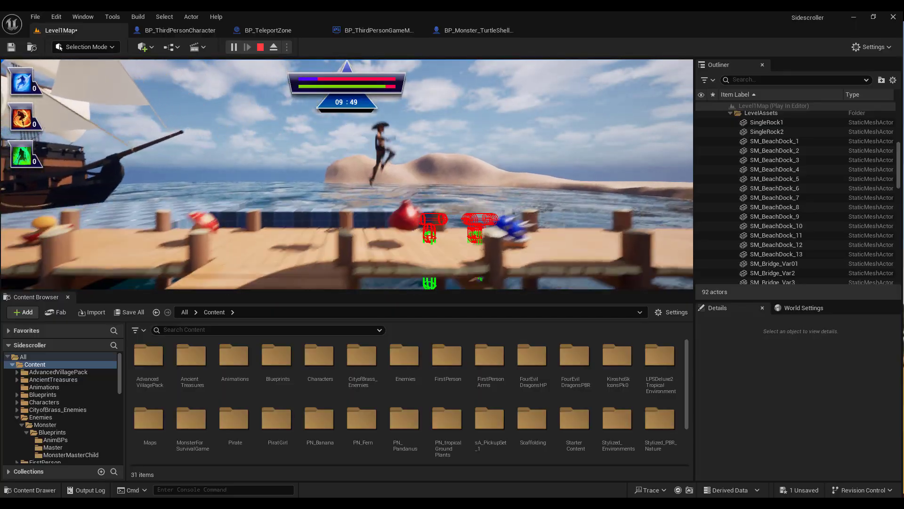
{"action": "key", "text": "d"}
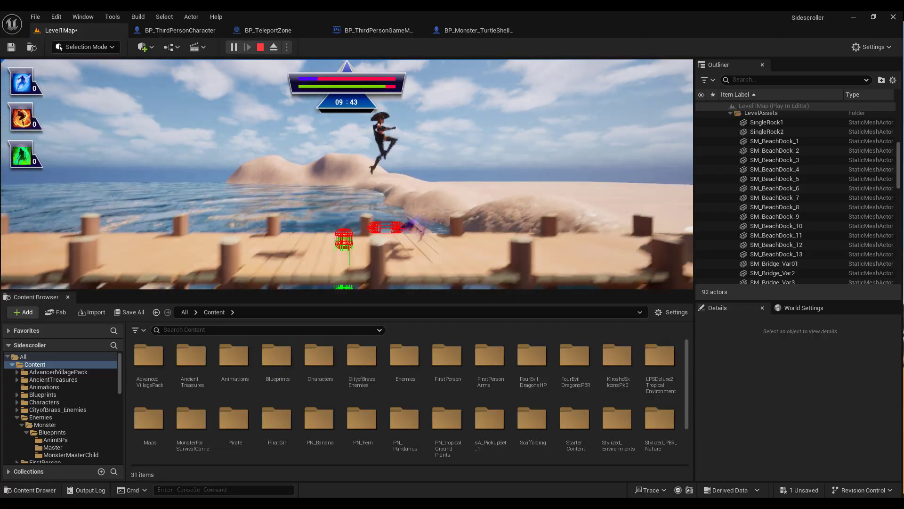
{"action": "key", "text": "d"}
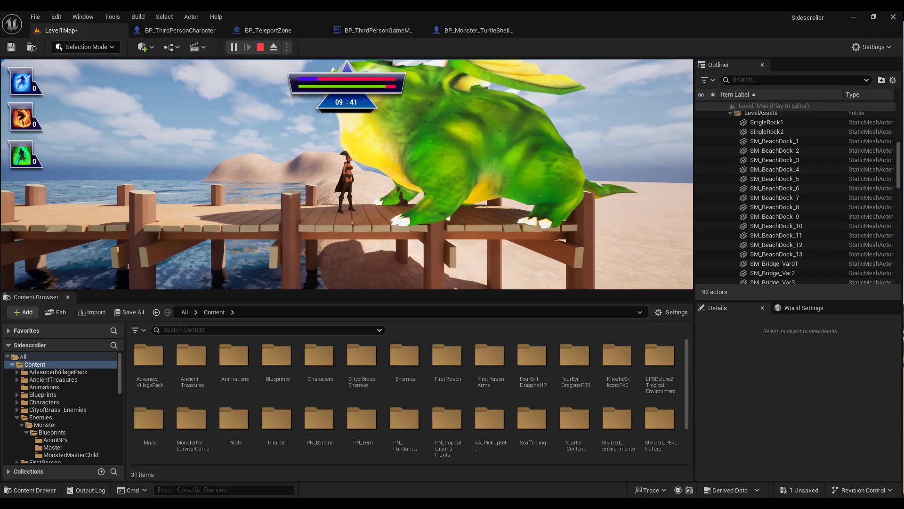
{"action": "key", "text": "a"}
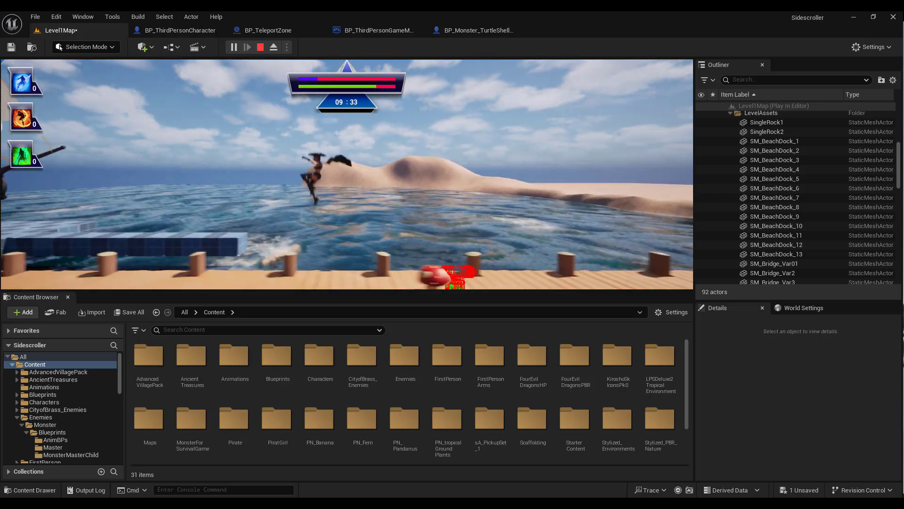
{"action": "key", "text": "d"}
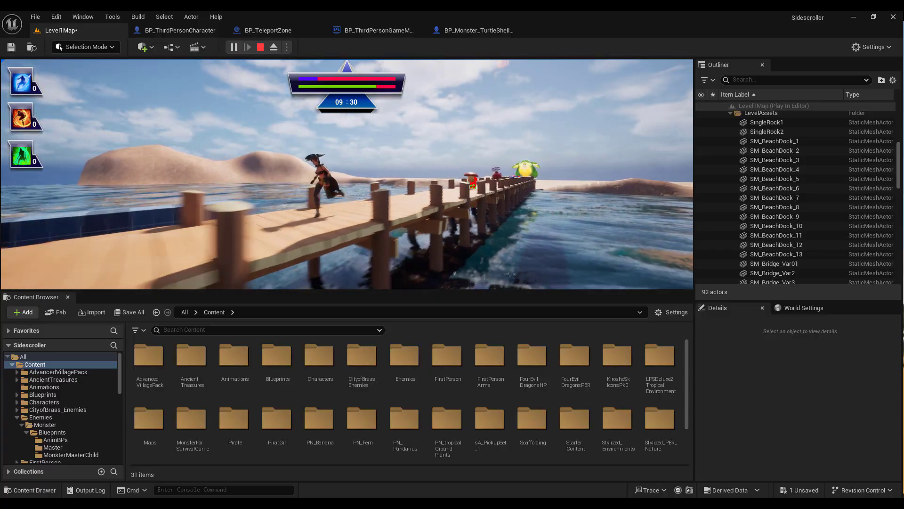
{"action": "key", "text": "a"}
{"action": "key", "text": "d"}
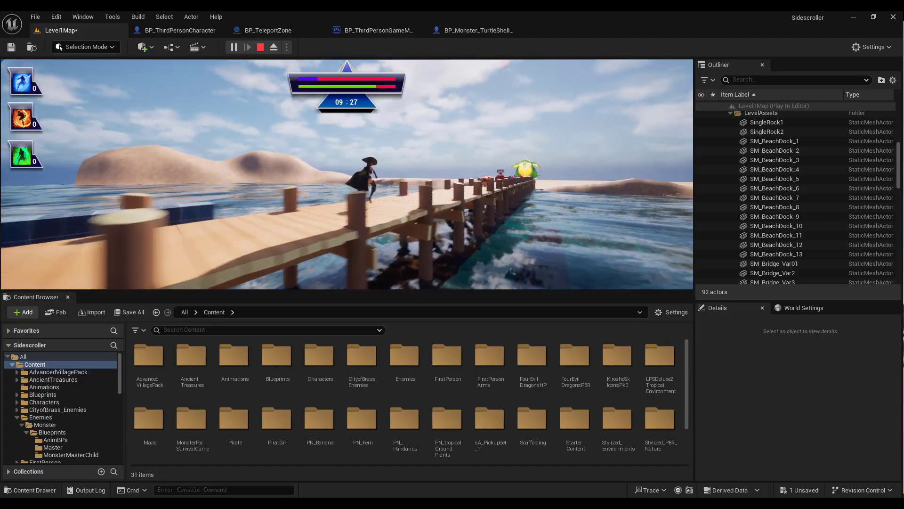
{"action": "key", "text": "a"}
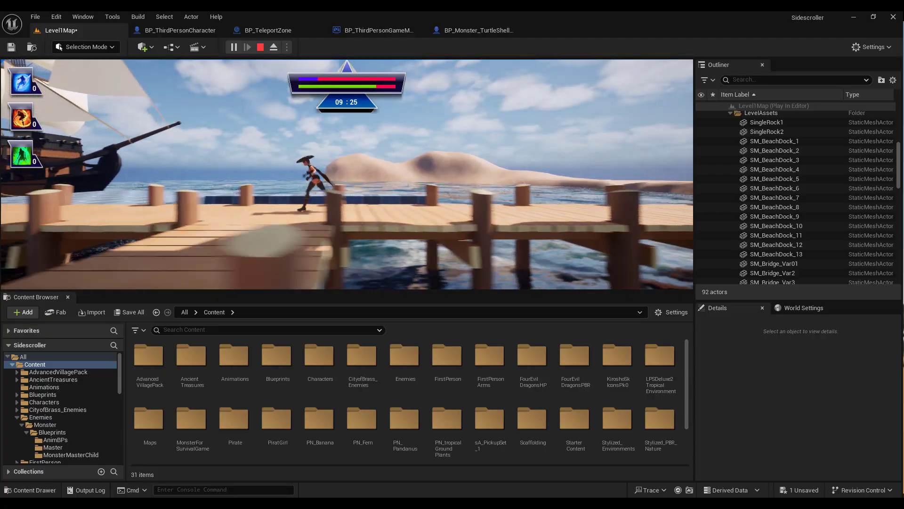
{"action": "key", "text": "d"}
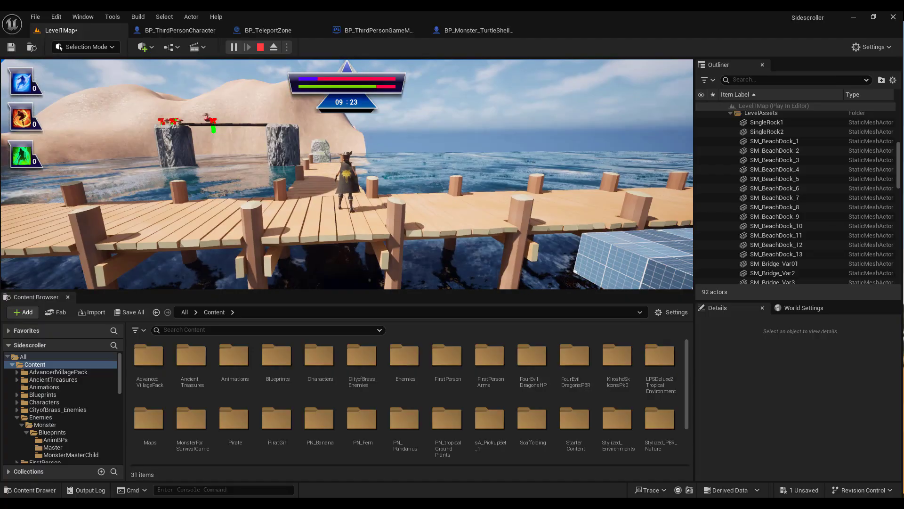
{"action": "key", "text": "a"}
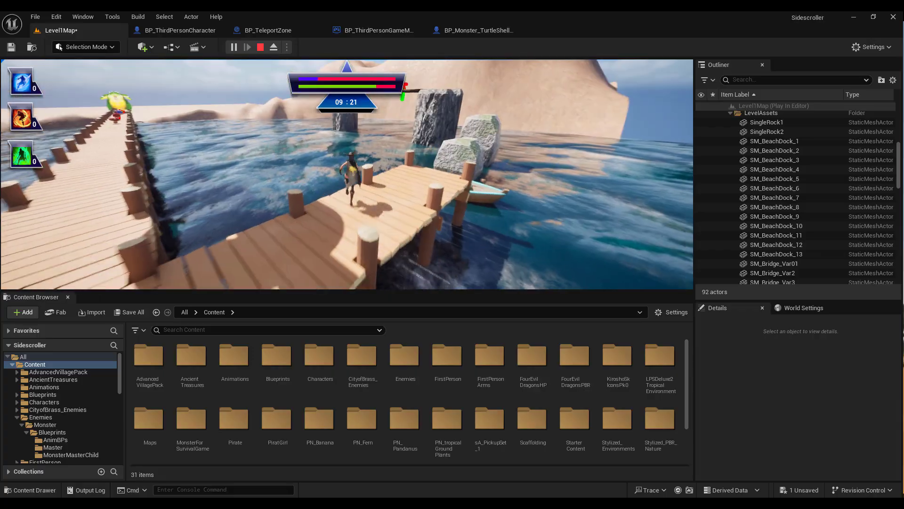
{"action": "key", "text": "d"}
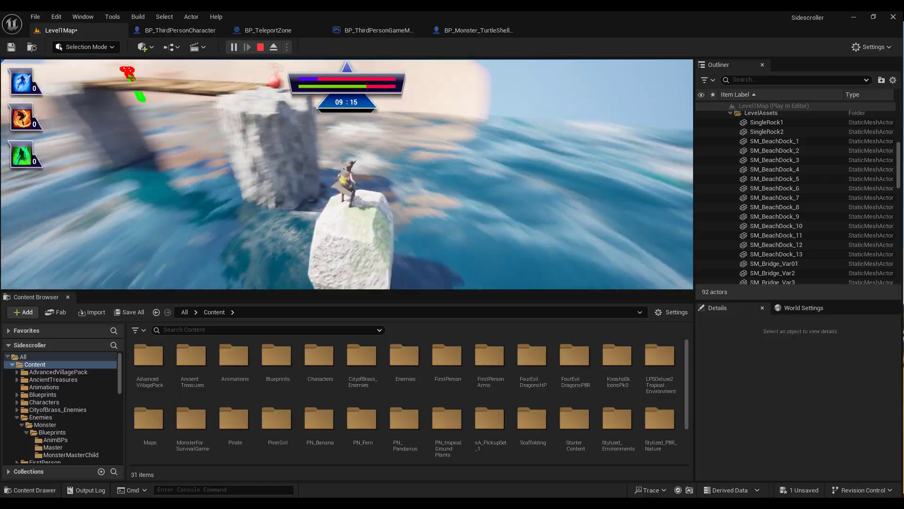
{"action": "key", "text": "d"}
Jump across the water onto the rock pillar, then end the play session.
{"action": "key", "text": "w"}
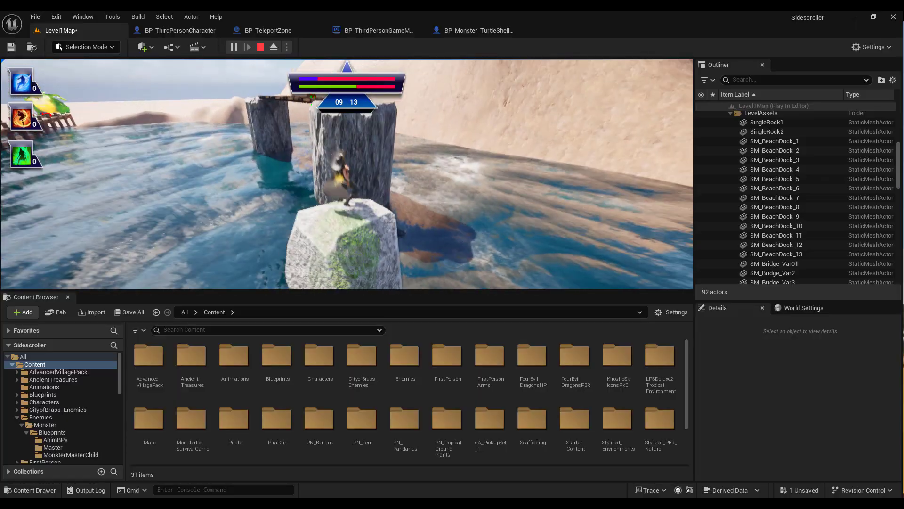
{"action": "key", "text": "space"}
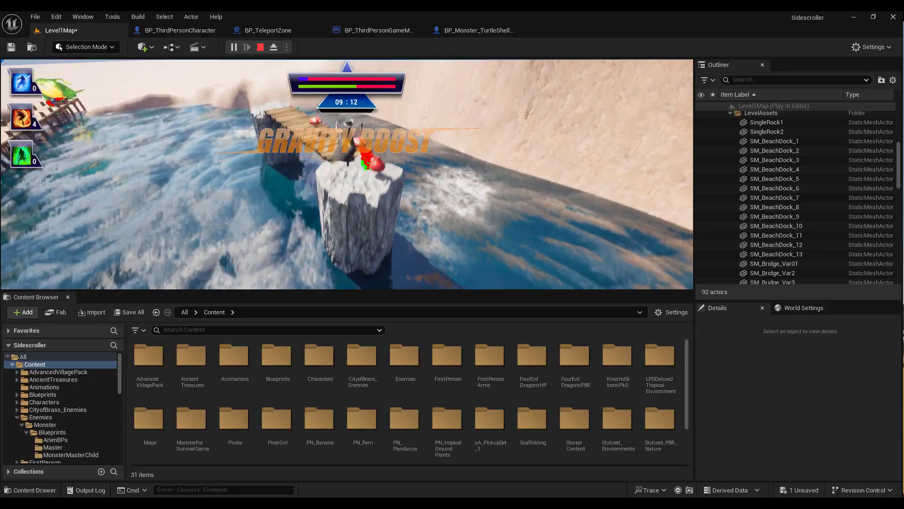
{"action": "key", "text": "w"}
{"action": "key", "text": "space"}
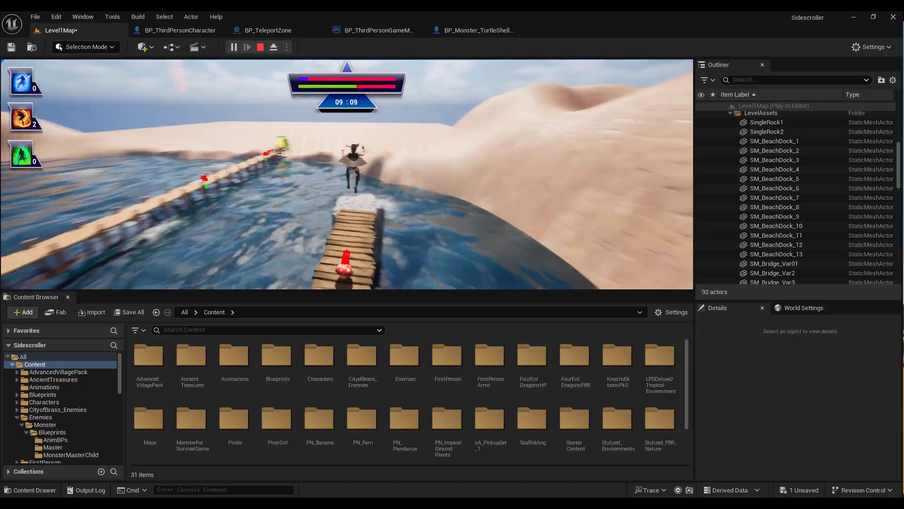
{"action": "key", "text": "w"}
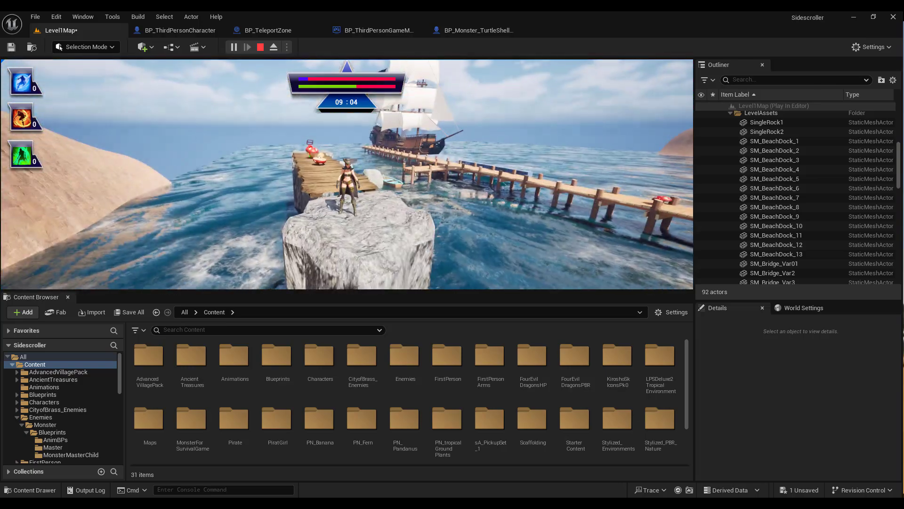
{"action": "key", "text": "Escape"}
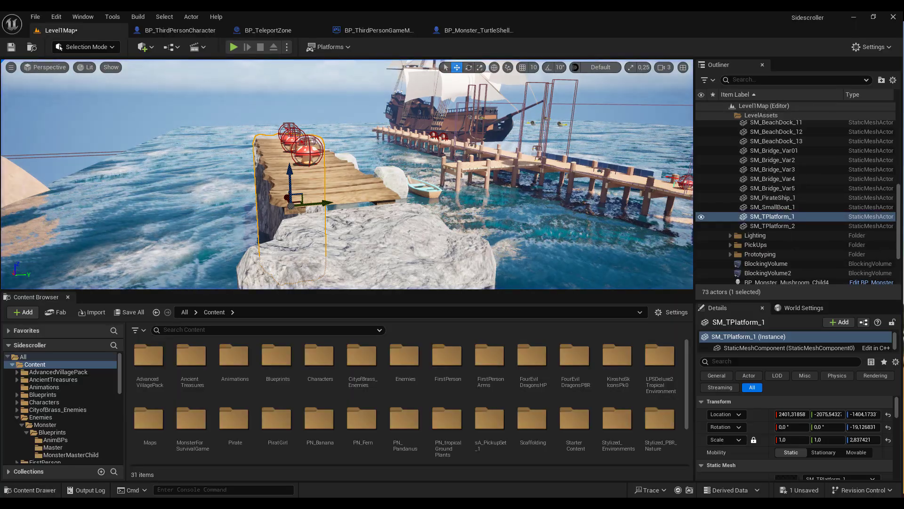